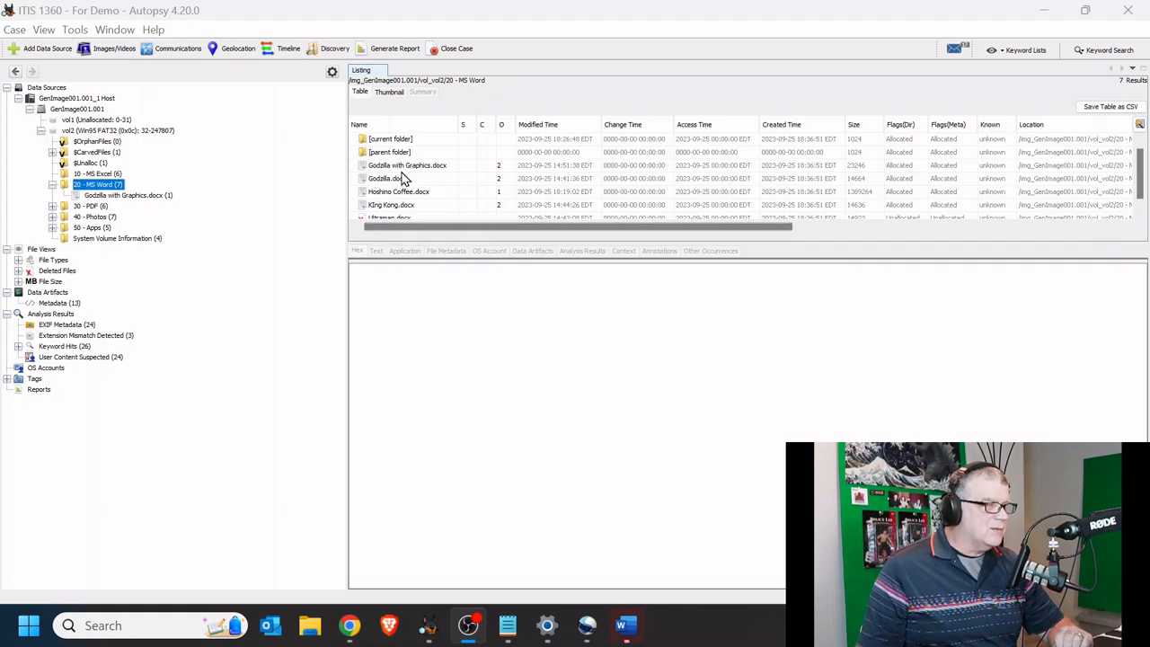
- Examine the indexed text and hex content of Godzilla with Graphics.docx in the 20 - MS Word folder
click(403, 168)
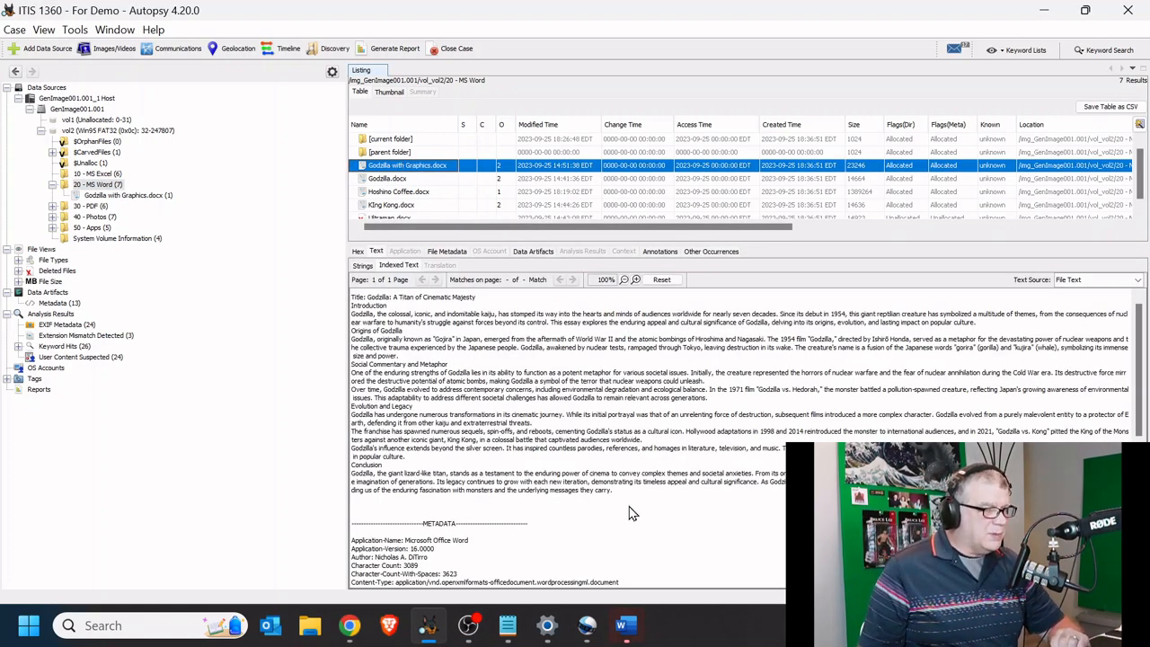
click(358, 252)
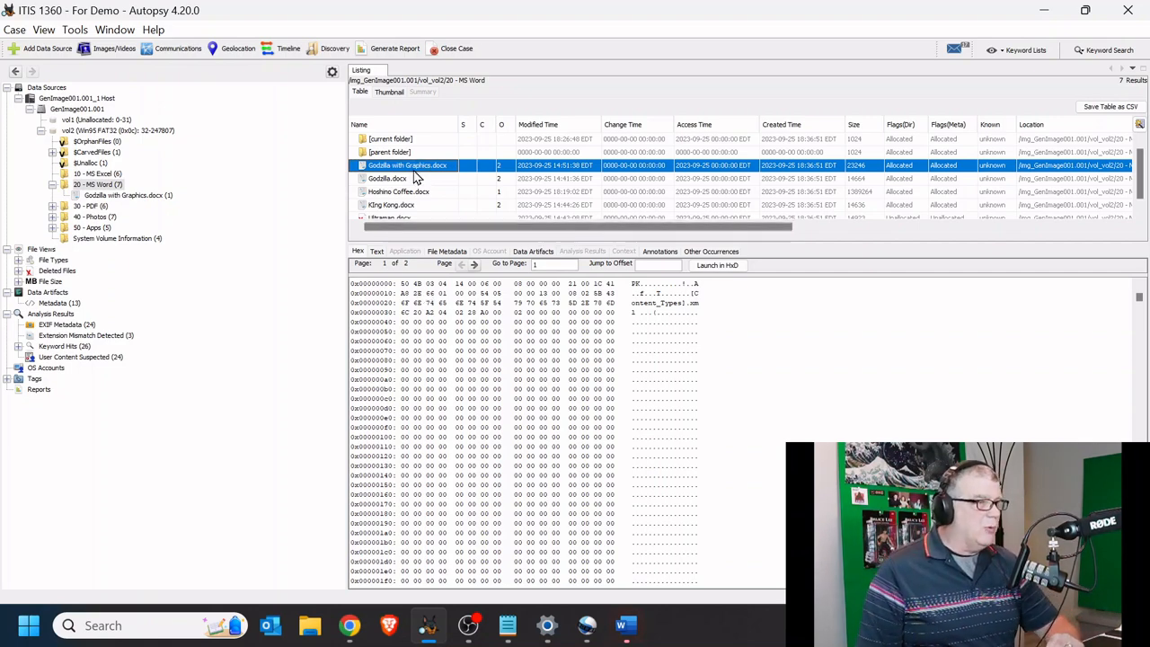
- Switch to the Word forensic report, dismiss the privacy notice, and replace the title's file name placeholder with "Godzilla with Graphics.docx"
click(628, 625)
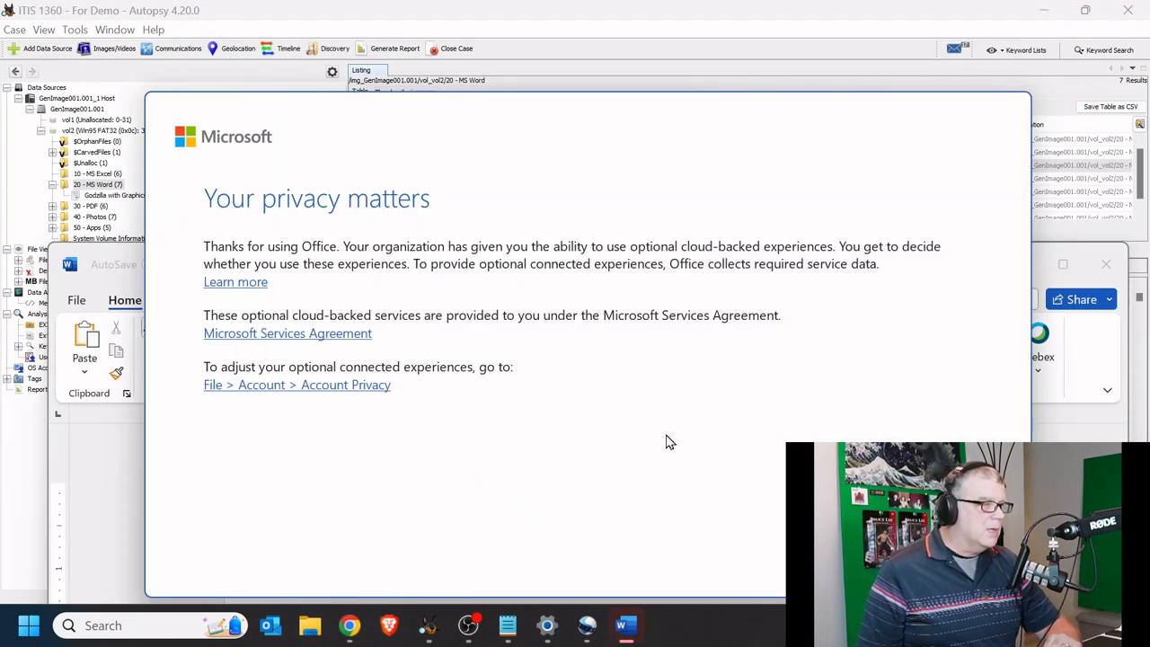
click(974, 561)
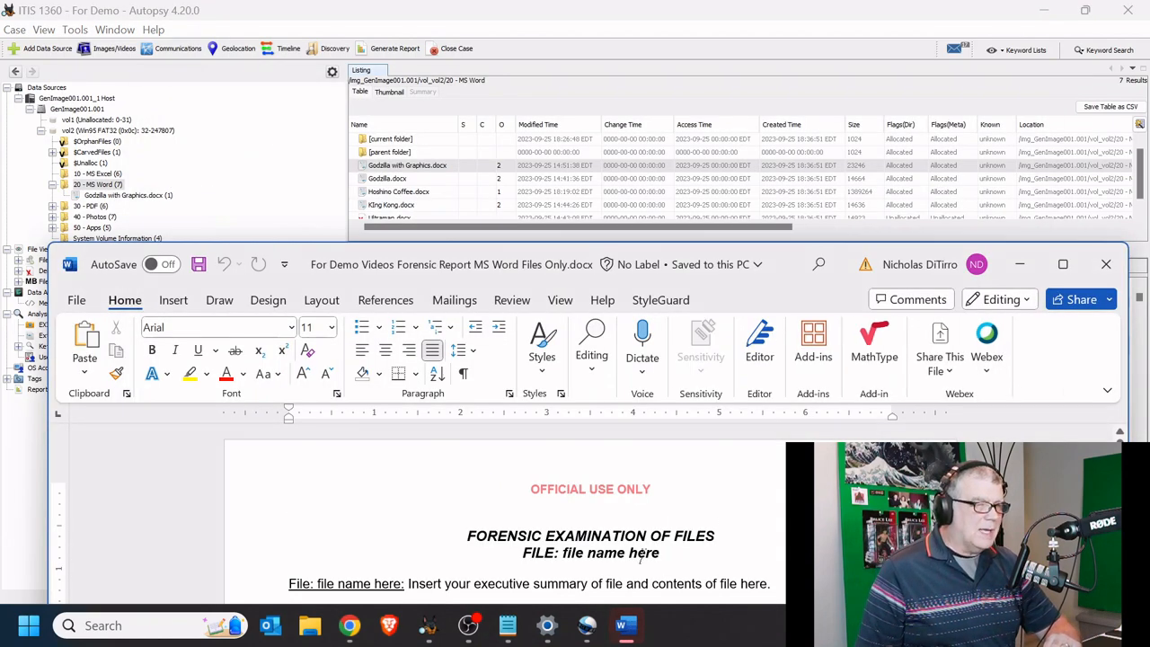
drag(564, 551, 669, 557)
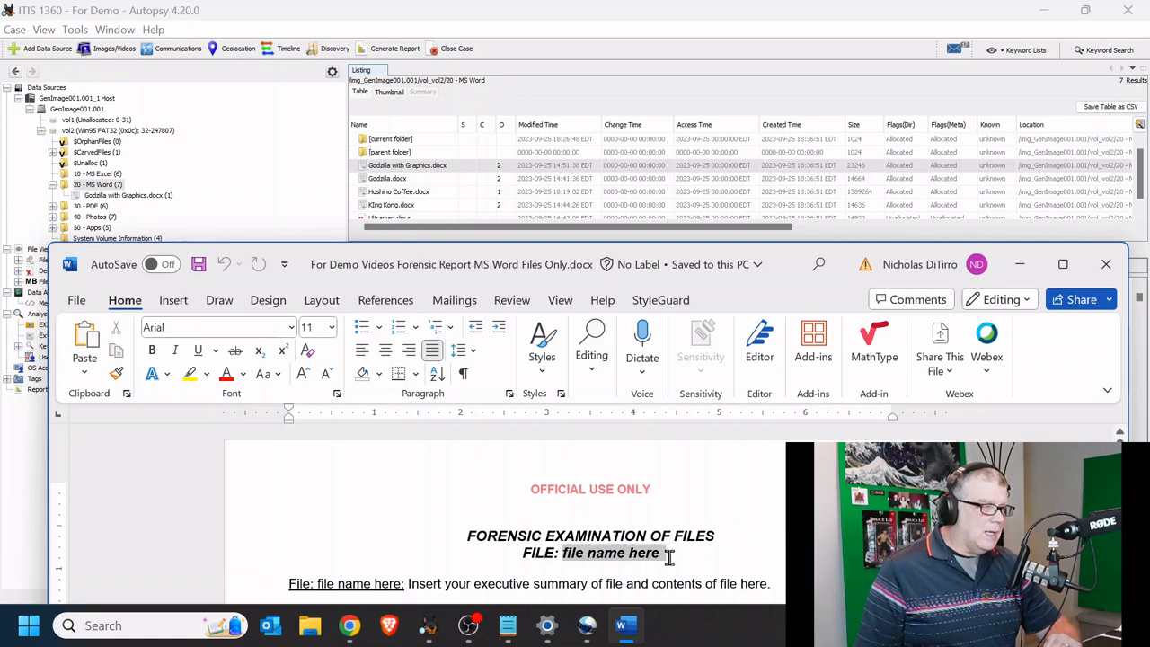
text(G)
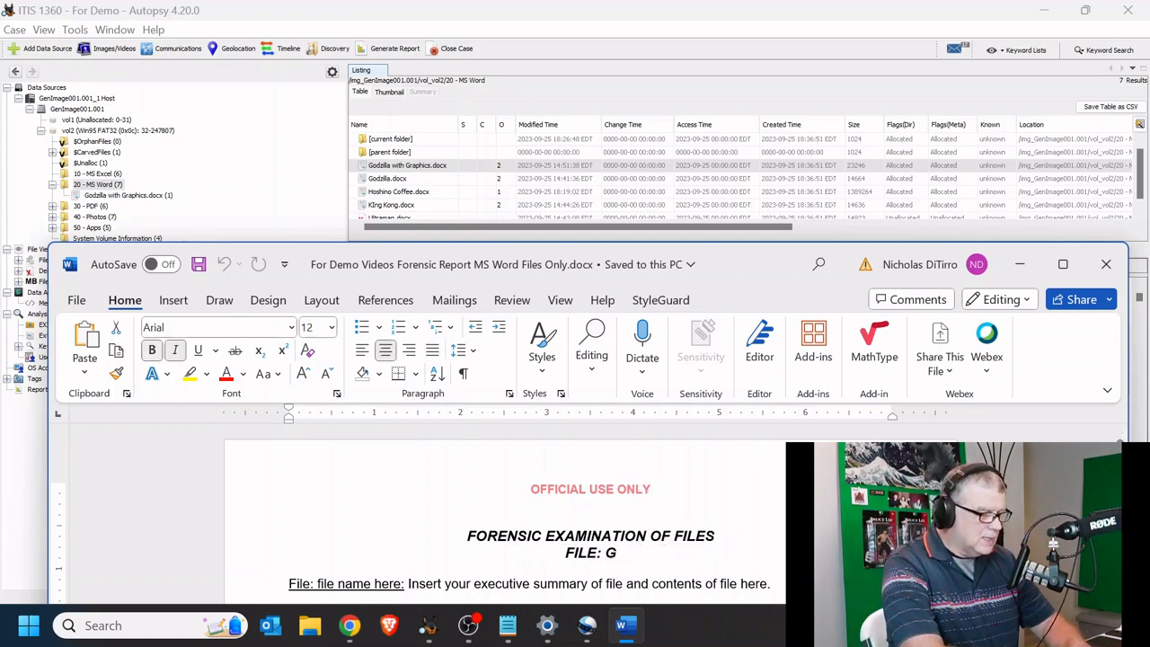
text(odzilla)
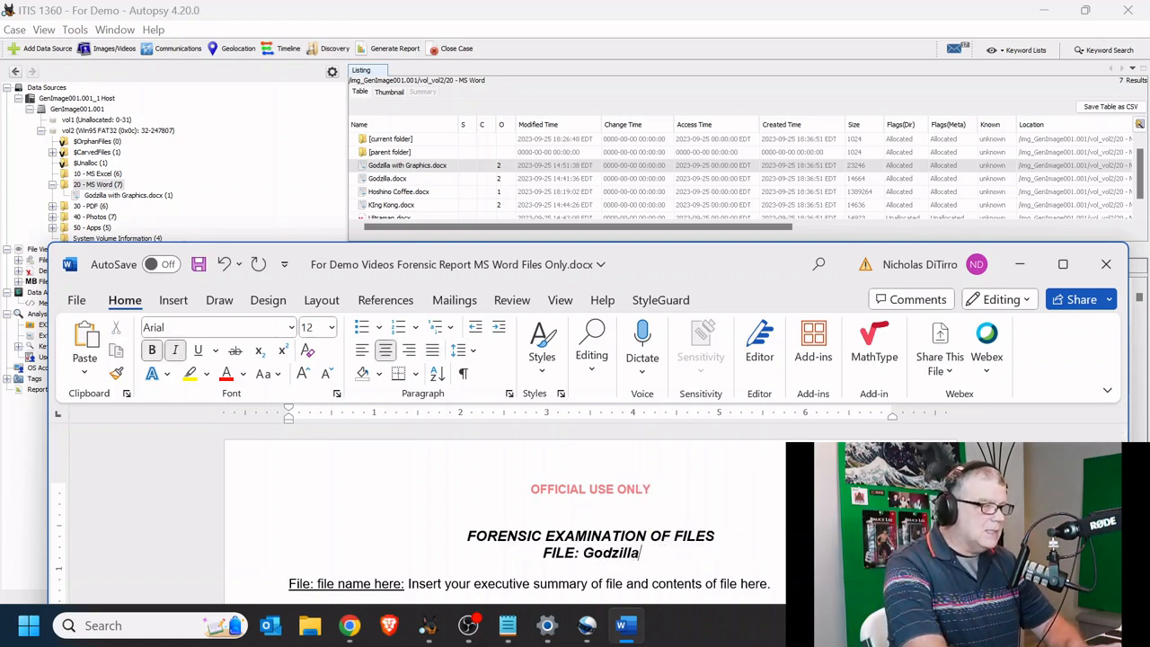
text( with Graph)
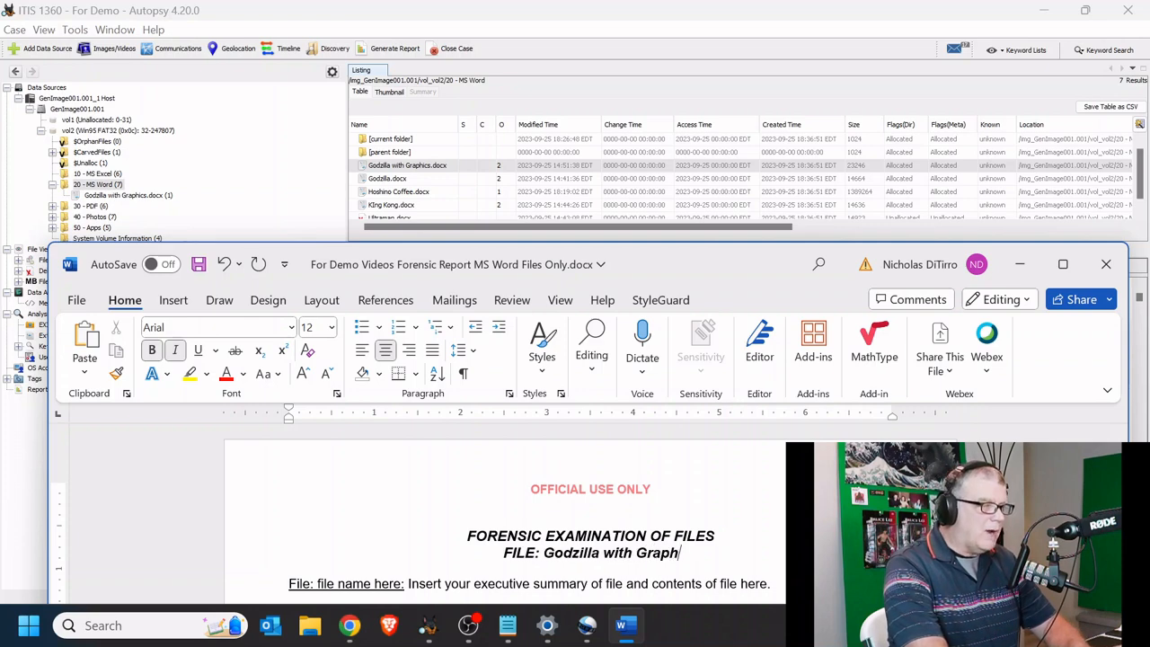
text(ics.docx)
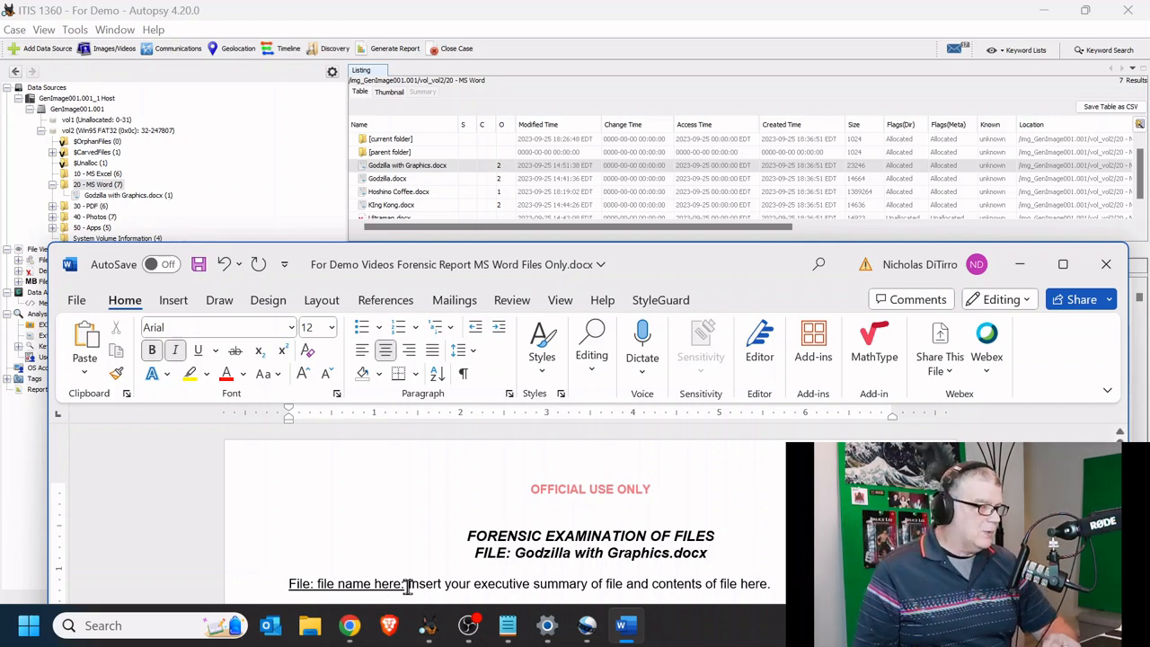
- Replace the underlined "File: file name here:" label before the executive summary with "Godzilla with Graphics.docx"
drag(403, 583, 288, 585)
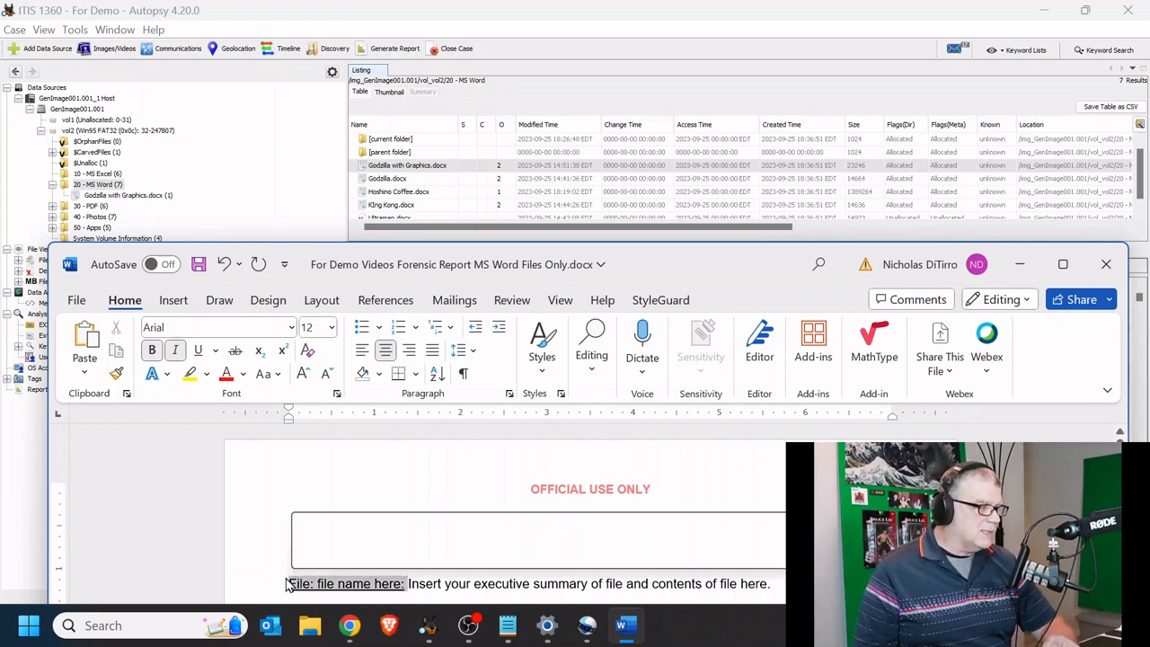
text(Godzil)
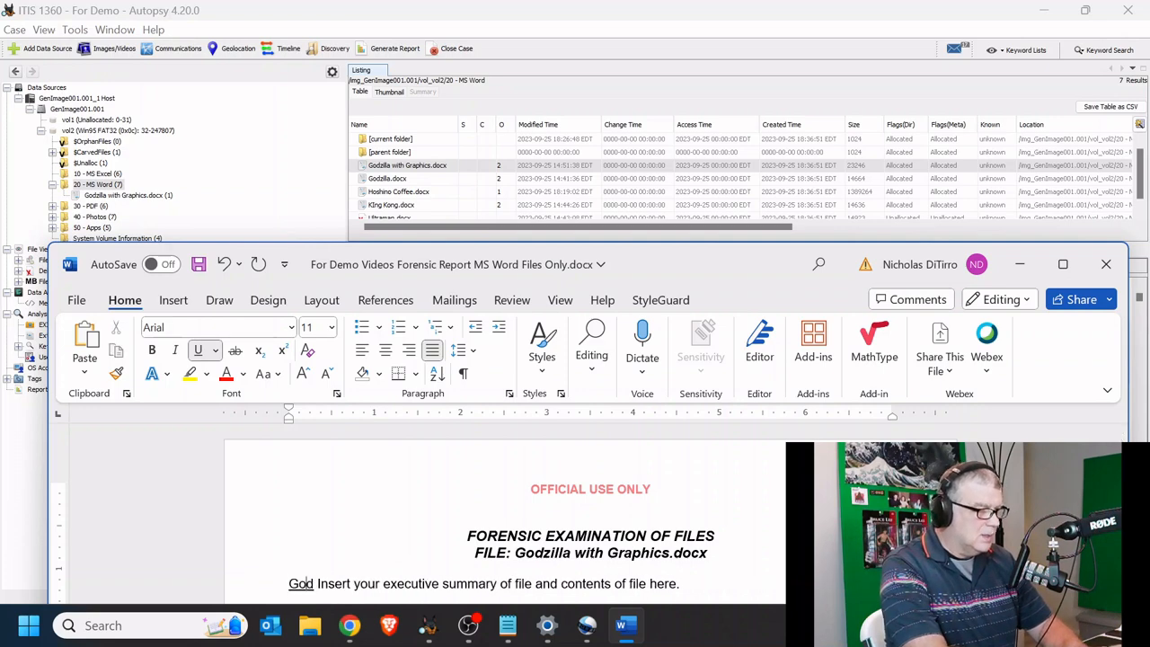
text(la with Gr)
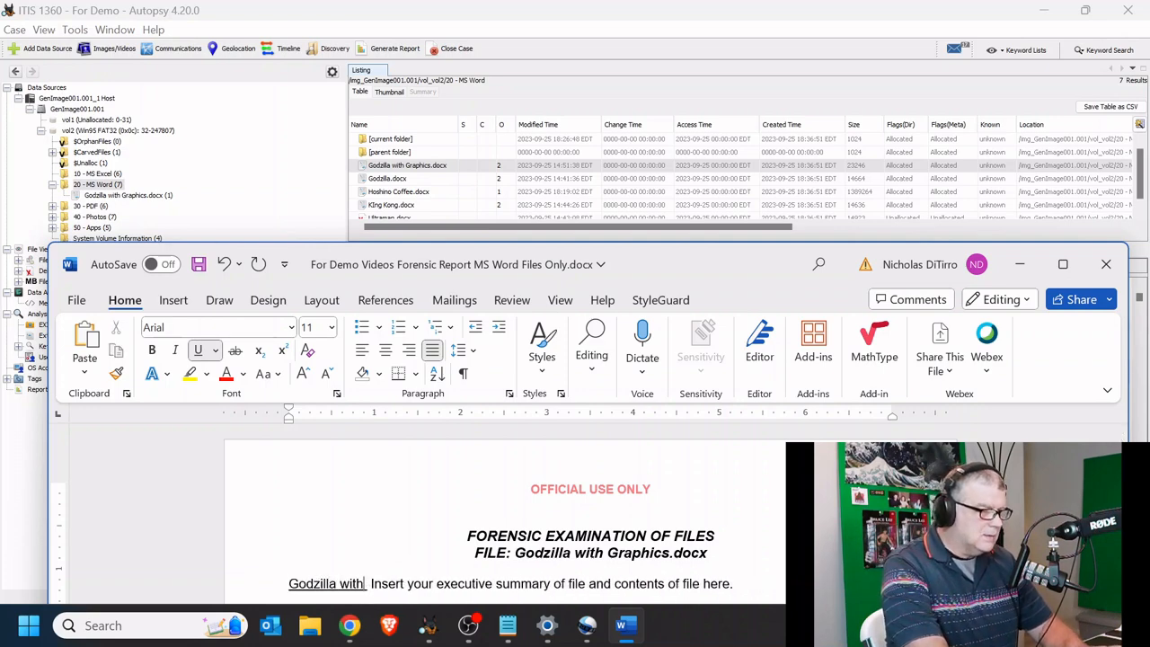
text(aphics.do)
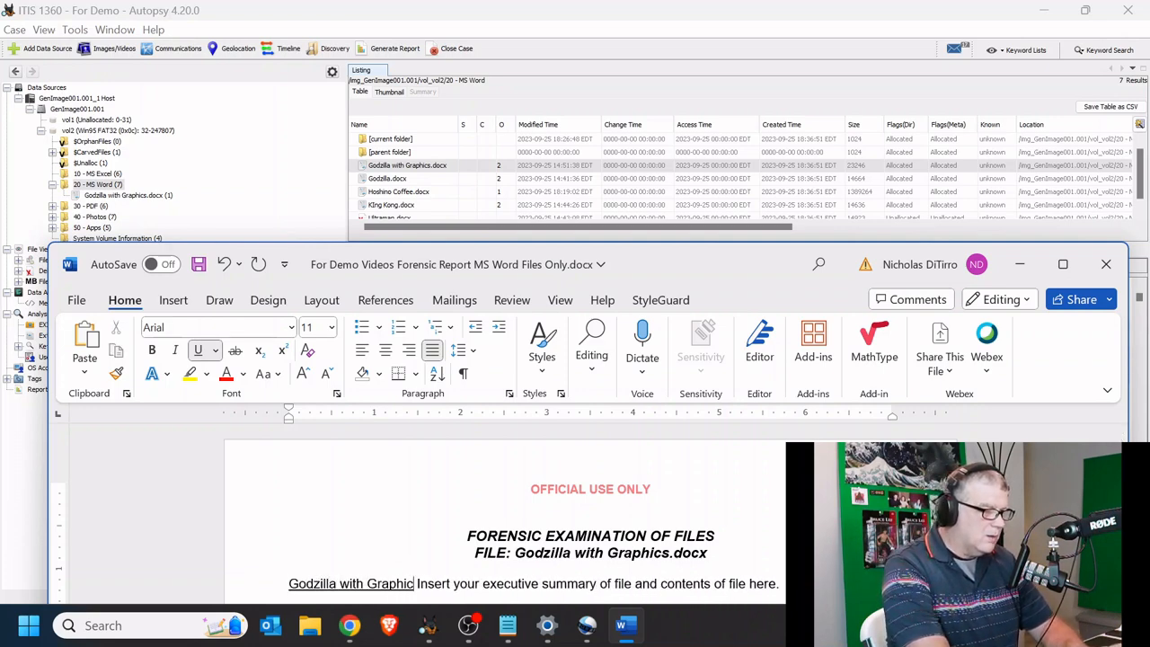
text(cx)
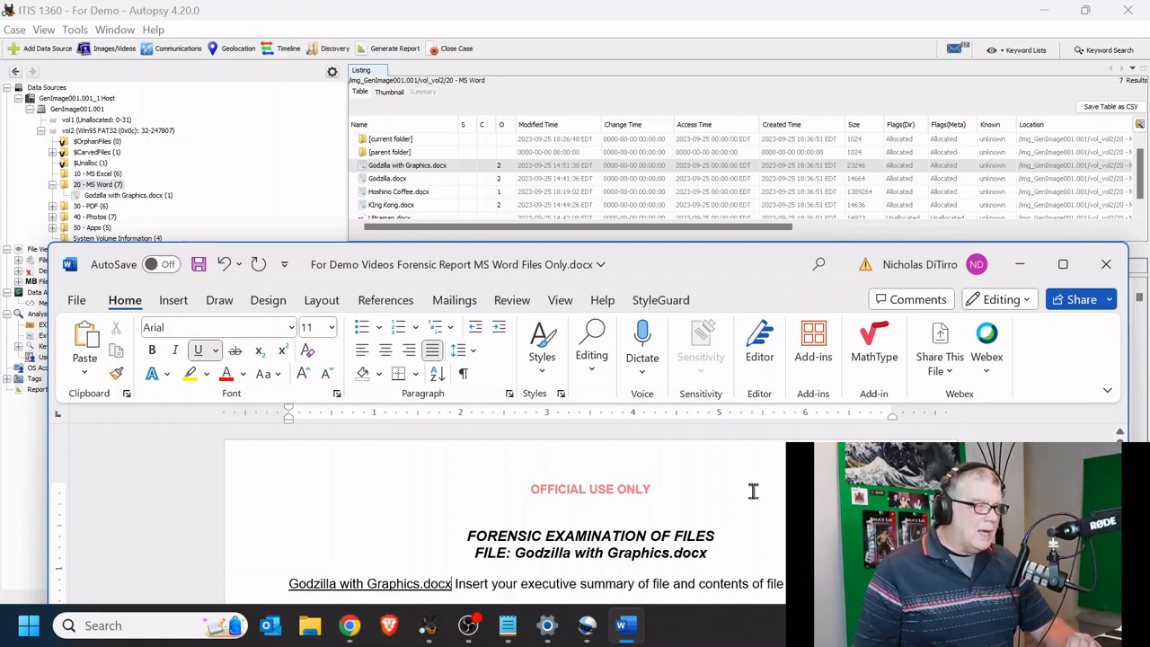
- Replace the graphics placeholder and the figure caption in the table below the summary with "n/a"
scroll(692, 553, down, 1)
scroll(691, 553, down, 1)
scroll(524, 545, down, 1)
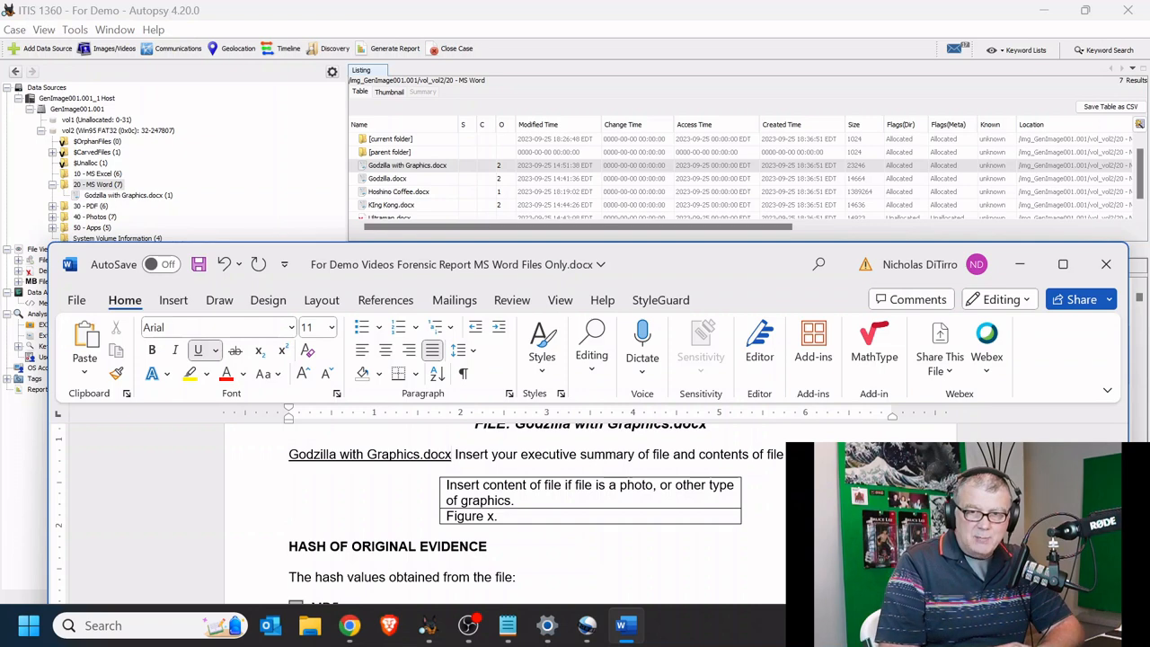
triple_click(448, 487)
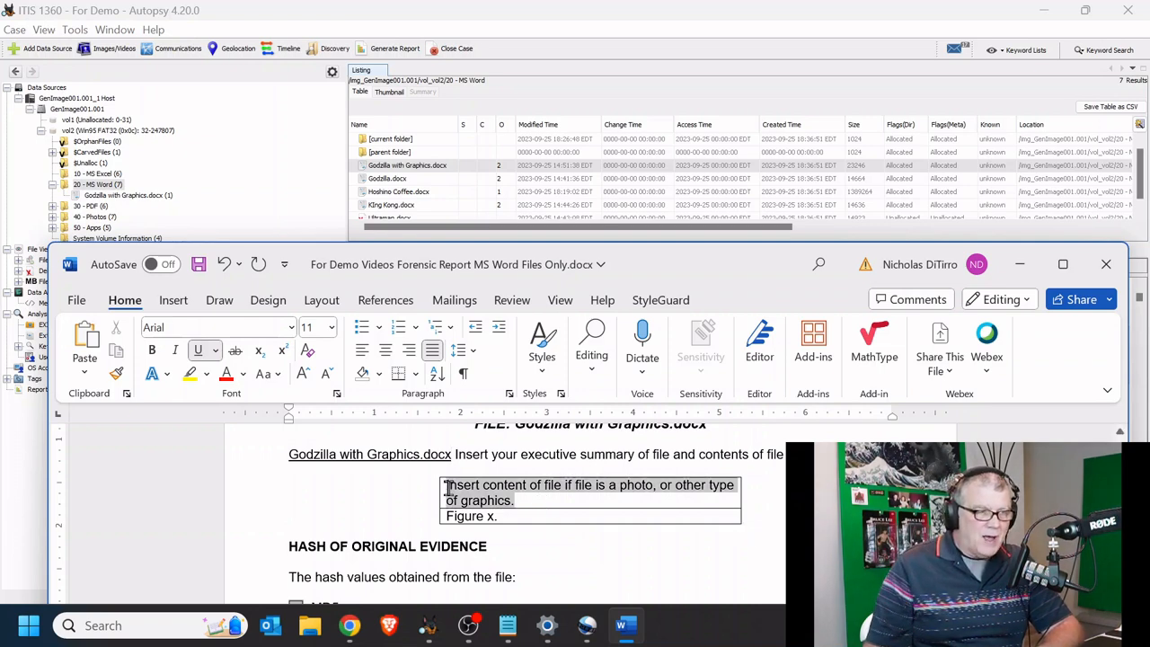
text(n/a)
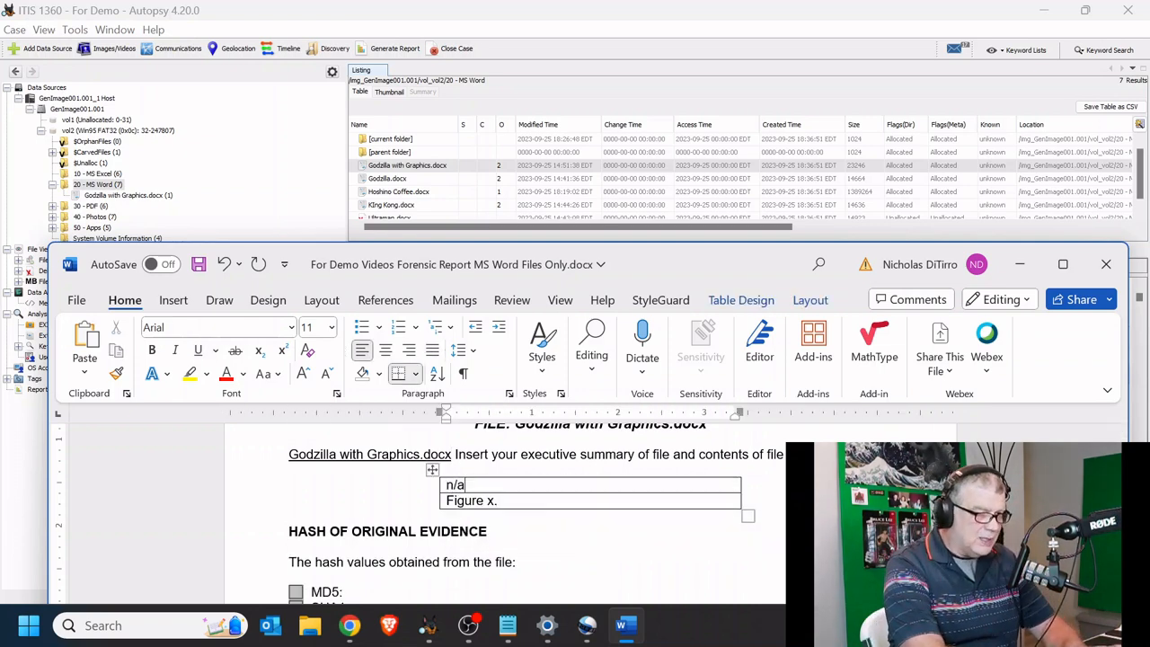
drag(509, 502, 443, 505)
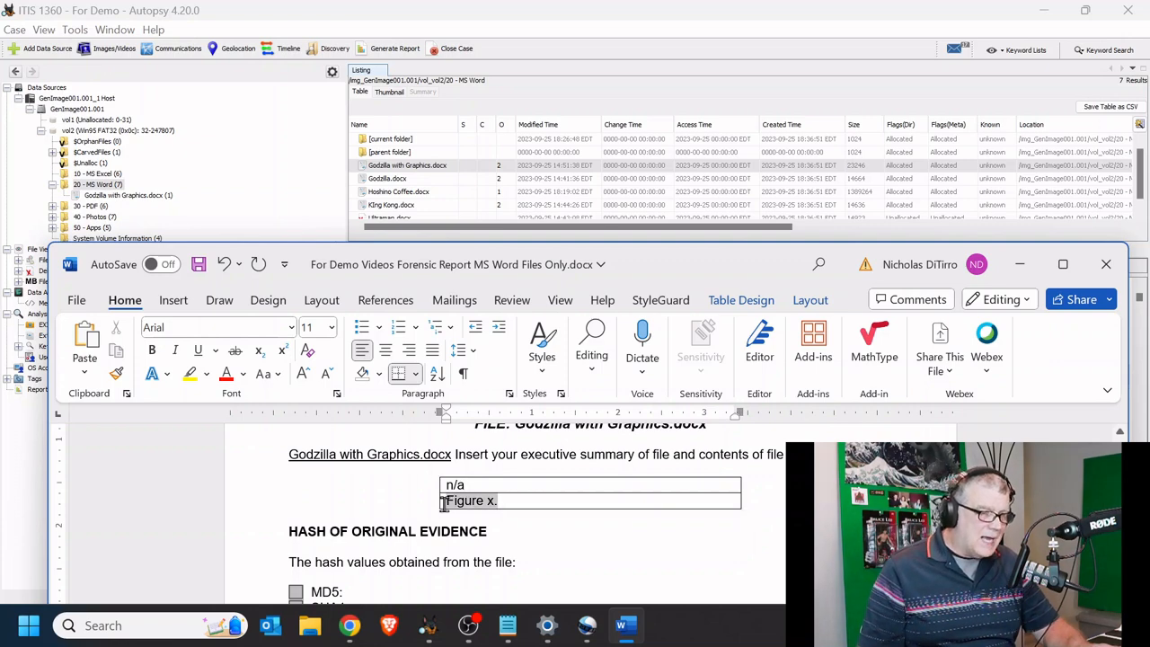
text(na)
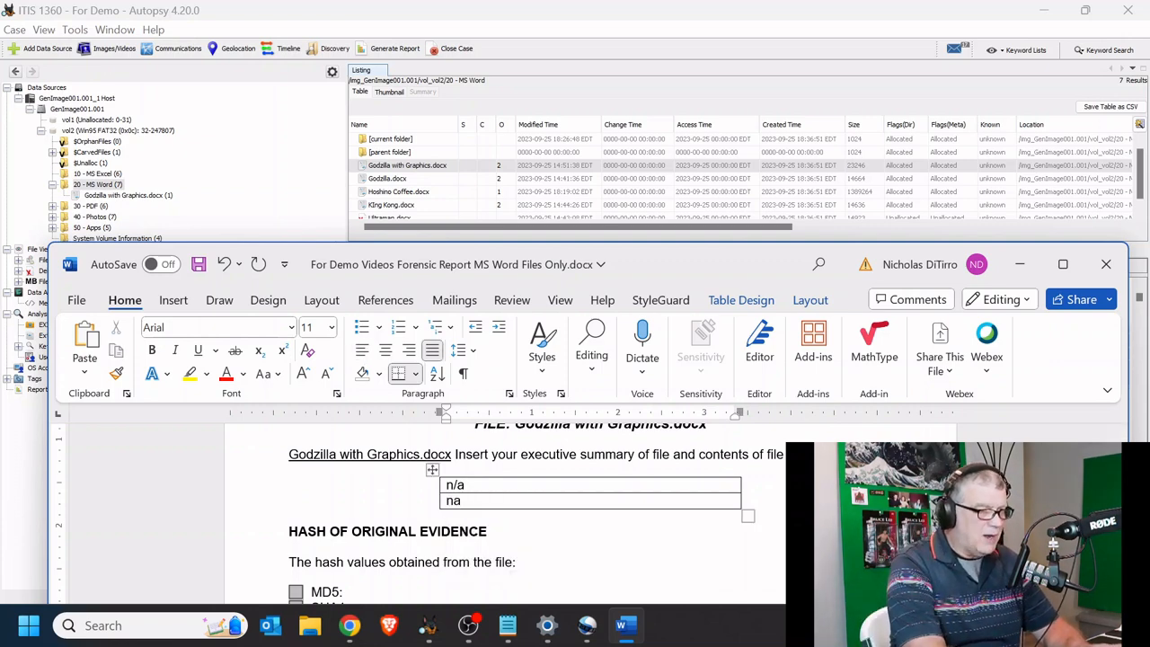
text(/a)
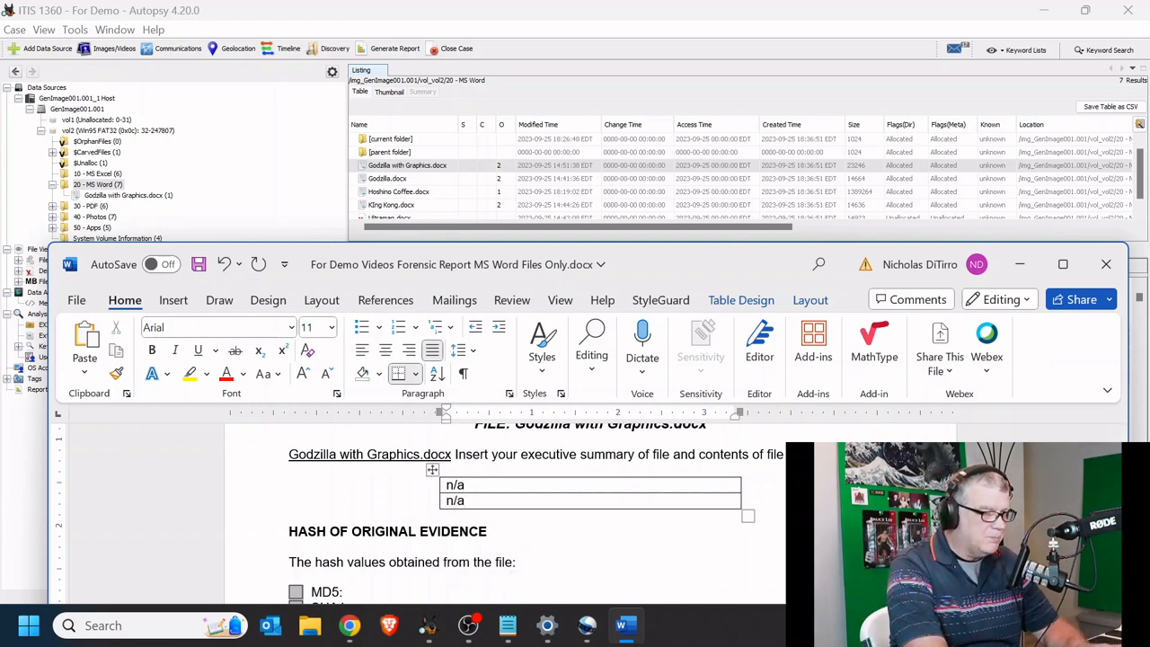
- Copy all the file metadata of Godzilla with Graphics.docx from Autopsy and paste it into the empty Notepad document
click(427, 173)
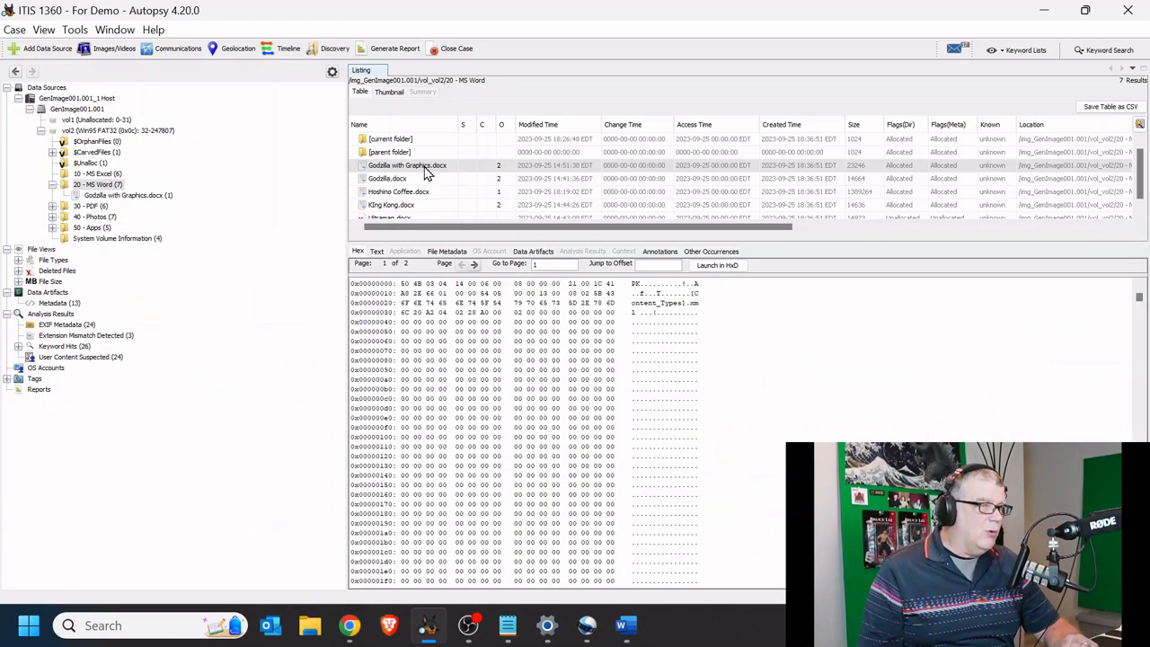
click(446, 252)
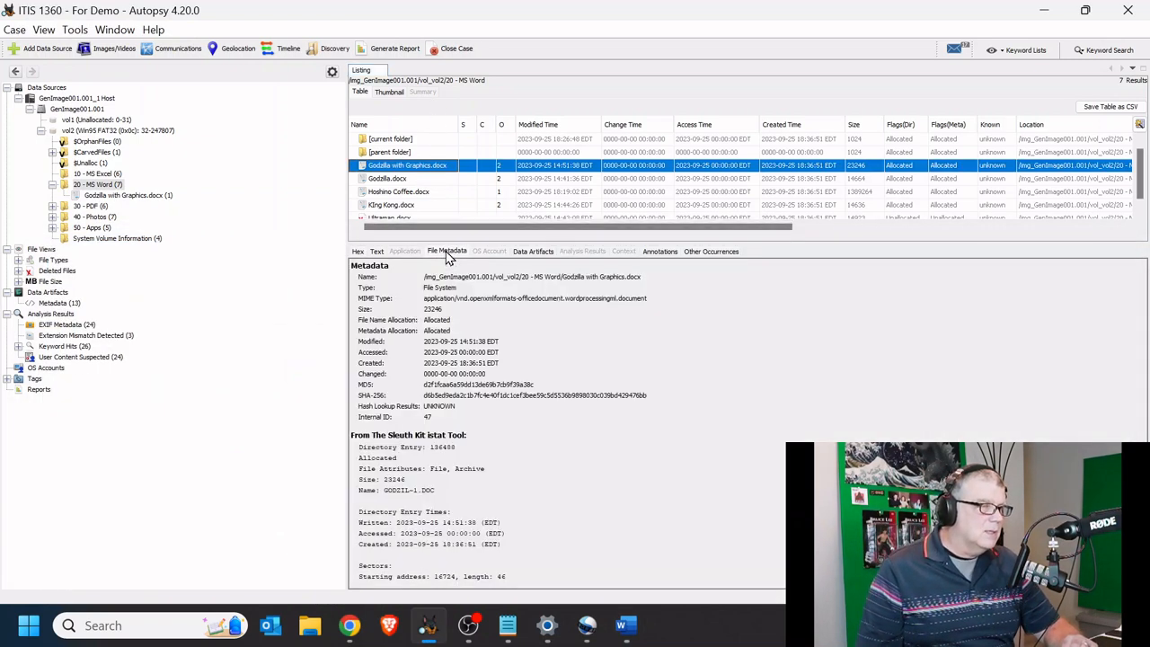
click(492, 332)
key(ctrl+a)
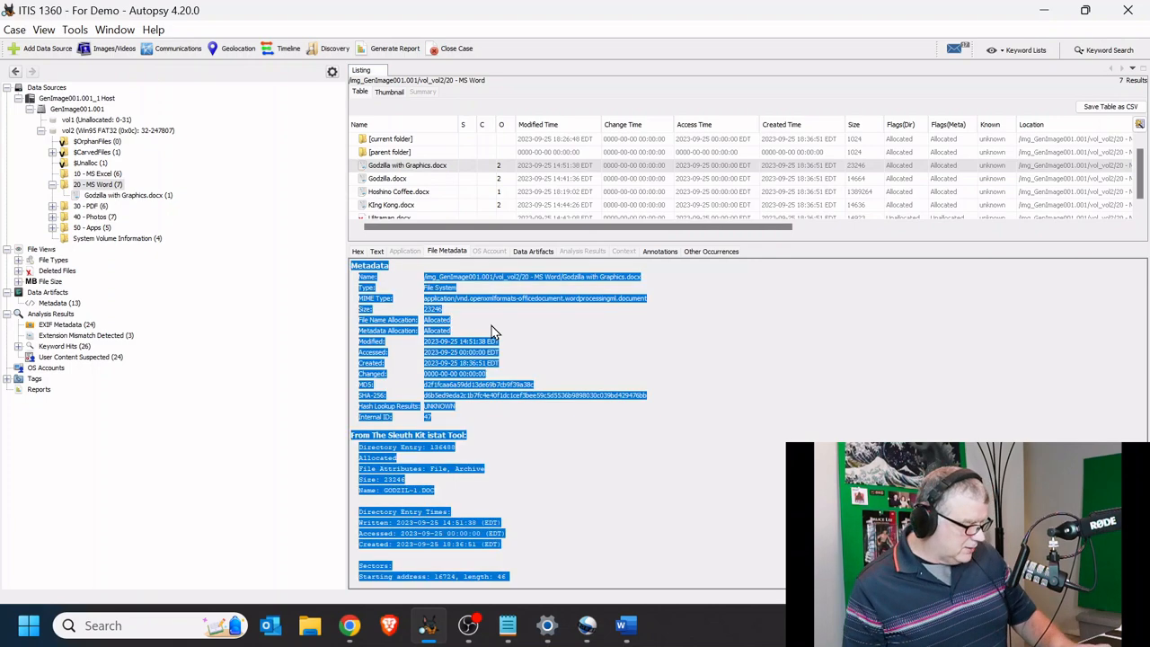
click(510, 629)
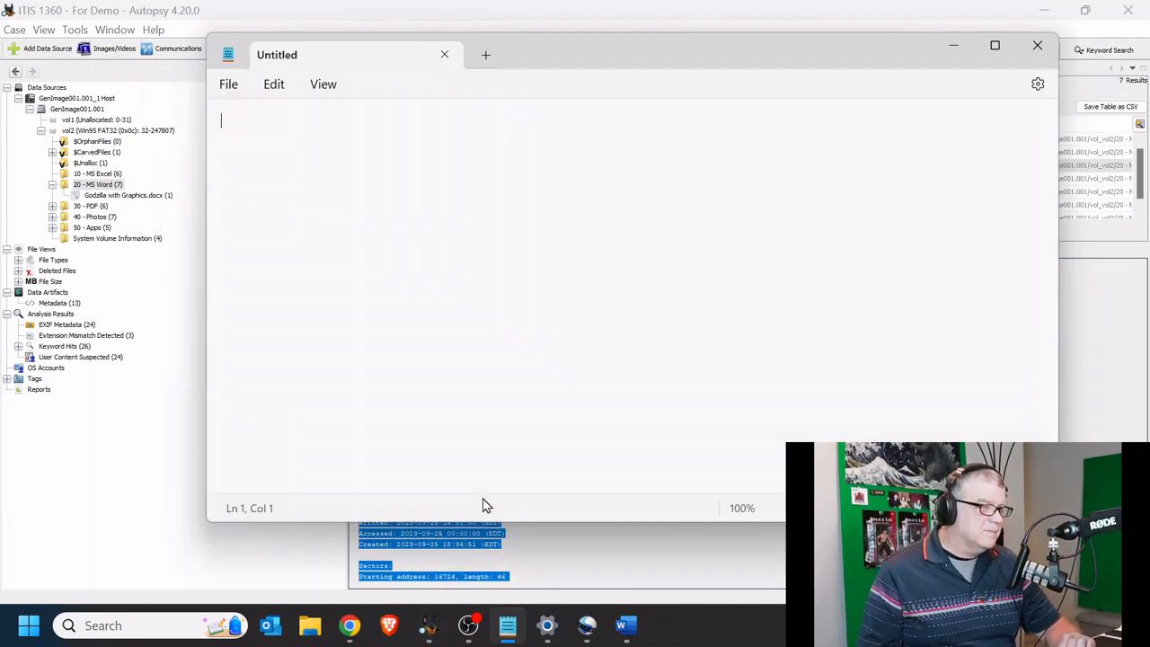
key(ctrl+v)
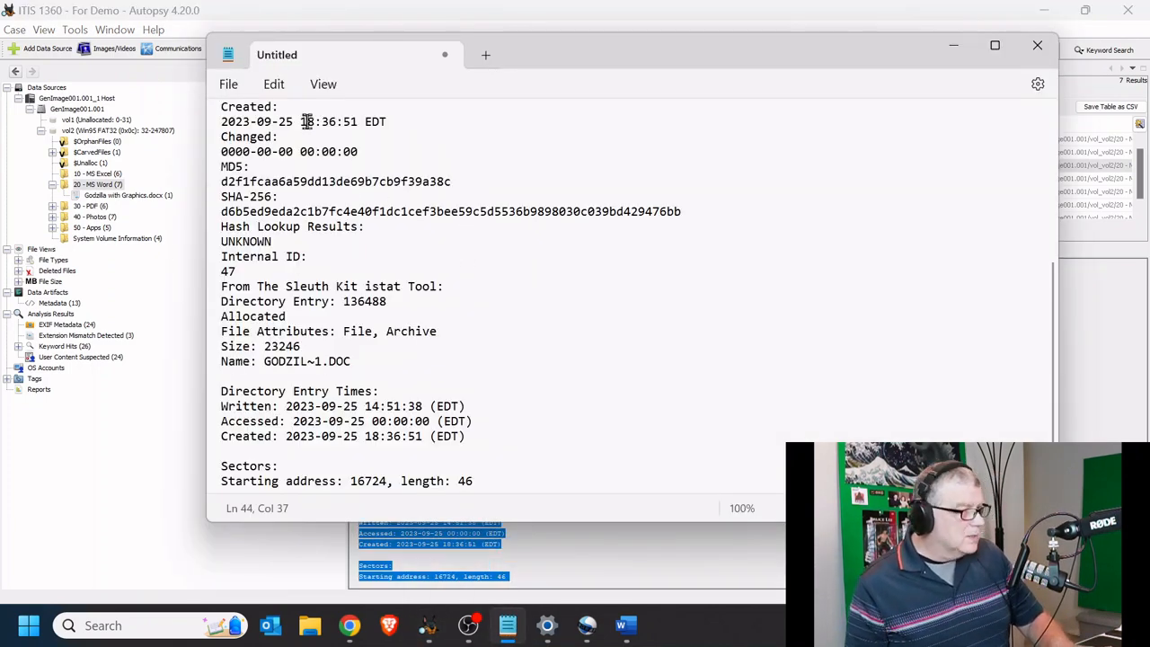
- Join the Name, Type, MIME Type and Size values onto the same lines as their labels
scroll(378, 218, up, 5)
scroll(379, 218, up, 2)
click(268, 151)
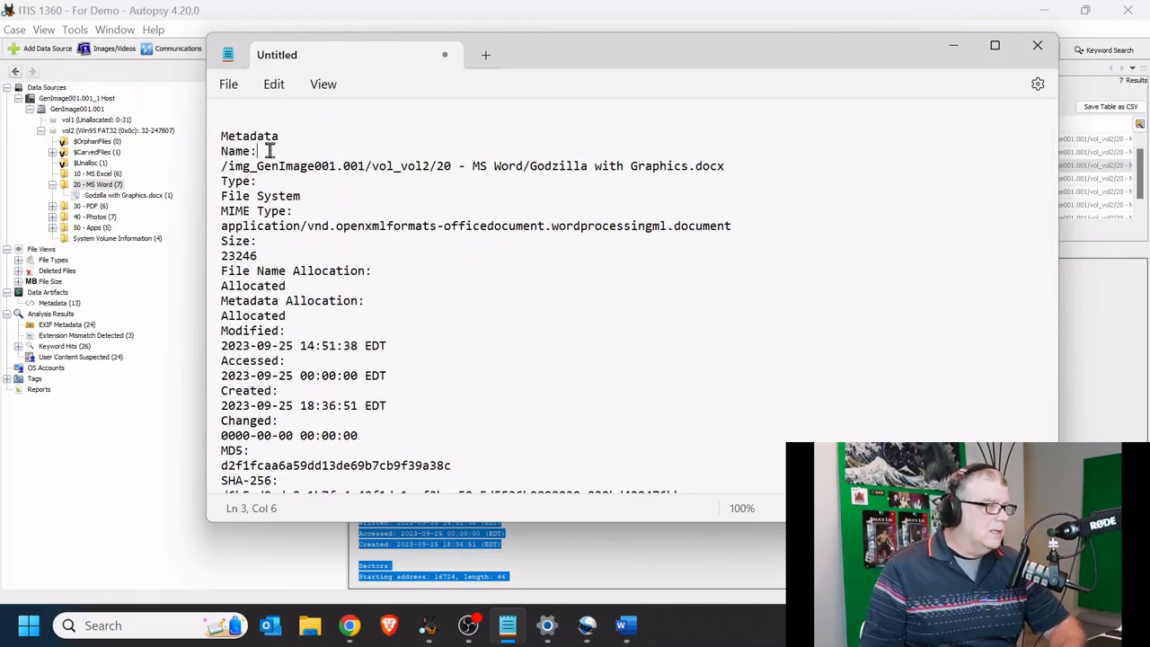
key(Delete)
click(282, 165)
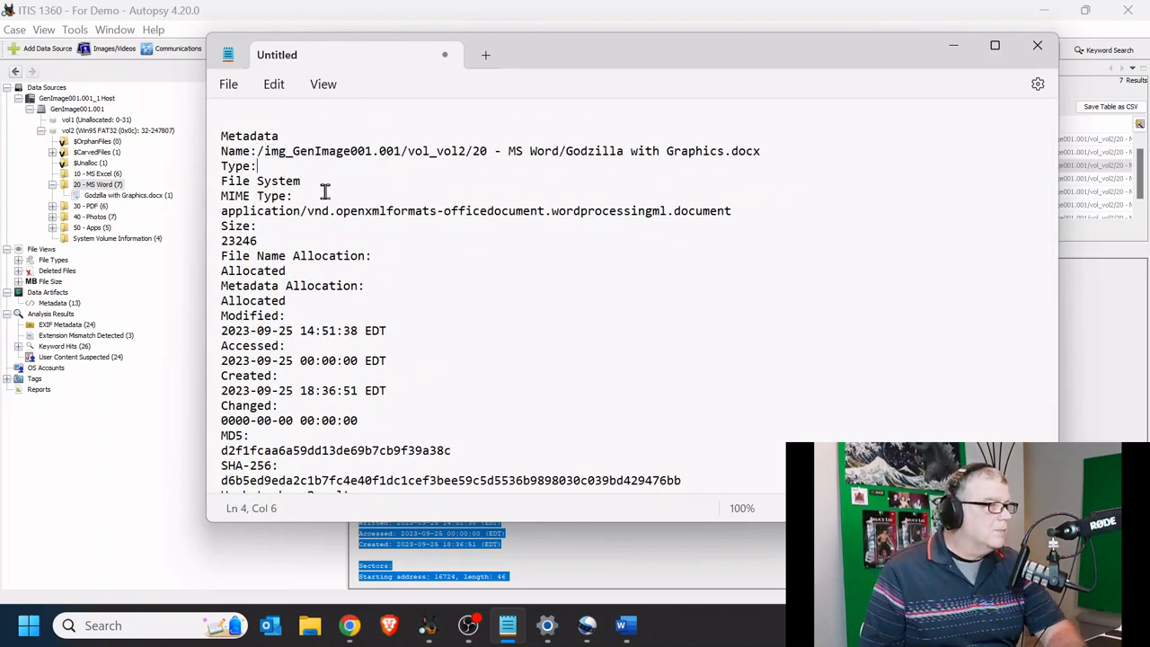
key(Delete)
click(337, 179)
key(Delete)
click(314, 195)
key(Delete)
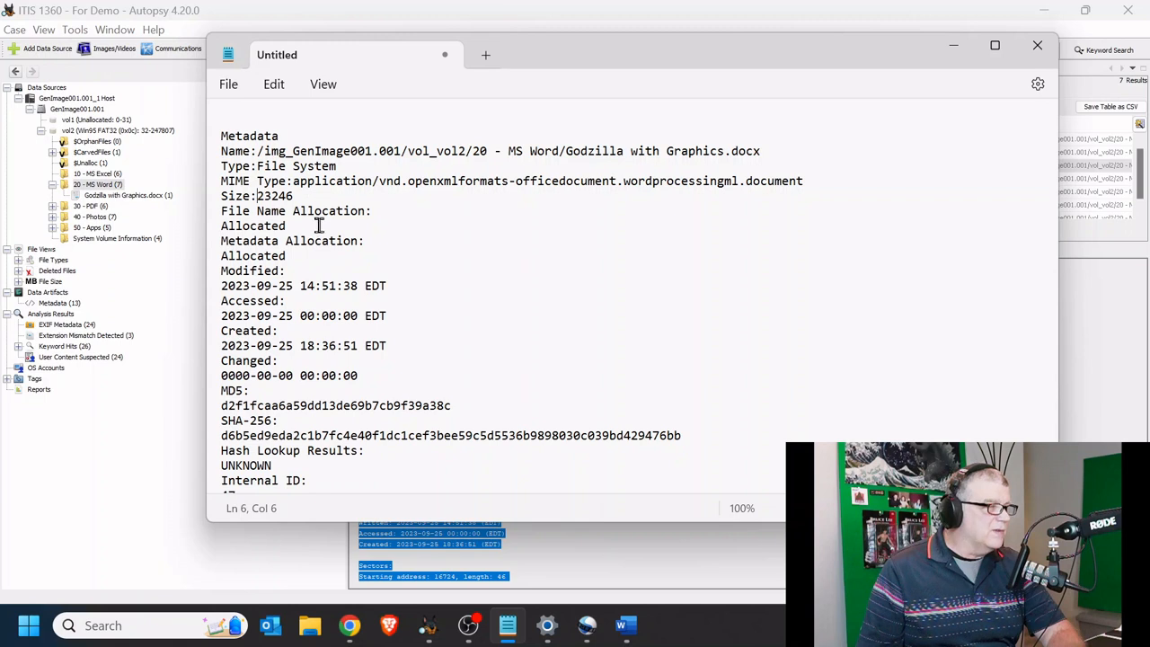
- Join the File Name Allocation and Metadata Allocation values onto the same lines as their labels
click(319, 225)
click(396, 210)
key(Delete)
click(356, 248)
click(378, 225)
key(Delete)
- Join the Modified, Accessed, Created and Changed timestamps onto the same lines as their labels
click(379, 242)
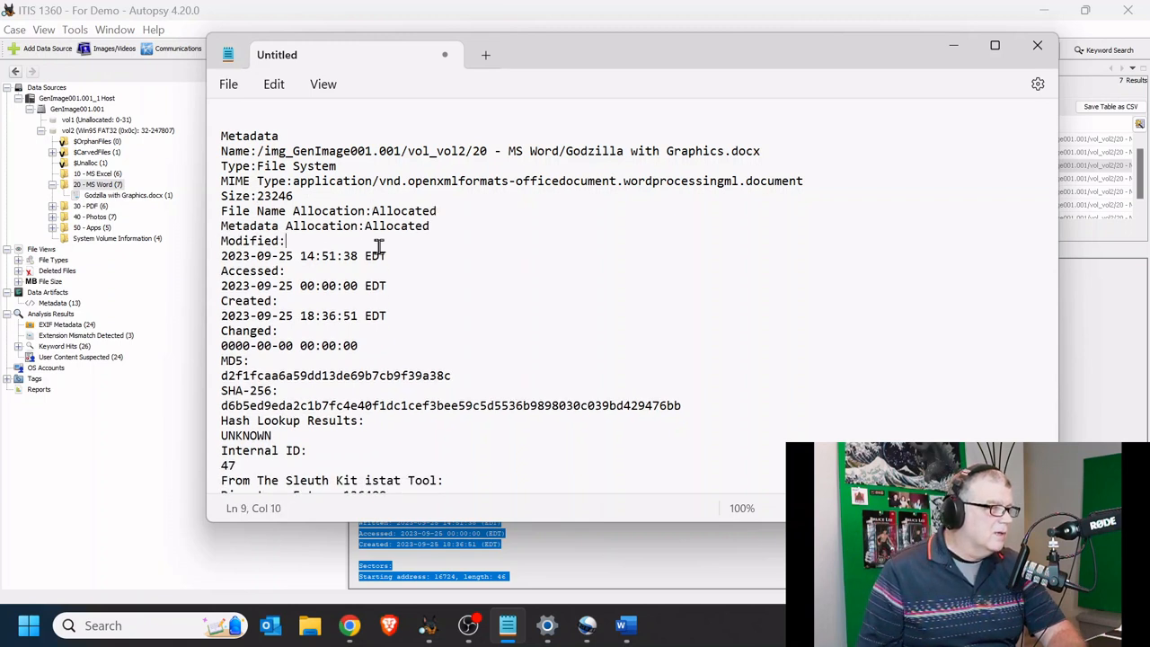
key(Delete)
click(364, 257)
key(Delete)
click(359, 270)
key(Delete)
click(340, 288)
key(Delete)
- Join the MD5, SHA-256, Hash Lookup Results and Internal ID values onto the same lines as their labels
click(340, 300)
key(Delete)
click(345, 316)
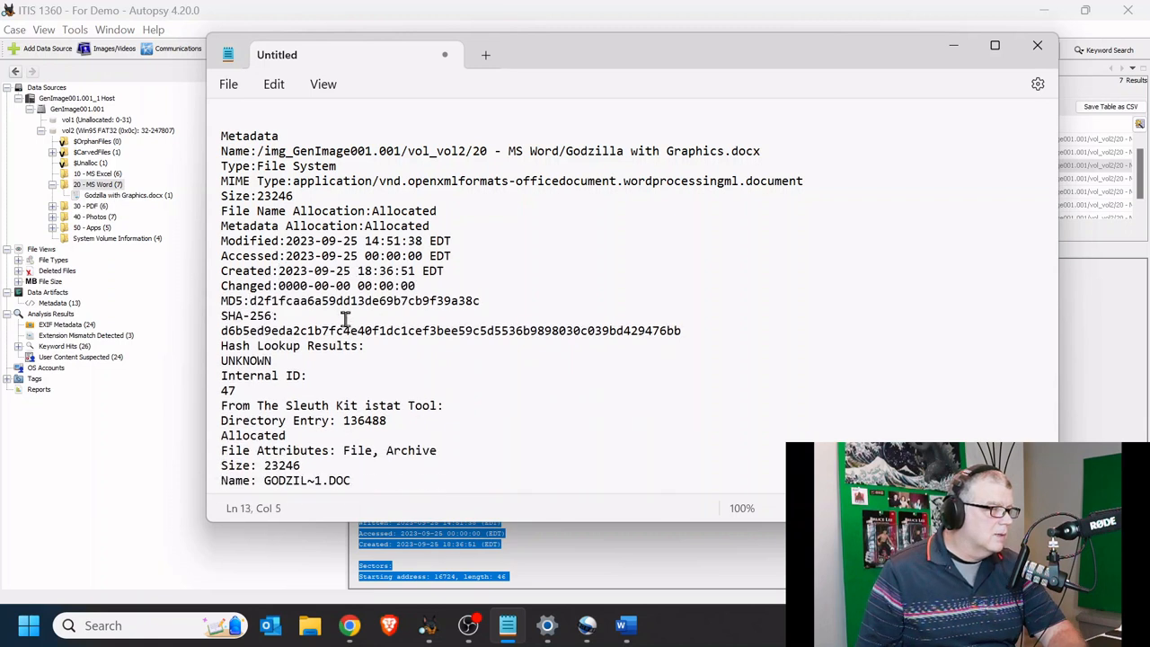
key(Delete)
click(402, 333)
key(Delete)
click(365, 345)
key(Delete)
- Copy the entire metadata text from Notepad and switch back to the Word forensic report
click(486, 342)
key(ctrl+a)
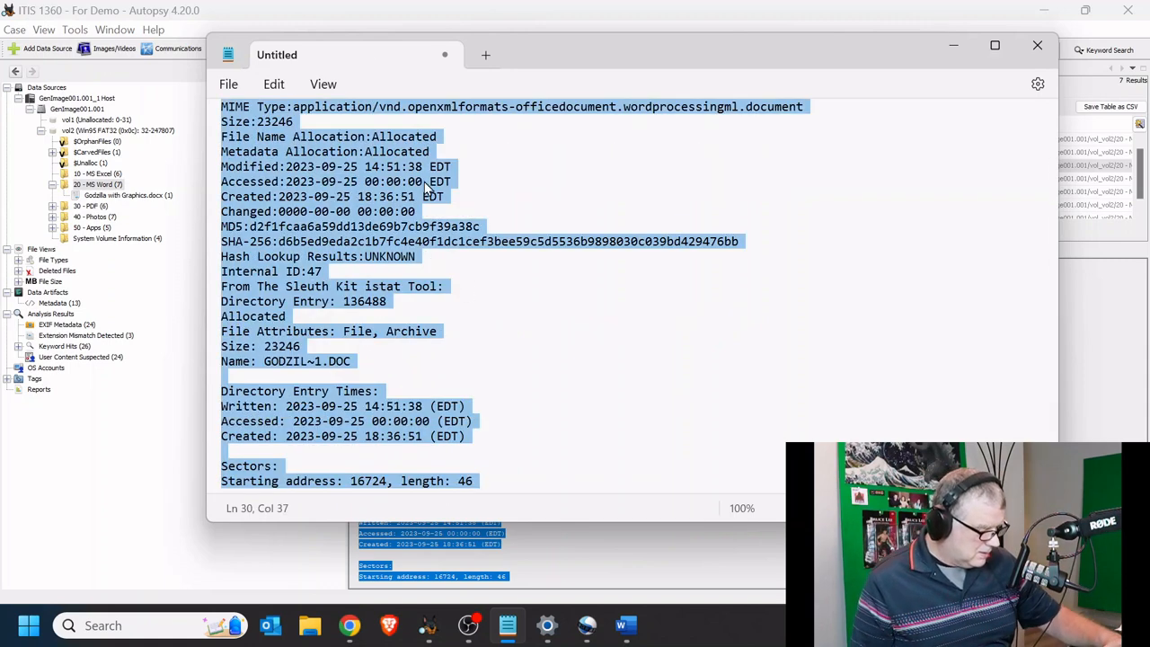
click(626, 625)
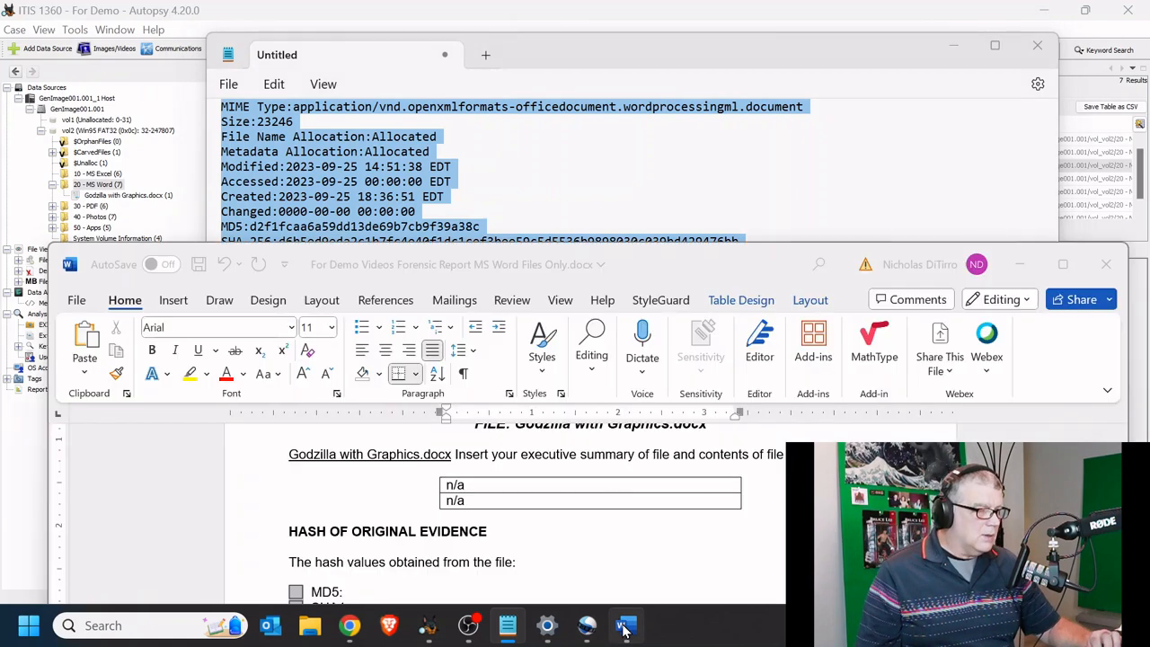
- Replace the contact placeholder under FORENSIC EXAMINATION with the examiner's full name
scroll(616, 477, down, 8)
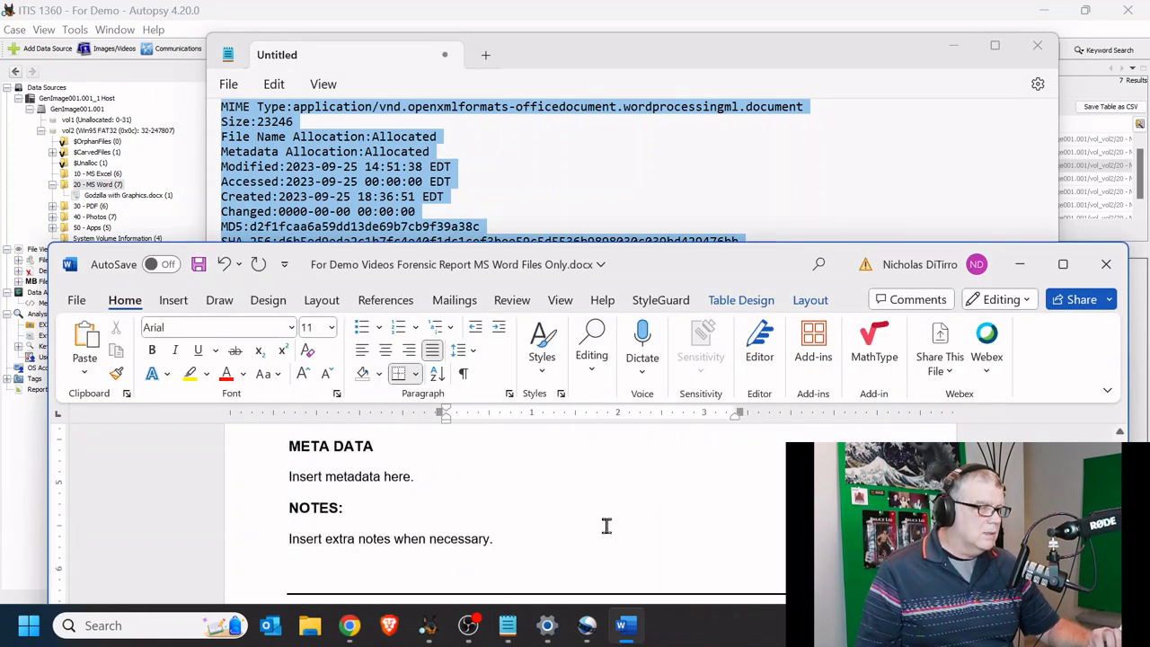
scroll(435, 497, up, 3)
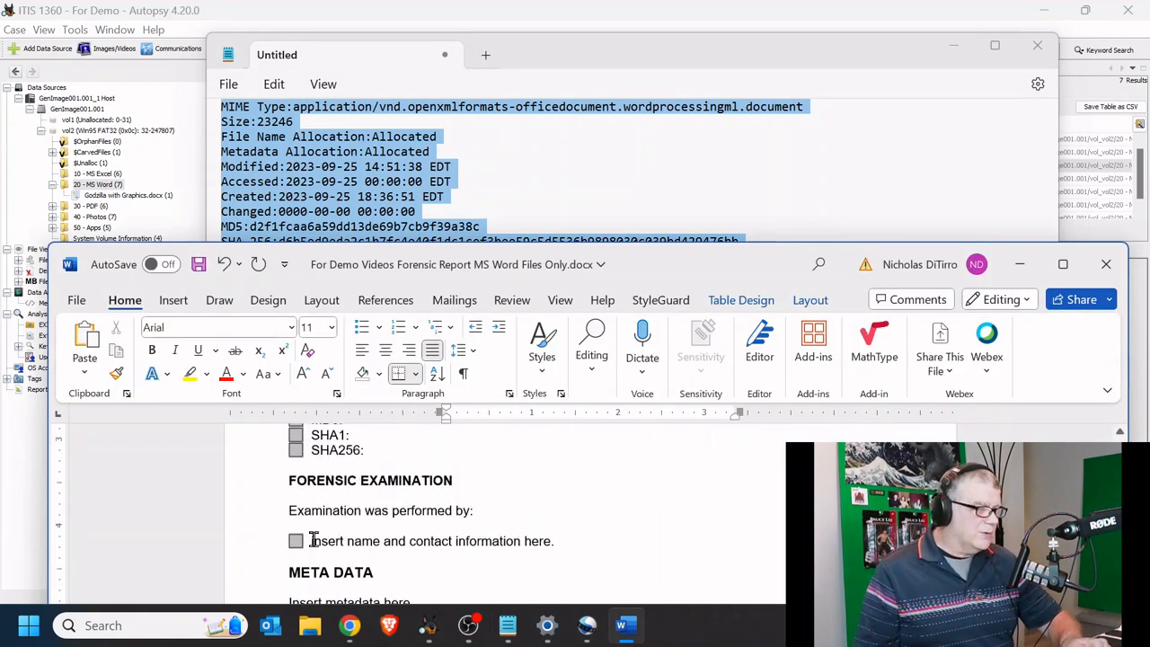
drag(310, 540, 603, 539)
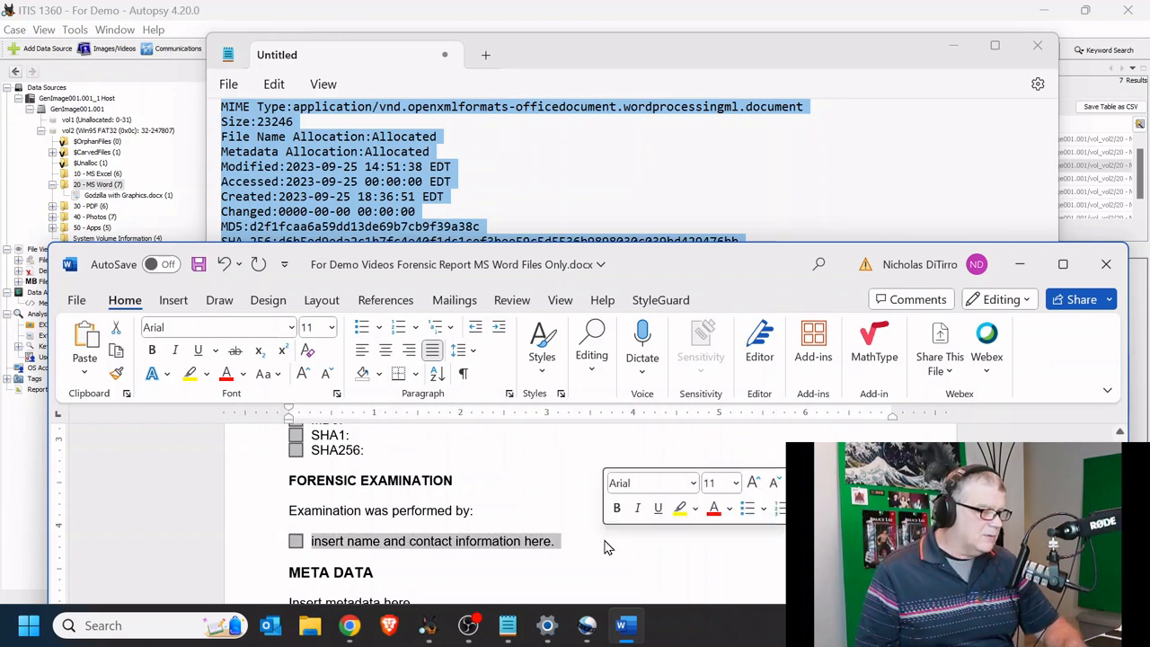
text(NIchol)
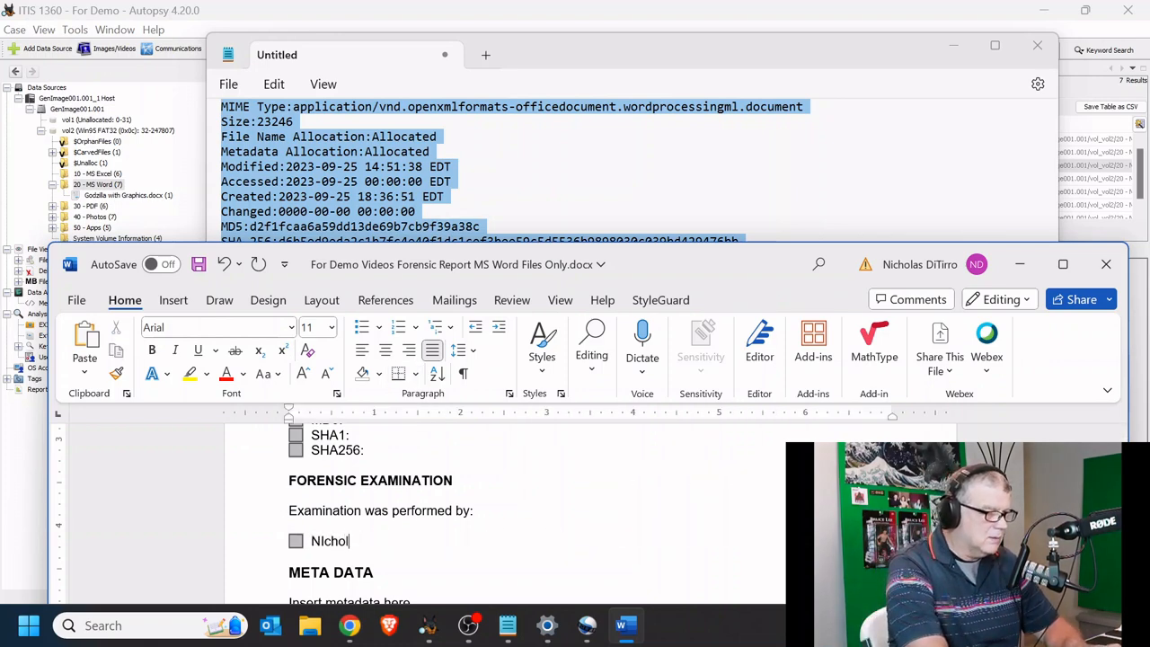
key(BackSpace)
key(BackSpace)
key(BackSpace)
text(icholas A. Di)
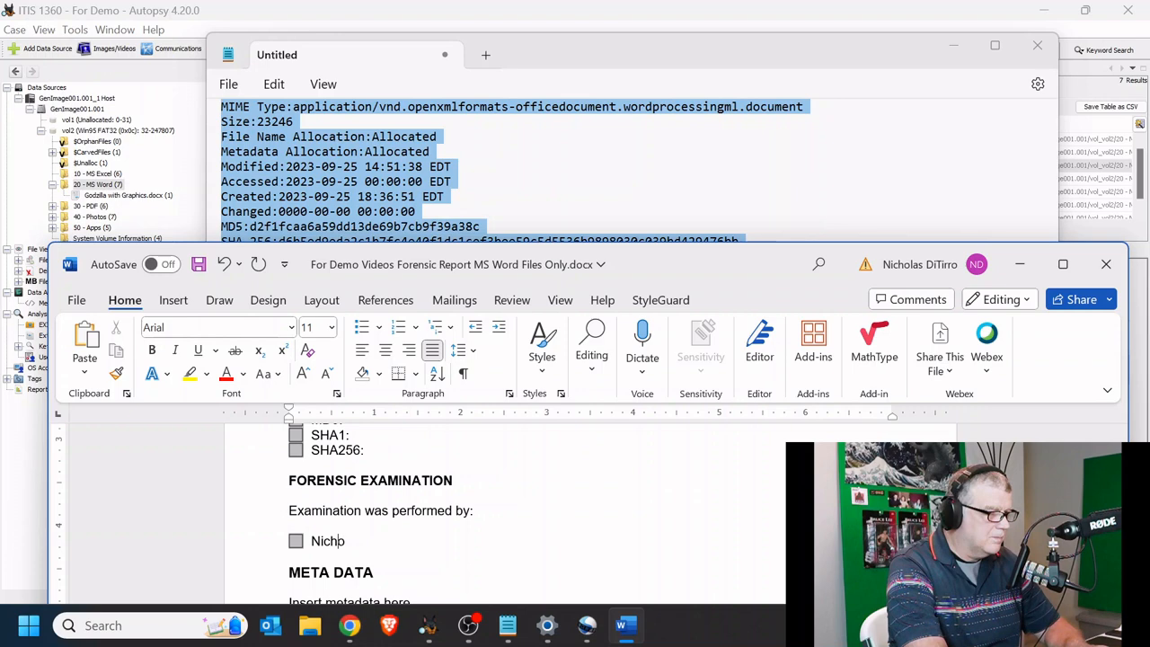
text(Tirro)
- Replace the "Insert metadata here." placeholder under META DATA with the copied file metadata
scroll(513, 560, down, 2)
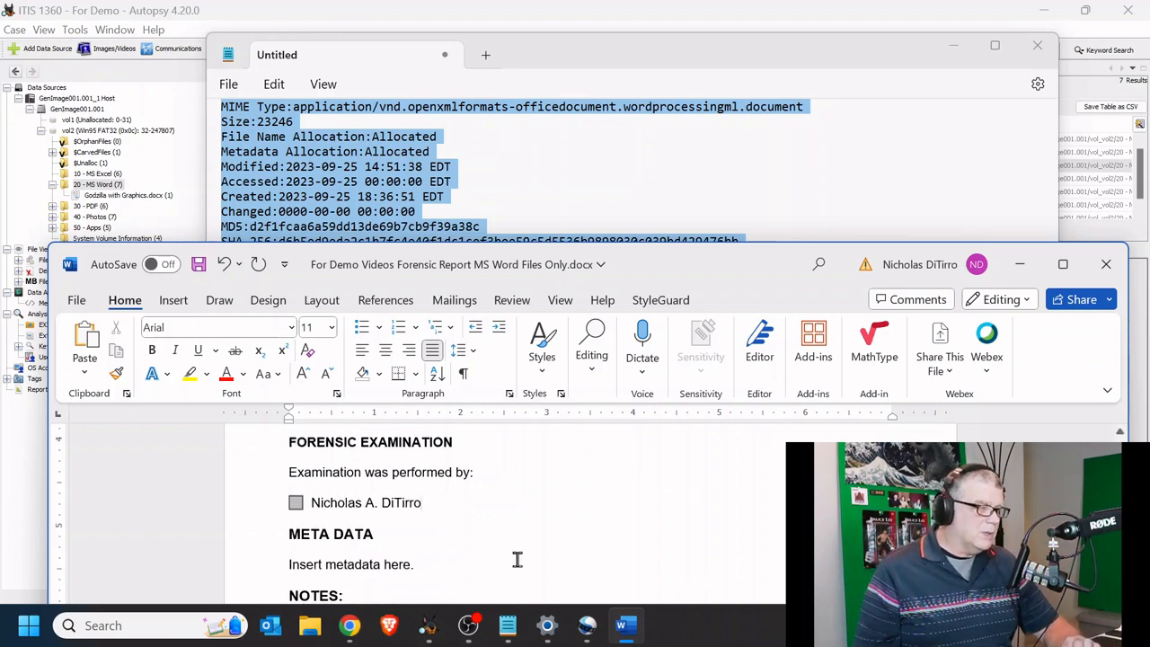
drag(406, 516, 287, 516)
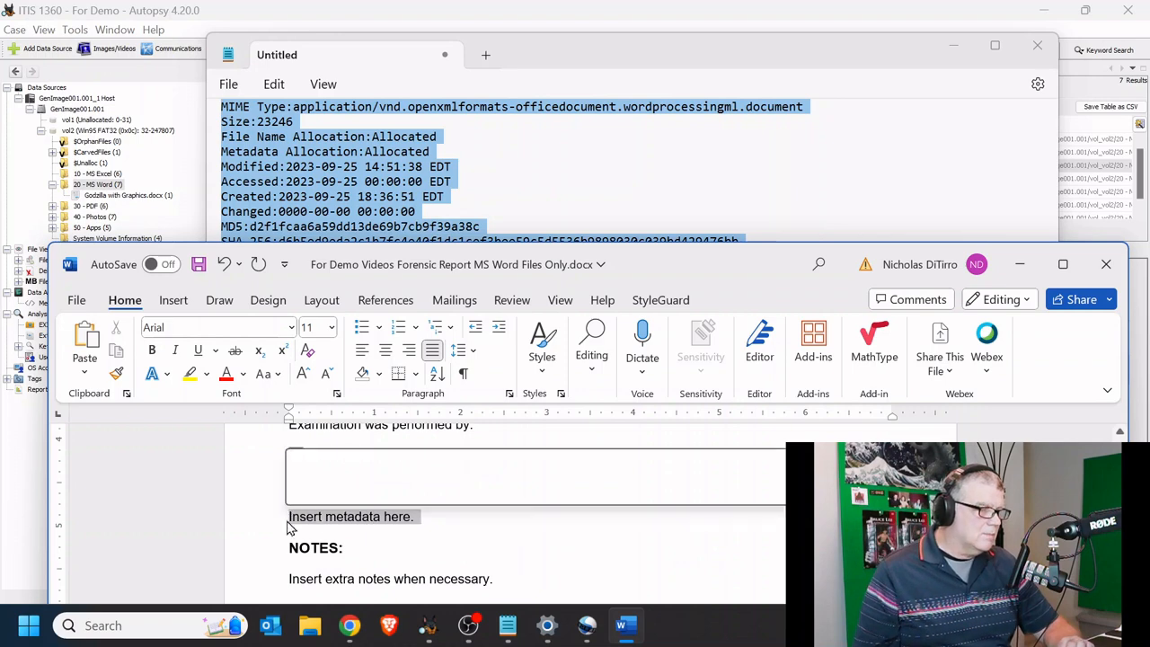
click(312, 524)
key(ctrl+v)
- Replace the placeholder text under NOTES with "Document contains 1 graphic"
scroll(723, 462, down, 6)
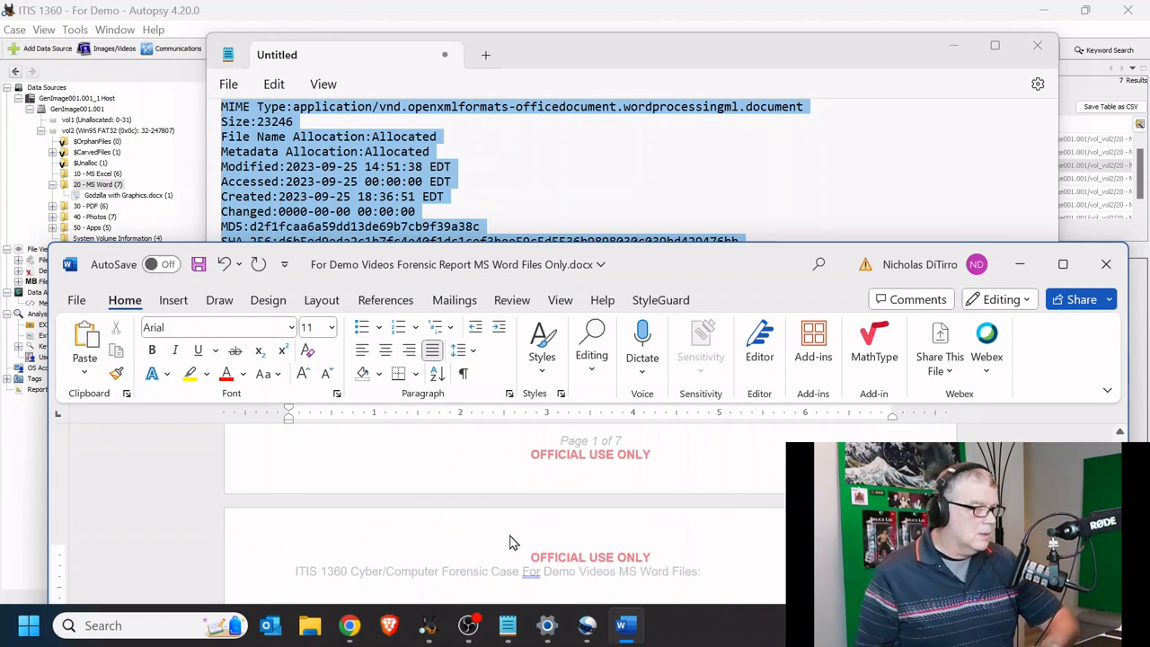
scroll(525, 517, up, 5)
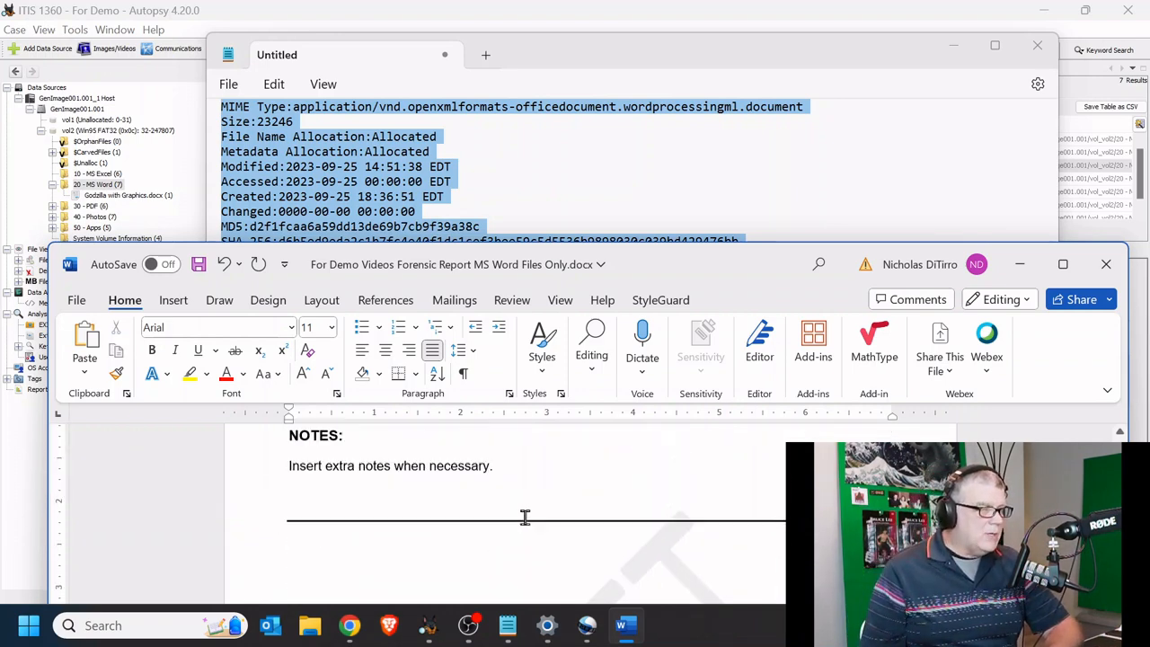
drag(496, 509, 284, 513)
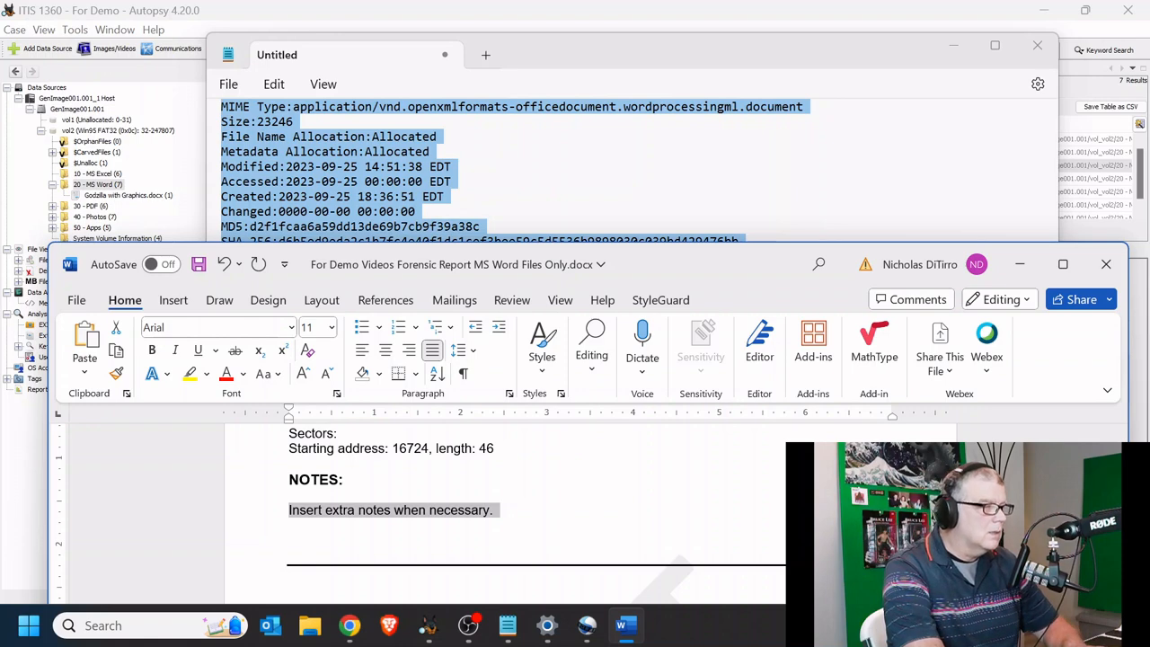
key(BackSpace)
text(DO)
key(BackSpace)
text(ocument )
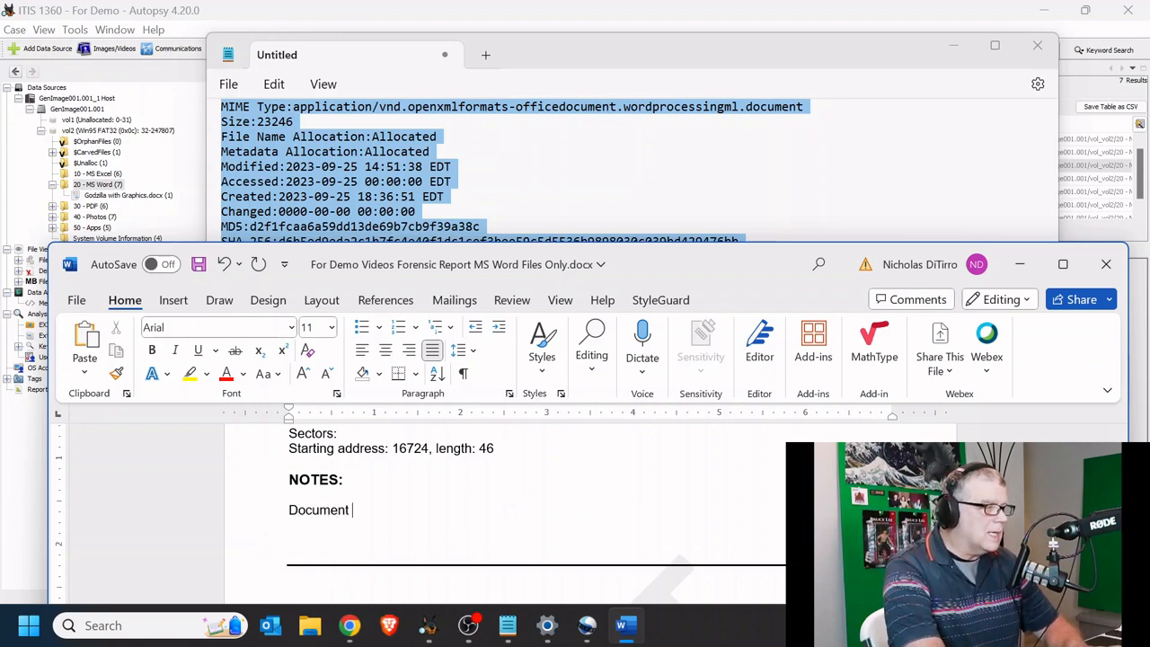
text(contains )
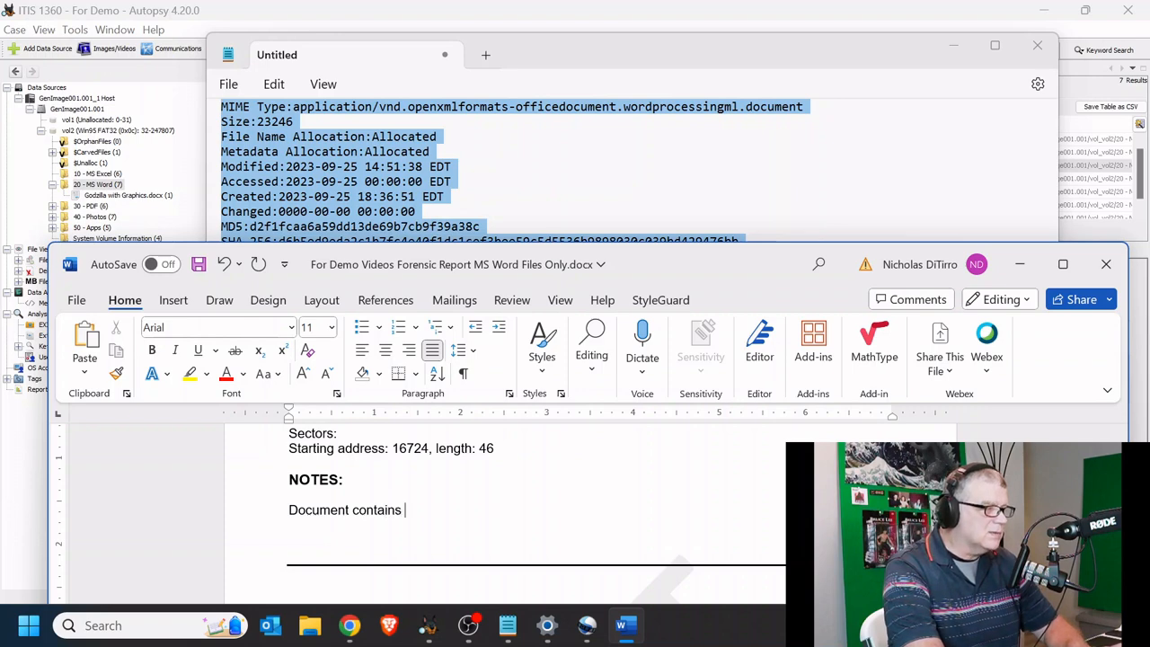
text(1 gap)
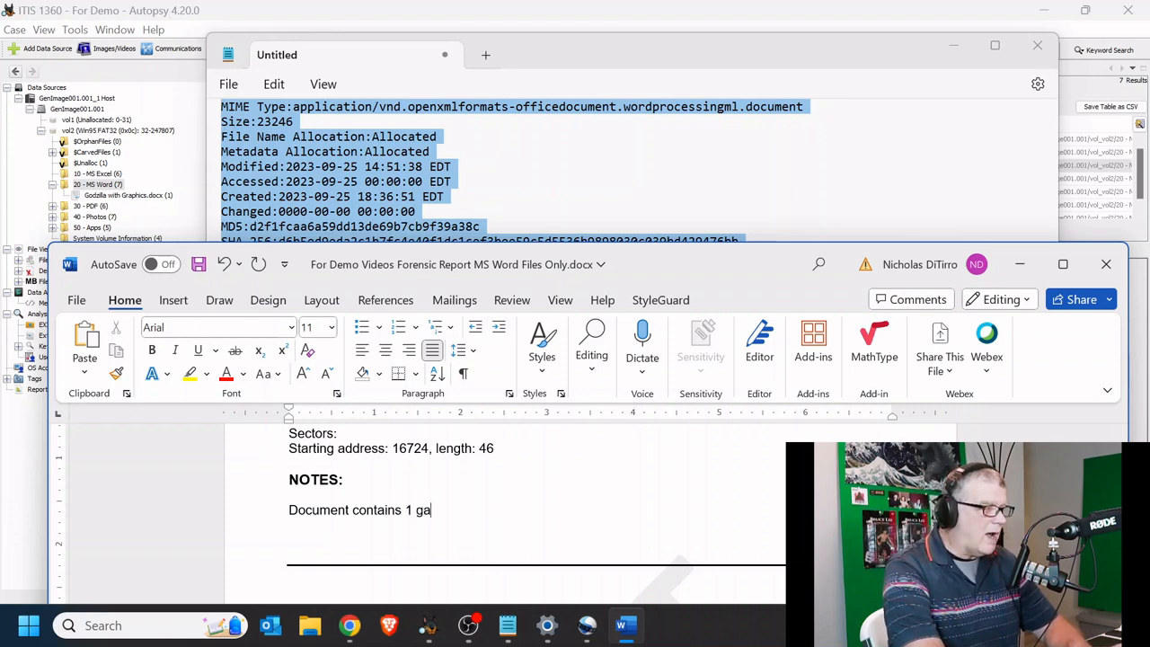
key(BackSpace)
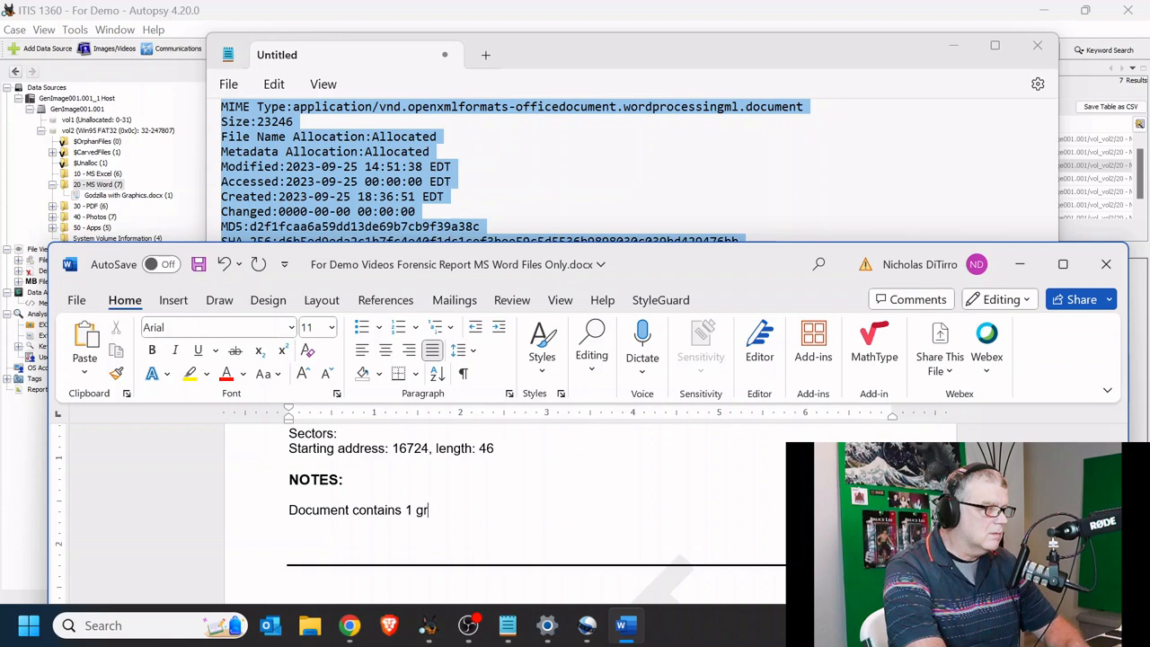
text(raphic)
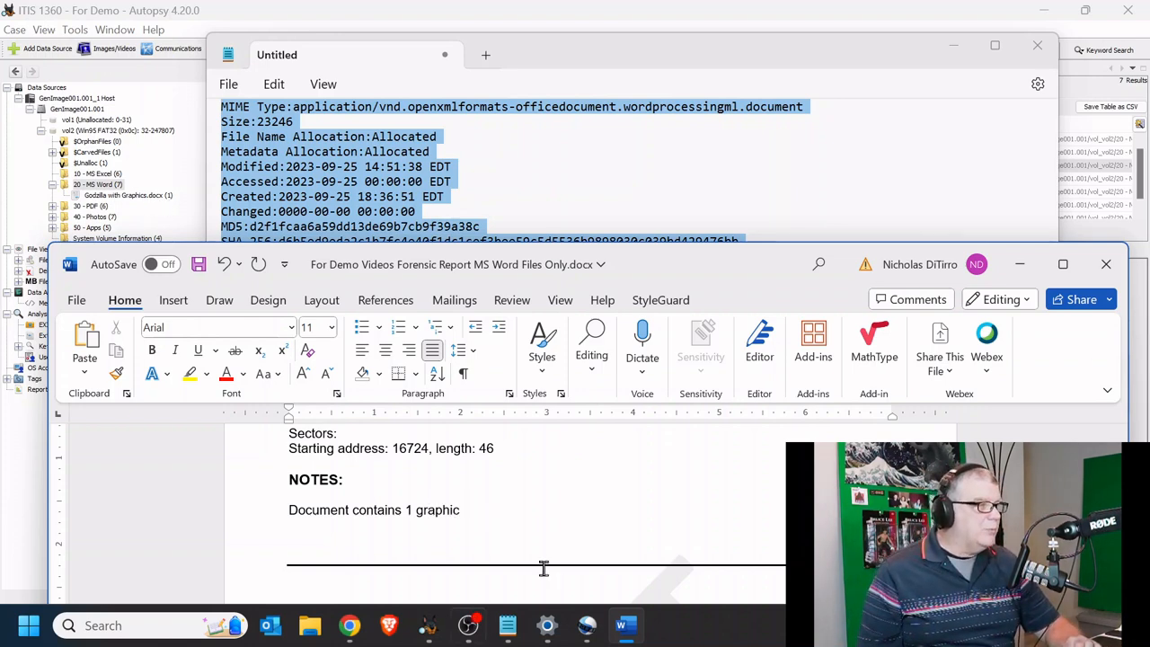
- Switch to Autopsy and view the embedded image1.jpeg of Godzilla with Graphics.docx along with its file metadata
click(135, 199)
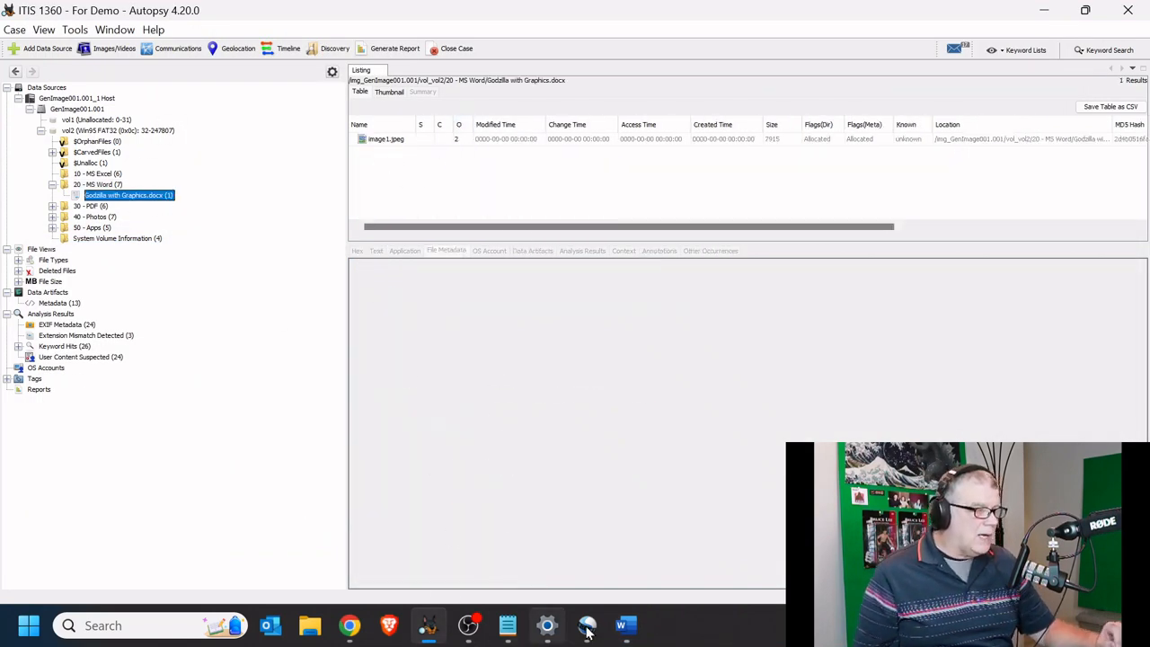
click(626, 626)
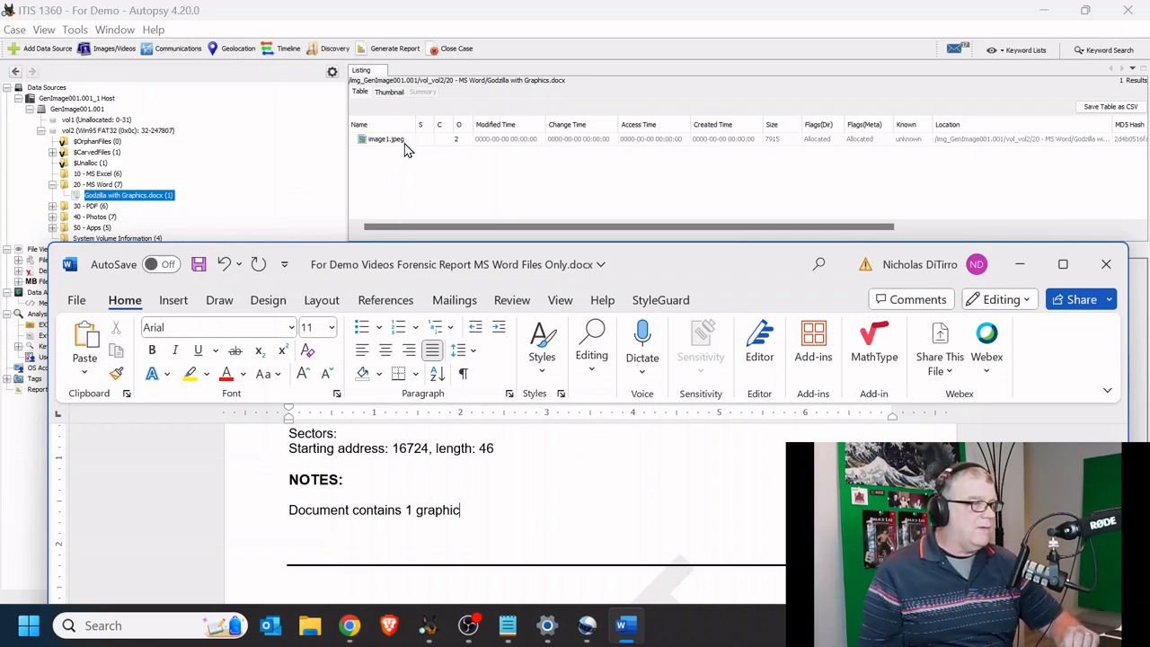
click(404, 144)
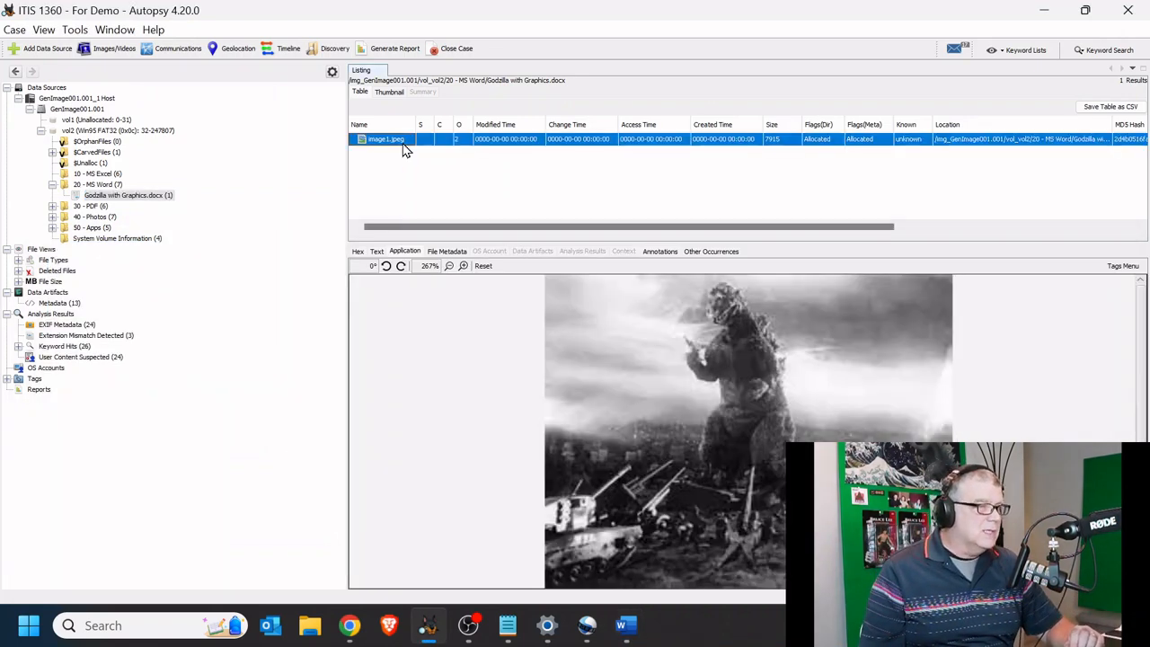
click(452, 254)
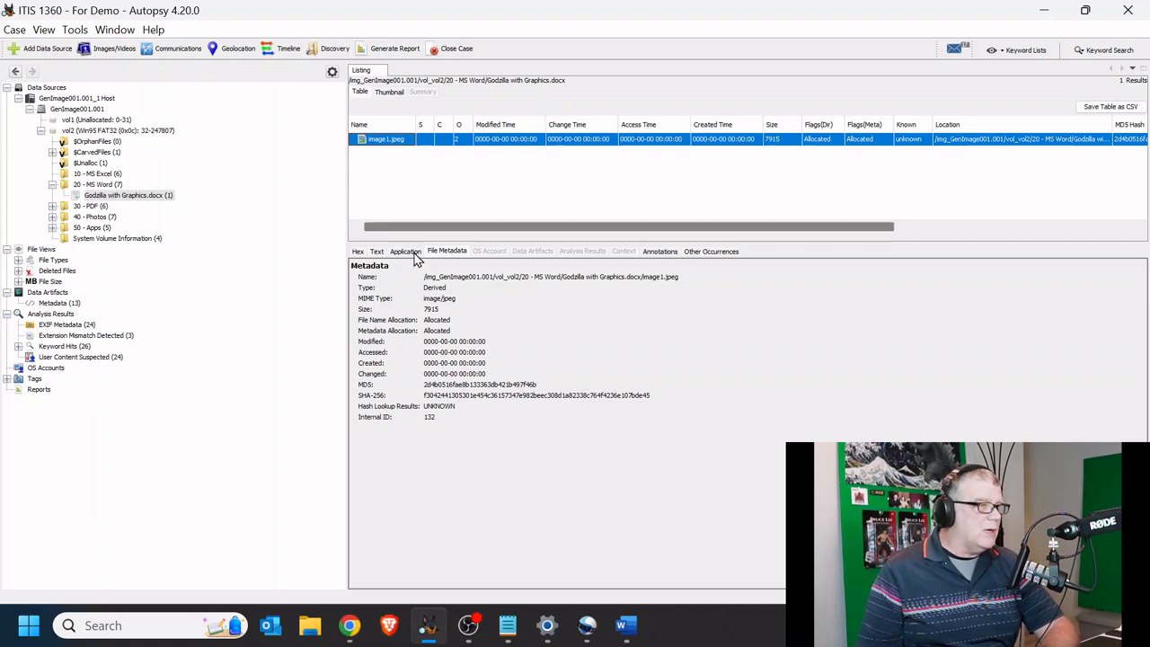
click(402, 252)
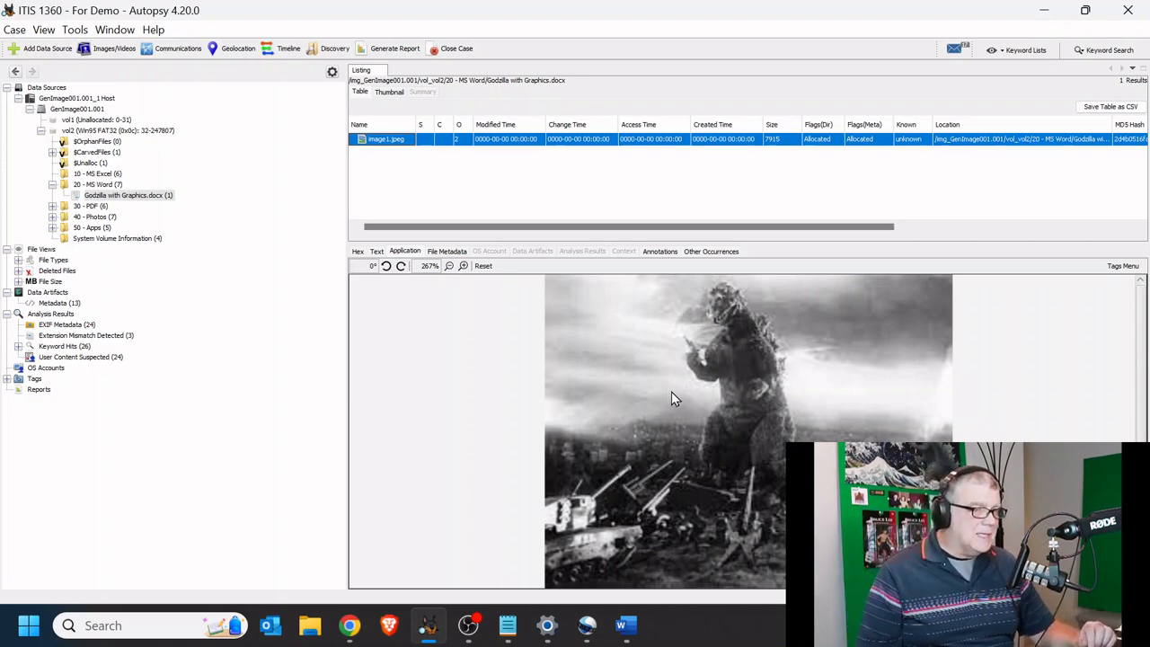
- Try to capture the Godzilla image from Autopsy and paste it on a new line below the graphic note in the Word report
key(super+shift+s)
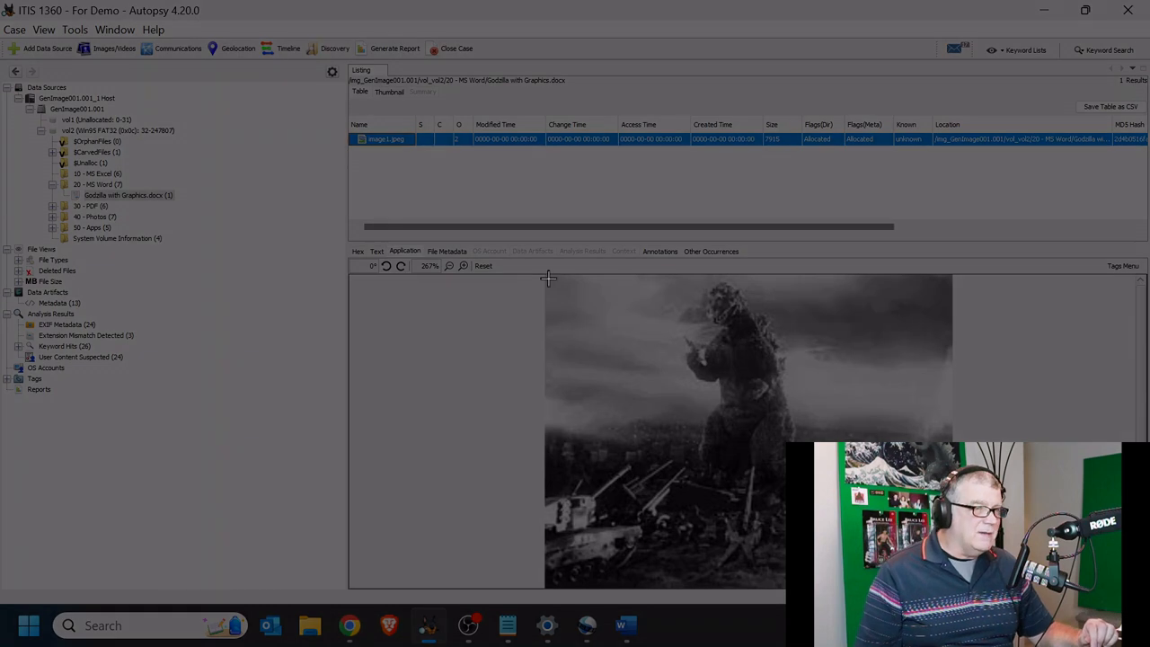
drag(545, 276, 953, 586)
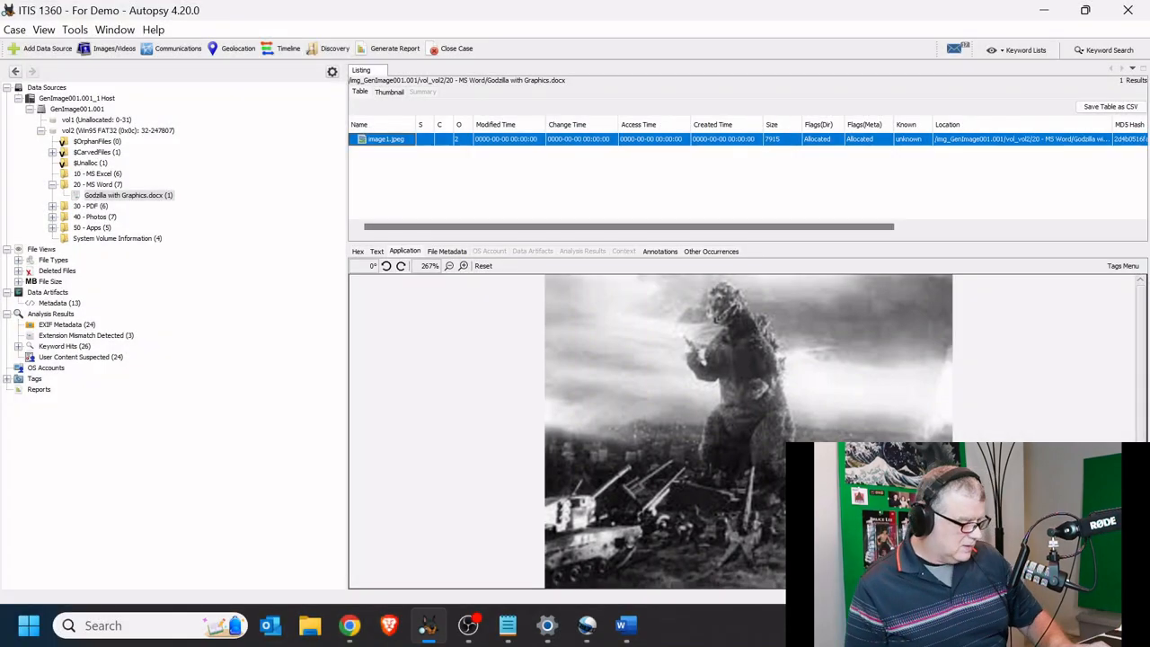
click(627, 625)
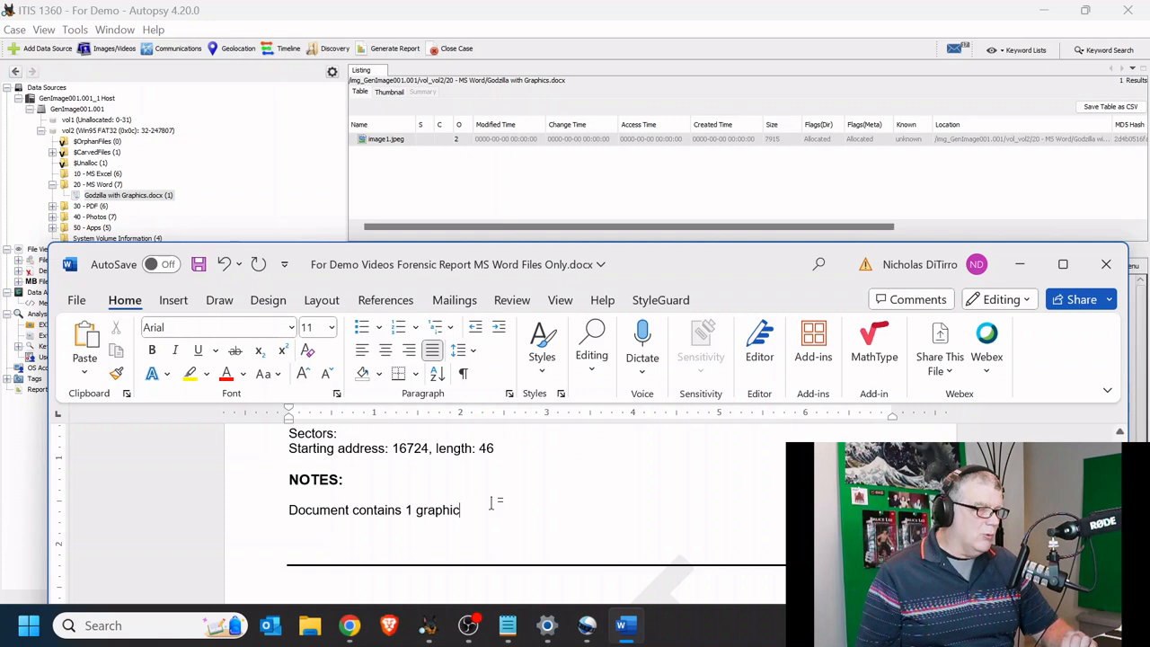
key(Return)
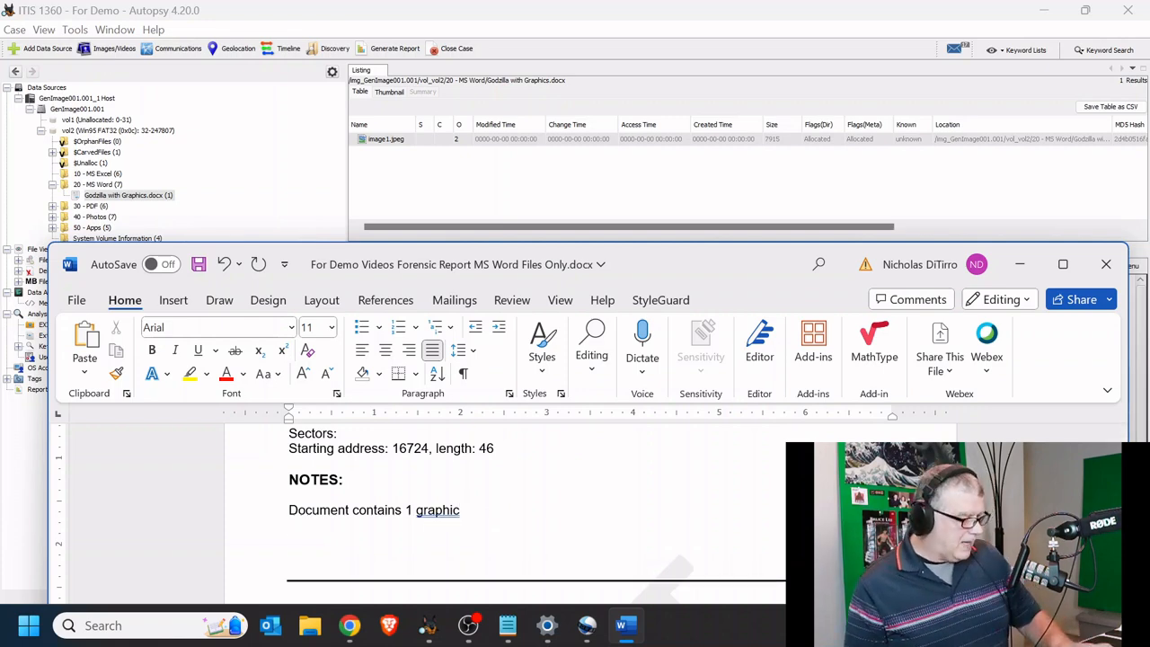
key(ctrl+v)
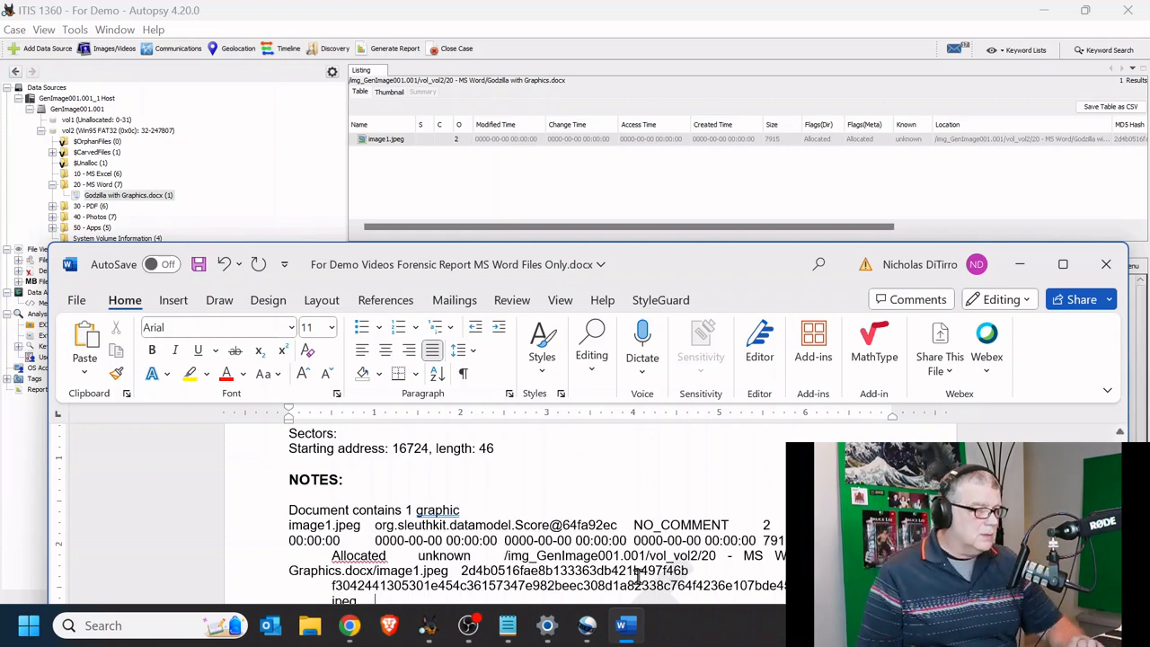
- Delete the pasted image1.jpeg listing text below the "Document contains 1 graphic" note
scroll(637, 565, down, 3)
drag(381, 519, 263, 445)
key(Delete)
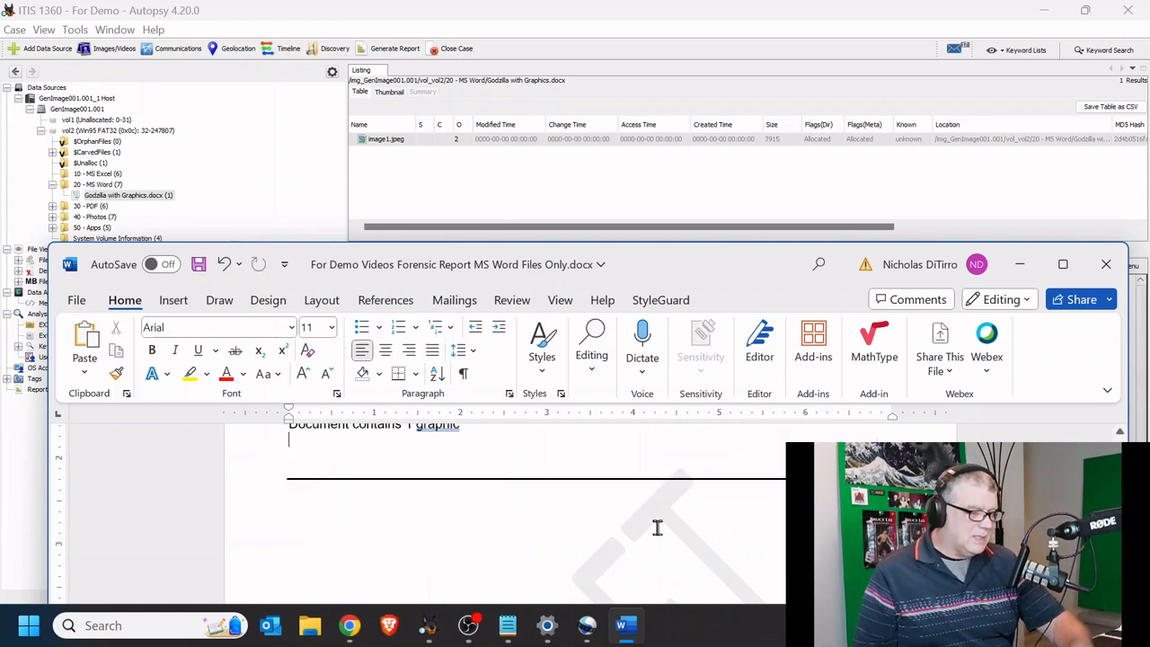
scroll(593, 453, up, 1)
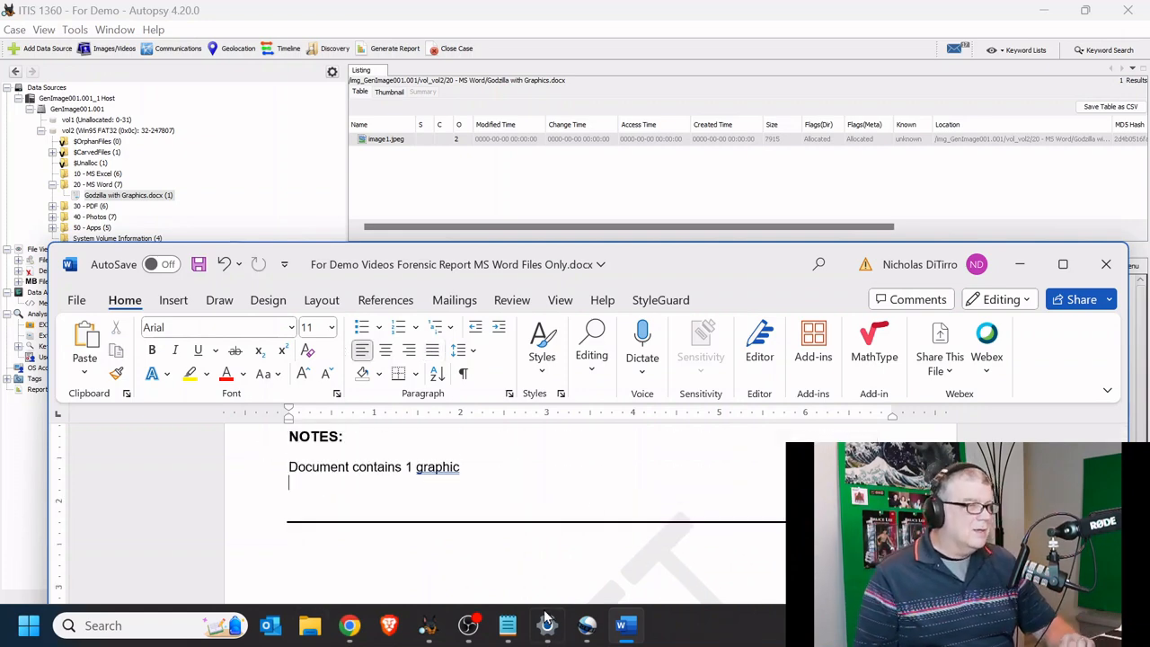
- Capture the full Godzilla image in Autopsy and paste it below the "Document contains 1 graphic" note in the Word report
click(497, 189)
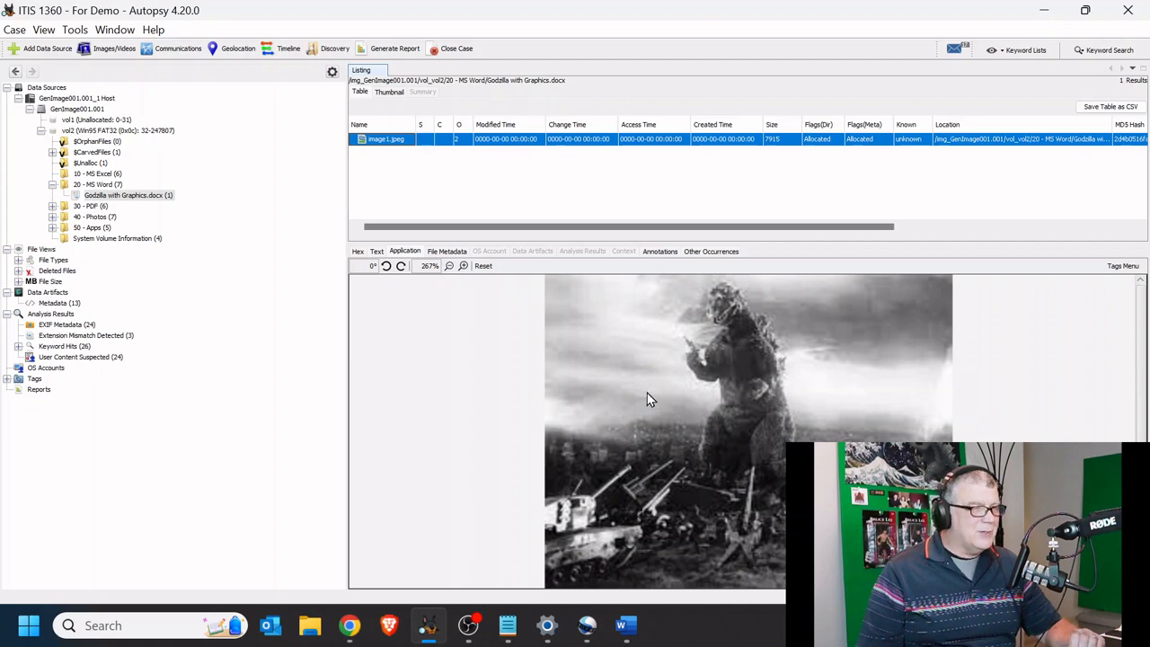
key(super+shift+s)
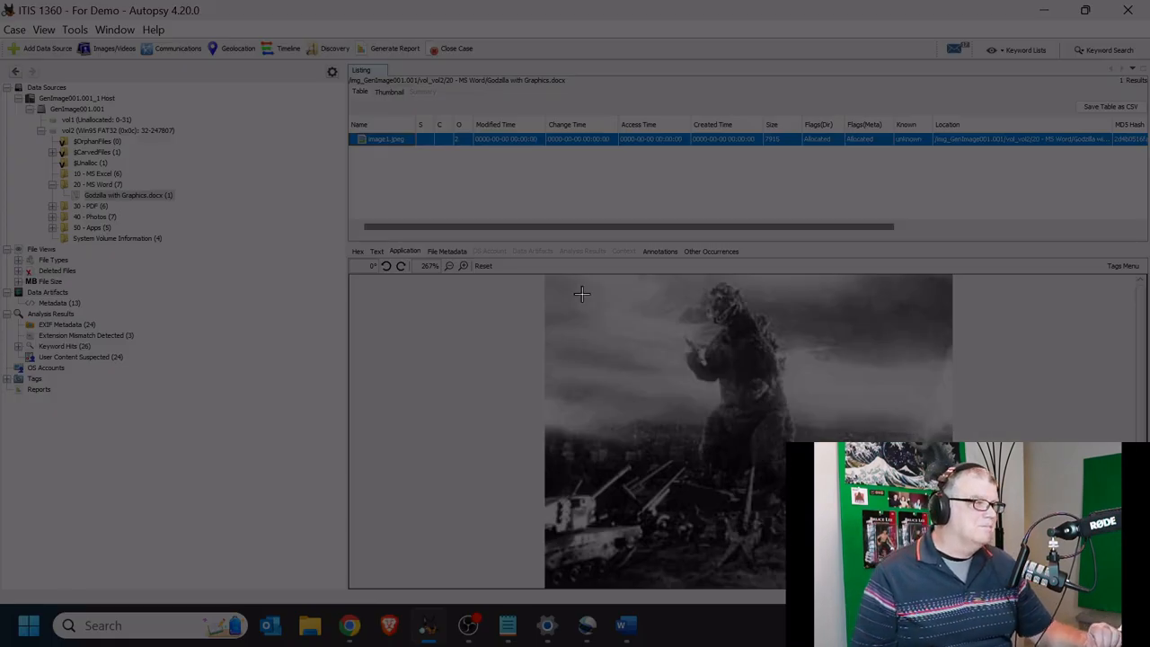
drag(545, 275, 951, 586)
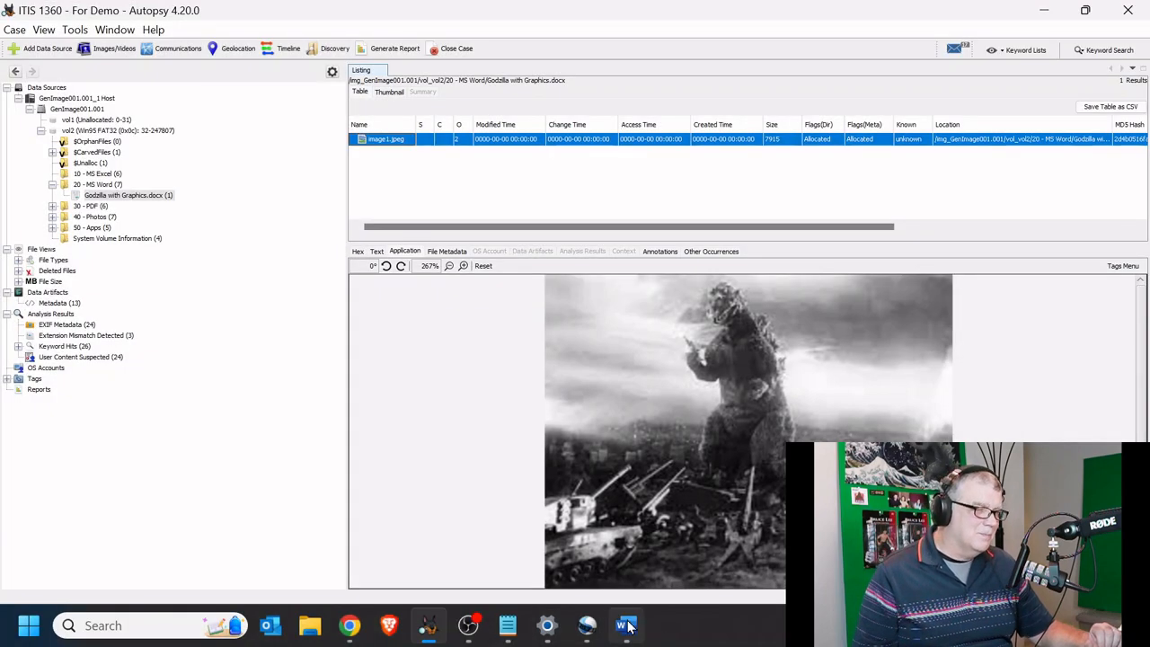
click(626, 625)
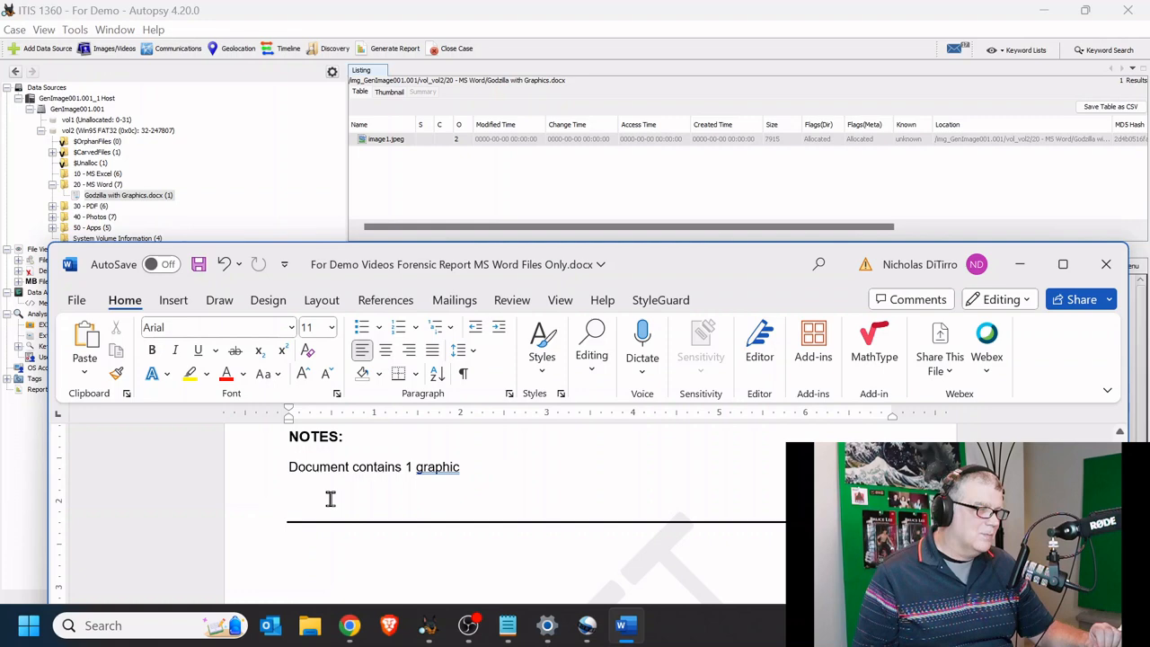
key(ctrl+v)
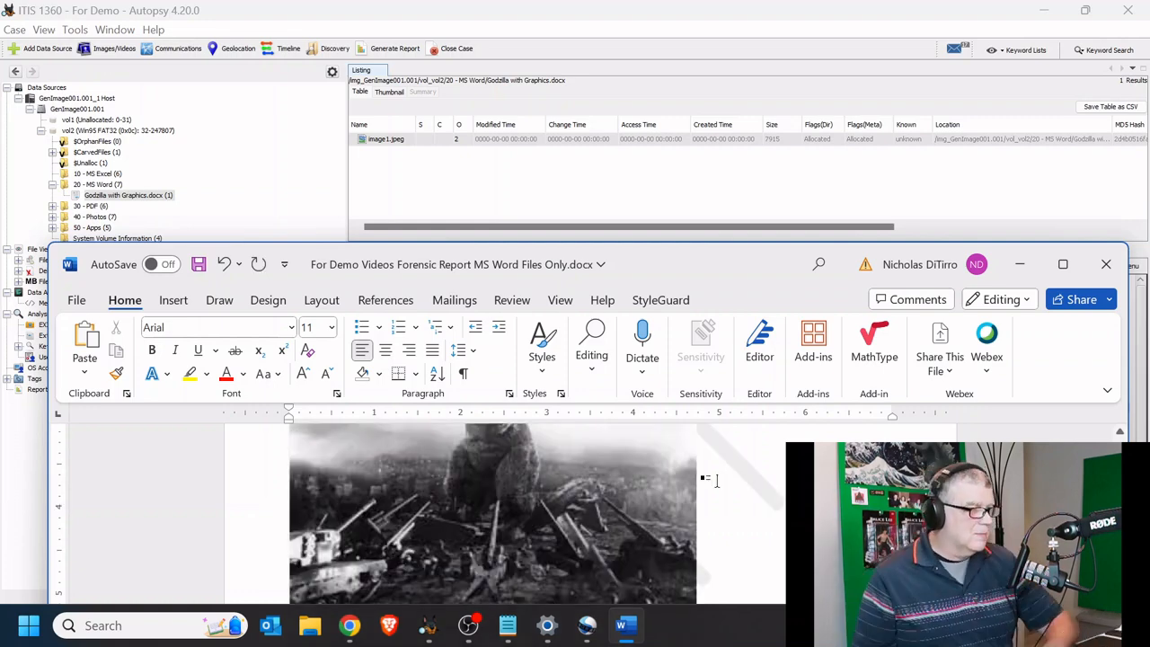
- Copy all of image1.jpeg's file metadata from Autopsy and paste it into Notepad over the existing text
click(583, 198)
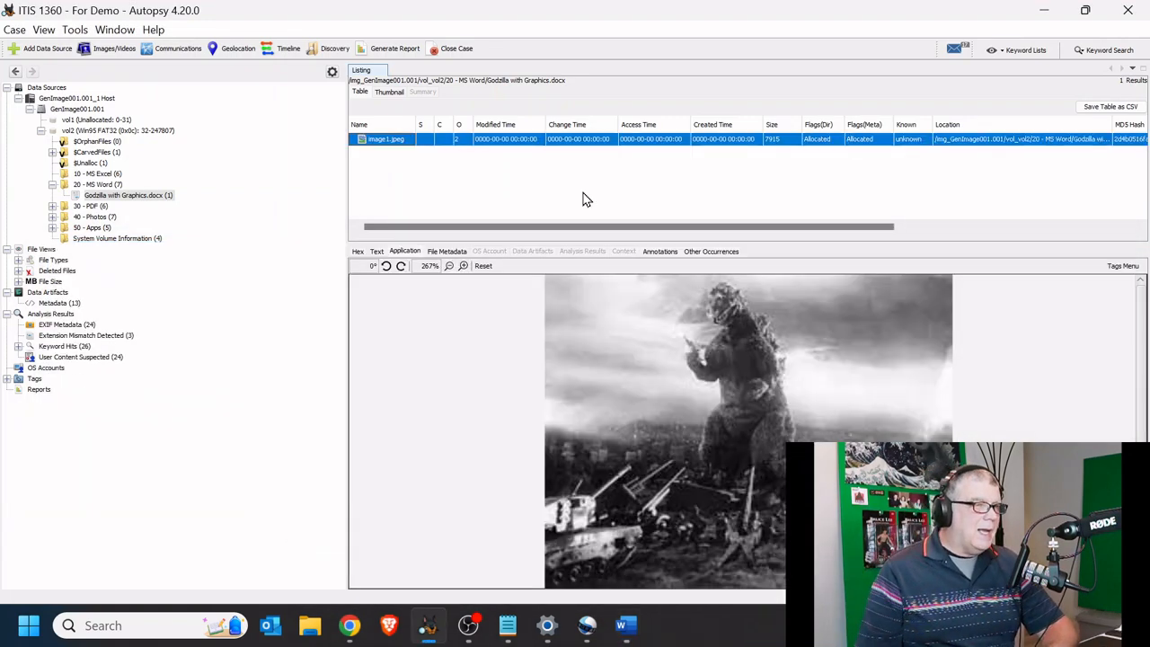
click(448, 252)
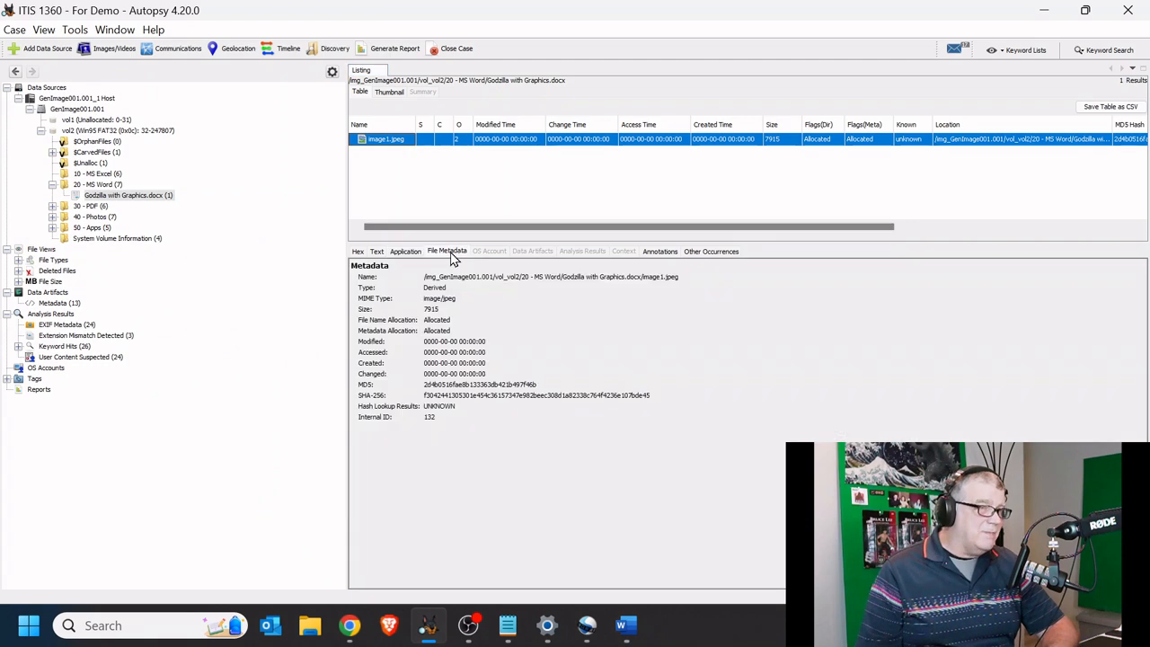
click(476, 411)
key(ctrl+a)
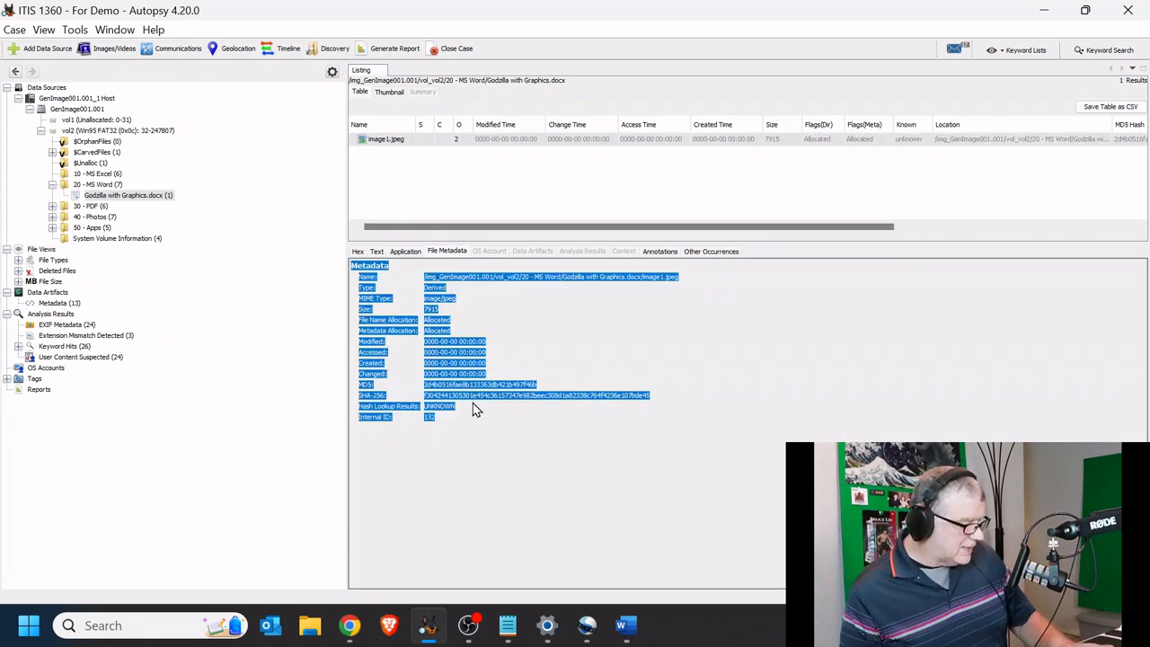
click(508, 626)
key(ctrl+a)
key(ctrl+v)
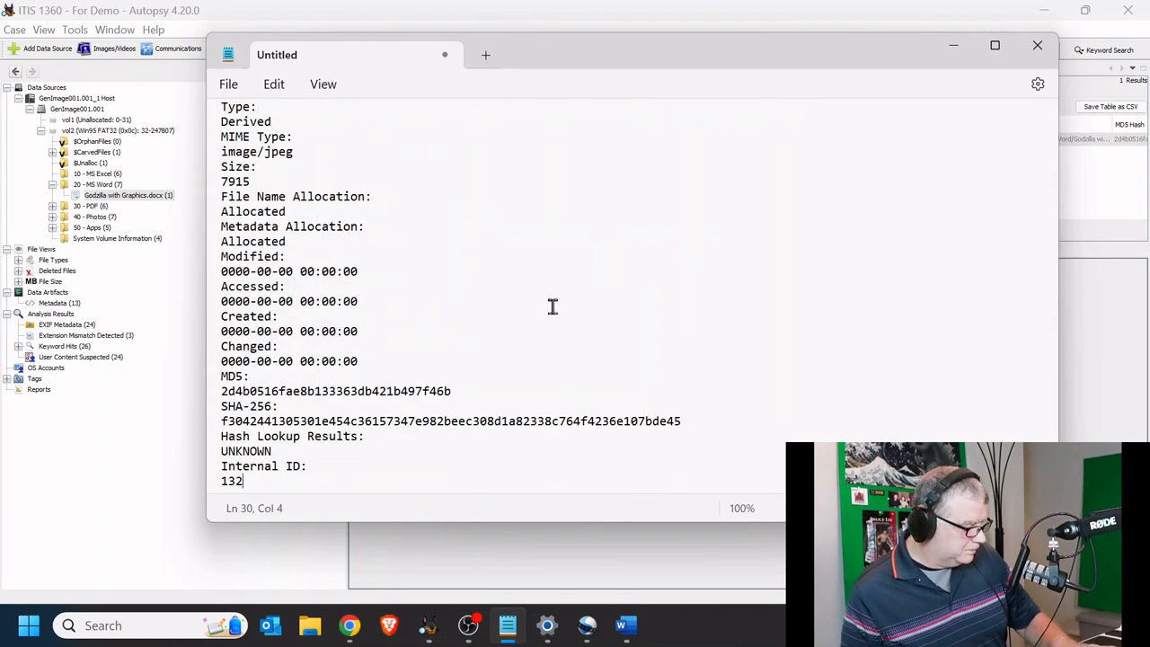
- Join each value onto its label's line in the Notepad metadata, from Name through Metadata Allocation
scroll(441, 230, up, 2)
click(296, 149)
key(Delete)
click(285, 164)
key(Delete)
click(305, 181)
key(Delete)
click(306, 197)
key(Delete)
click(399, 210)
key(Delete)
click(385, 226)
key(Delete)
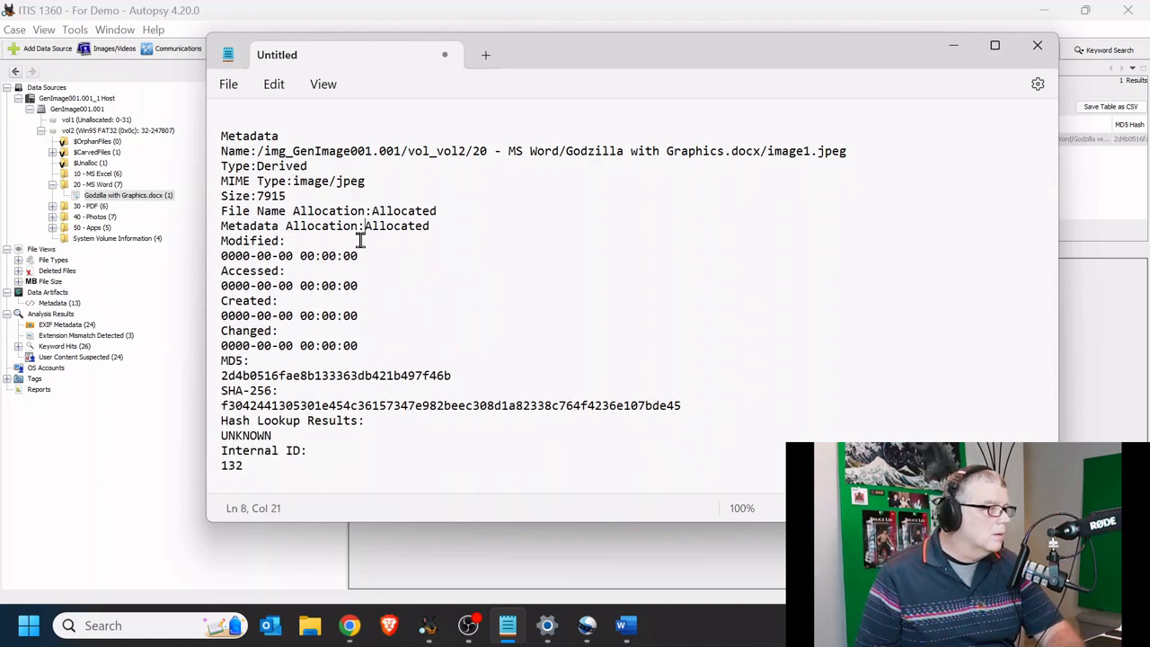
- Join the remaining metadata values onto their label lines in Notepad, from Modified through Internal ID
click(361, 241)
key(Delete)
click(361, 255)
key(Delete)
click(370, 271)
key(Delete)
click(375, 286)
key(Delete)
click(355, 300)
key(Delete)
click(360, 315)
key(Delete)
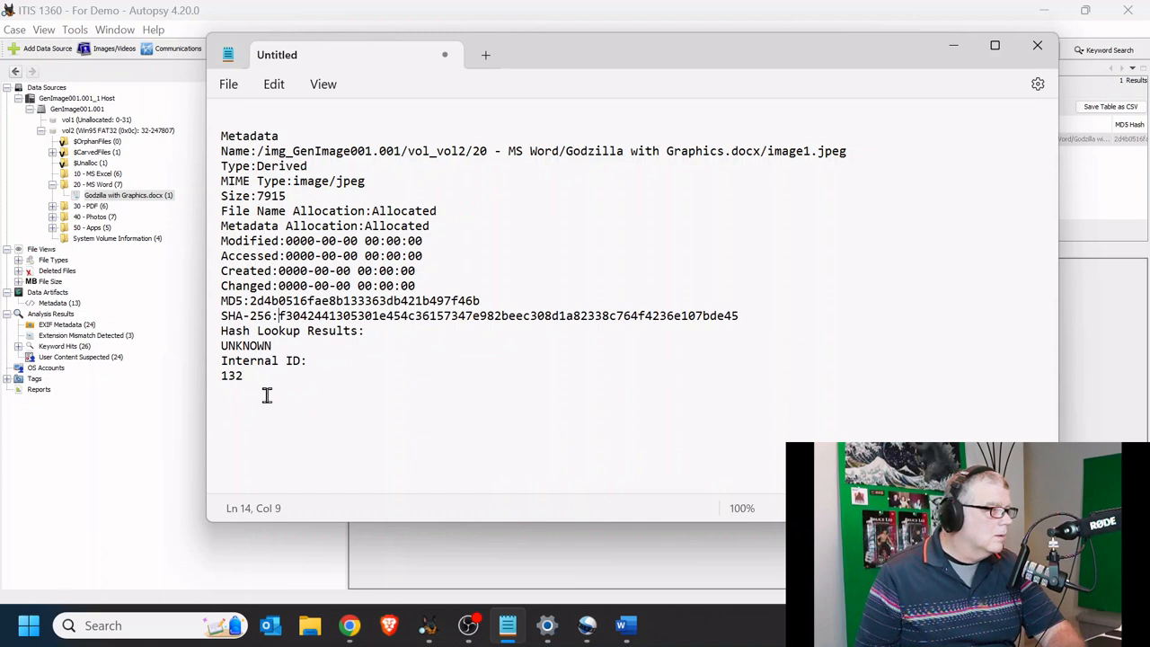
click(384, 331)
key(Delete)
click(334, 349)
key(Delete)
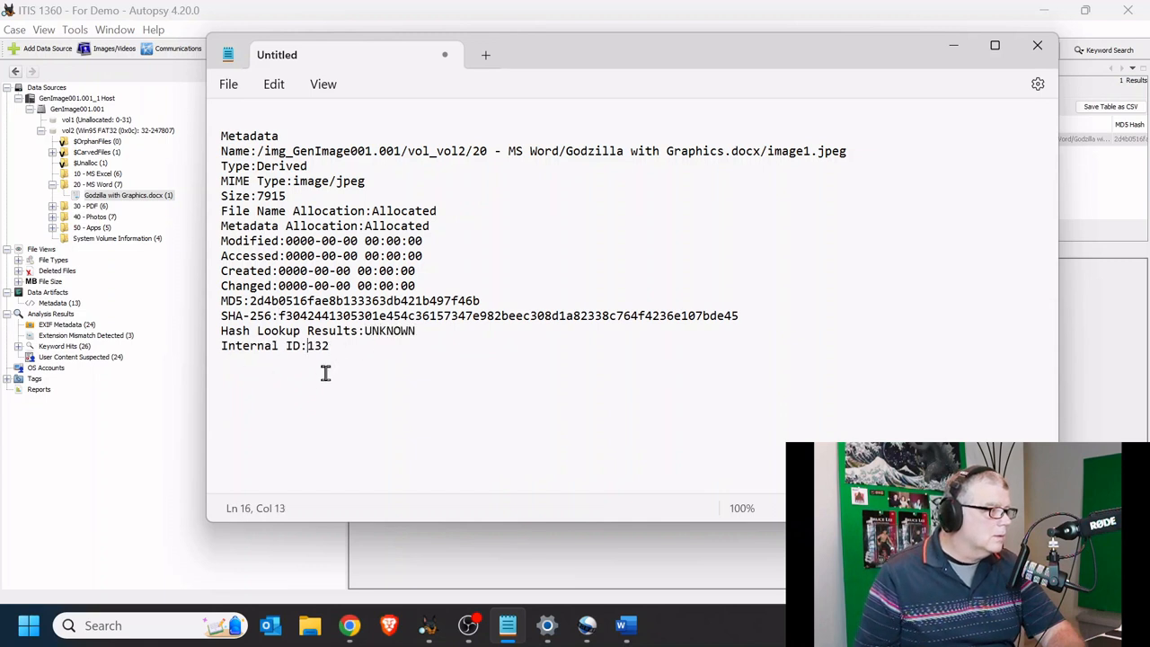
- Copy the cleaned image1.jpeg metadata from Notepad and paste it below the Godzilla image in the Word report
click(357, 274)
key(ctrl+a)
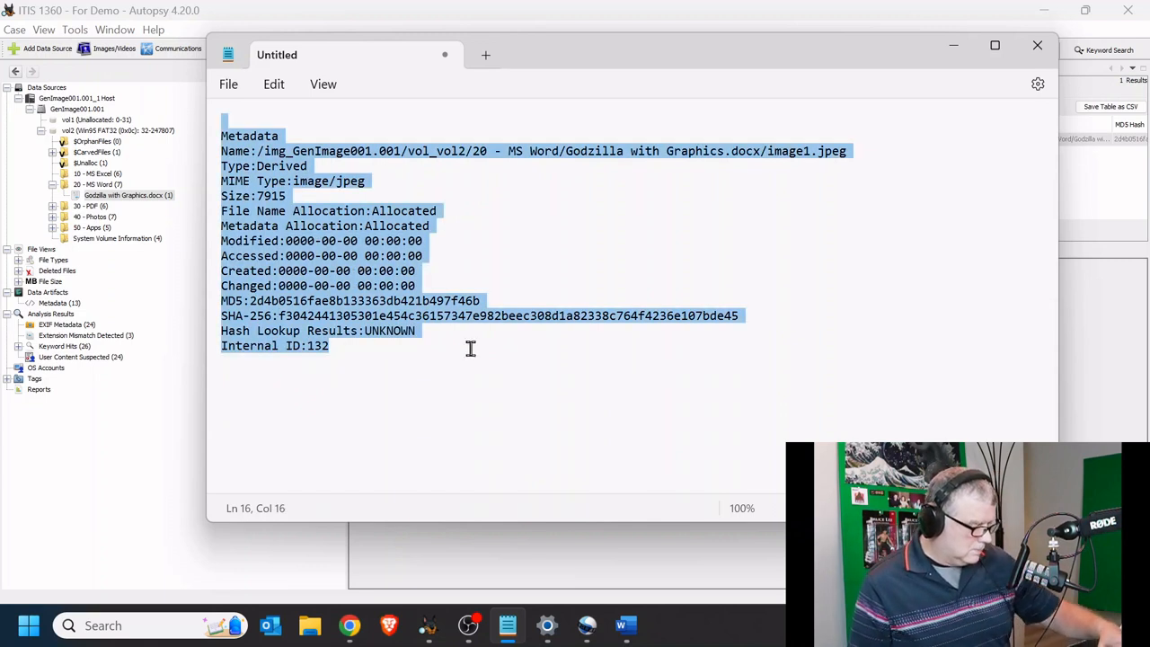
click(428, 625)
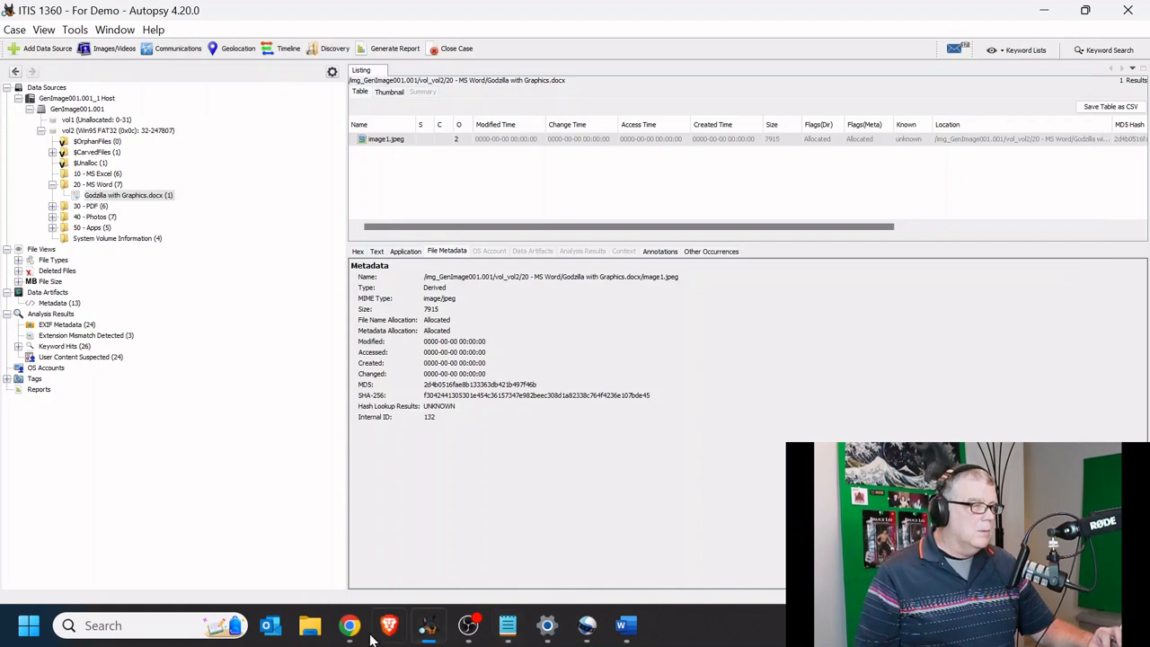
click(626, 626)
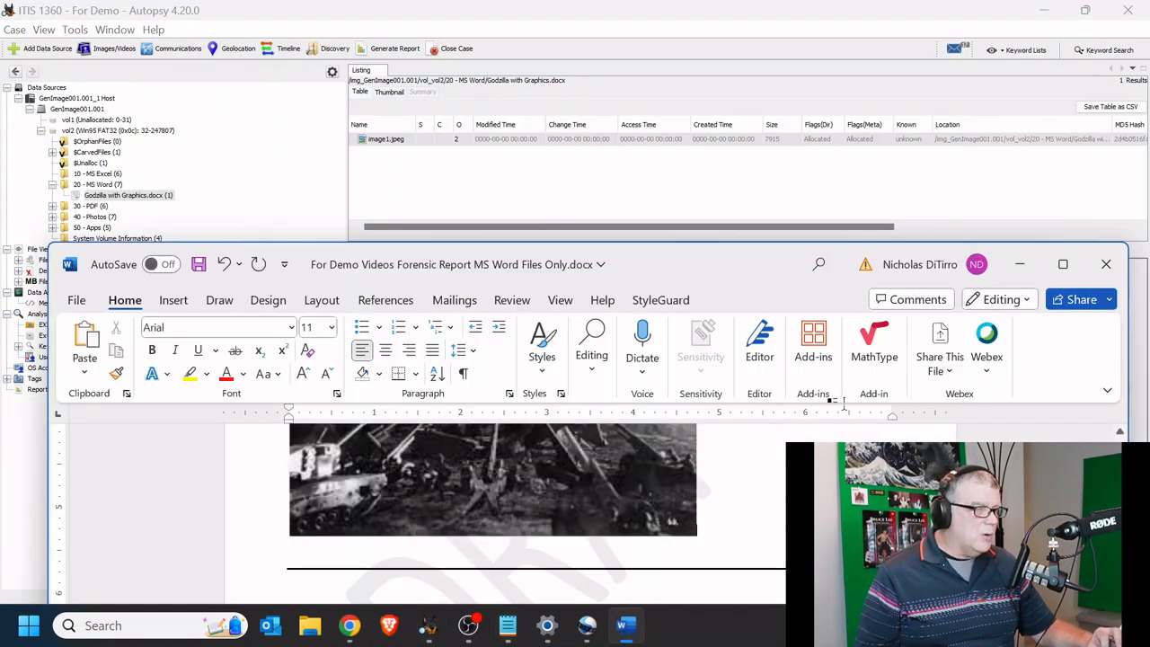
click(1063, 265)
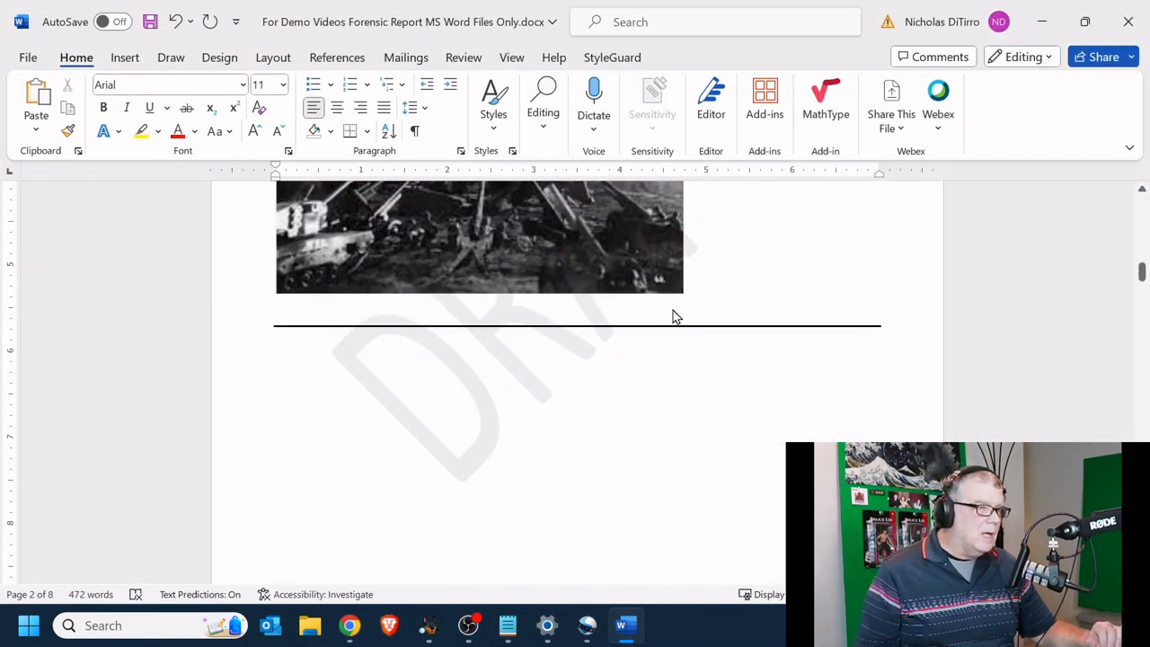
click(318, 302)
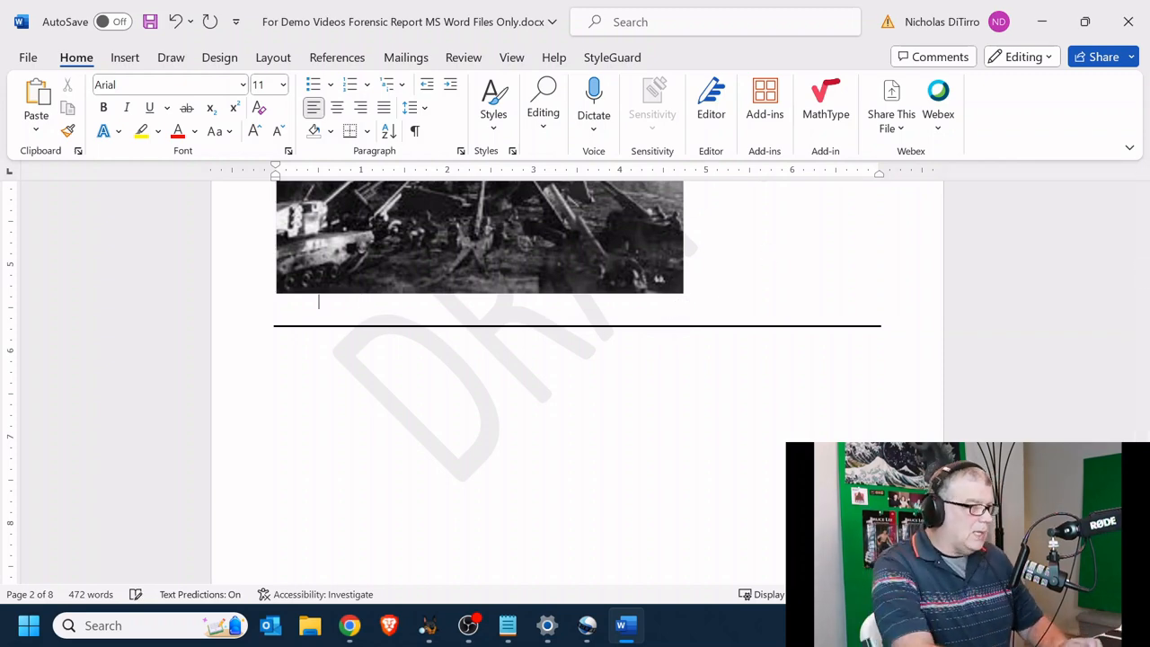
key(ctrl+v)
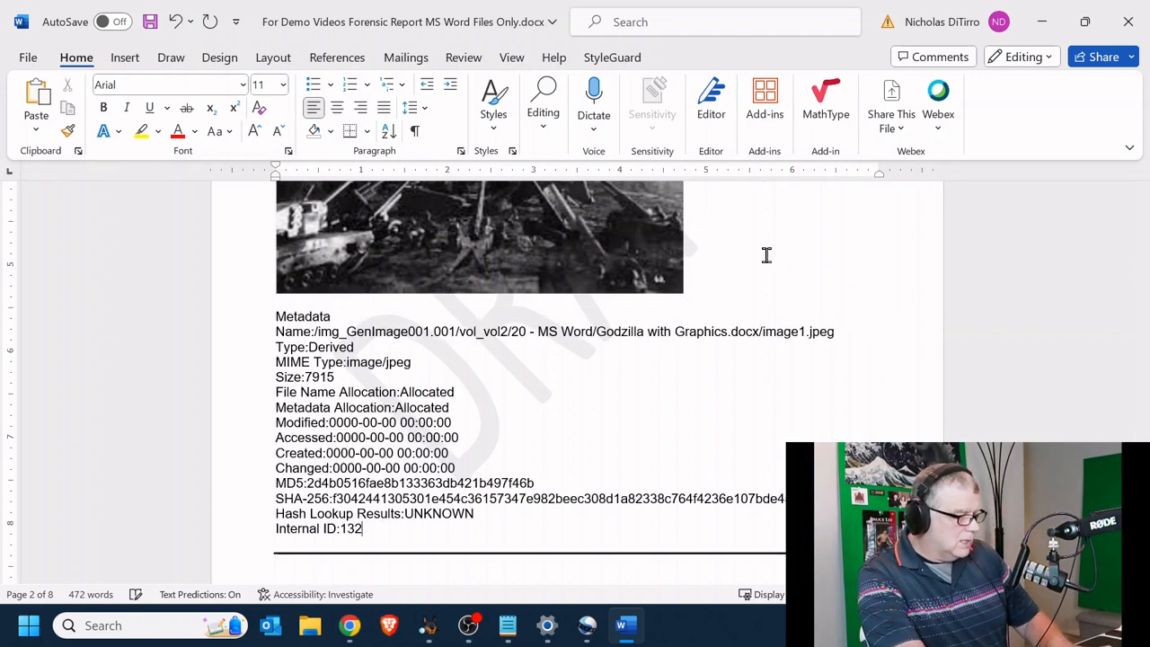
- Review the Godzilla with Graphics.docx section of the report and locate the next blank file examination section
scroll(766, 256, up, 10)
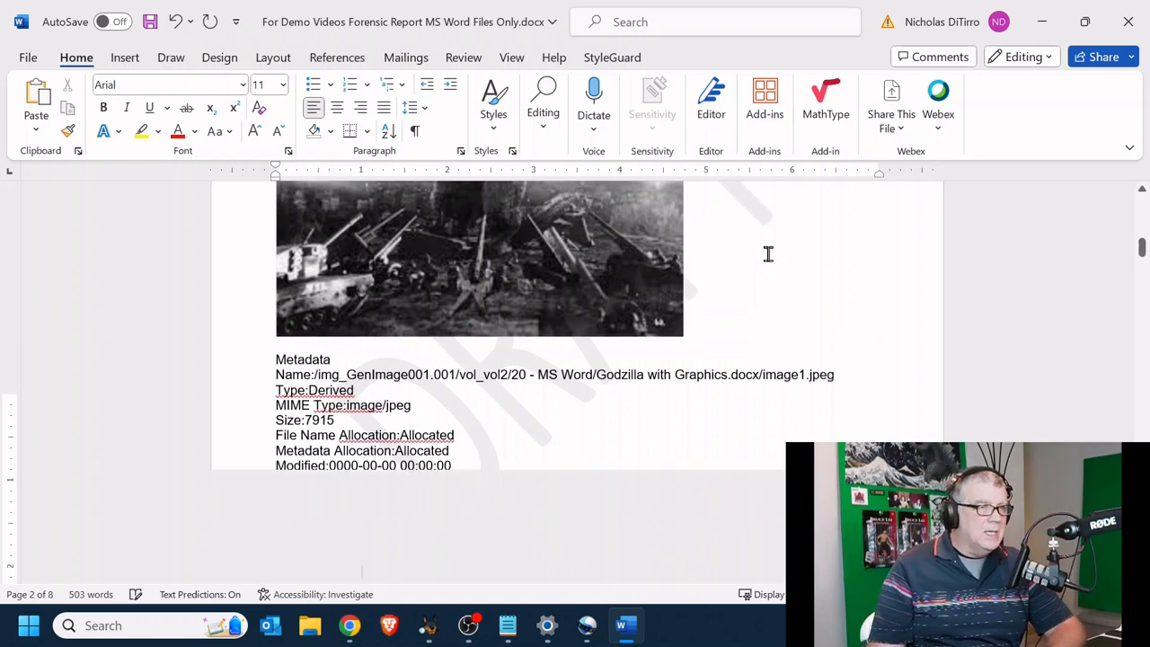
scroll(739, 264, up, 5)
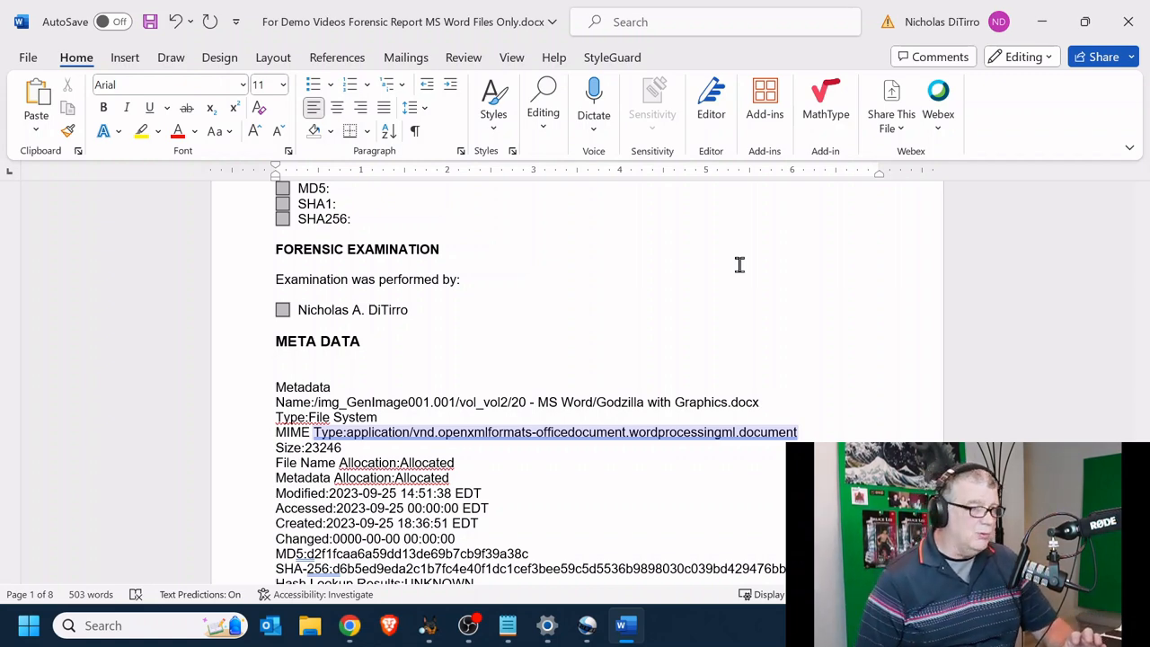
scroll(739, 265, down, 5)
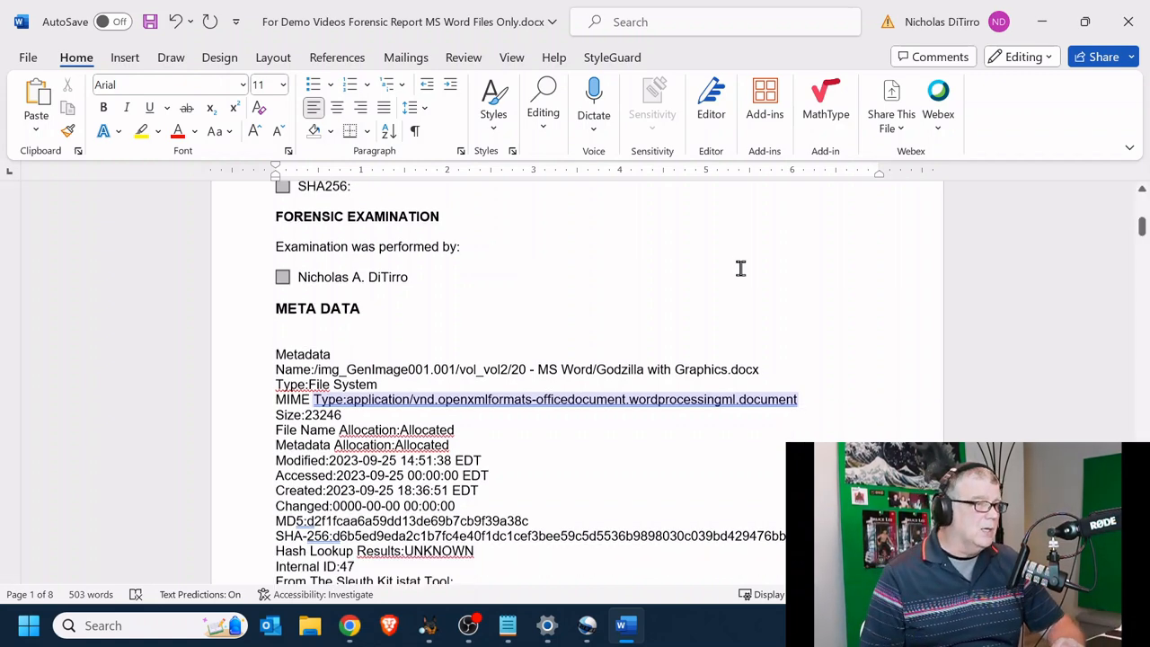
scroll(763, 285, down, 18)
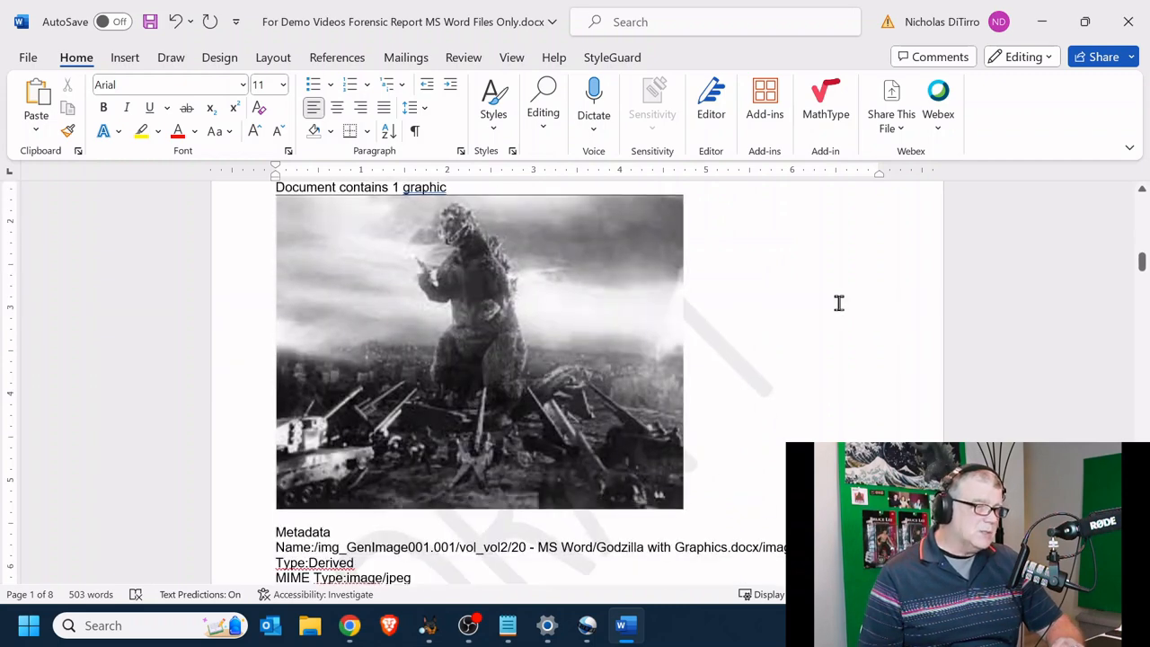
scroll(838, 303, down, 15)
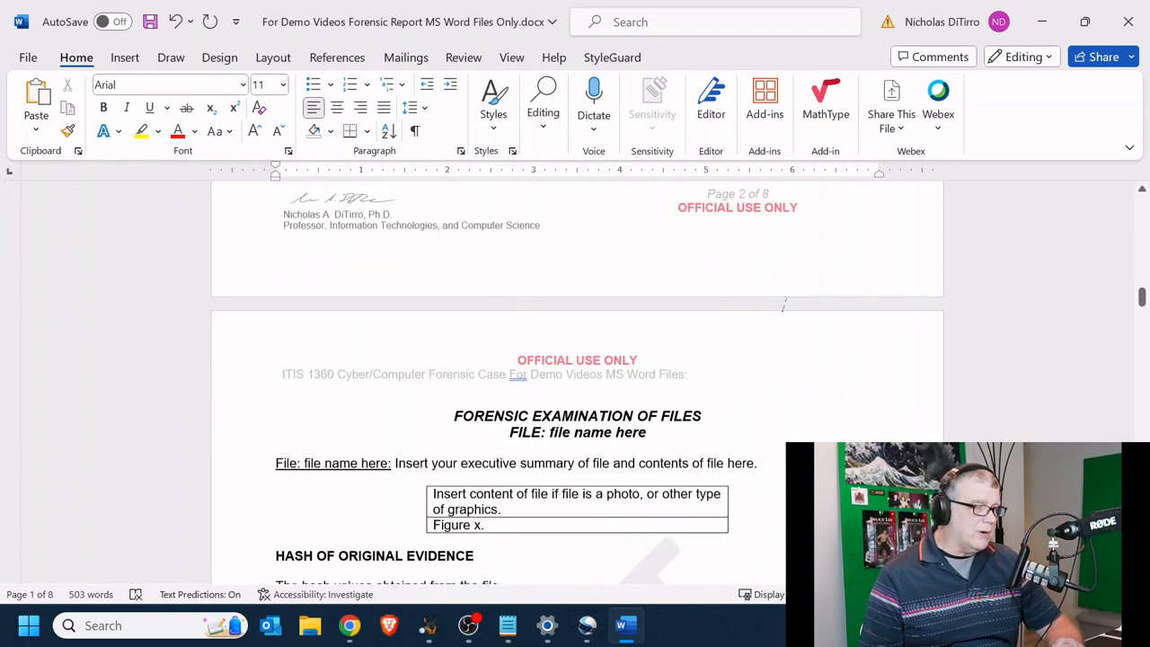
scroll(784, 303, down, 1)
scroll(808, 269, up, 2)
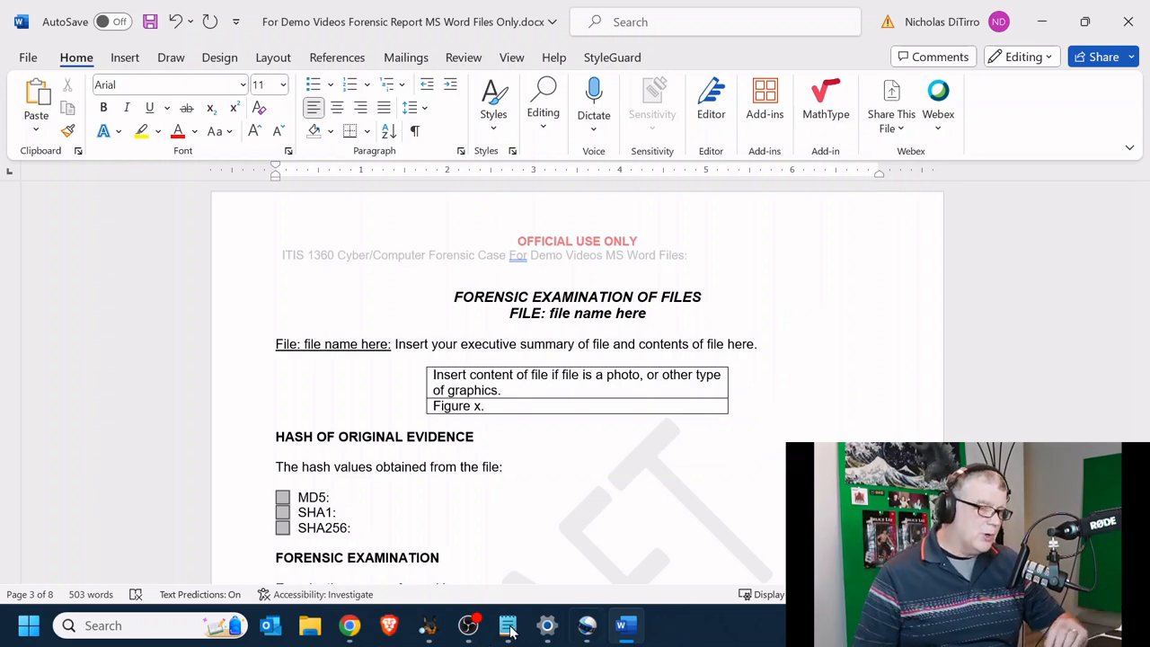
- Switch to Autopsy and open Godzilla.docx from the 20 - MS Word folder to view its text
click(430, 632)
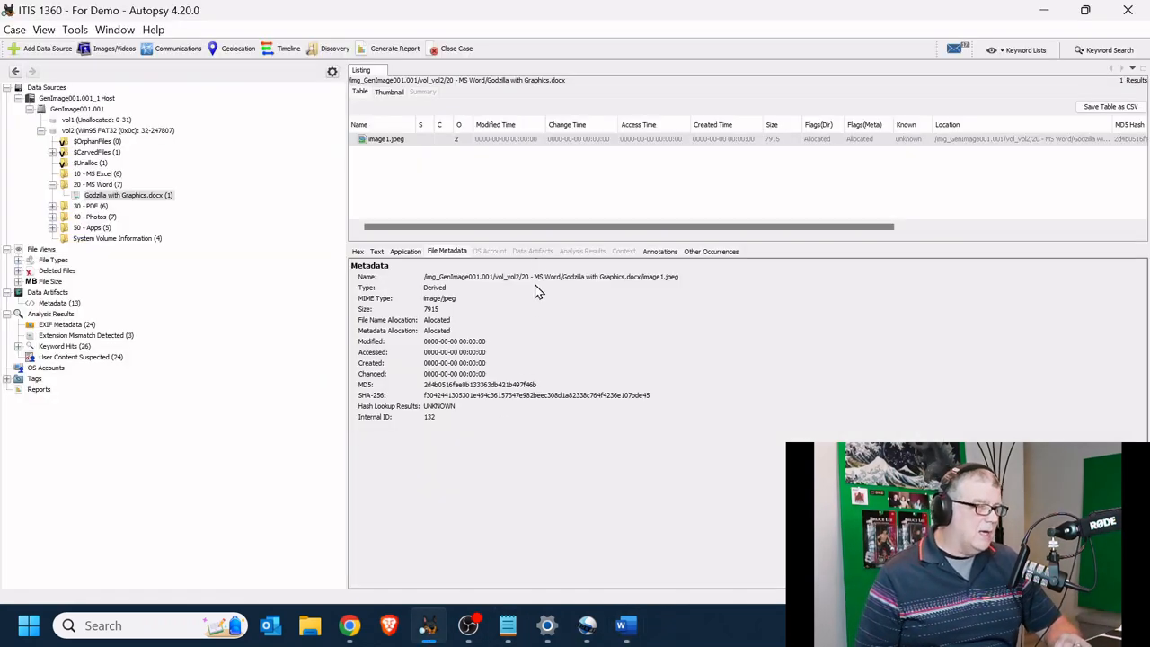
click(72, 185)
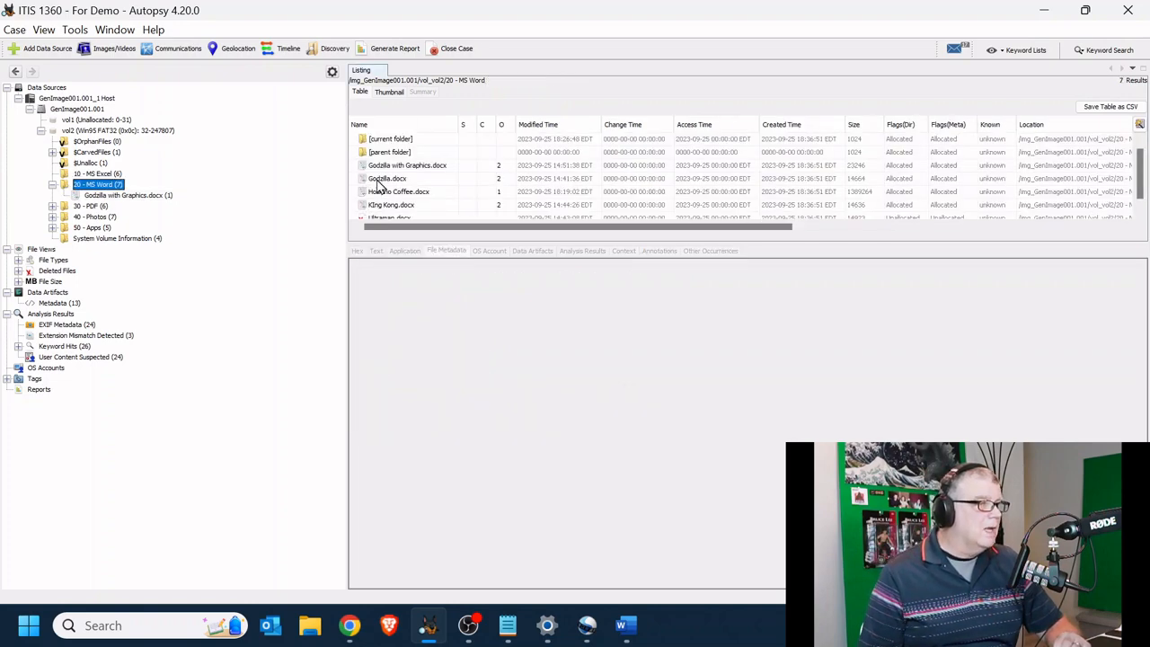
click(379, 179)
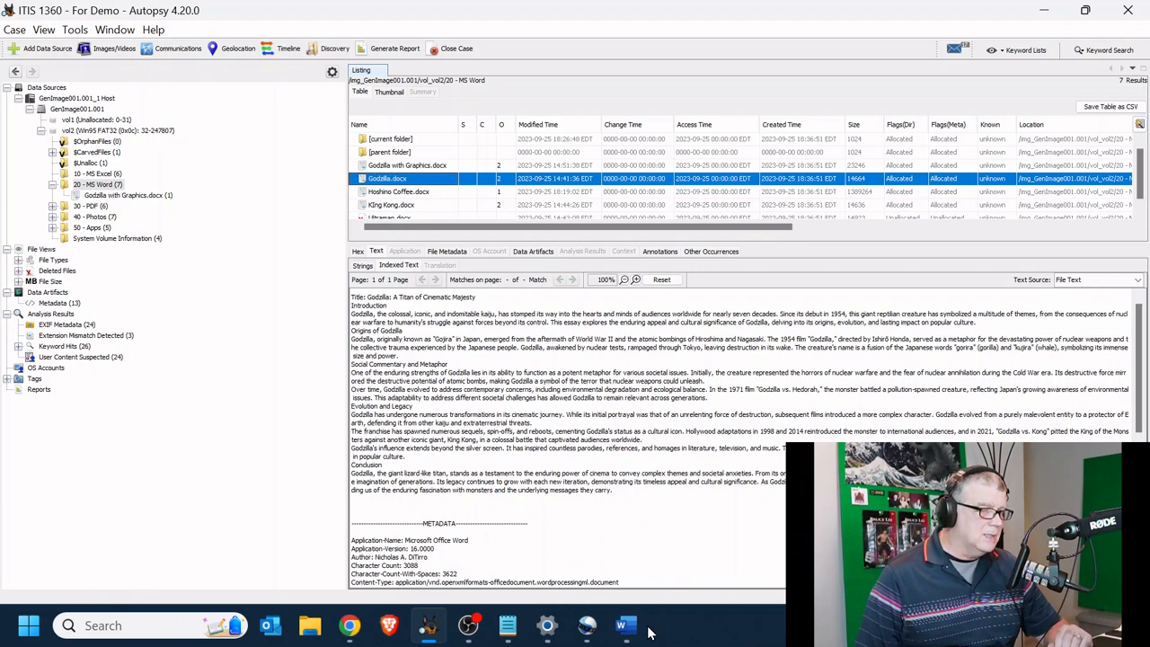
- Return to the Word report in a smaller window and replace "file name here" in the blank section's heading with Godzilla.docx
mouse_move(627, 629)
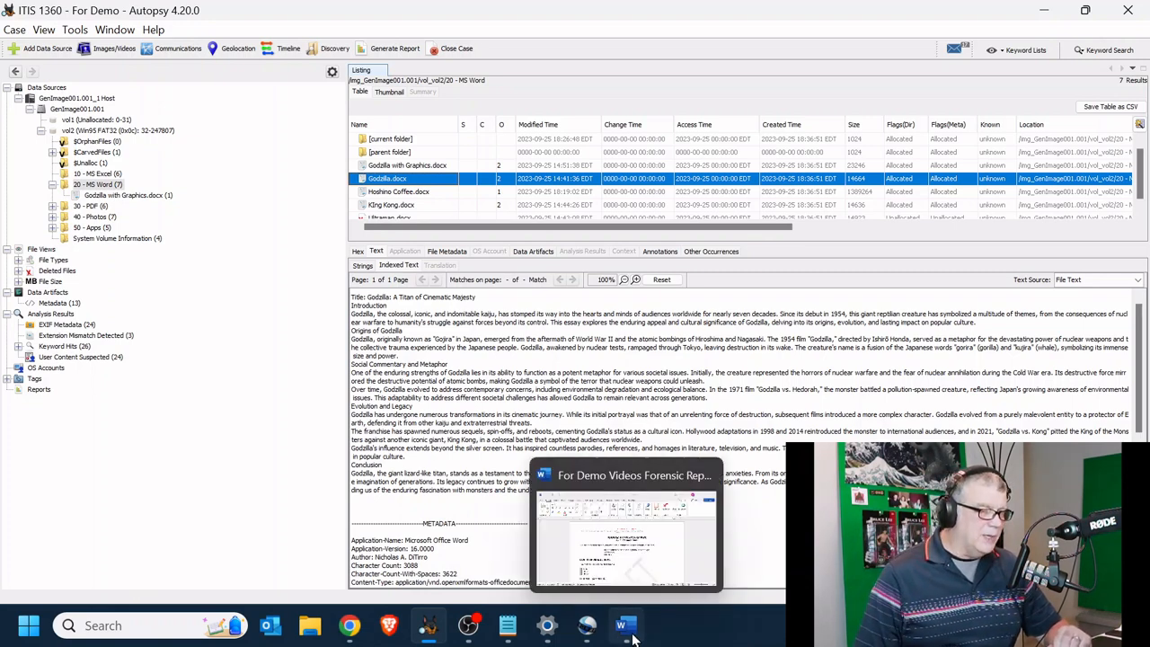
click(620, 530)
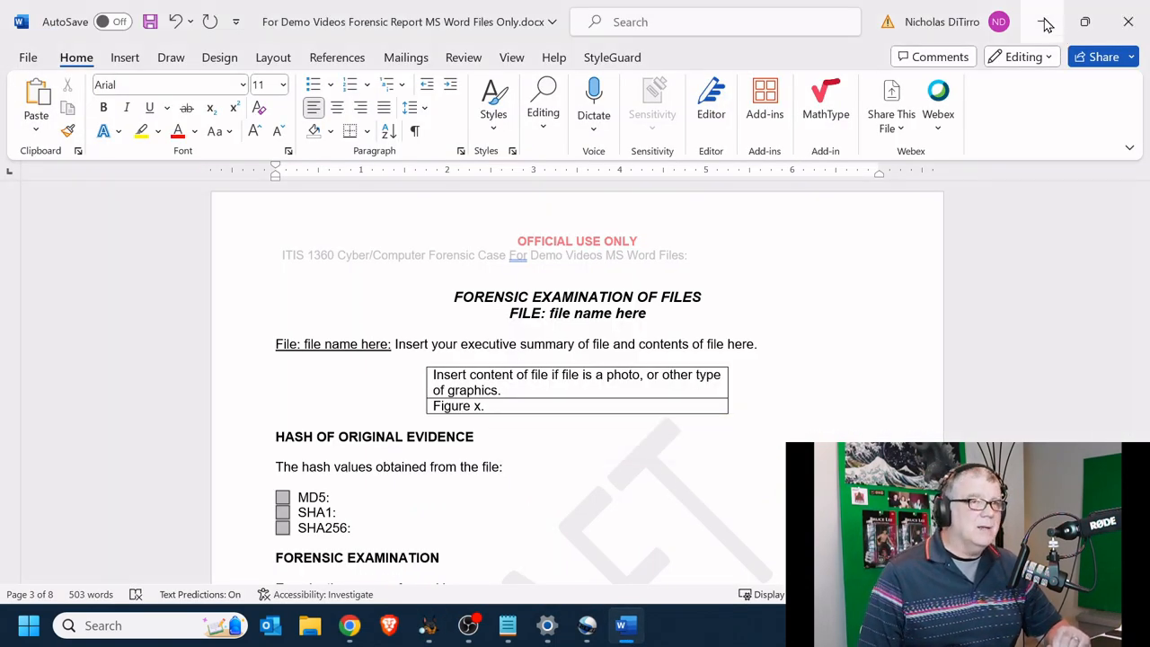
click(1085, 22)
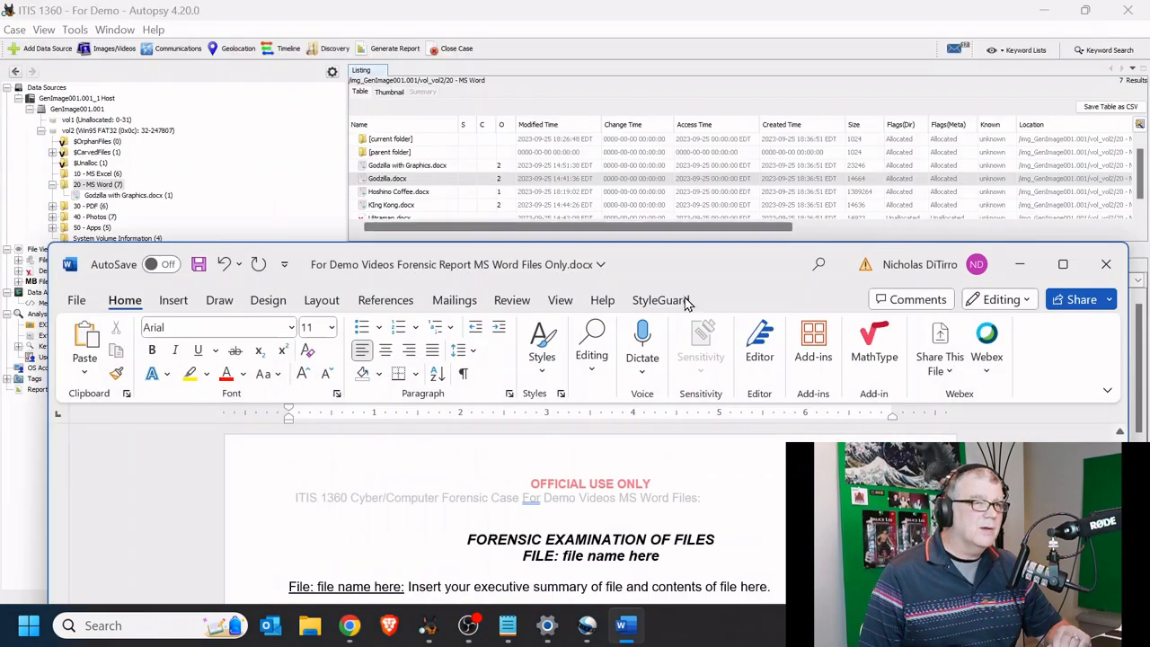
click(695, 240)
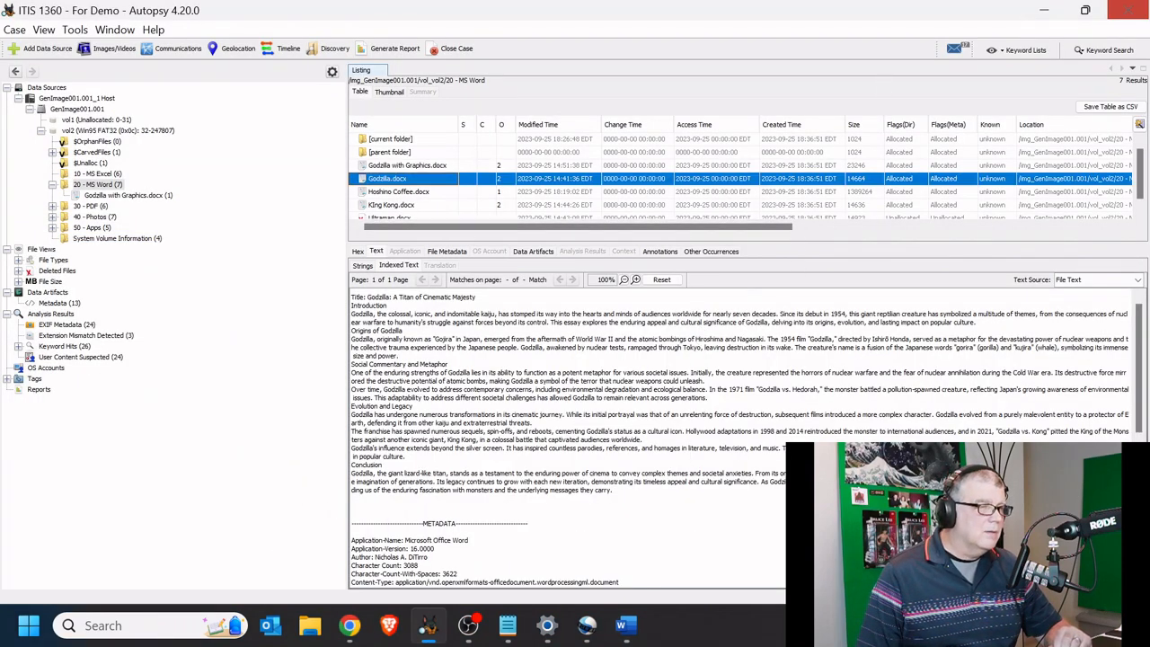
click(626, 625)
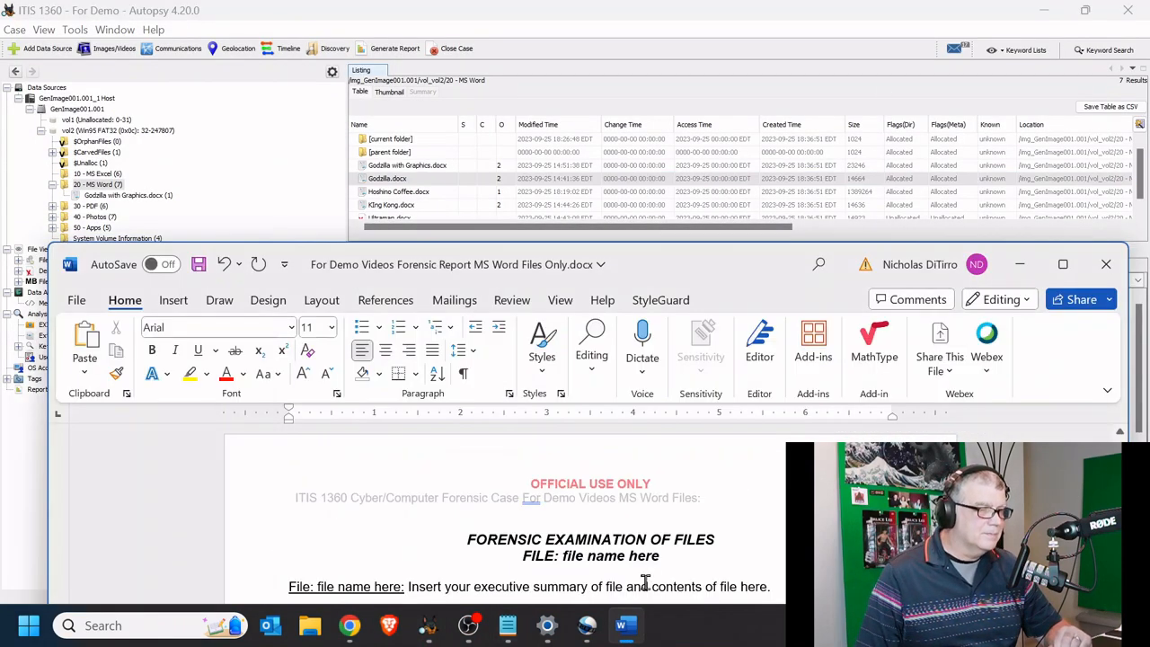
drag(659, 555, 562, 556)
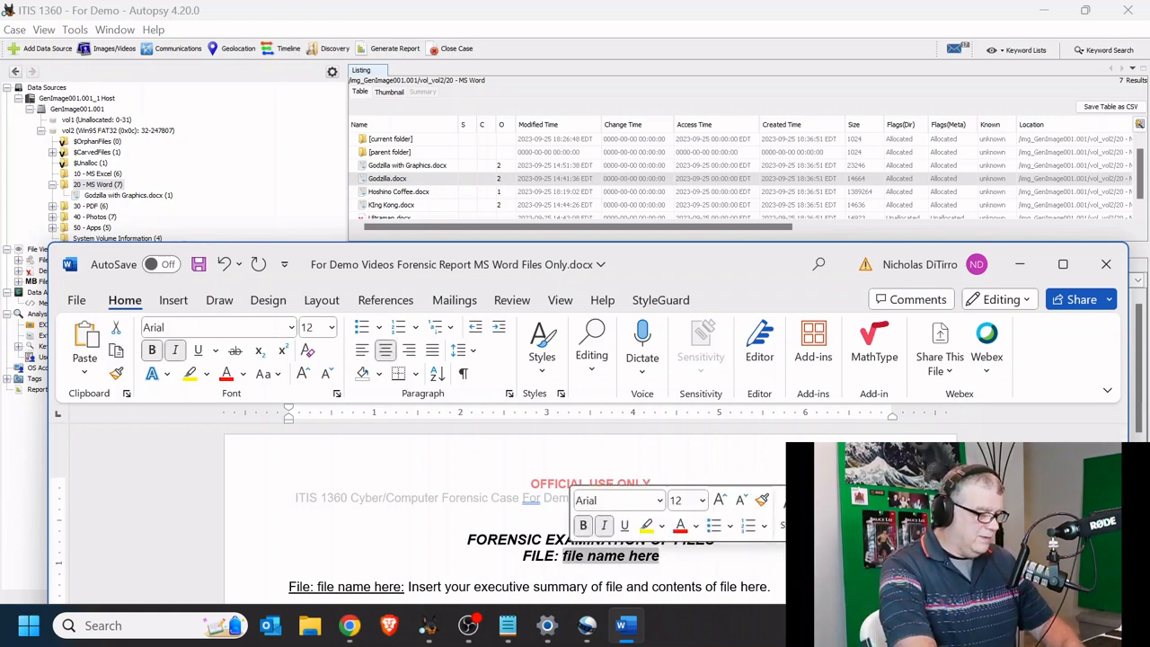
text(Godzilla.docx)
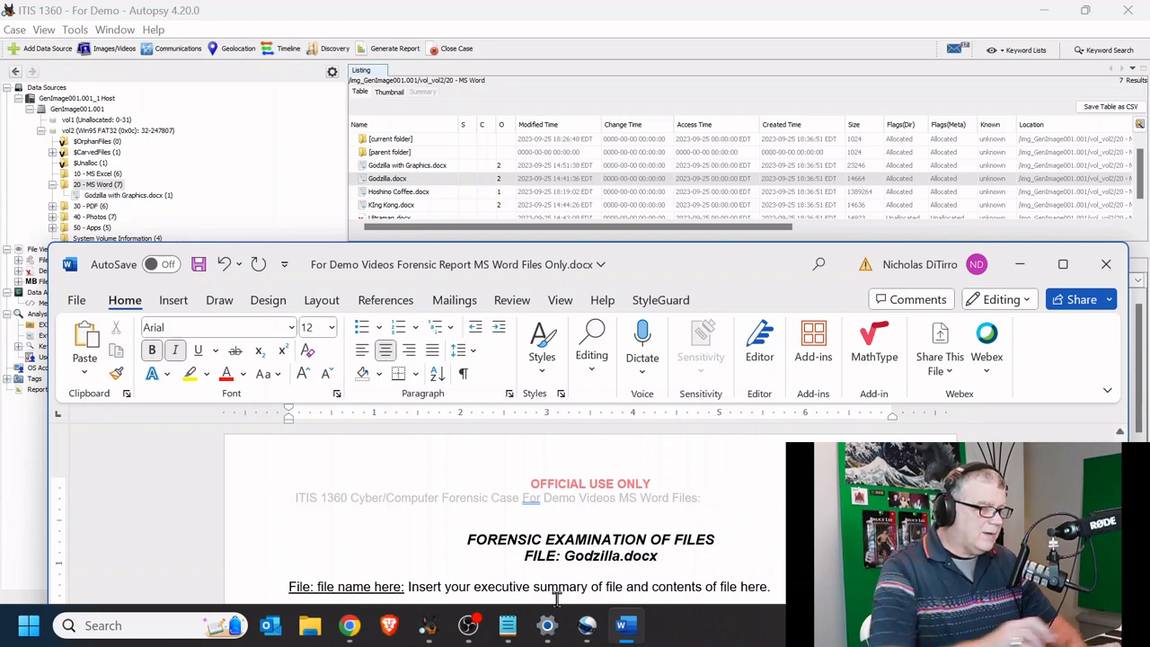
- Replace the underlined "File: file name here" label before the executive summary placeholder with Godzilla.docx
drag(402, 587, 277, 586)
text(Godzill)
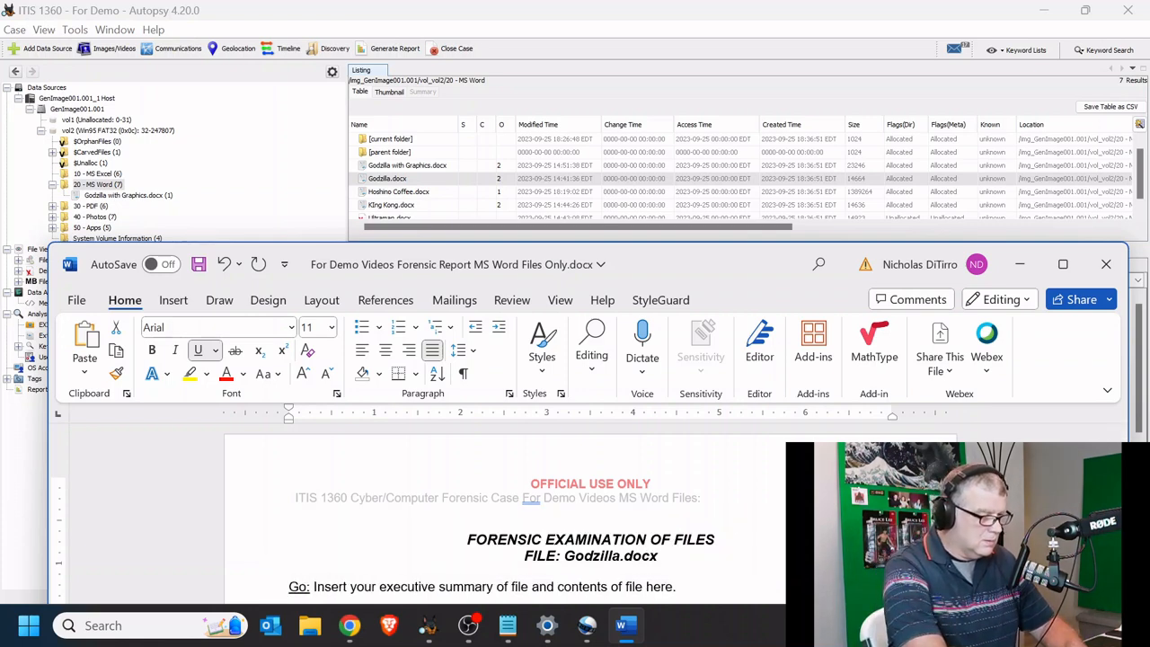
text(a.docx)
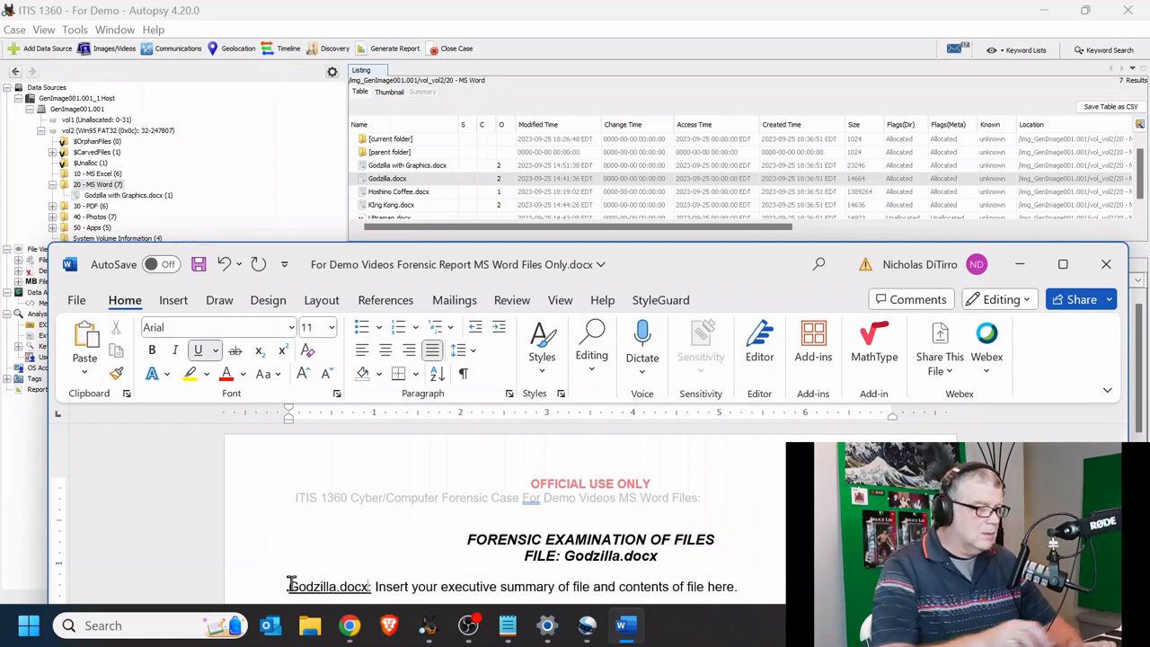
- Replace the graphics placeholder and the Figure x. caption in the Godzilla.docx section's table with n/a
scroll(684, 553, down, 5)
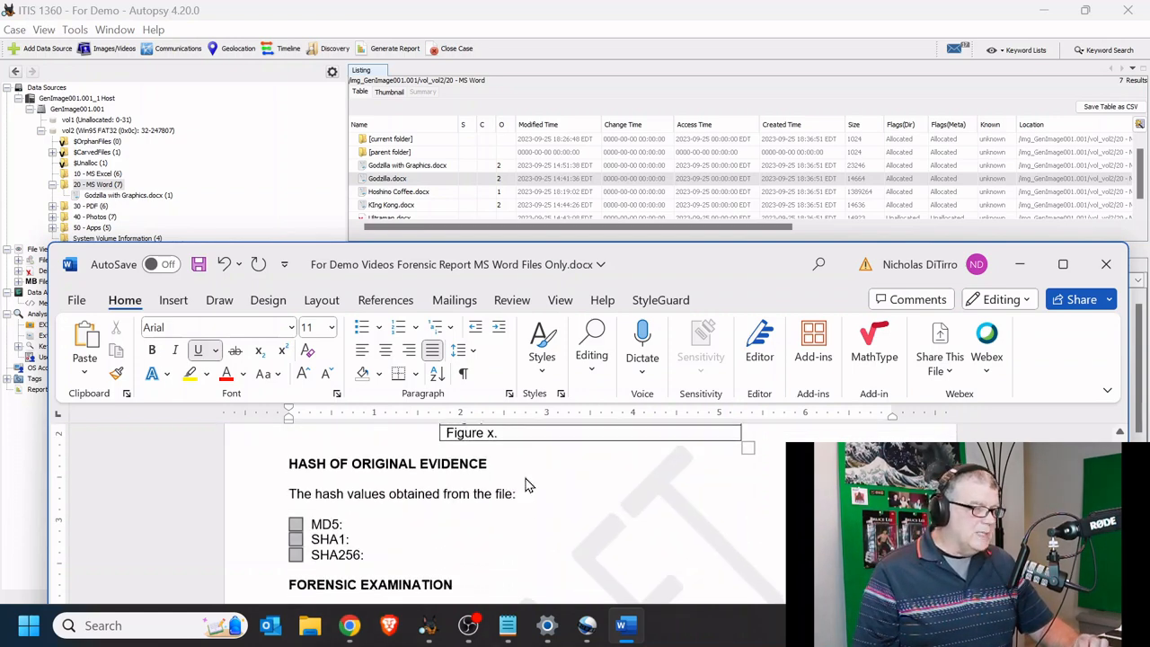
scroll(518, 485, up, 1)
triple_click(485, 501)
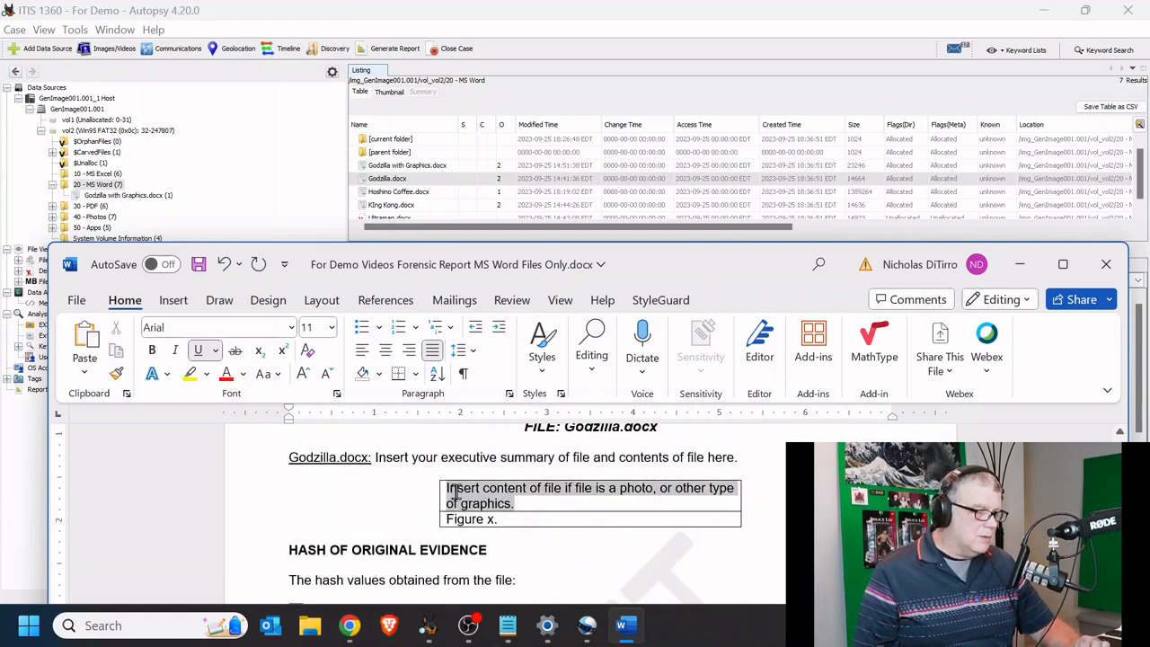
text(N/a)
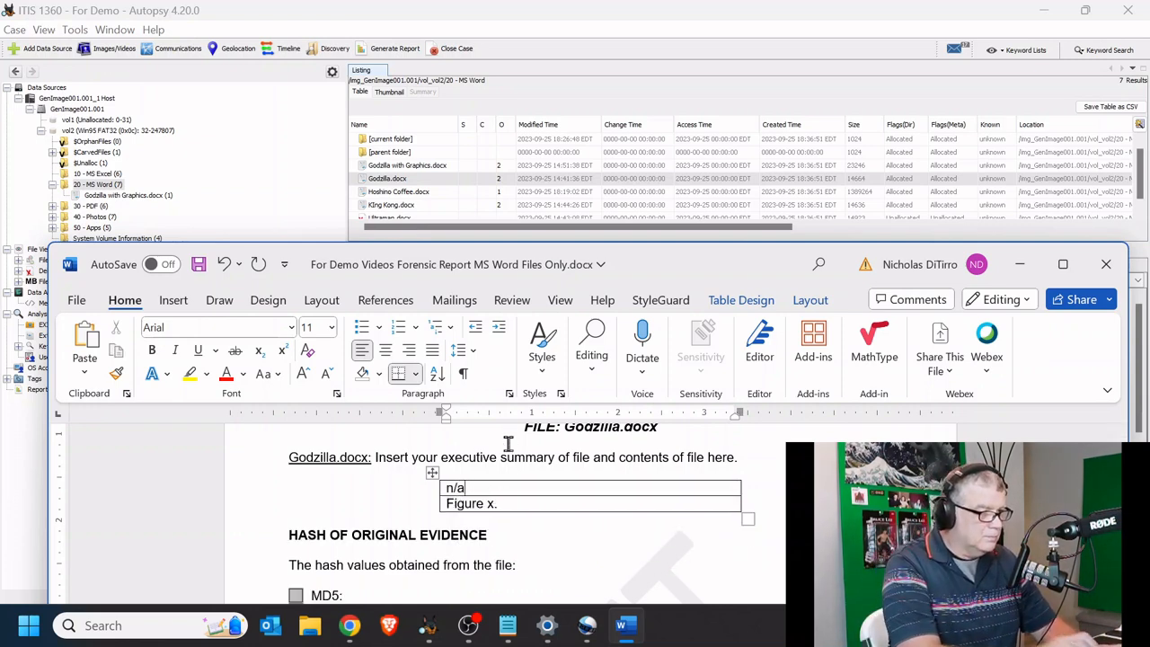
drag(500, 502, 448, 503)
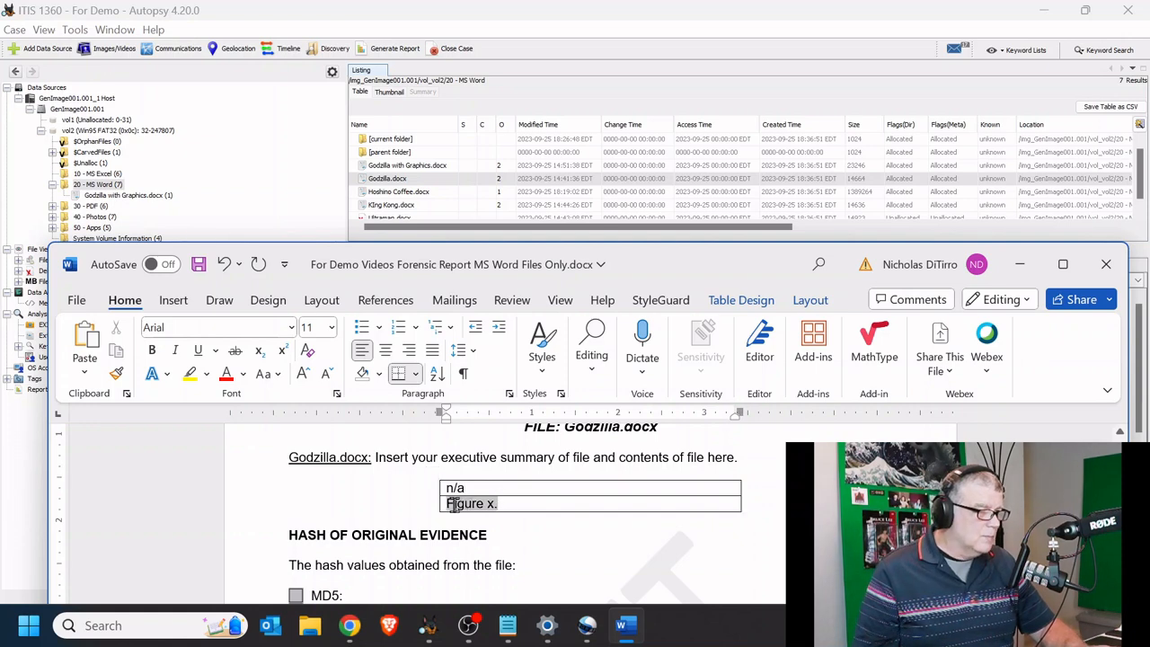
text(n/a)
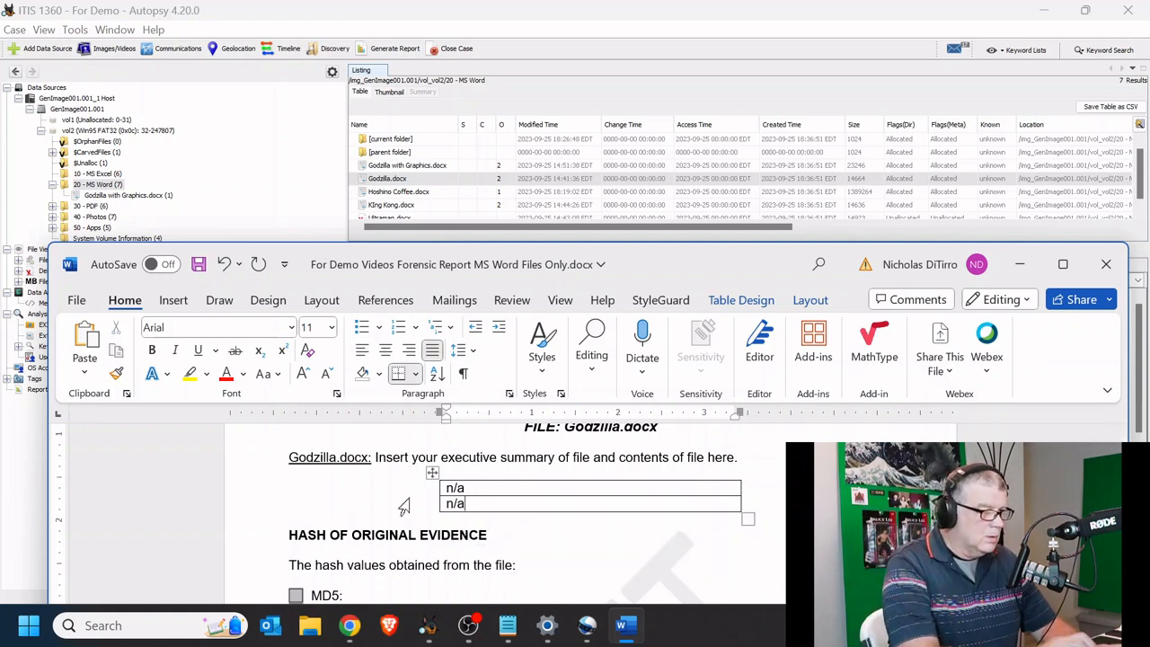
- Replace the name and contact information placeholder under Forensic Examination with the examiner's full name
scroll(557, 547, down, 3)
scroll(557, 548, down, 3)
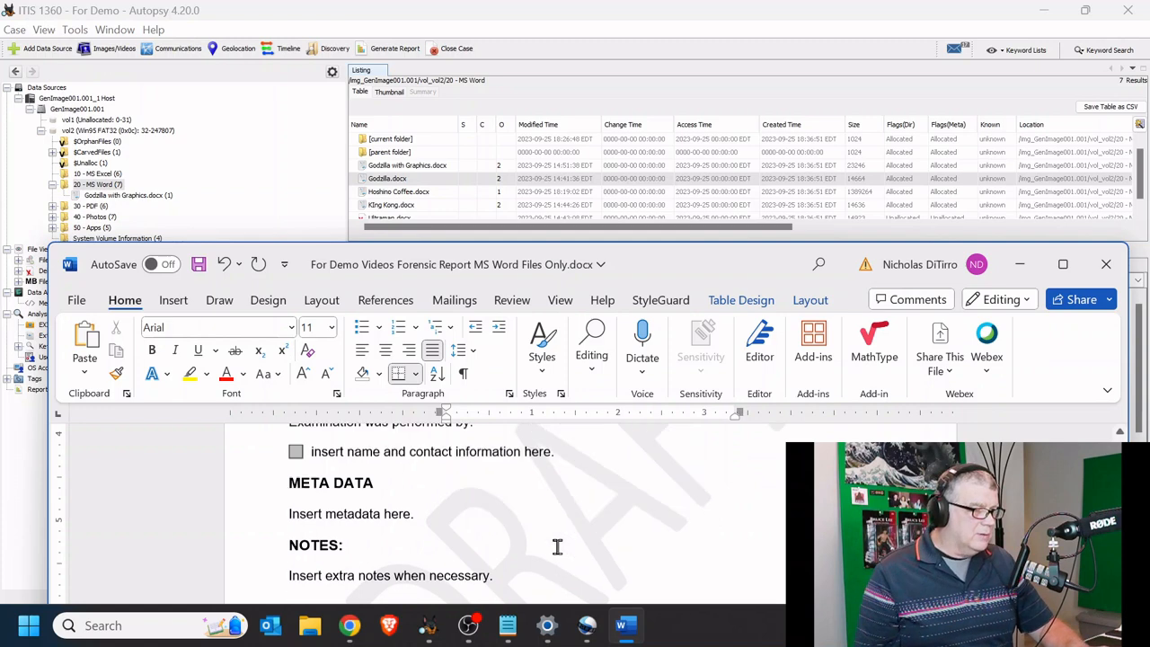
scroll(557, 547, up, 2)
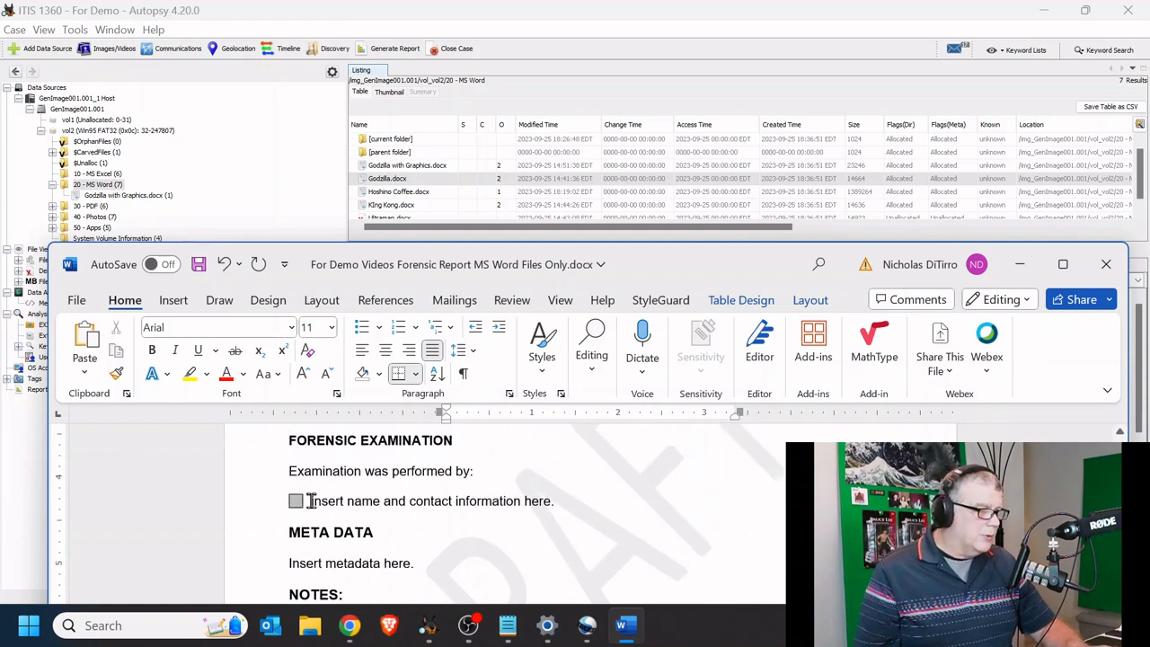
drag(340, 501, 570, 500)
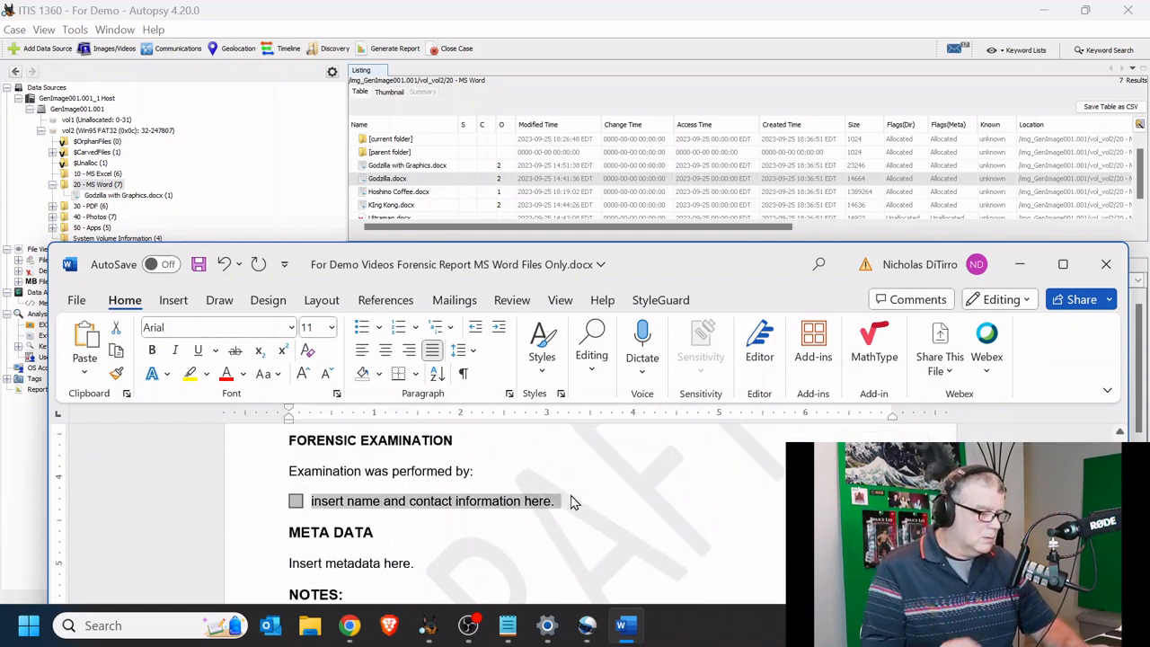
text(Nicholas a. DiTirro)
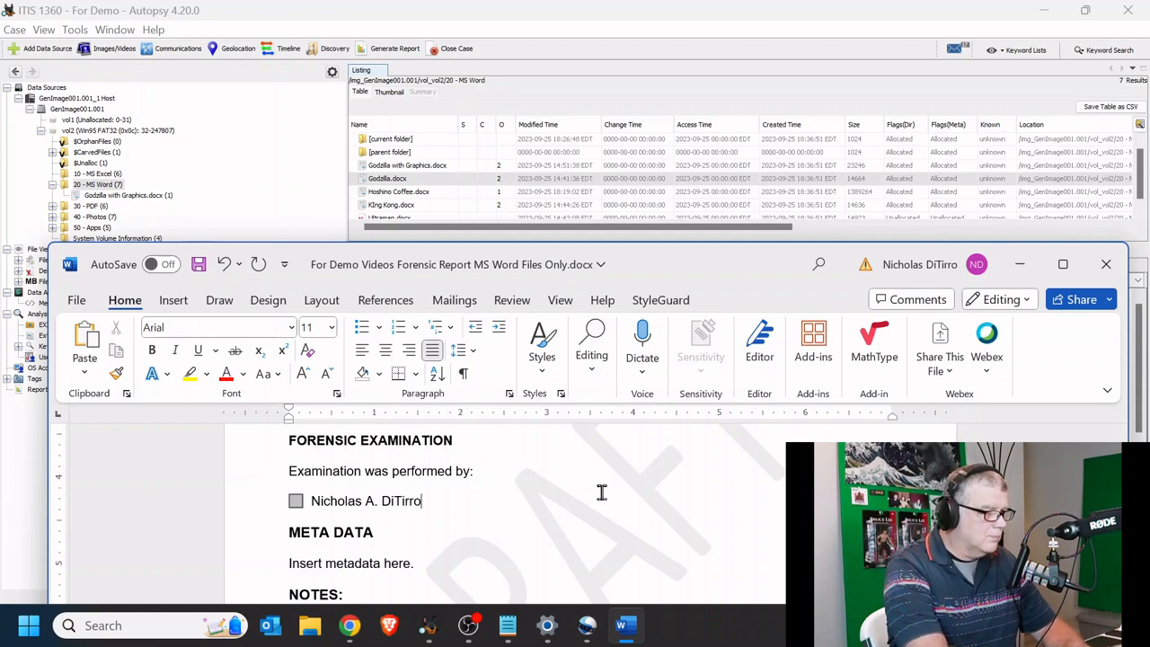
- Switch to Autopsy and copy all of the file metadata for Godzilla.docx
click(543, 87)
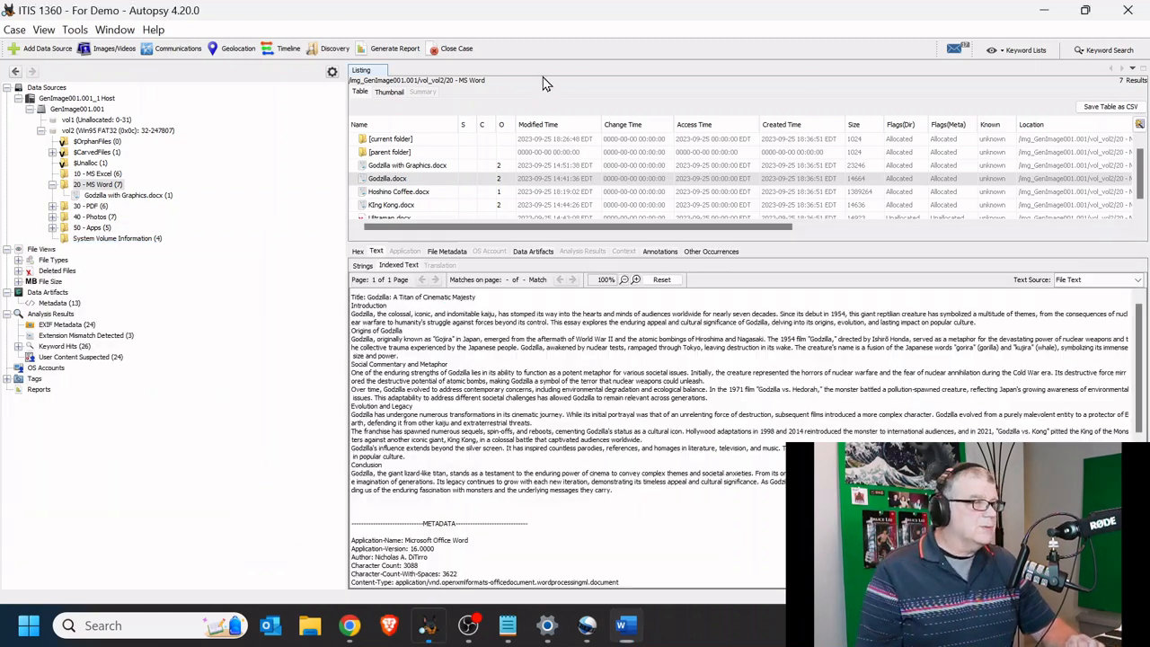
click(404, 179)
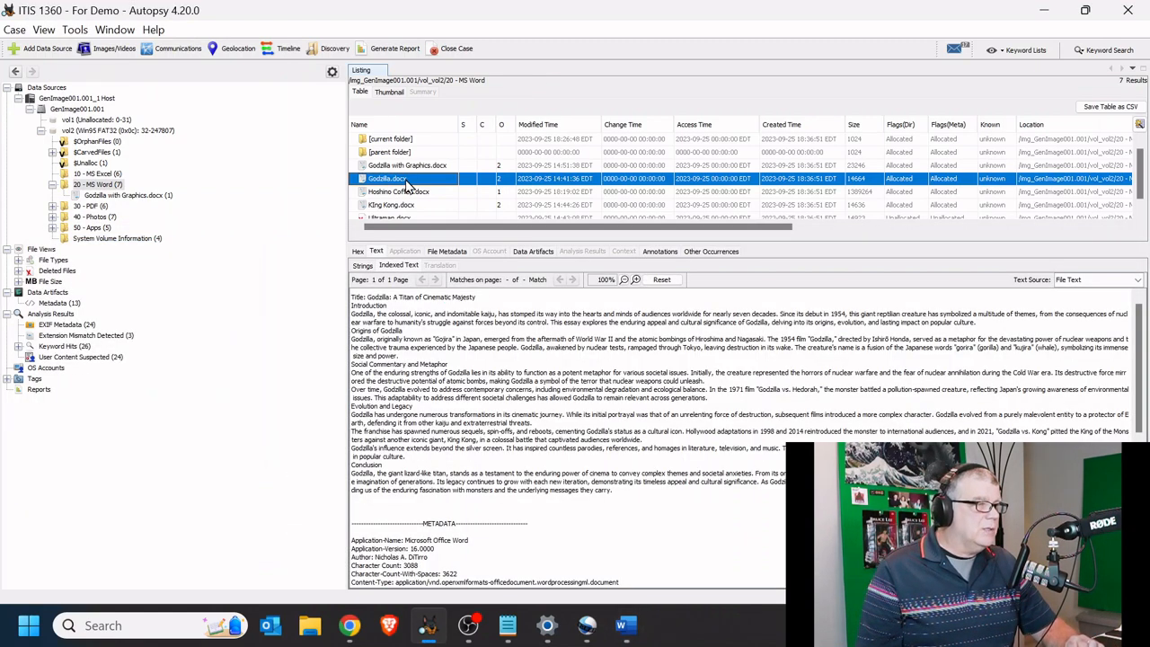
click(449, 251)
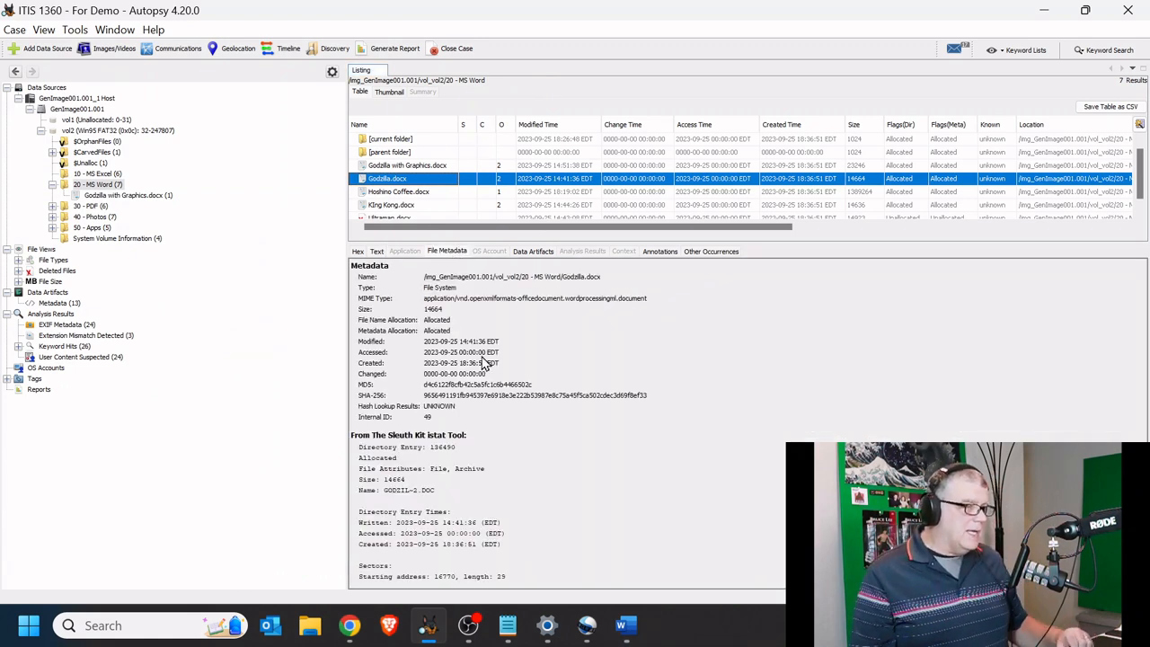
click(483, 361)
key(ctrl+a)
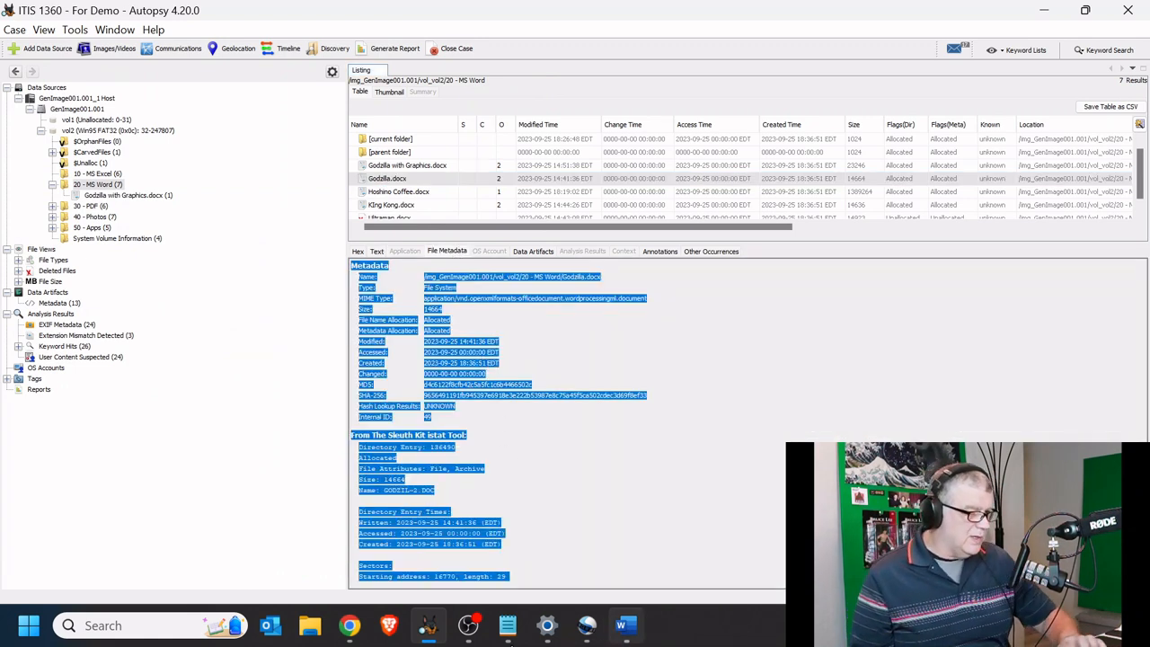
- Switch to Notepad and replace the old metadata text with the copied Godzilla.docx metadata
click(508, 625)
click(456, 300)
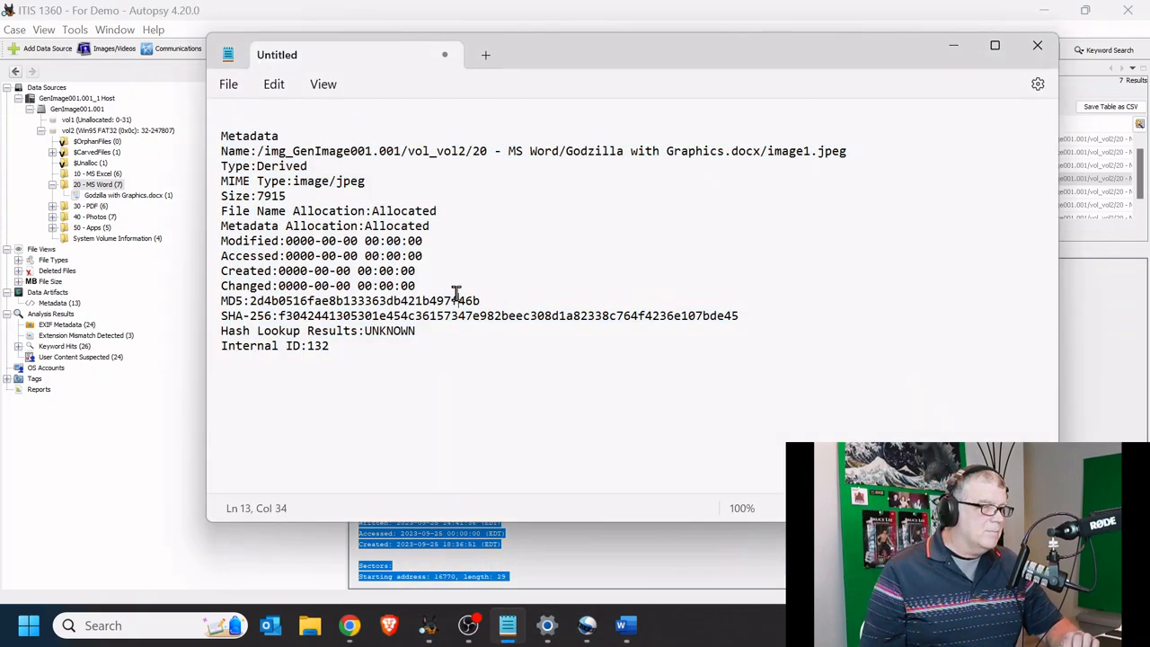
key(ctrl+a)
key(ctrl+v)
scroll(451, 207, up, 10)
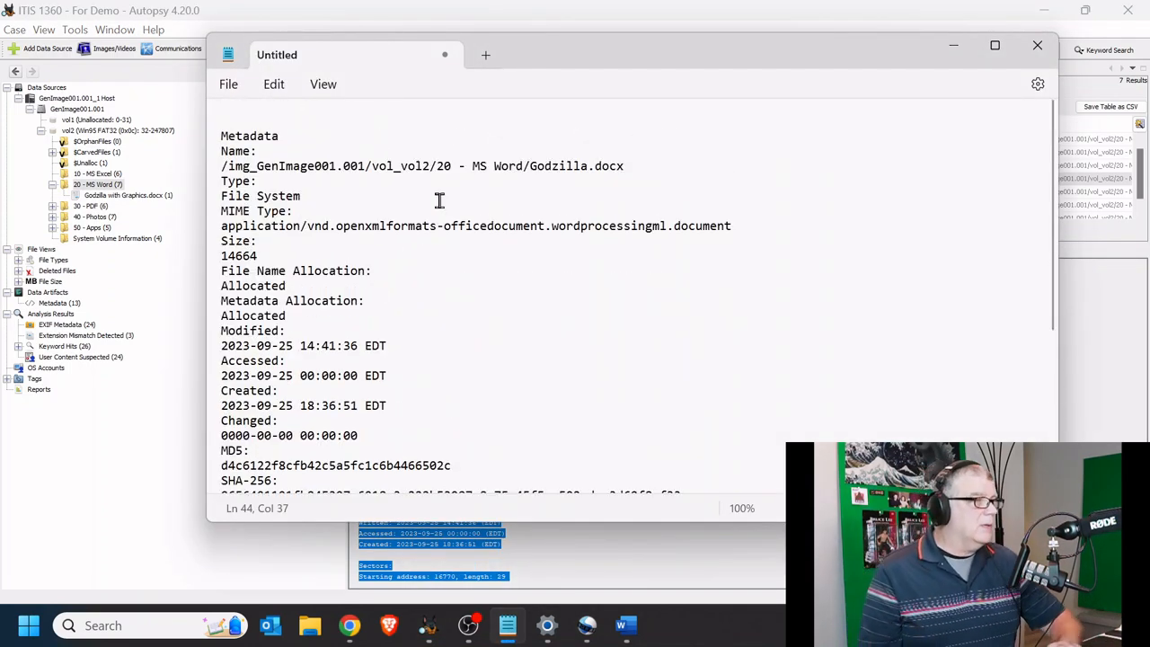
- Join the Name, Type, MIME Type and Size labels with their values on single lines
click(313, 152)
key(Delete)
click(308, 166)
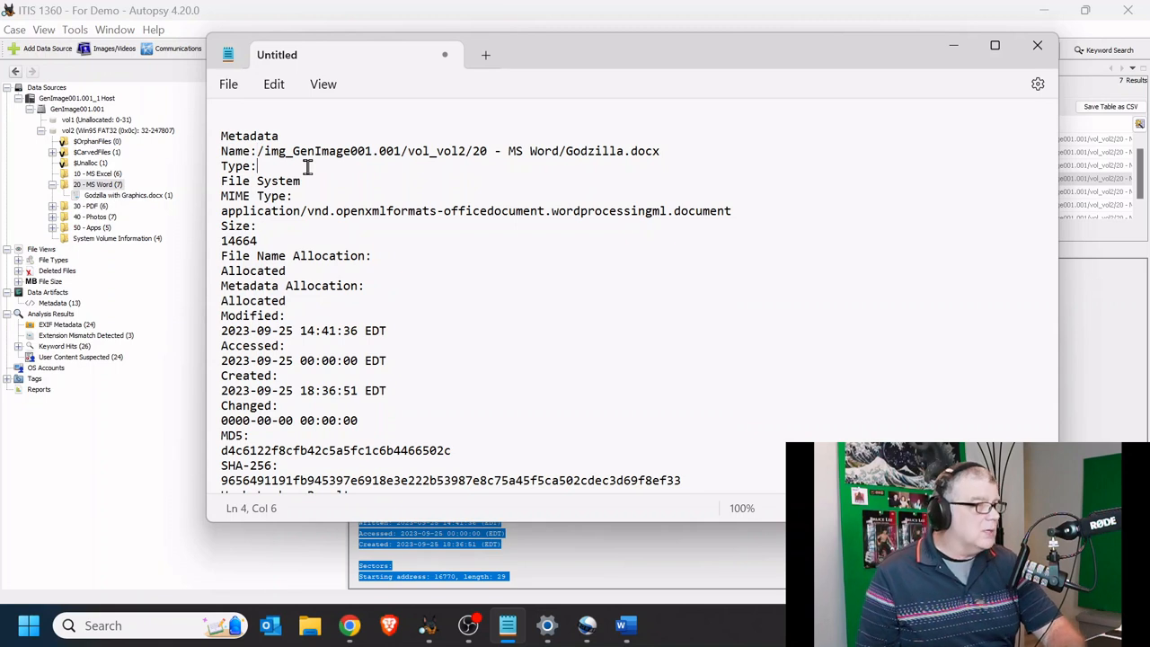
key(Delete)
click(327, 183)
key(Delete)
click(316, 196)
key(Delete)
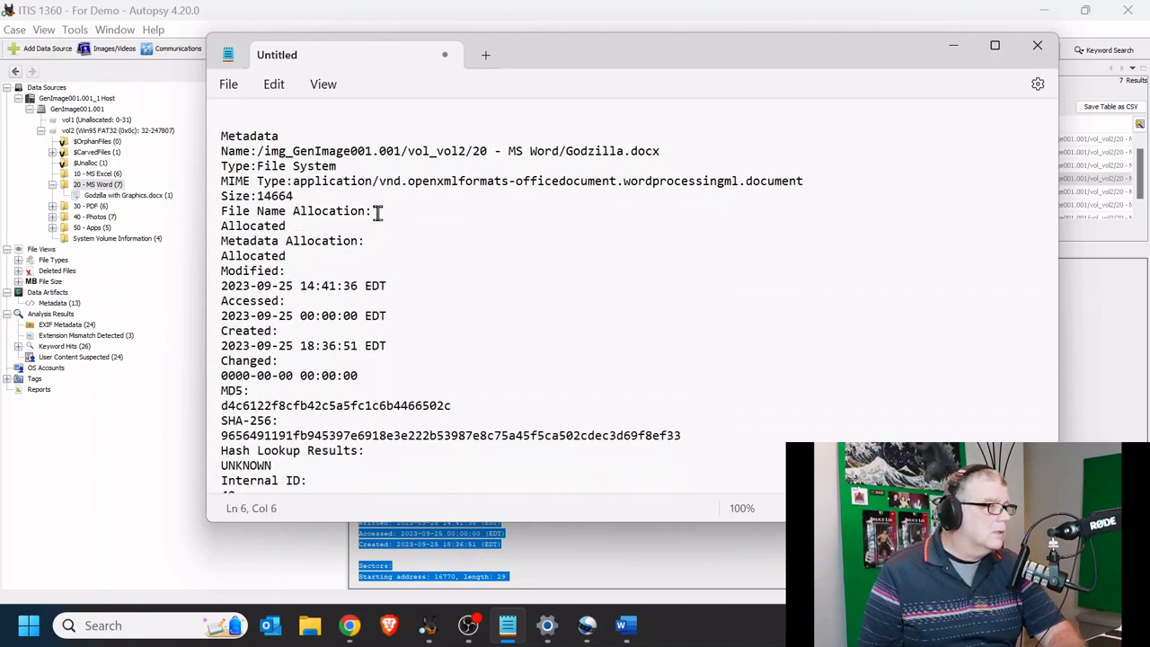
- Put the values of File Name Allocation, Metadata Allocation, Modified, Accessed, Created and Changed on the same lines as their labels
click(375, 212)
key(Delete)
click(369, 225)
key(Delete)
click(346, 241)
key(Delete)
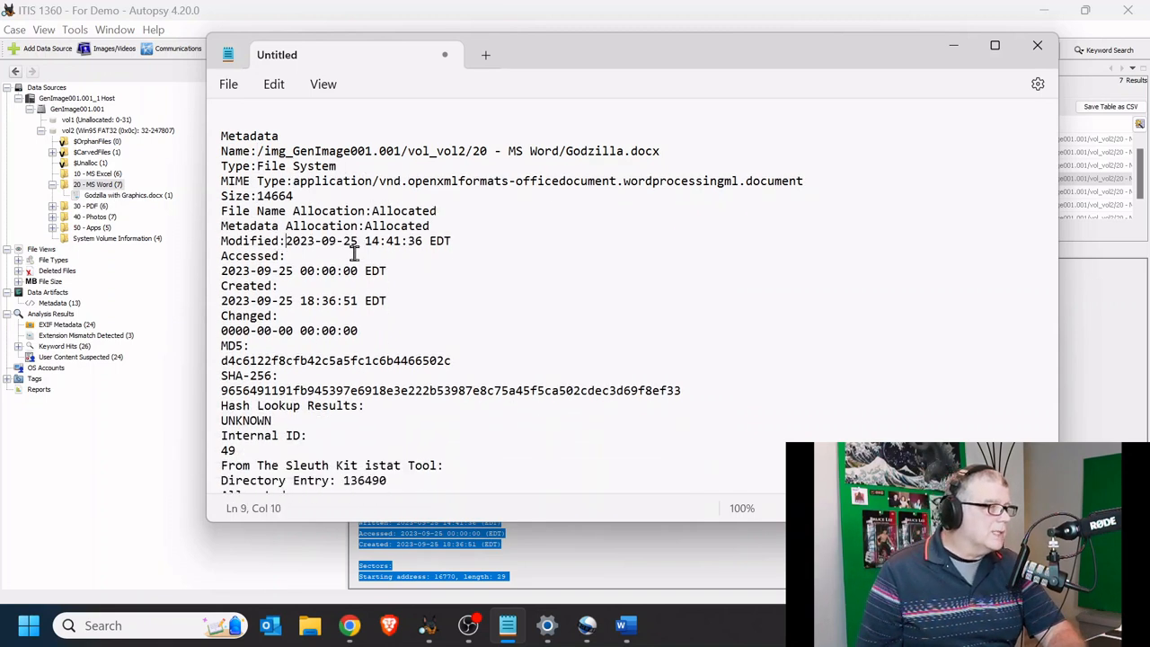
click(336, 255)
key(Delete)
click(323, 271)
key(Delete)
click(329, 286)
key(Delete)
- Bring the MD5, SHA-256, Hash Lookup Results and Internal ID values up onto their label lines
click(319, 300)
key(Delete)
click(333, 316)
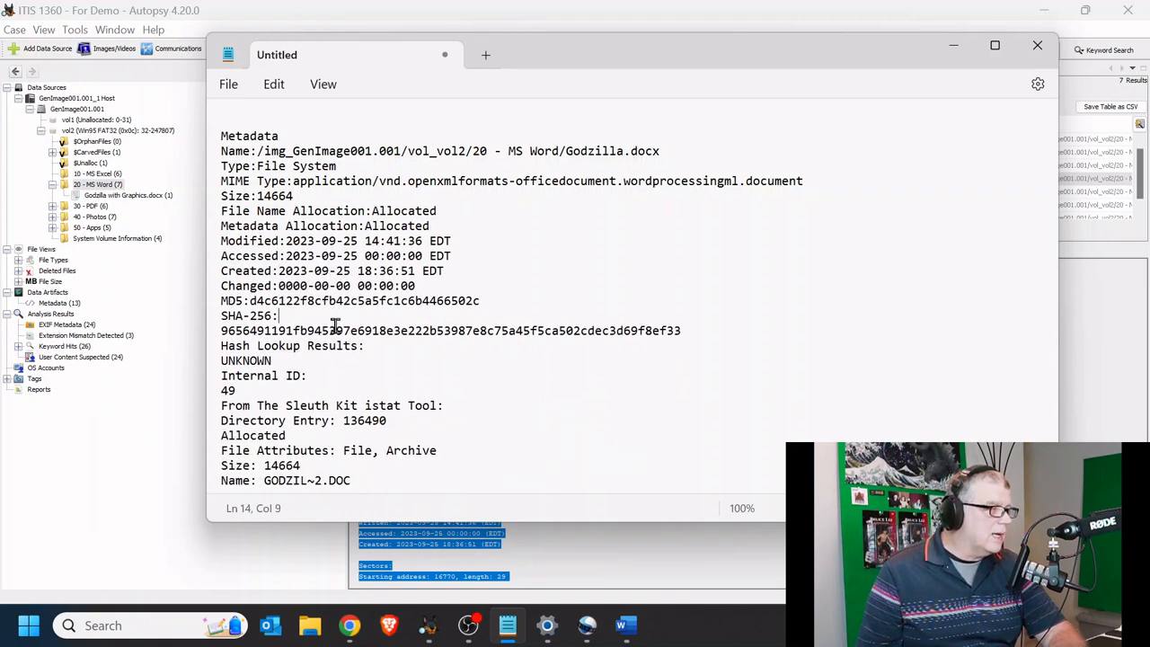
key(Delete)
click(383, 332)
key(Delete)
click(347, 347)
key(Delete)
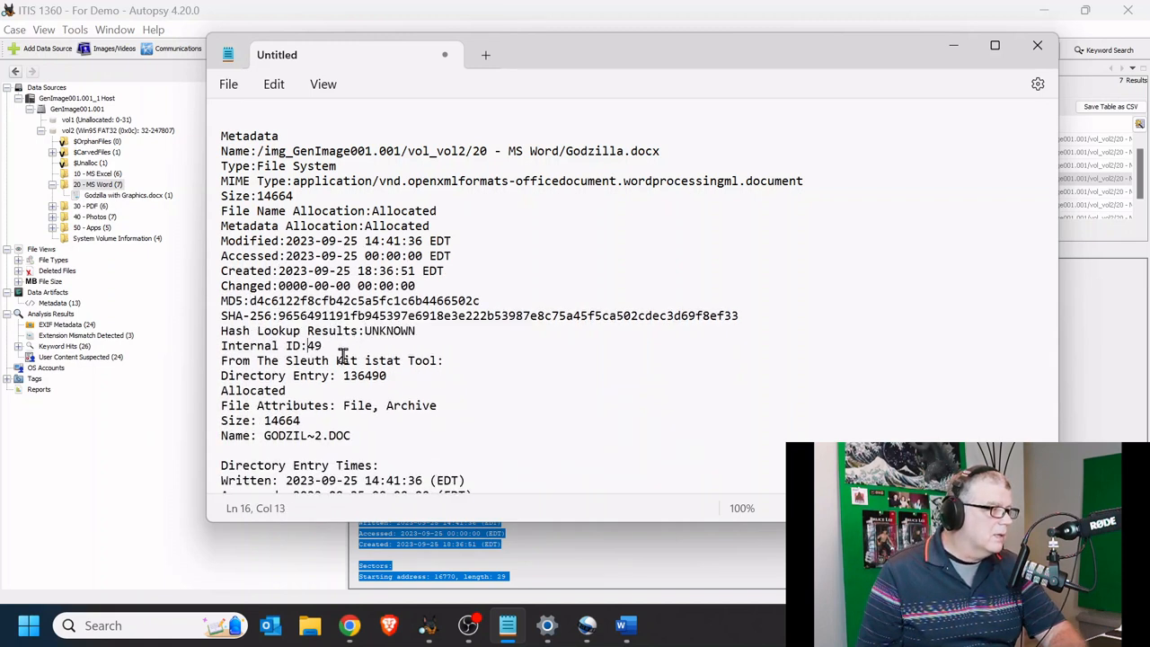
- Copy the cleaned metadata from Notepad and paste it over "Insert metadata here." in the Word report's Godzilla.docx section
key(ctrl+a)
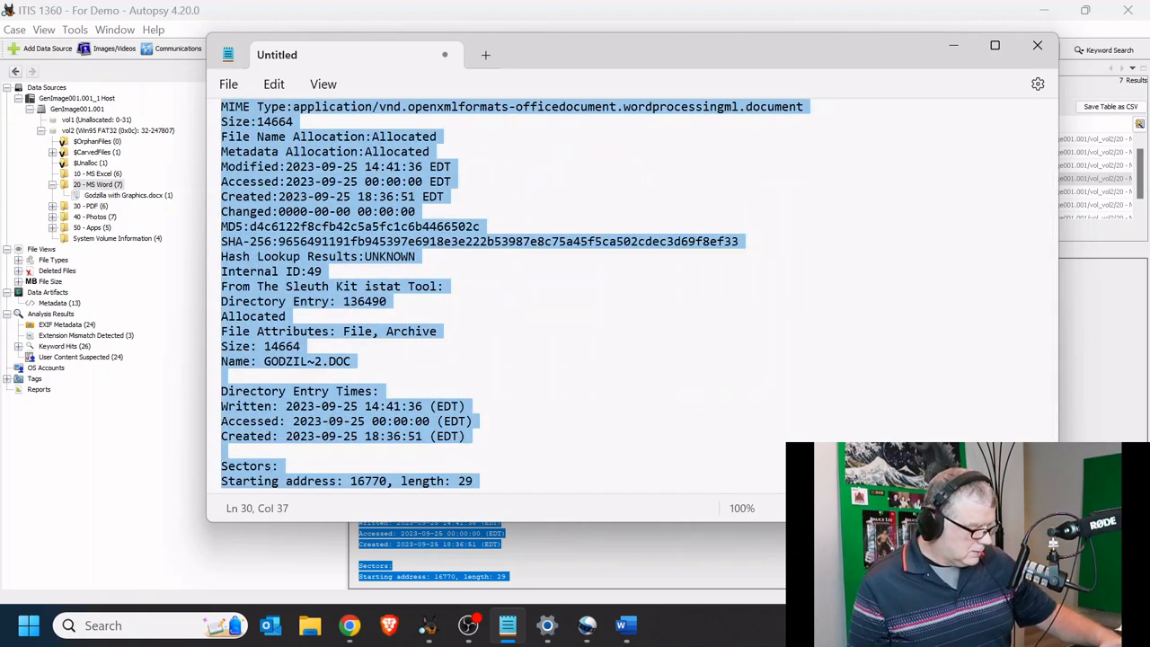
click(627, 626)
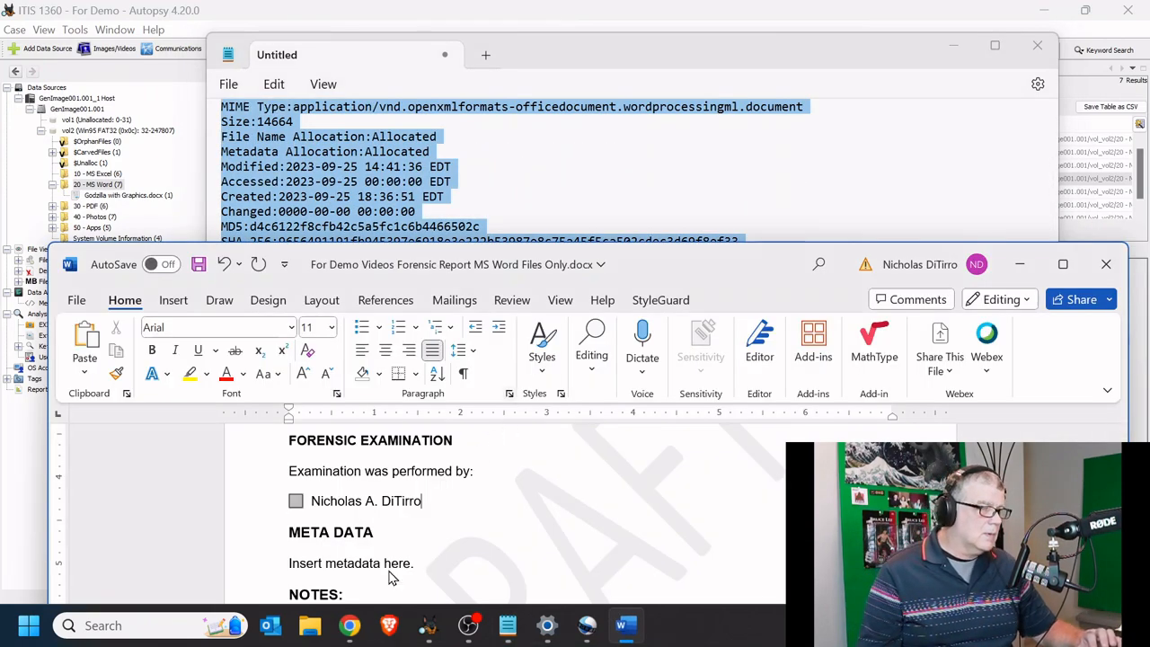
drag(424, 563, 292, 566)
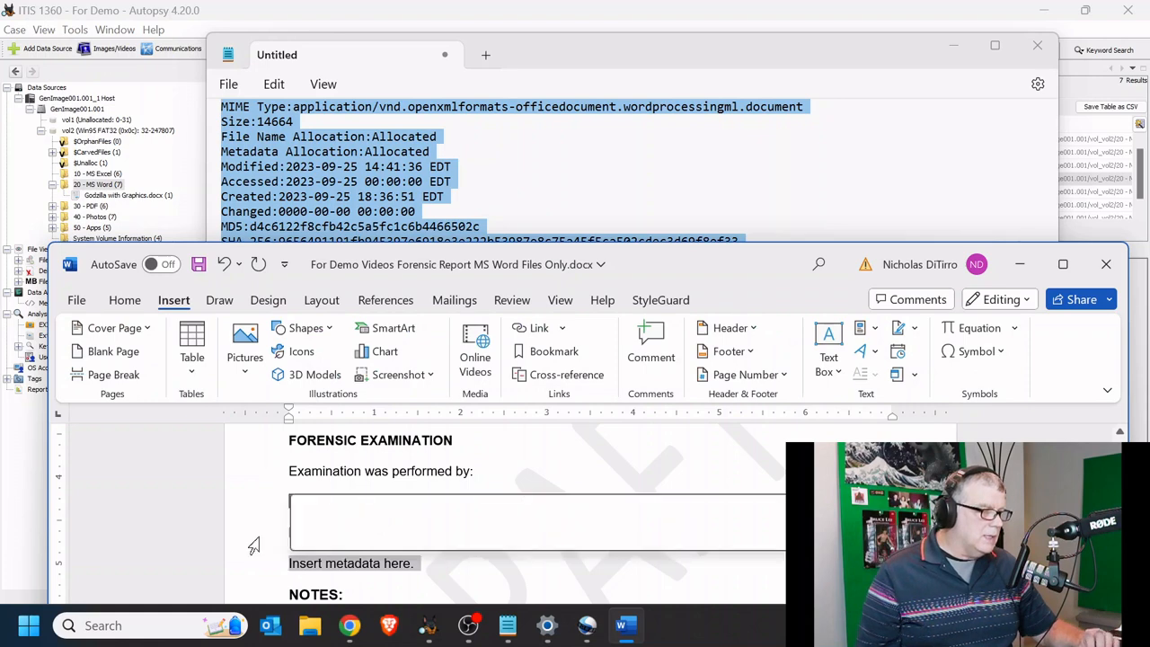
key(ctrl+v)
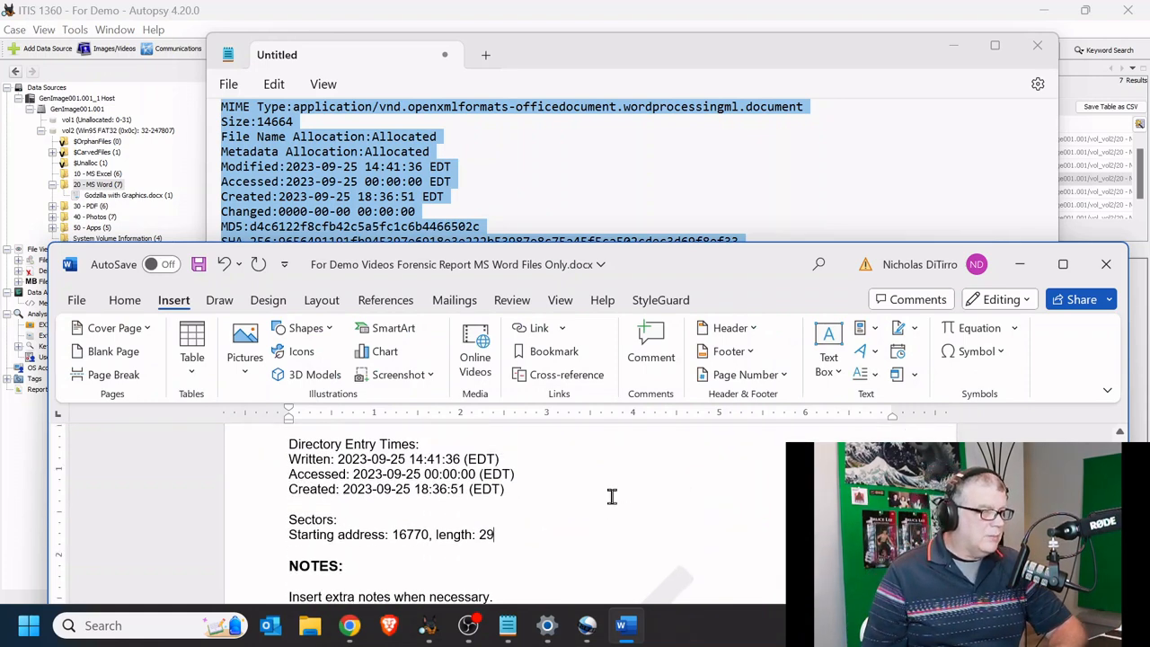
scroll(610, 497, up, 6)
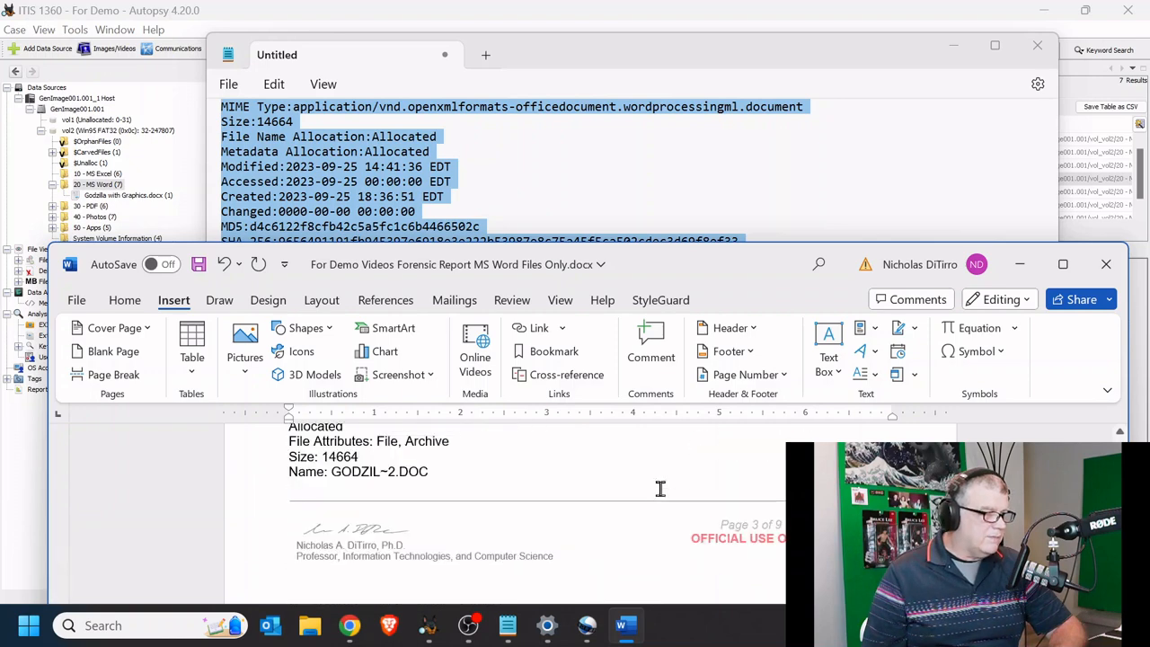
scroll(659, 487, up, 1)
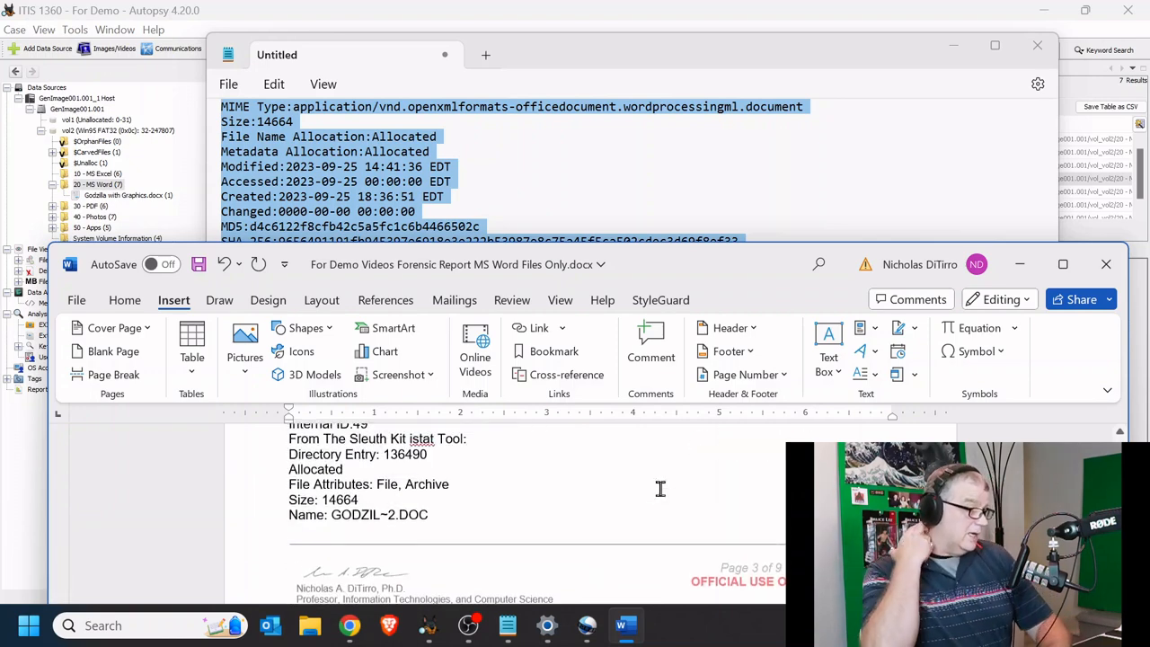
- Minimize Notepad, switch to Autopsy and examine Hoshino Coffee.docx in its hex and application views
click(948, 194)
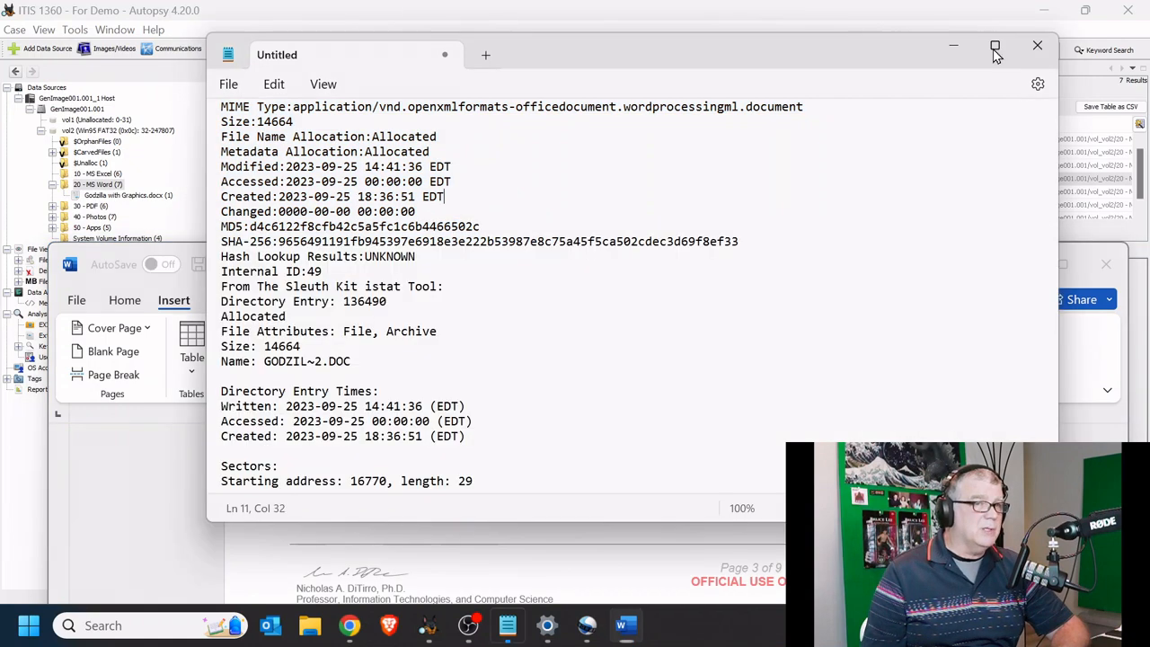
click(954, 46)
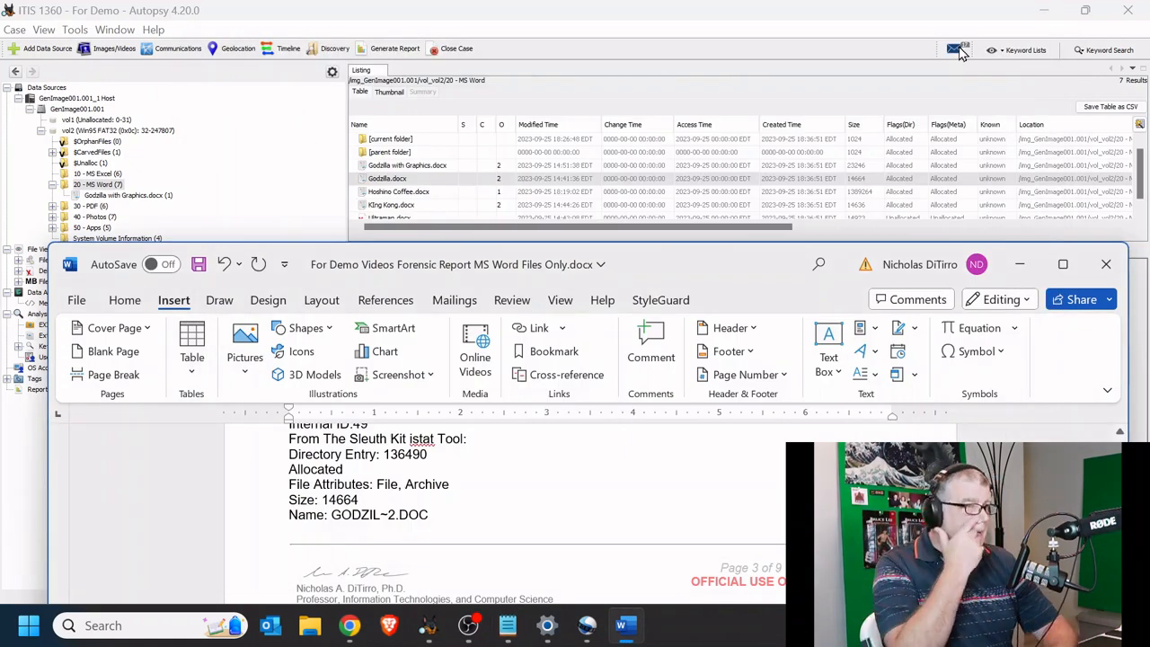
click(632, 81)
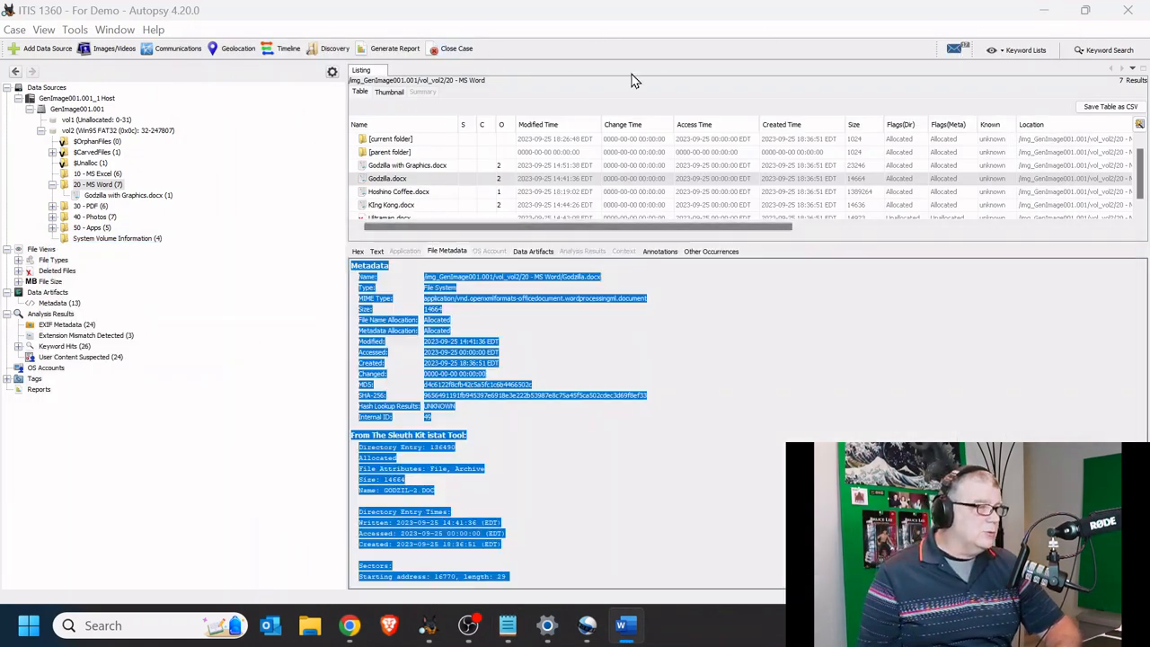
click(382, 193)
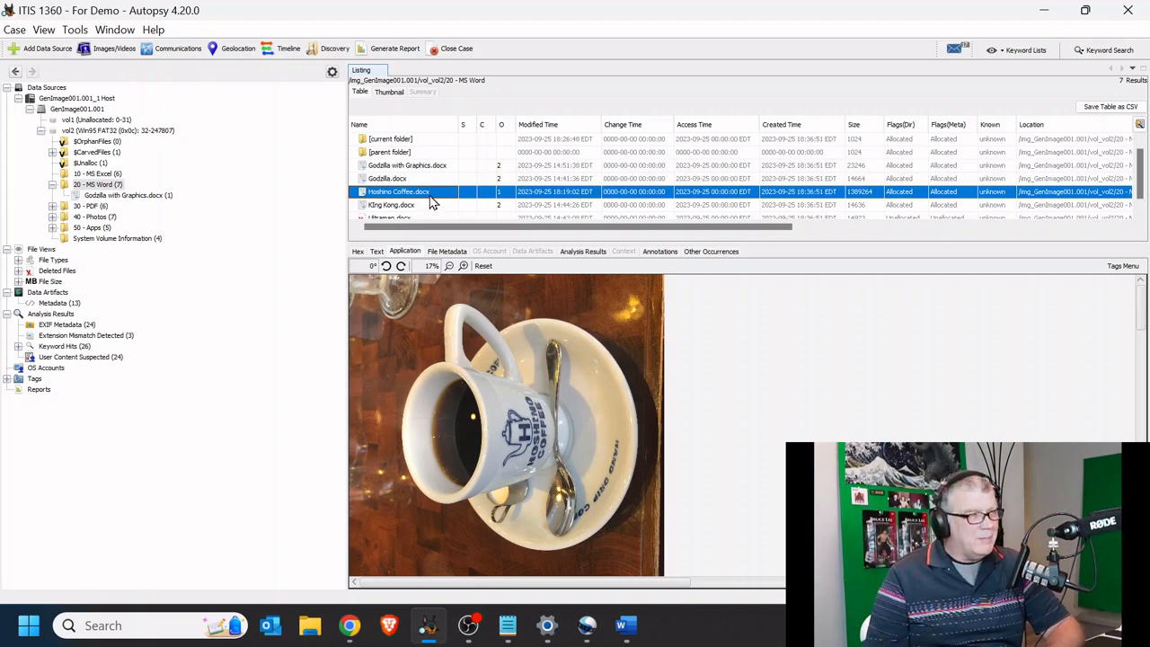
click(358, 251)
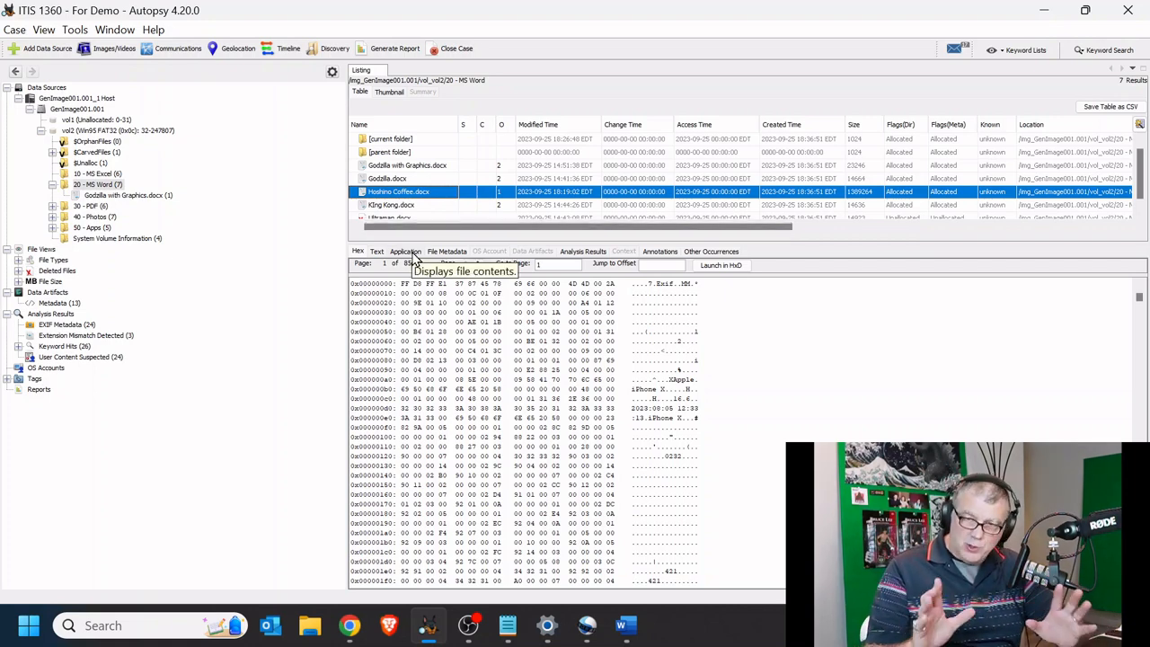
click(416, 257)
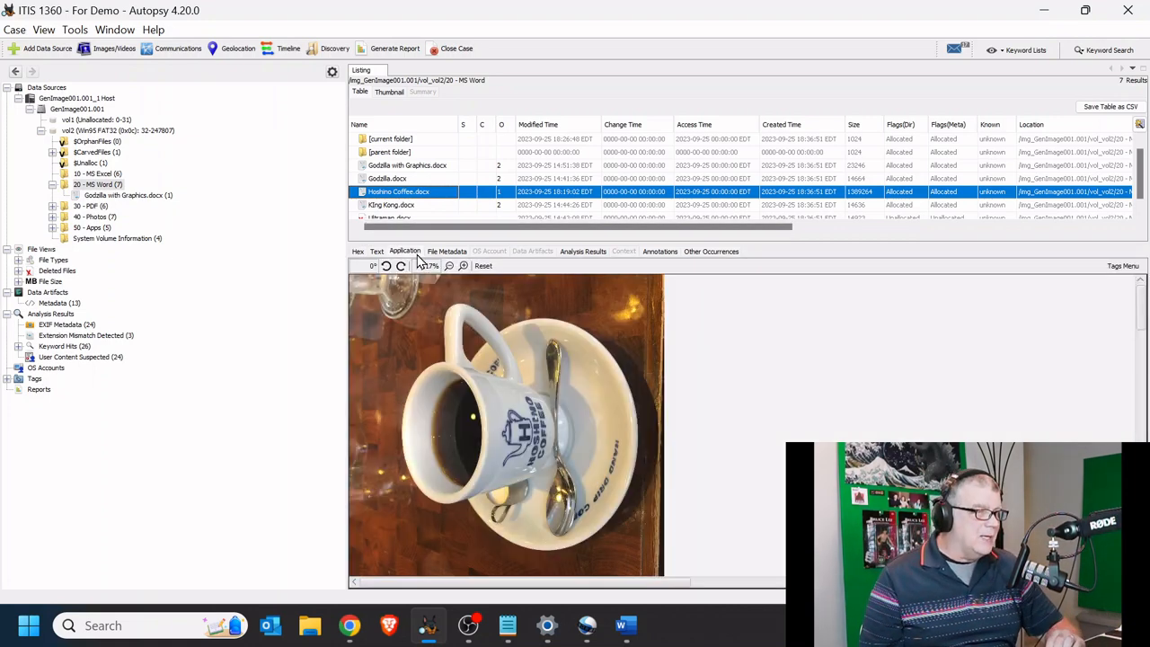
- Return to the Word report and locate the next blank file examination section headed "FILE: file name here"
click(627, 634)
scroll(734, 546, down, 3)
scroll(505, 516, down, 6)
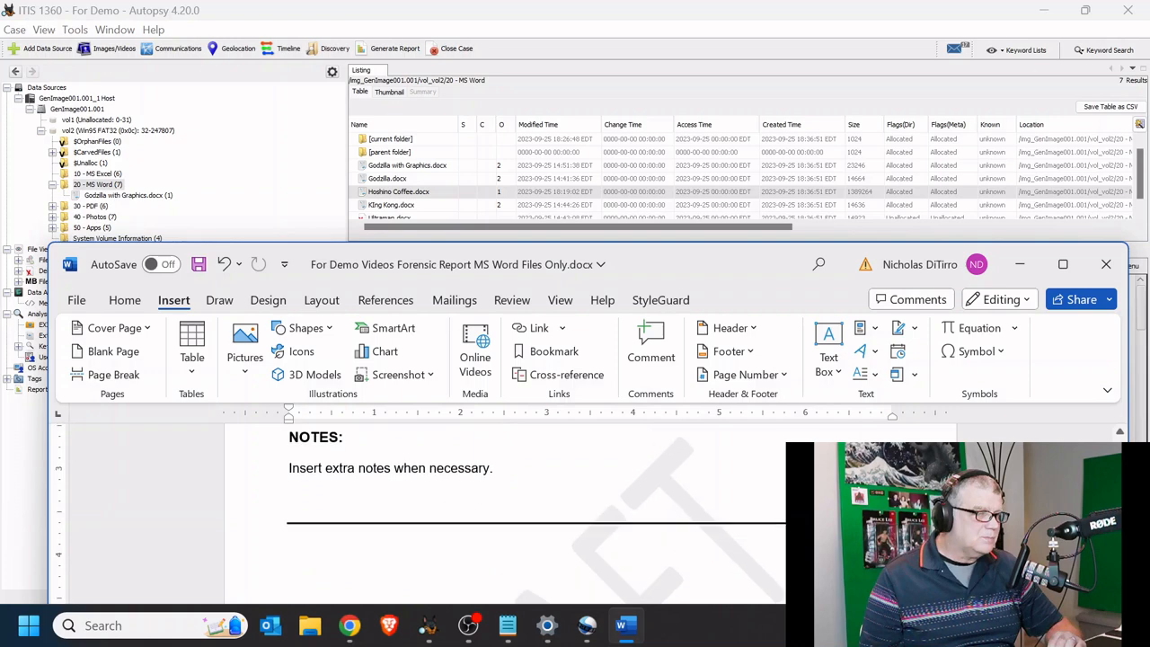
scroll(505, 515, down, 6)
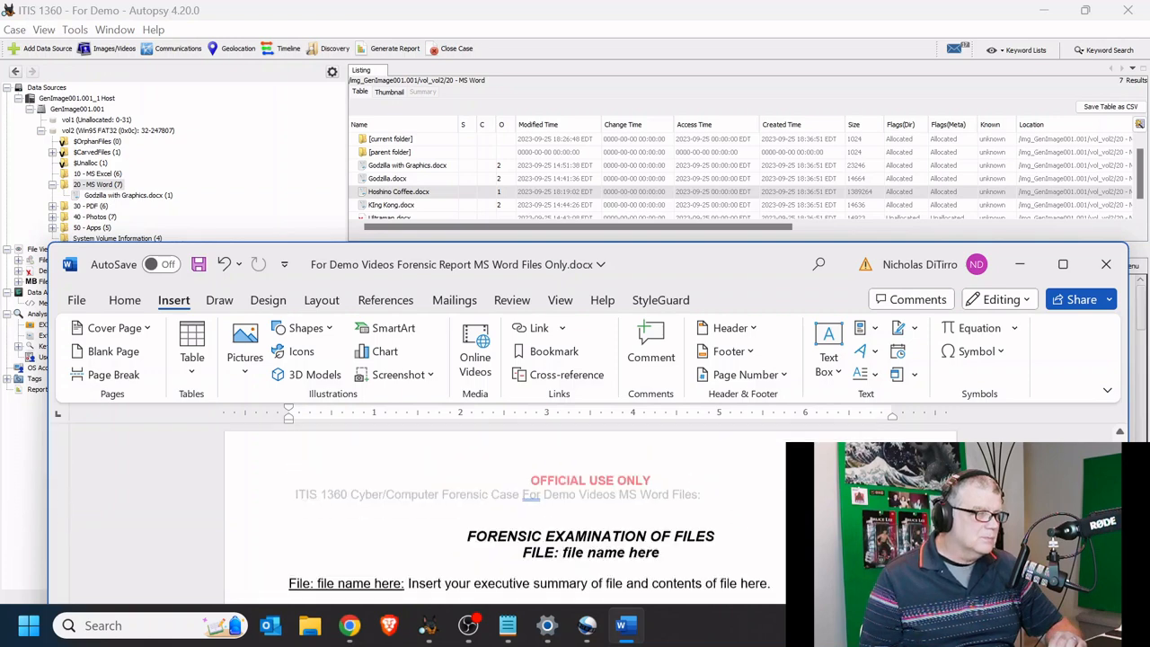
scroll(634, 510, up, 1)
scroll(633, 510, down, 2)
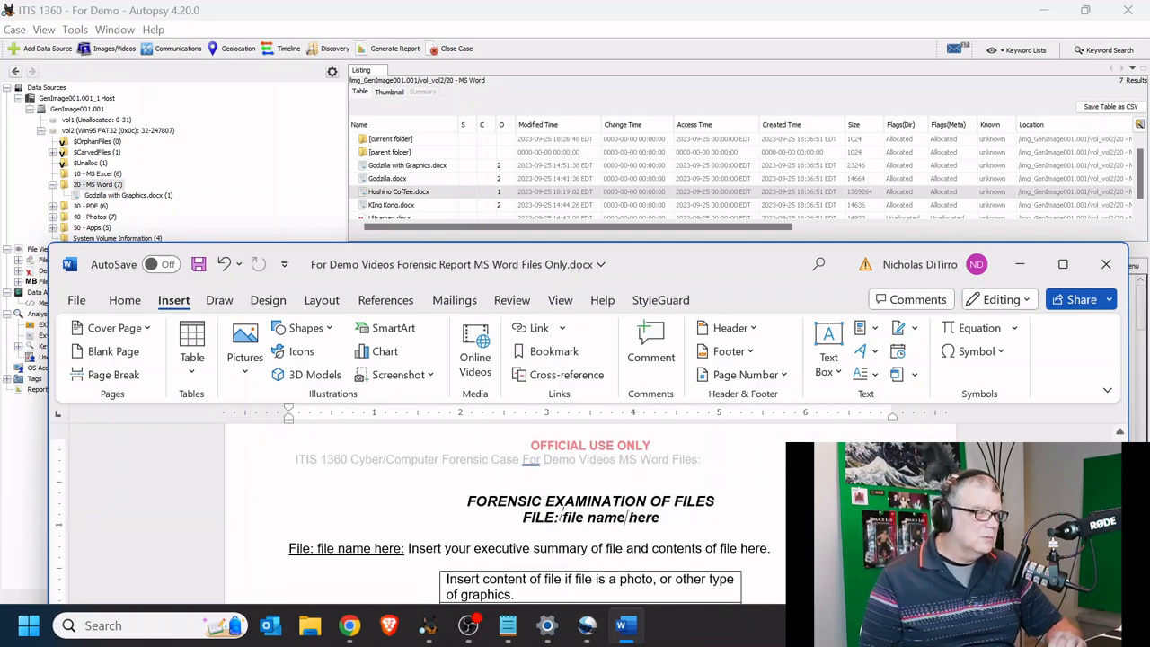
- Replace the "file name here" placeholder in the section's FILE heading with "Hoshino Coffee.docx"
drag(563, 517, 661, 518)
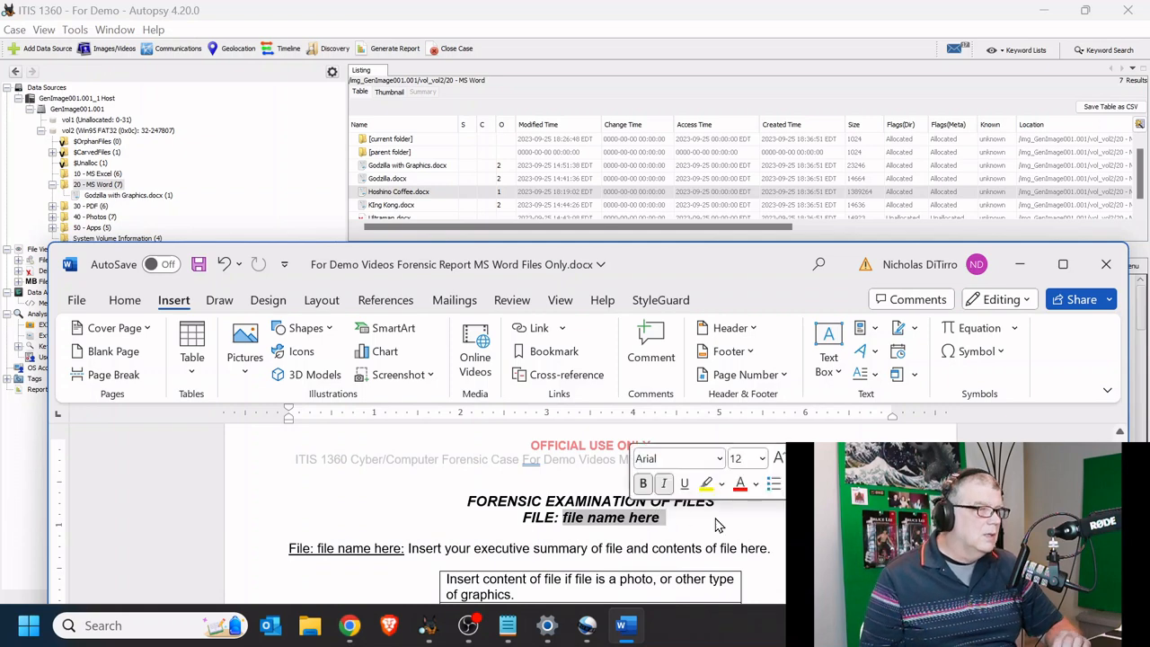
text(Ho)
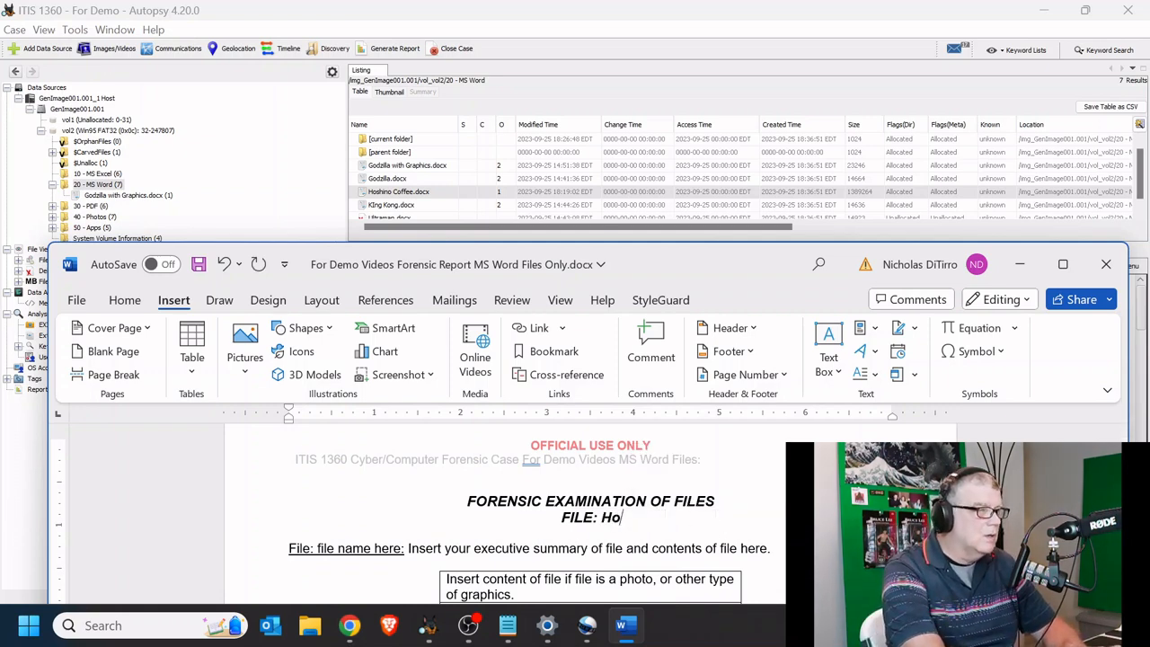
text(shino coff)
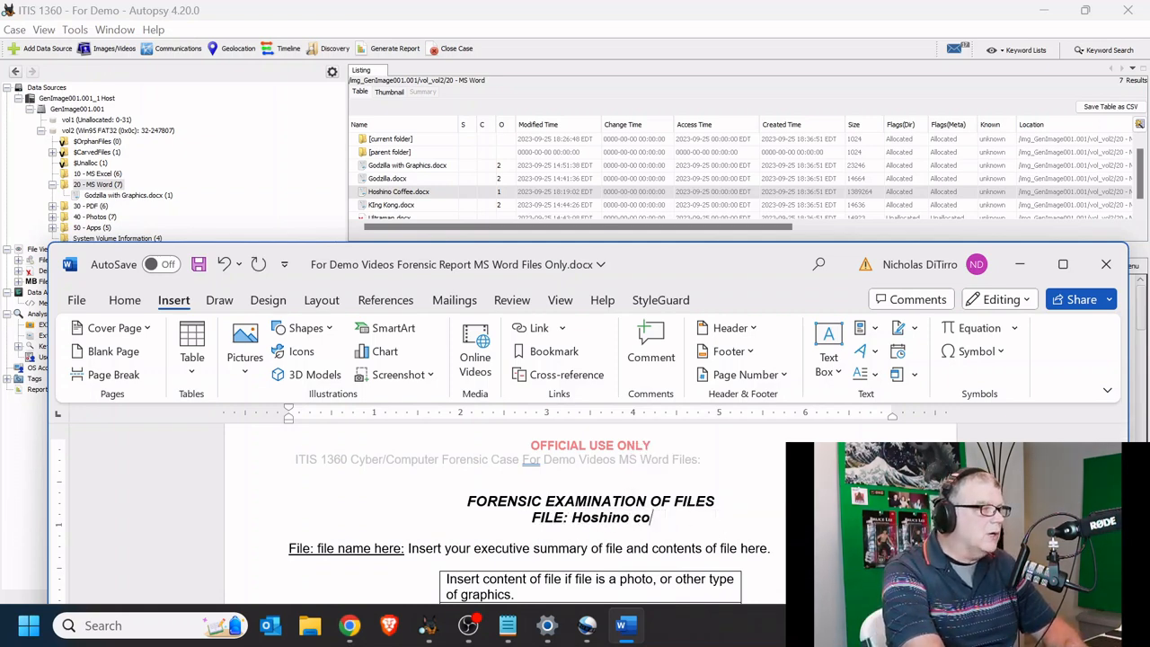
key(BackSpace)
key(BackSpace)
key(BackSpace)
key(BackSpace)
text(Co)
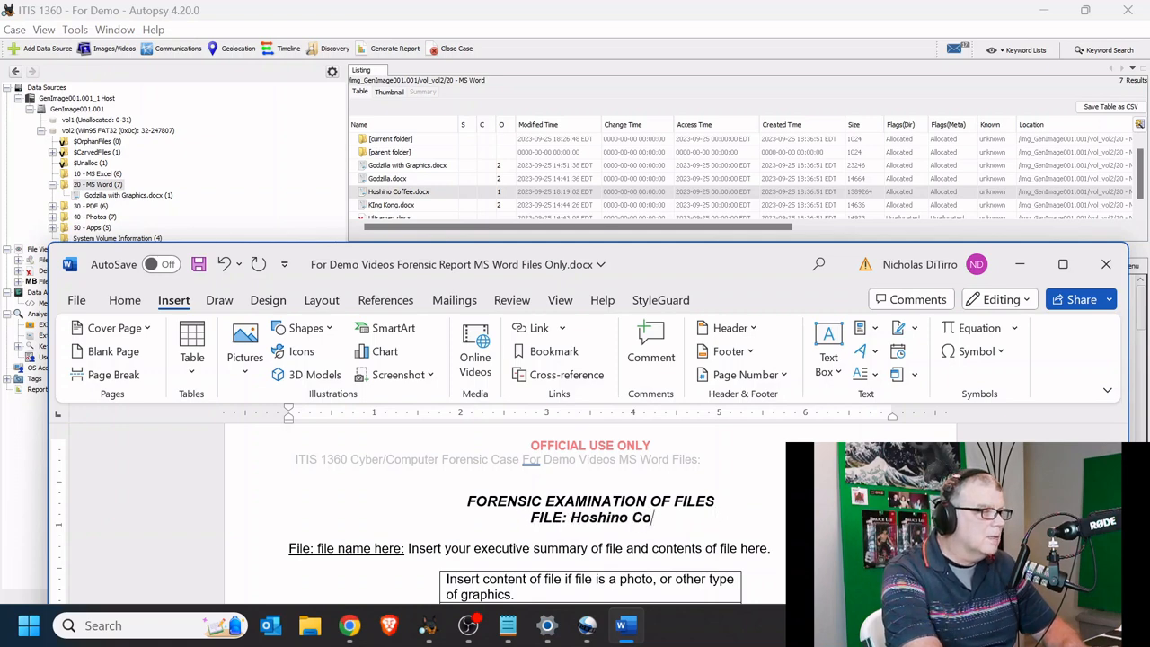
text(ffee .docx)
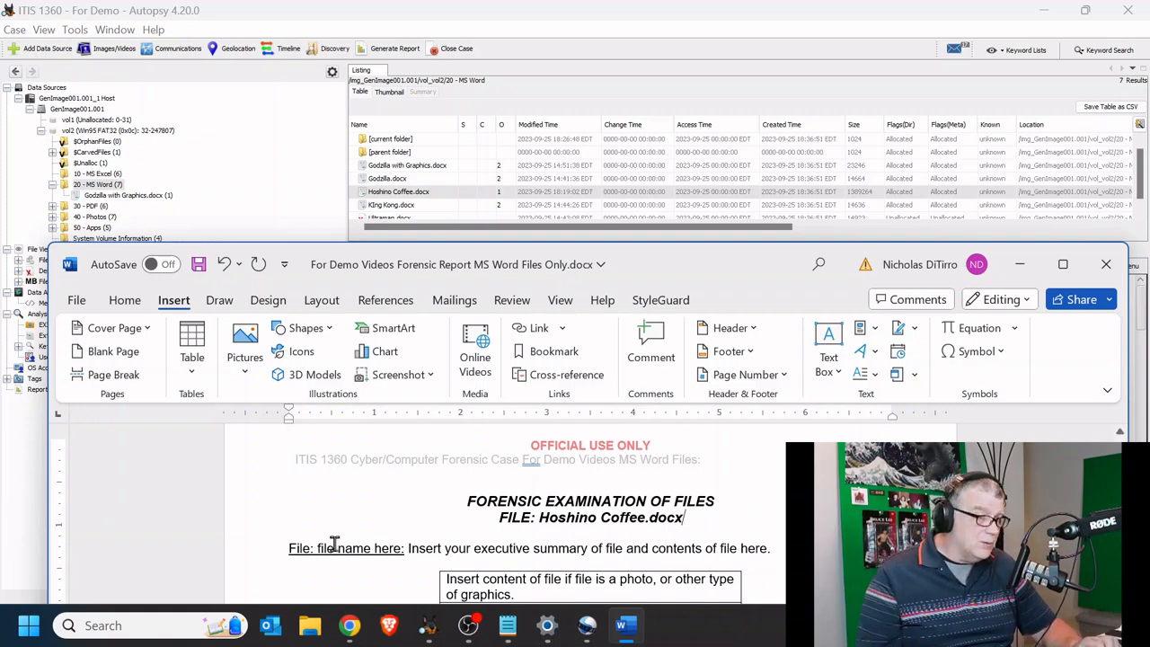
- Replace the "File: file name here" label before the executive summary with "Hoshino Coffee.docx"
drag(402, 547, 287, 555)
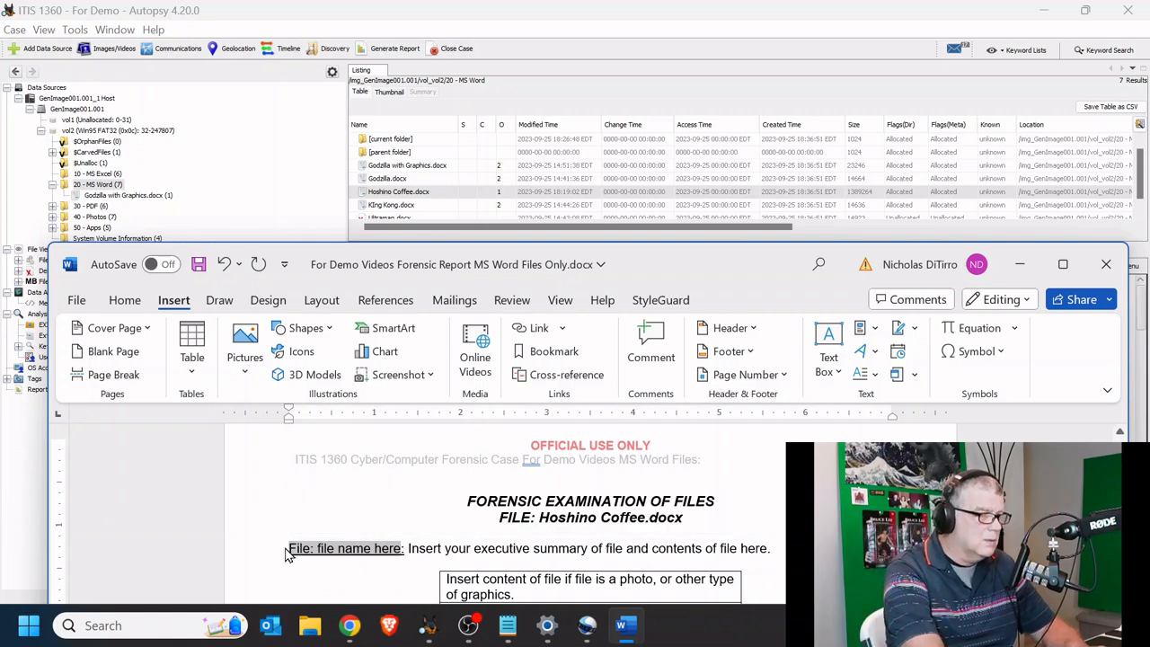
text(Hoshino)
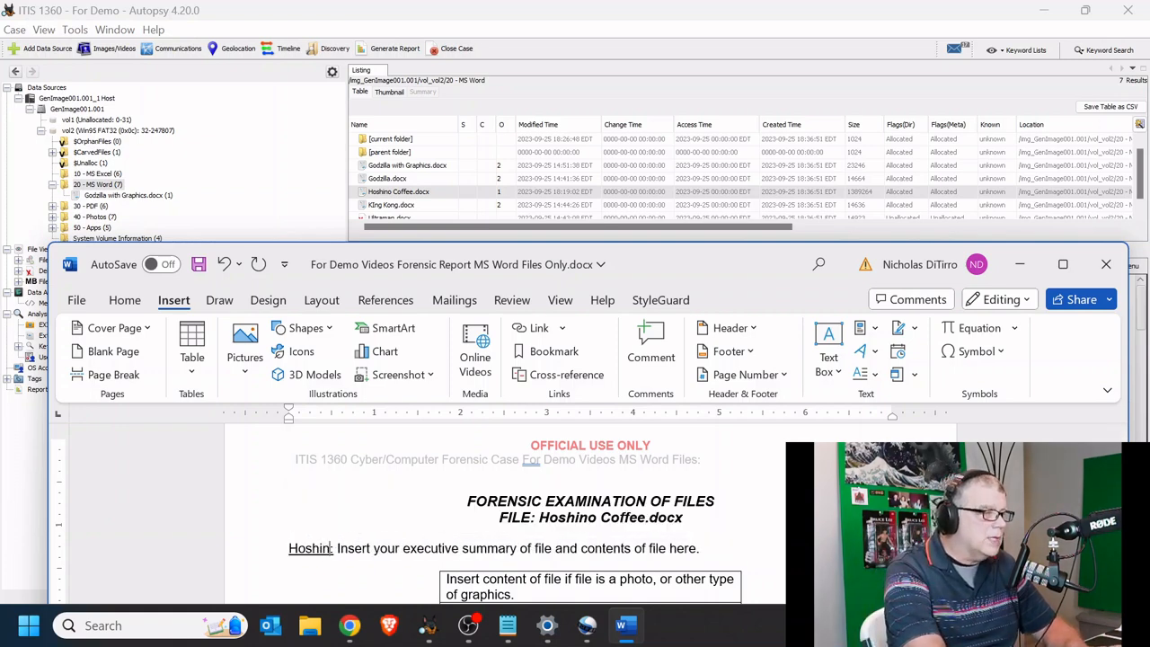
text( Coffee)
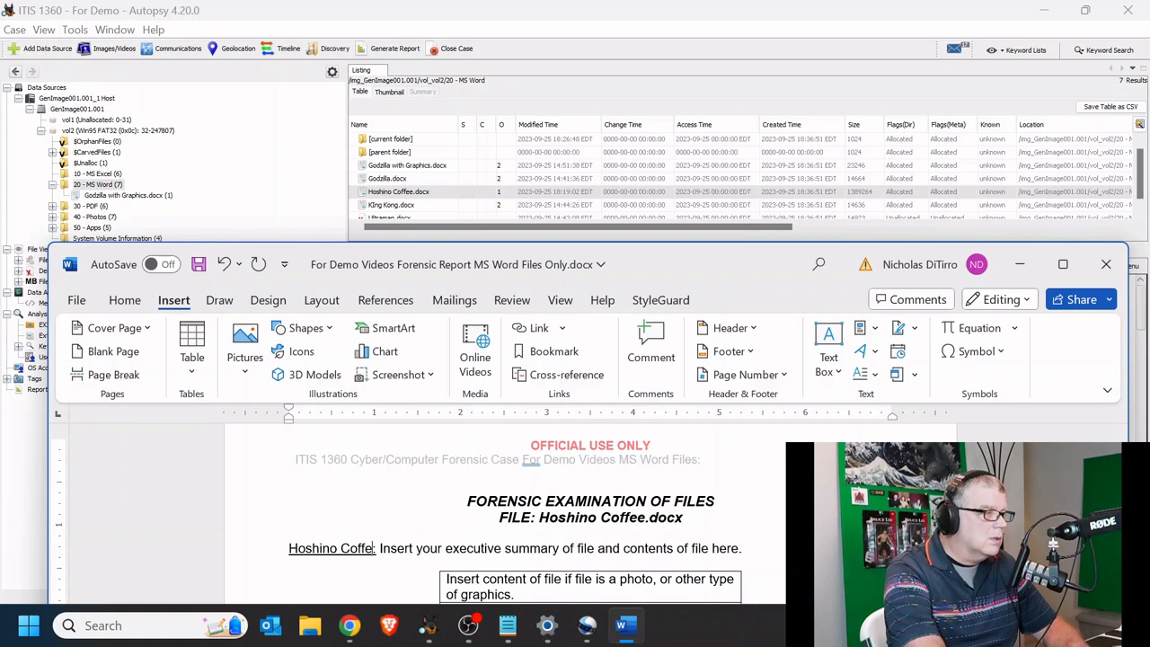
key(BackSpace)
text(.docx)
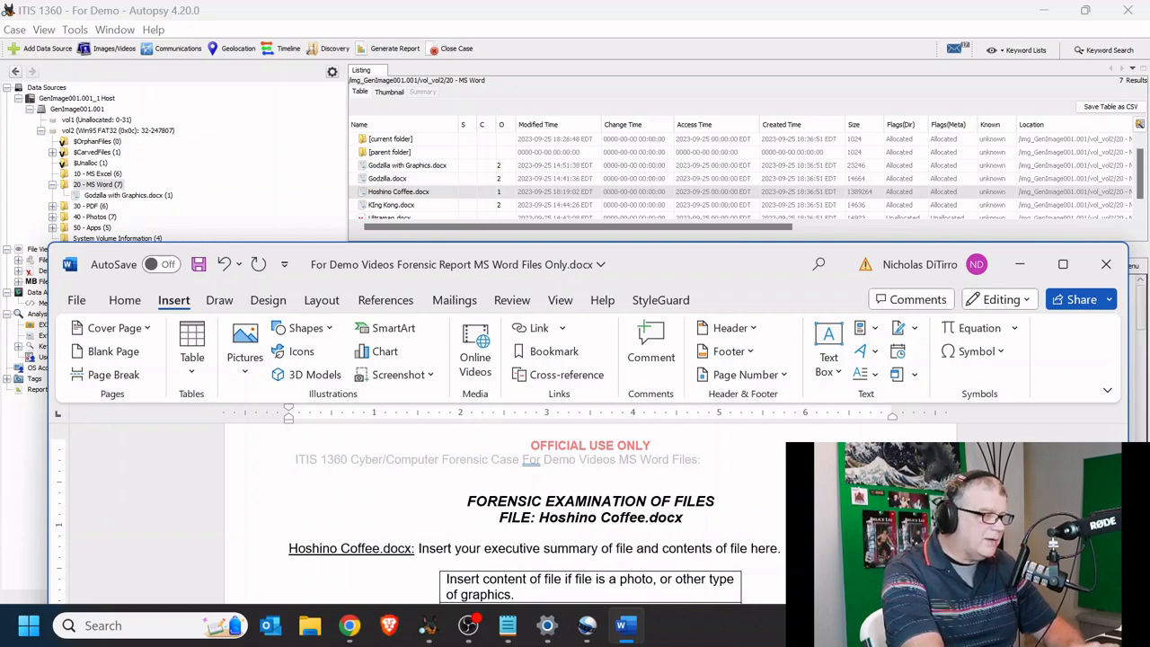
- Switch to Autopsy and capture a screen snip of the whole coffee cup picture shown for Hoshino Coffee.docx
click(485, 192)
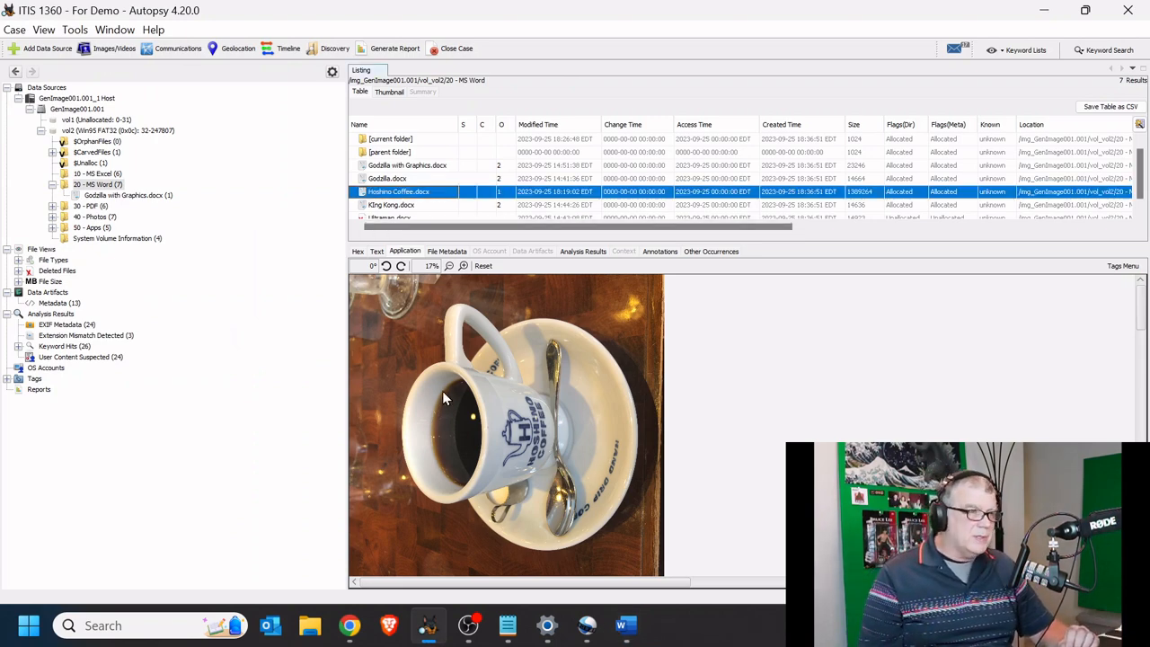
key(super+shift+s)
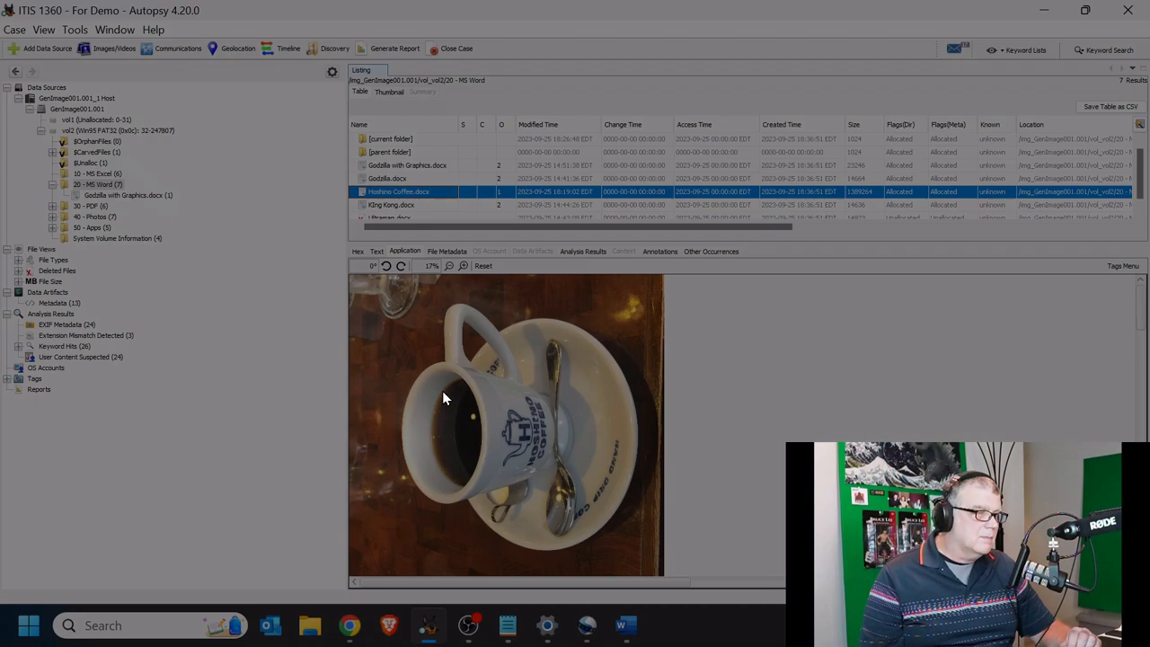
drag(347, 274, 661, 576)
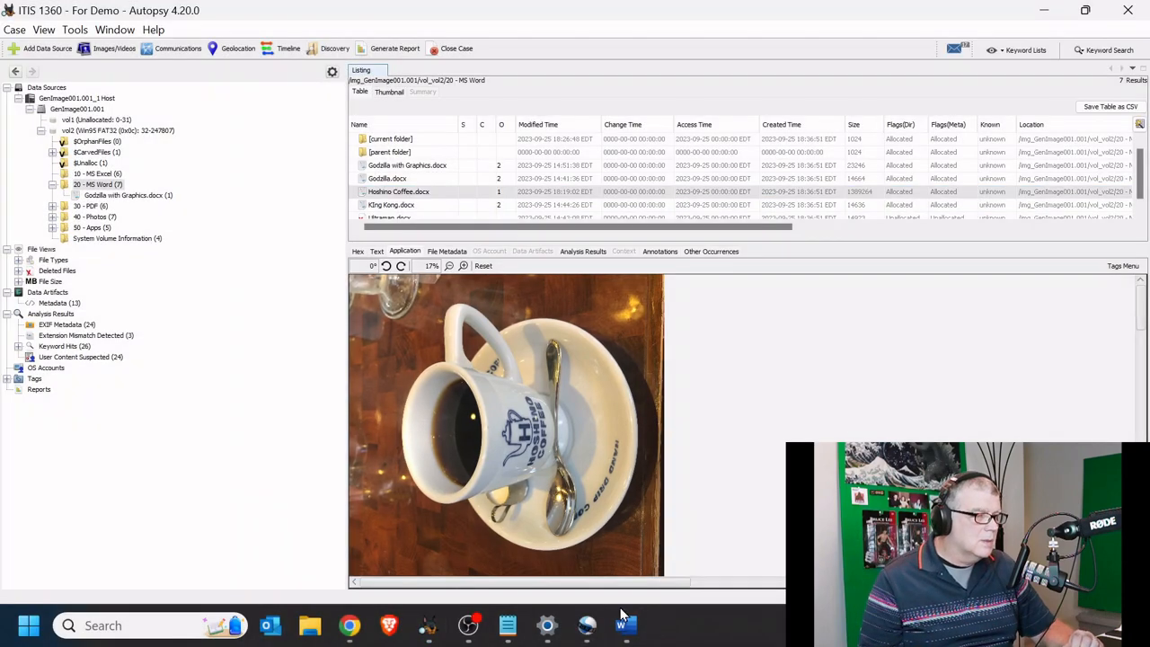
- Return to the Word report and paste the snip over the "Insert content of file" placeholder in the Hoshino Coffee.docx figure table
click(638, 626)
scroll(547, 503, down, 4)
scroll(547, 502, up, 3)
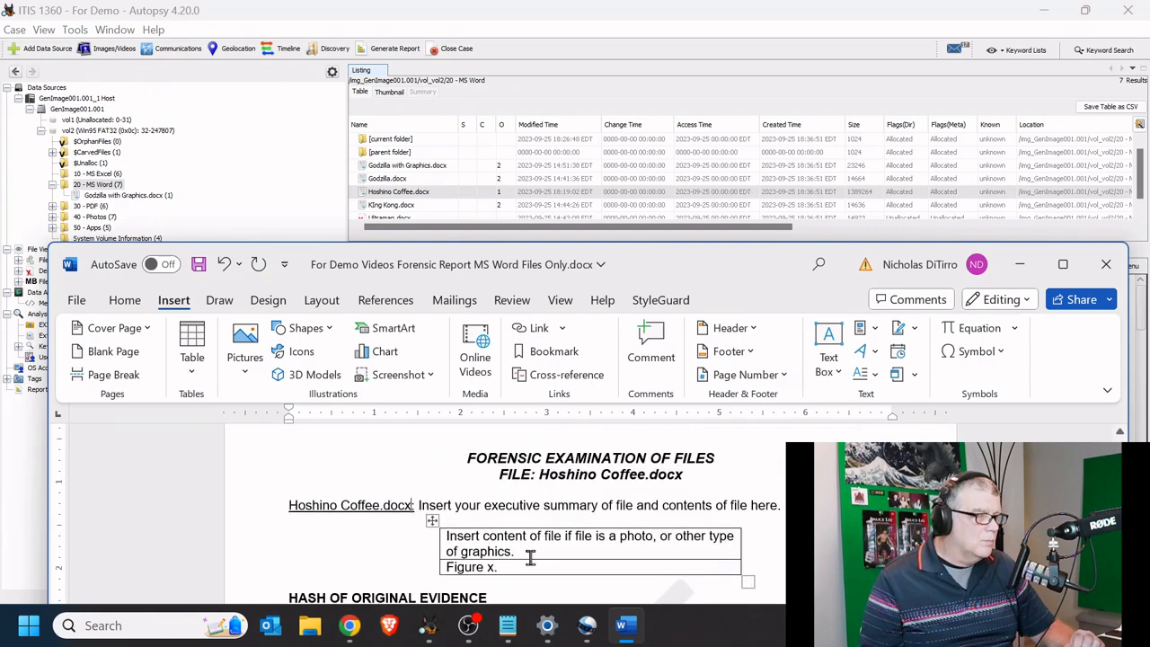
drag(528, 558, 431, 531)
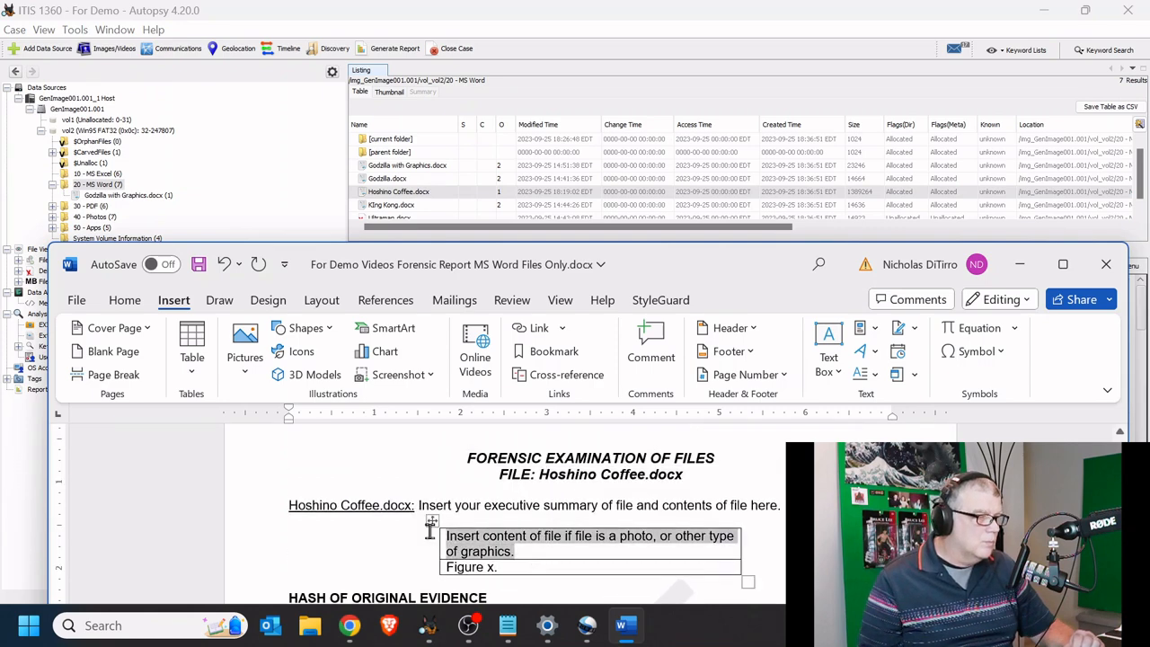
key(ctrl+v)
scroll(430, 530, down, 5)
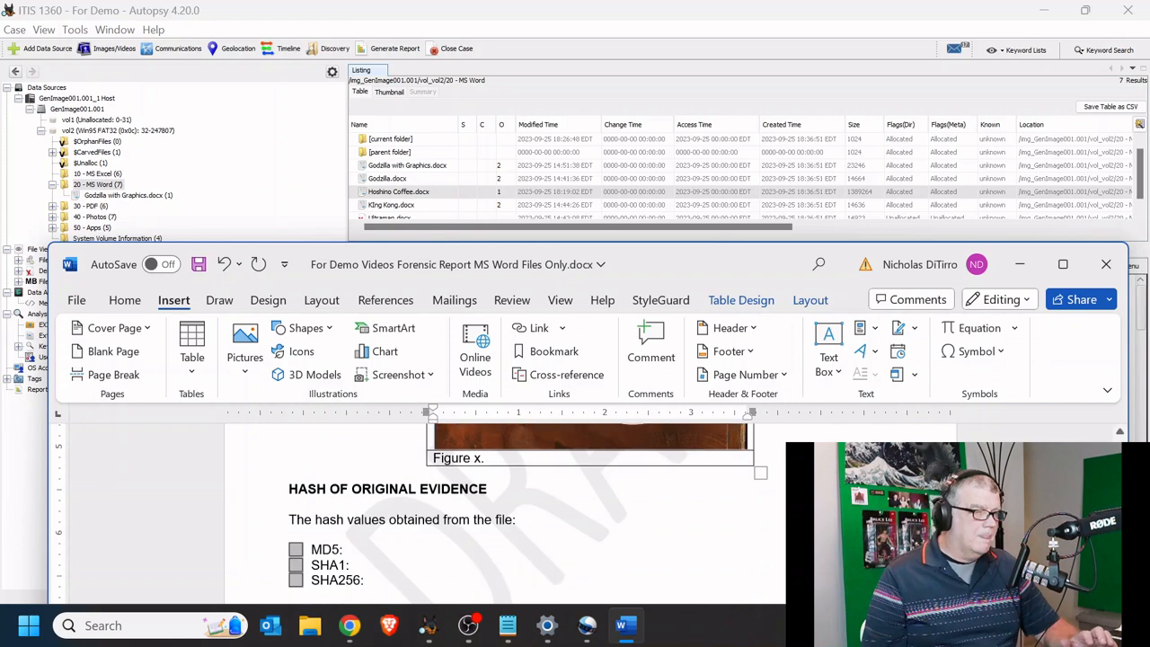
- Copy all of Hoshino Coffee.docx's file metadata from Autopsy and paste it into Notepad, replacing the old Godzilla.docx text
click(569, 49)
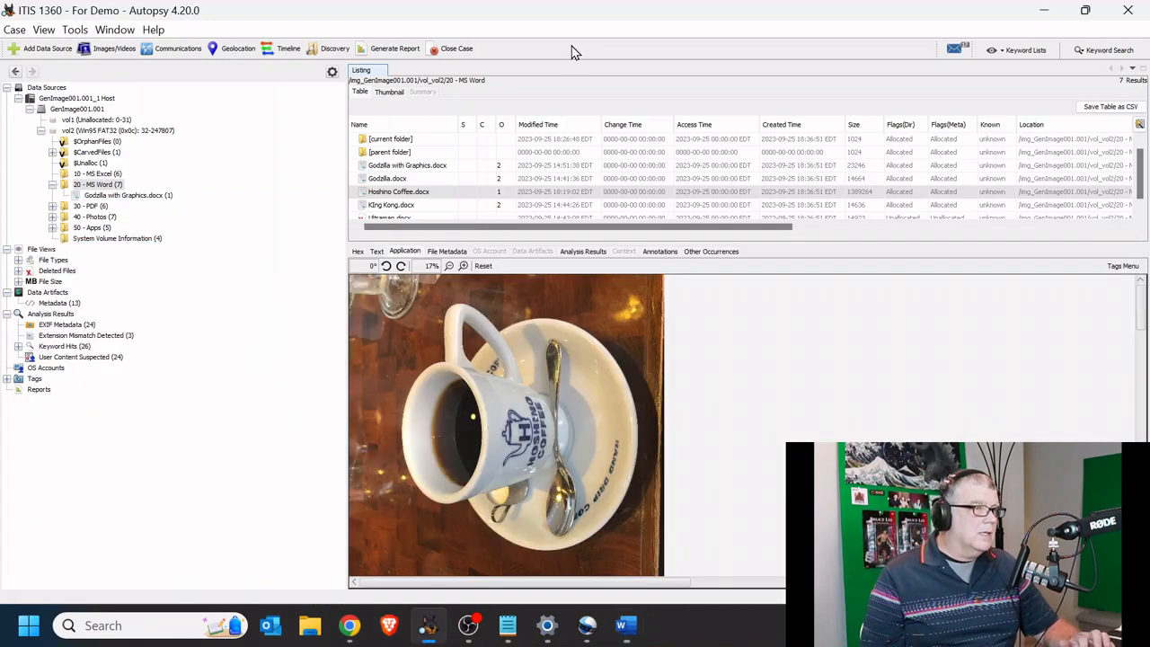
click(447, 251)
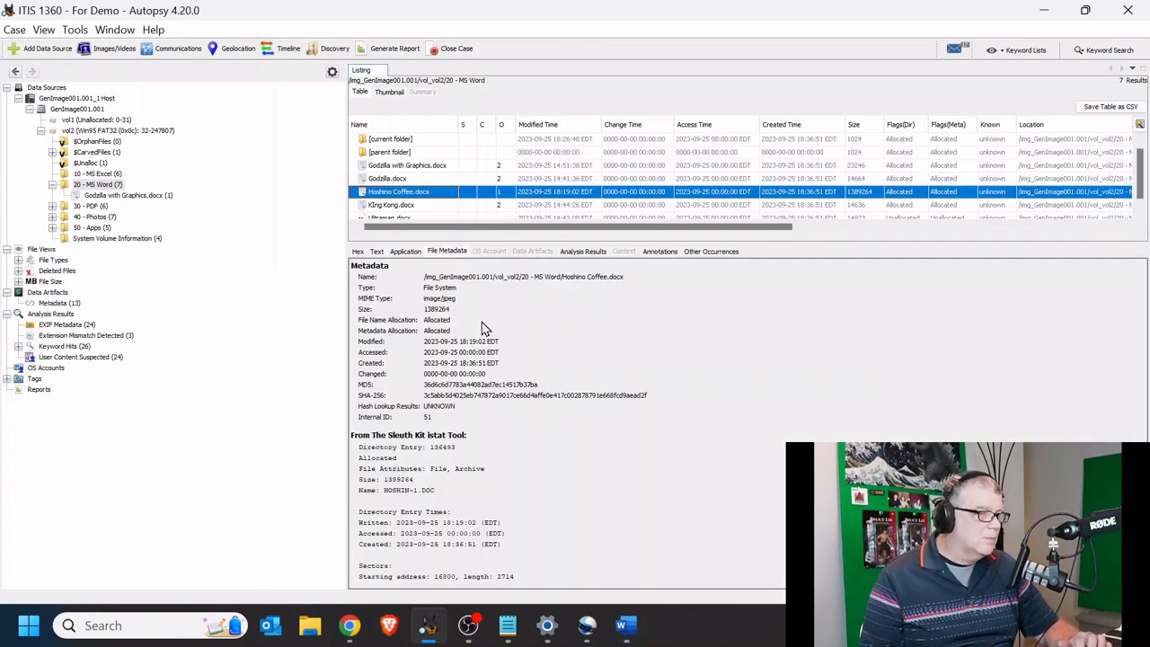
click(532, 371)
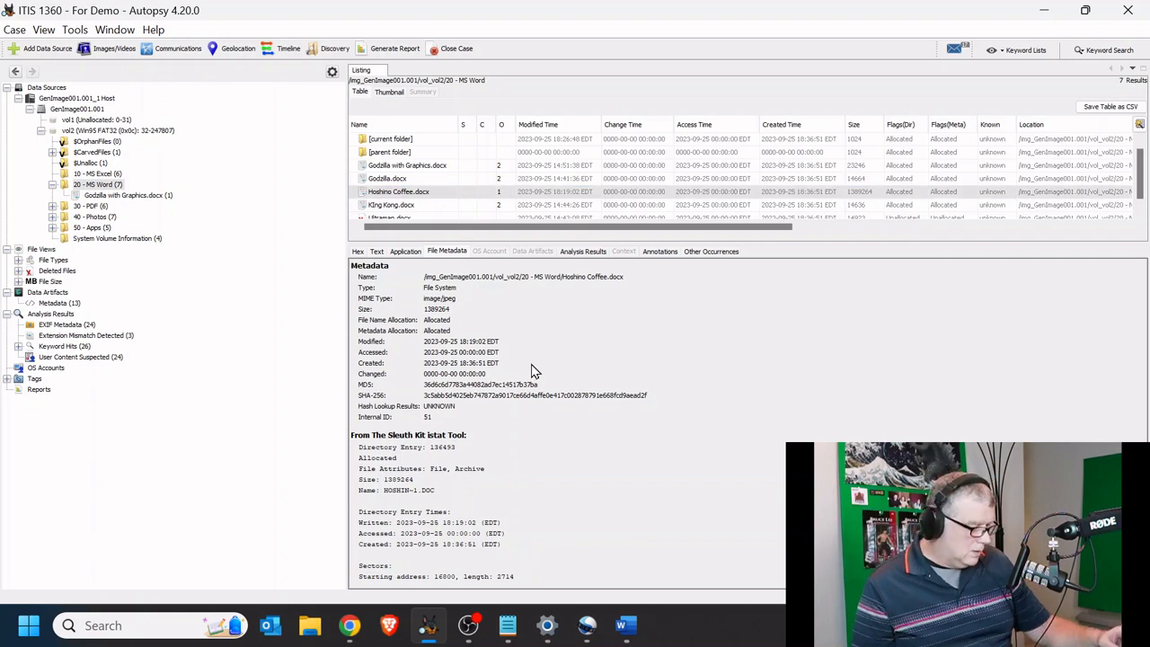
key(ctrl+a)
key(ctrl+c)
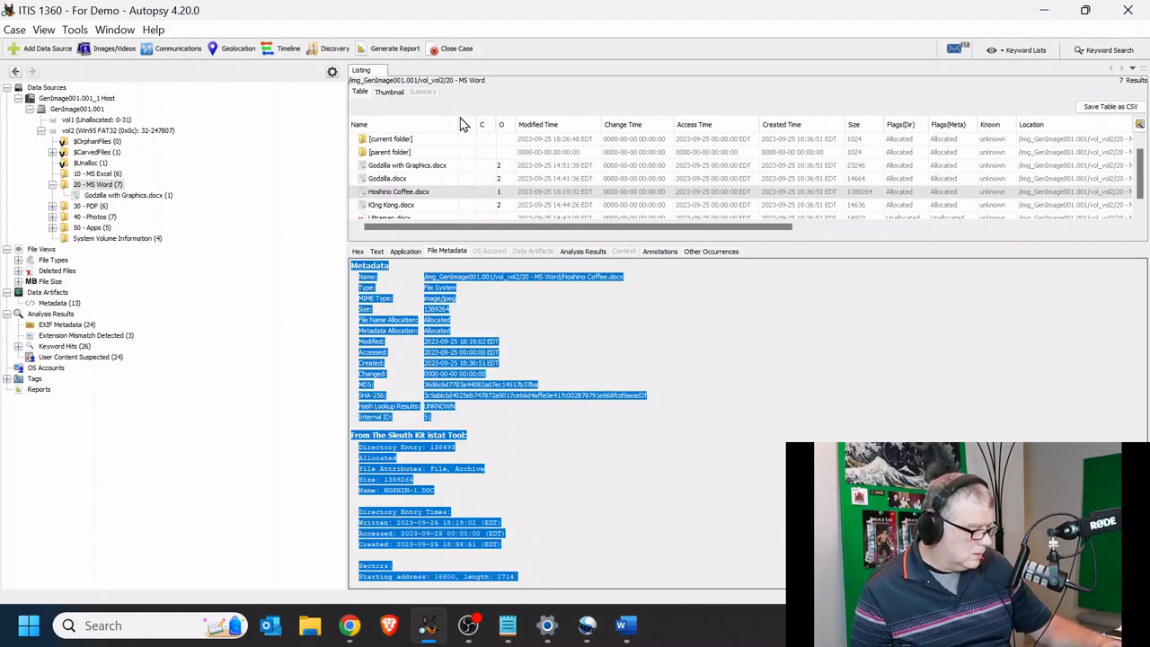
click(507, 625)
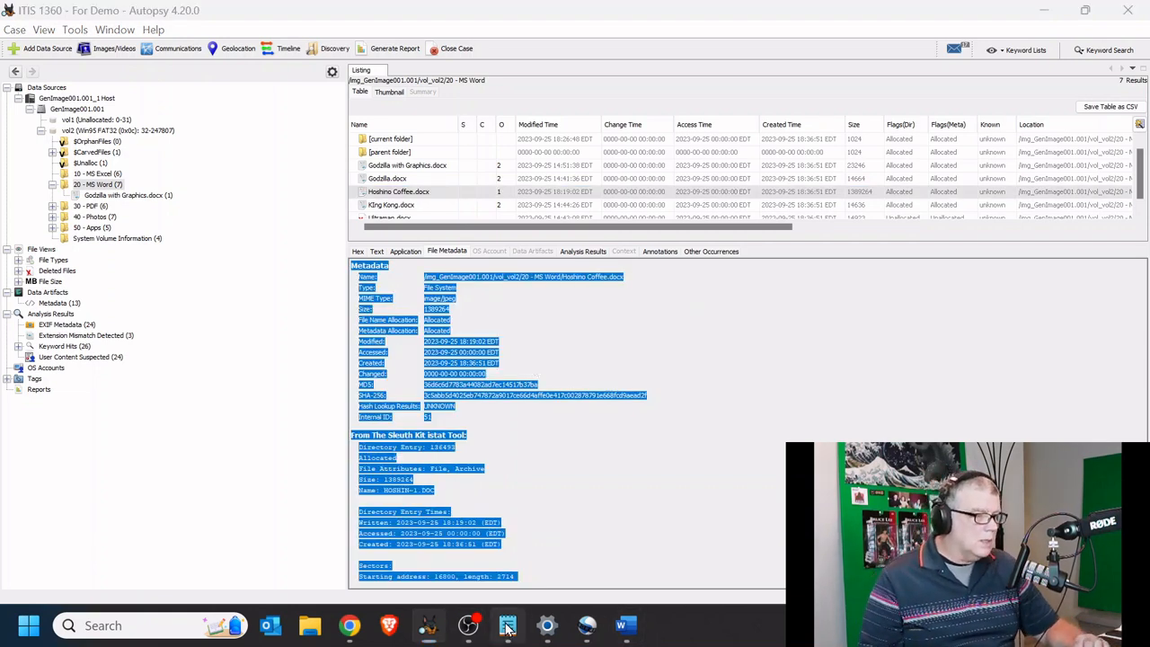
key(ctrl+a)
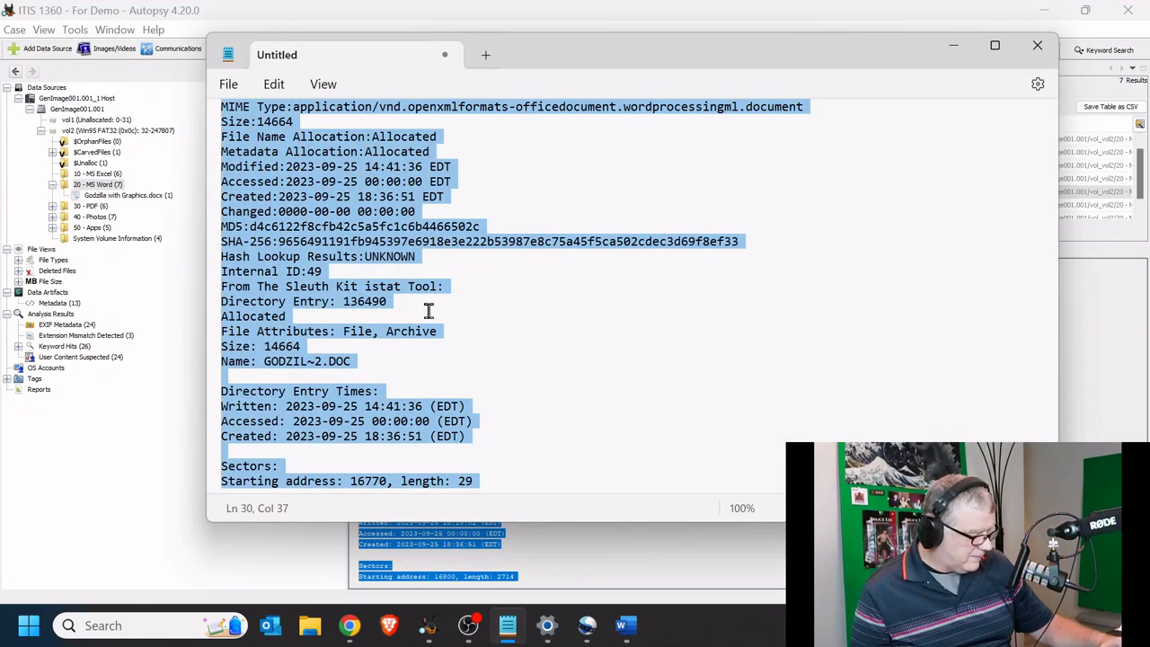
key(ctrl+v)
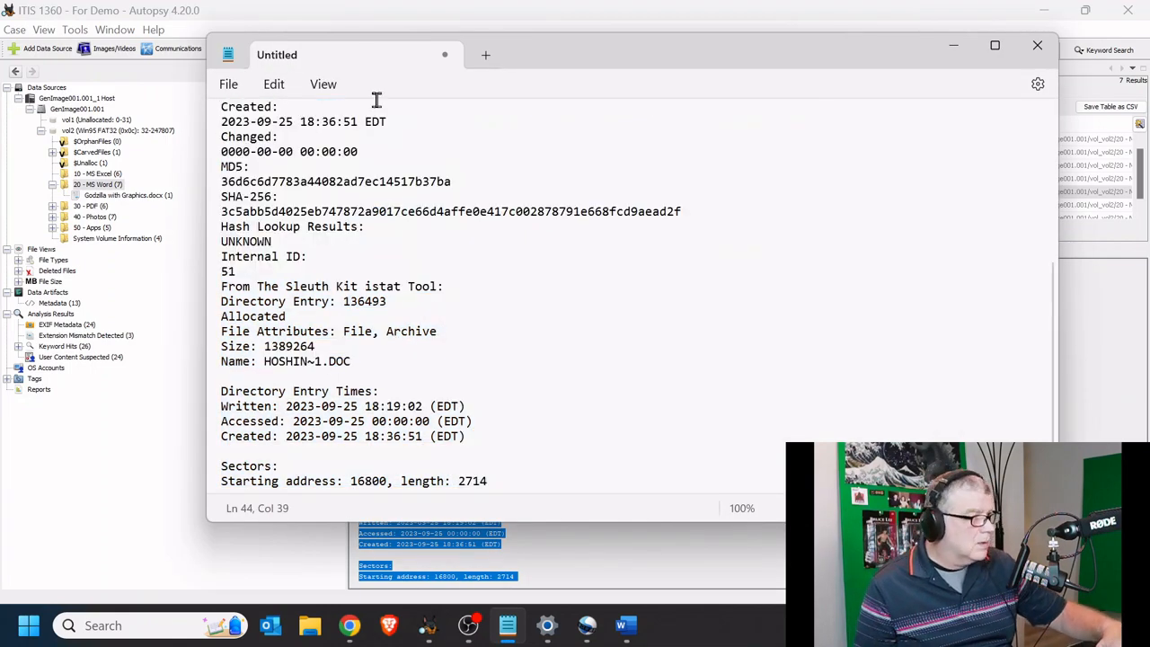
- Join the Name, Type, MIME Type, Size and File Name Allocation values onto the same lines as their labels
scroll(375, 162, up, 3)
scroll(375, 189, up, 3)
click(317, 153)
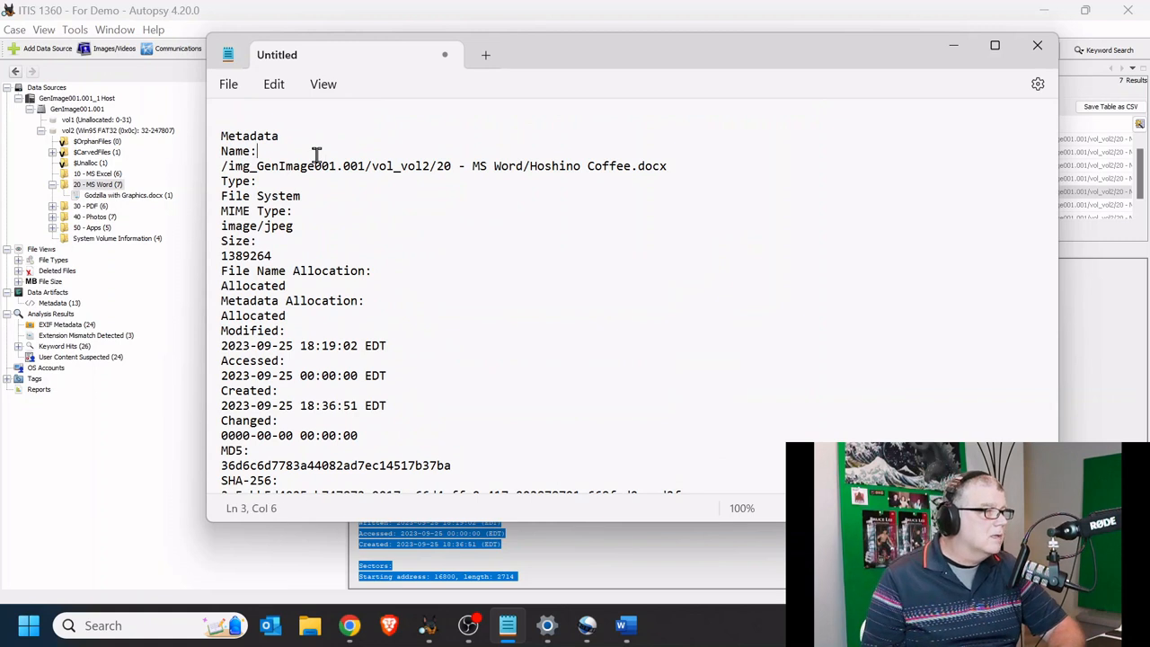
key(Delete)
click(300, 167)
key(Delete)
click(315, 184)
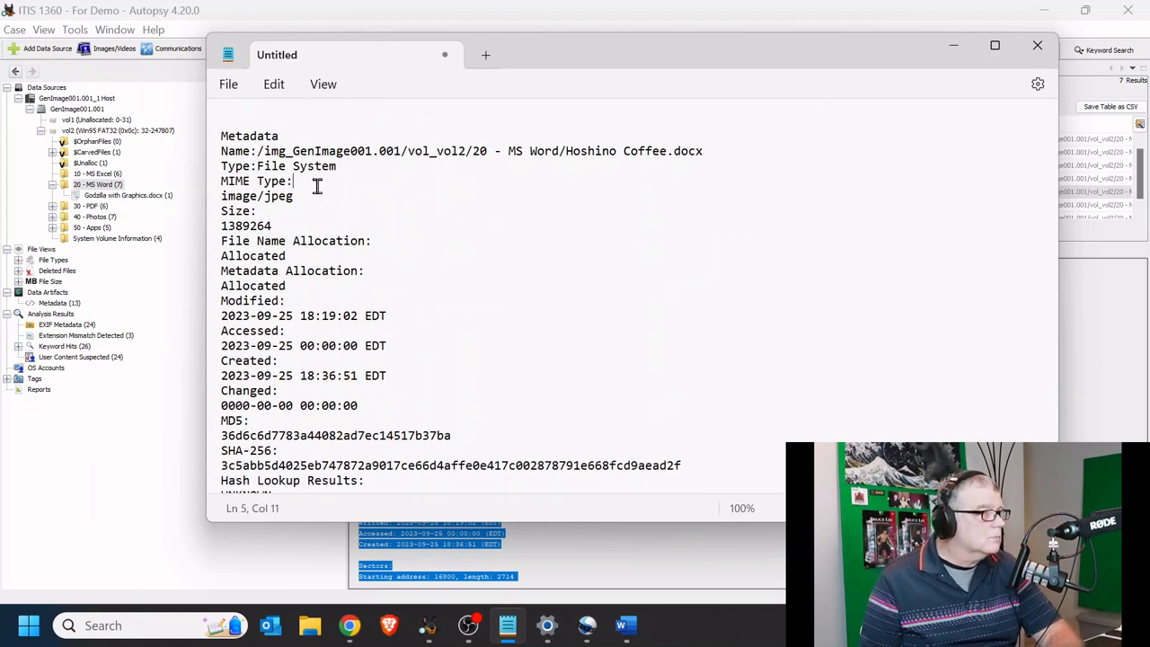
key(Delete)
click(304, 198)
key(Delete)
click(361, 213)
key(Delete)
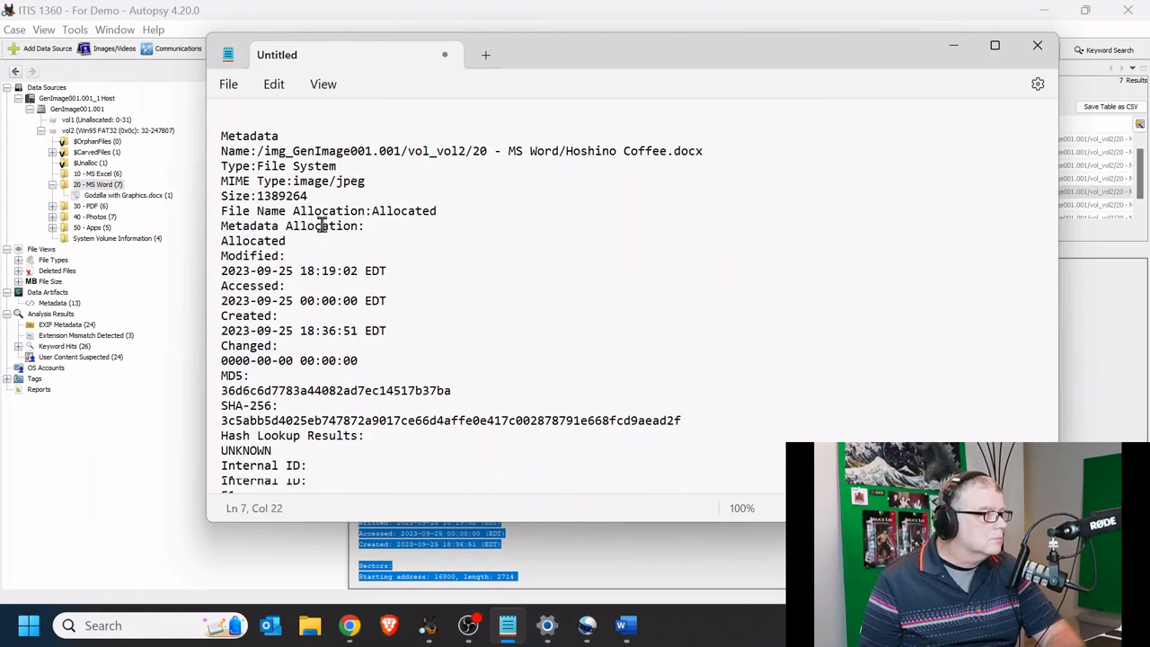
- Join the Metadata Allocation, Modified, Accessed, Created and Changed values onto the same lines as their labels
click(373, 226)
key(Delete)
click(346, 249)
key(Delete)
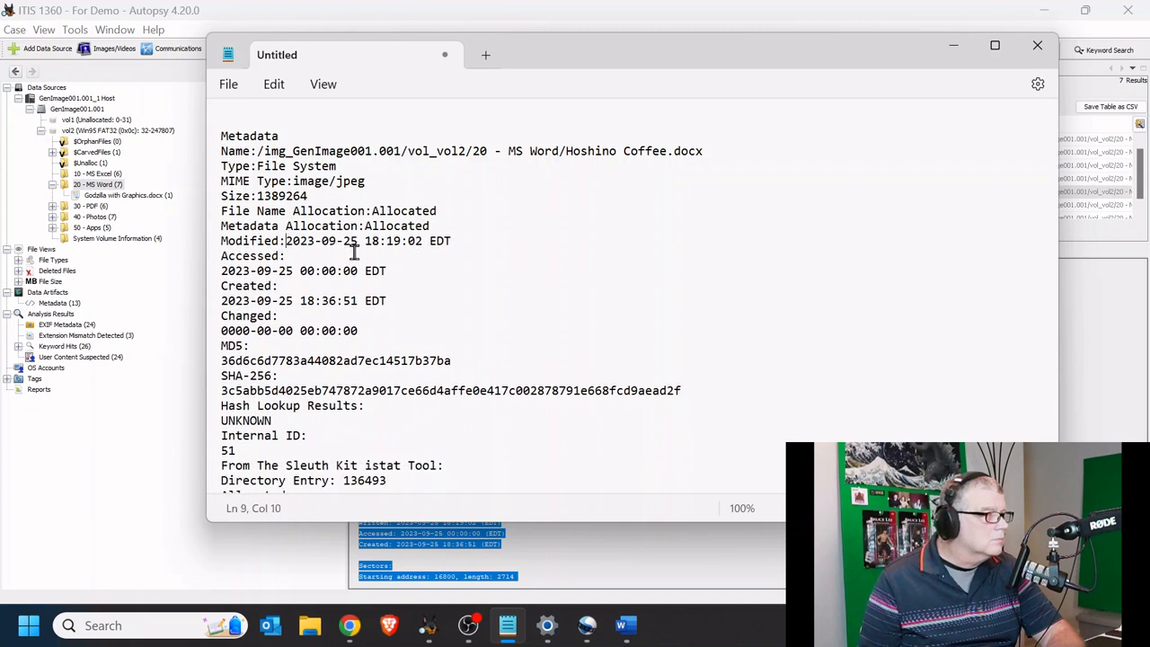
click(376, 257)
key(Delete)
click(289, 270)
key(Delete)
click(362, 284)
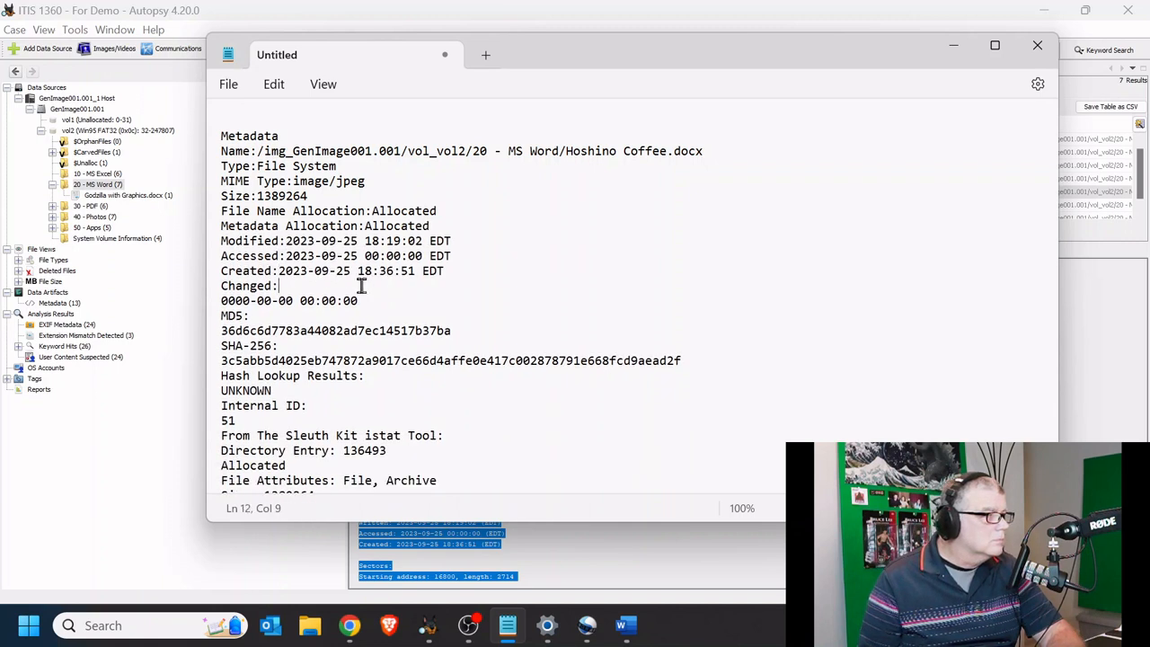
key(Delete)
- Join the MD5, SHA-256, Hash Lookup Results and Internal ID values onto the same lines as their labels
click(353, 302)
key(Delete)
click(357, 316)
key(Delete)
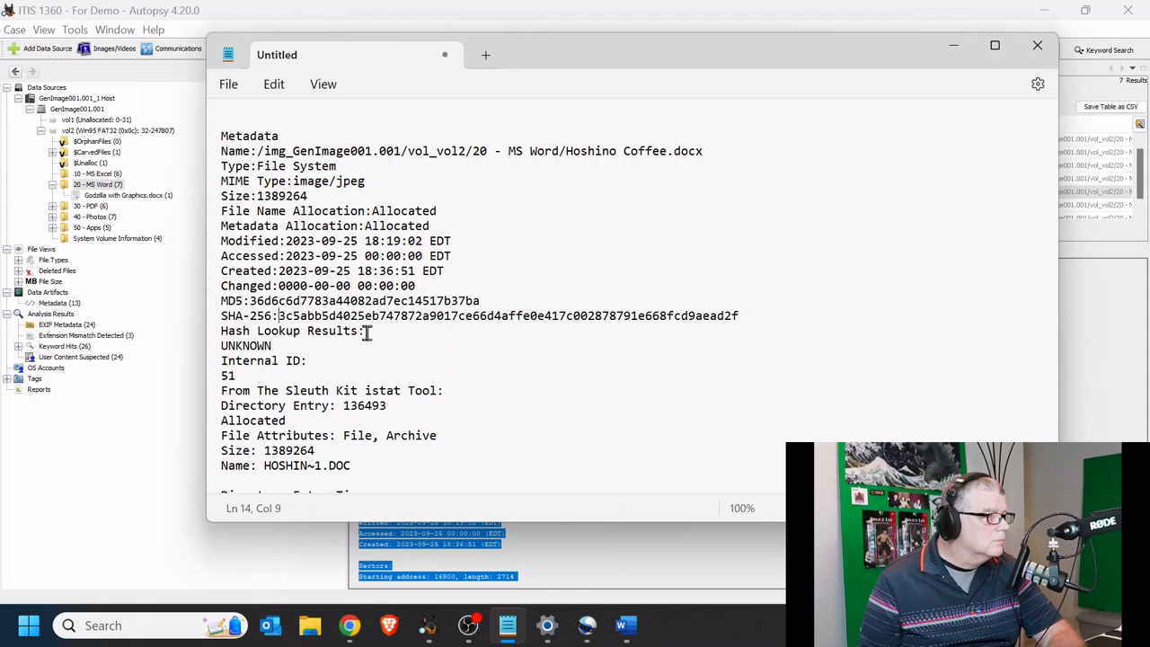
click(358, 330)
key(Delete)
click(352, 343)
key(Delete)
- Copy the entire cleaned metadata text in Notepad, switch to the Word report and move its window higher on the screen
click(531, 222)
key(ctrl+a)
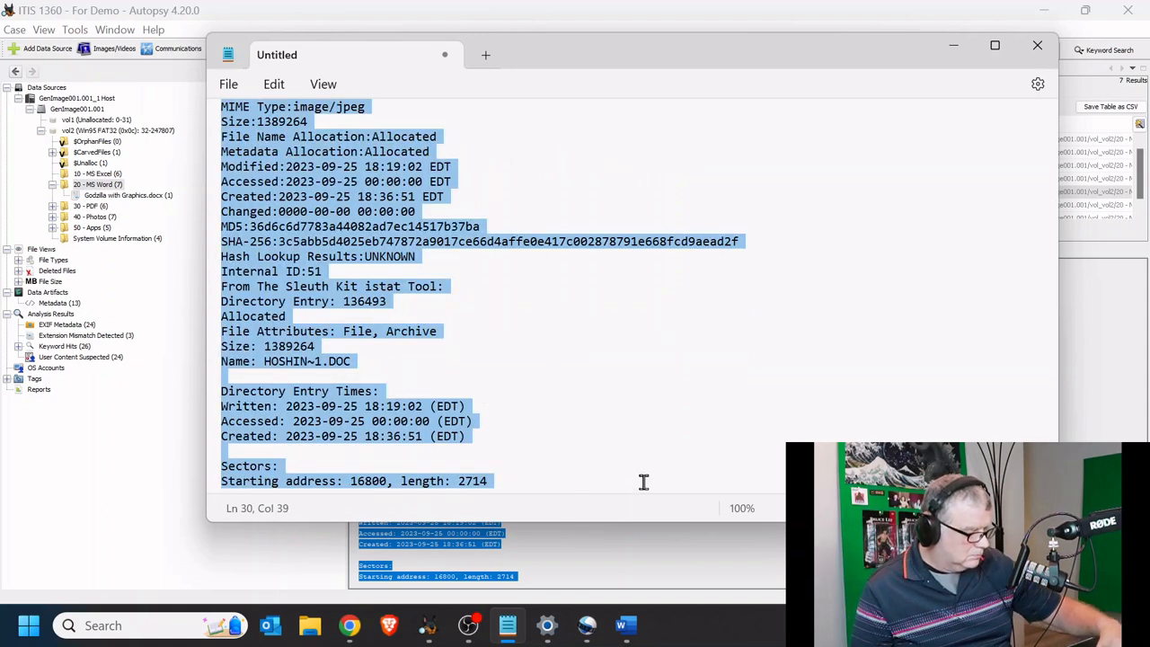
click(626, 624)
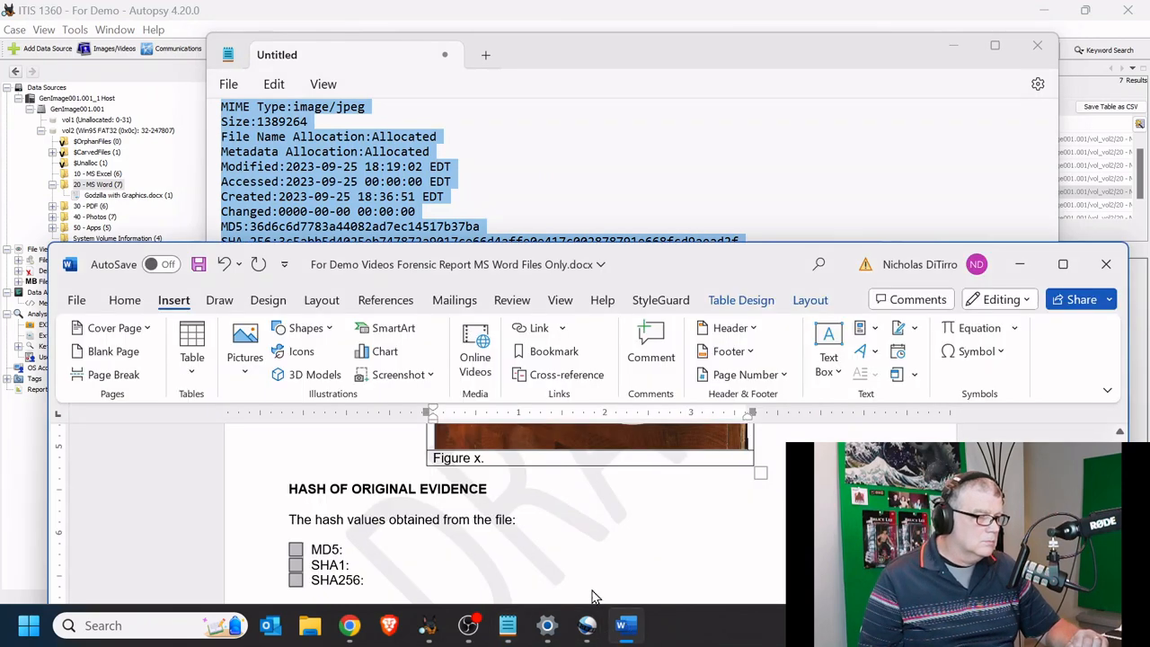
drag(764, 262, 737, 147)
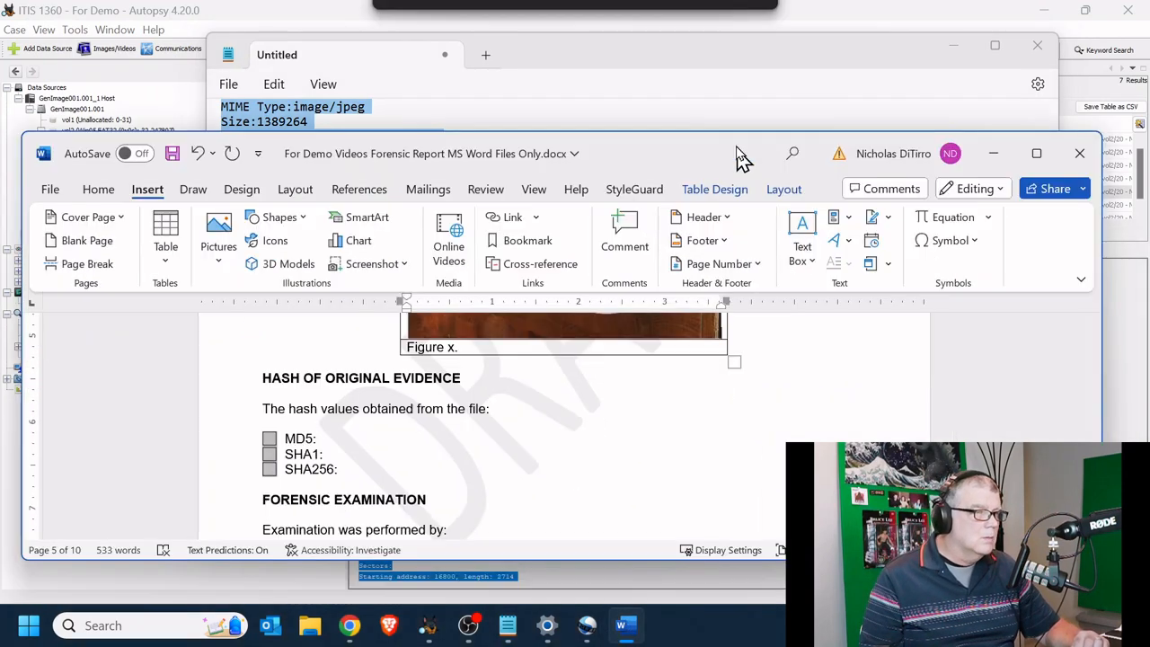
- Replace "Insert name and contact information here." under FORENSIC EXAMINATION in the Hoshino Coffee.docx section with the examiner's full name
scroll(501, 462, down, 1)
scroll(501, 463, down, 1)
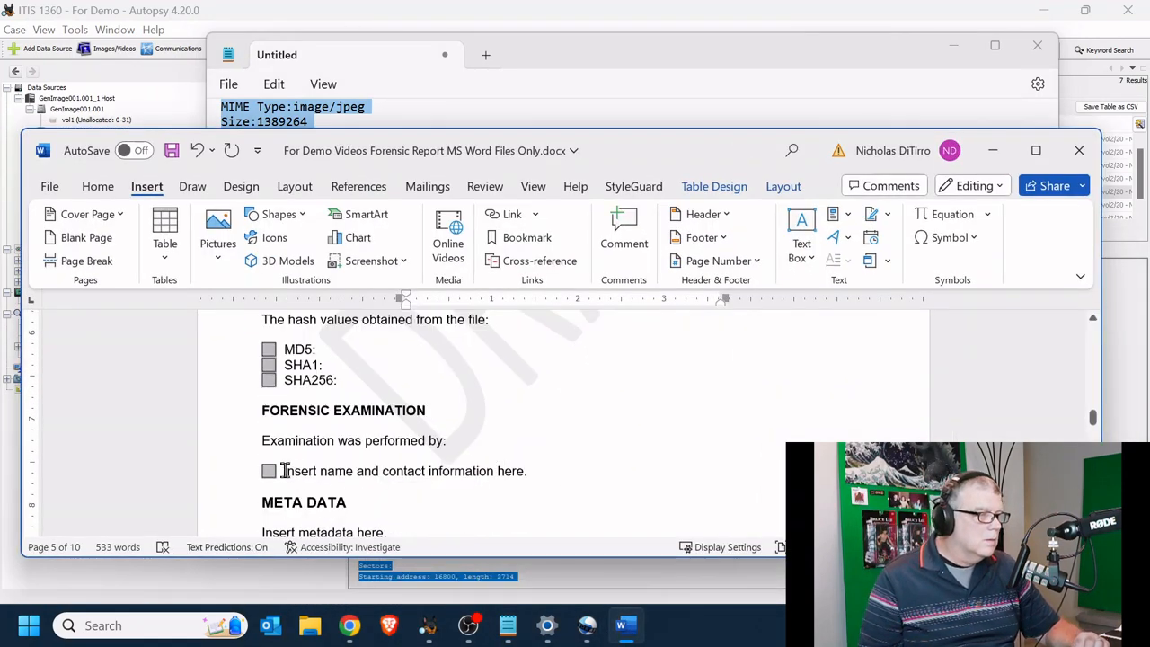
drag(317, 470, 539, 480)
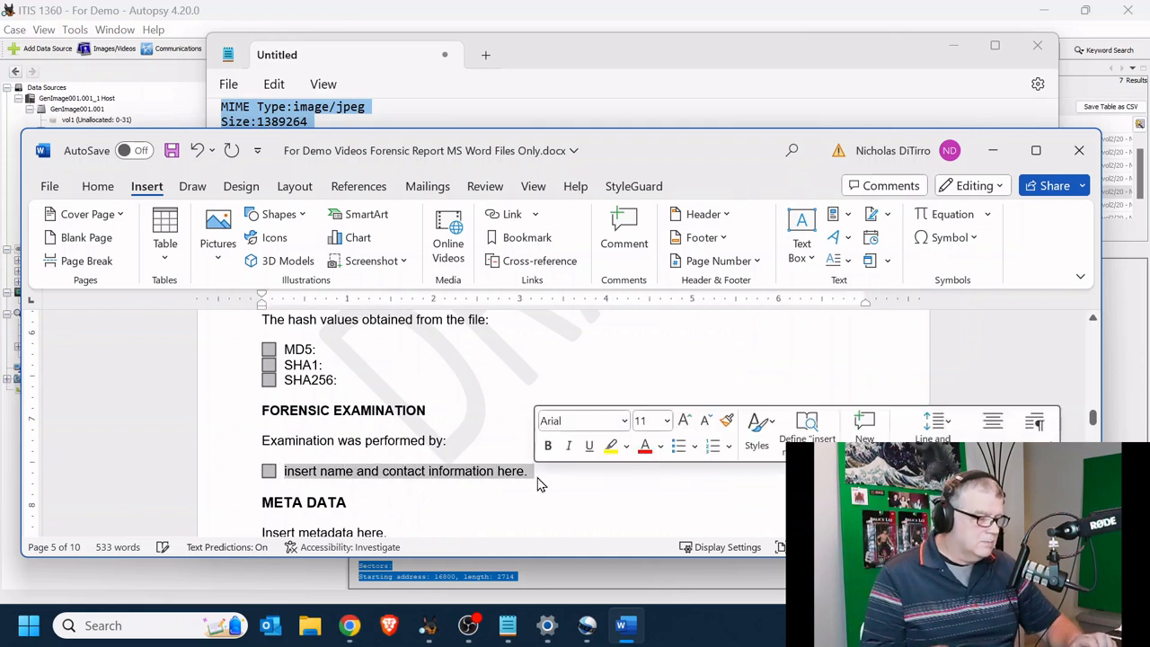
key(BackSpace)
text(Nicholas A. DiTirro)
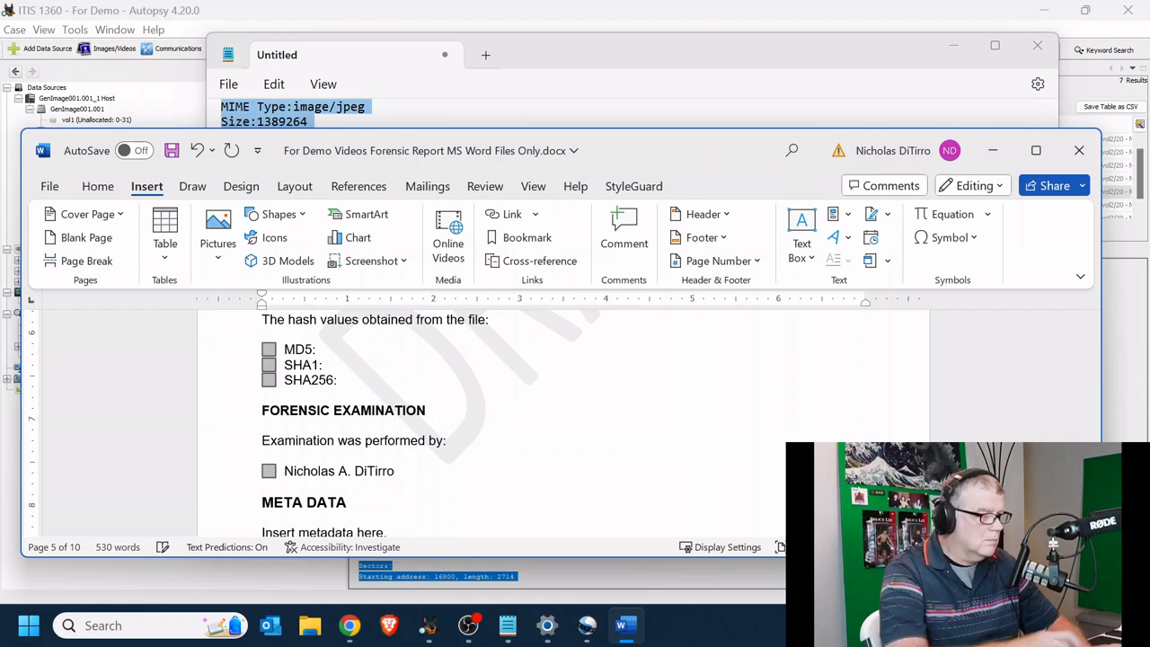
- Replace "Insert metadata here." under META DATA in the Hoshino Coffee.docx section with the copied metadata text
scroll(409, 485, down, 4)
drag(395, 446, 261, 449)
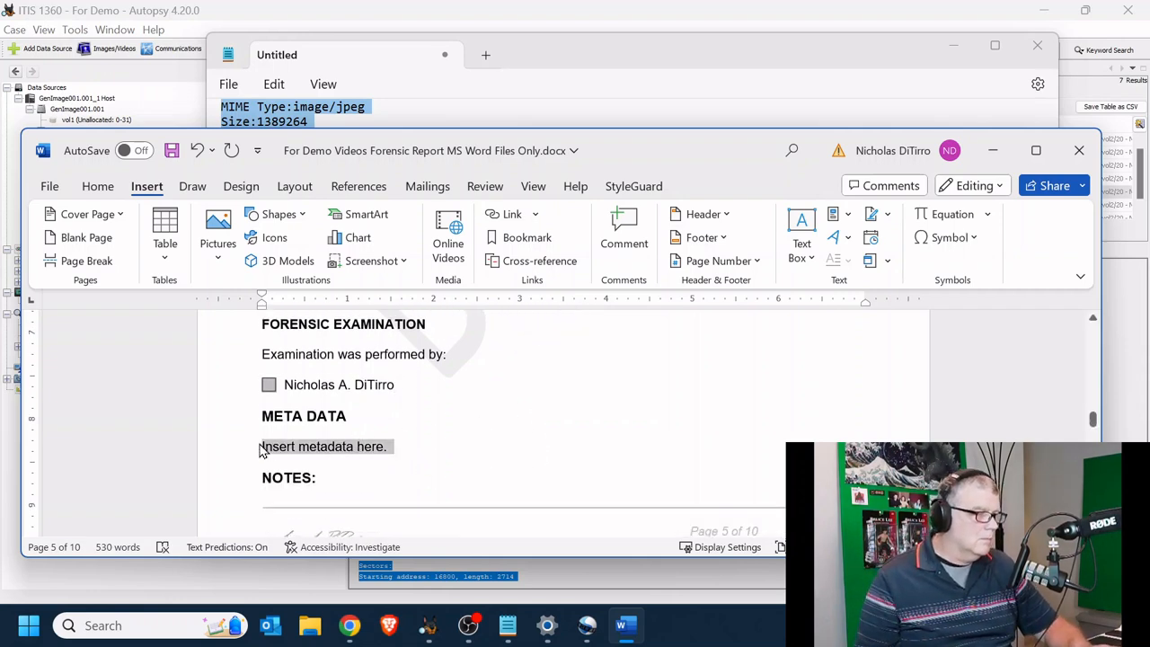
key(ctrl+v)
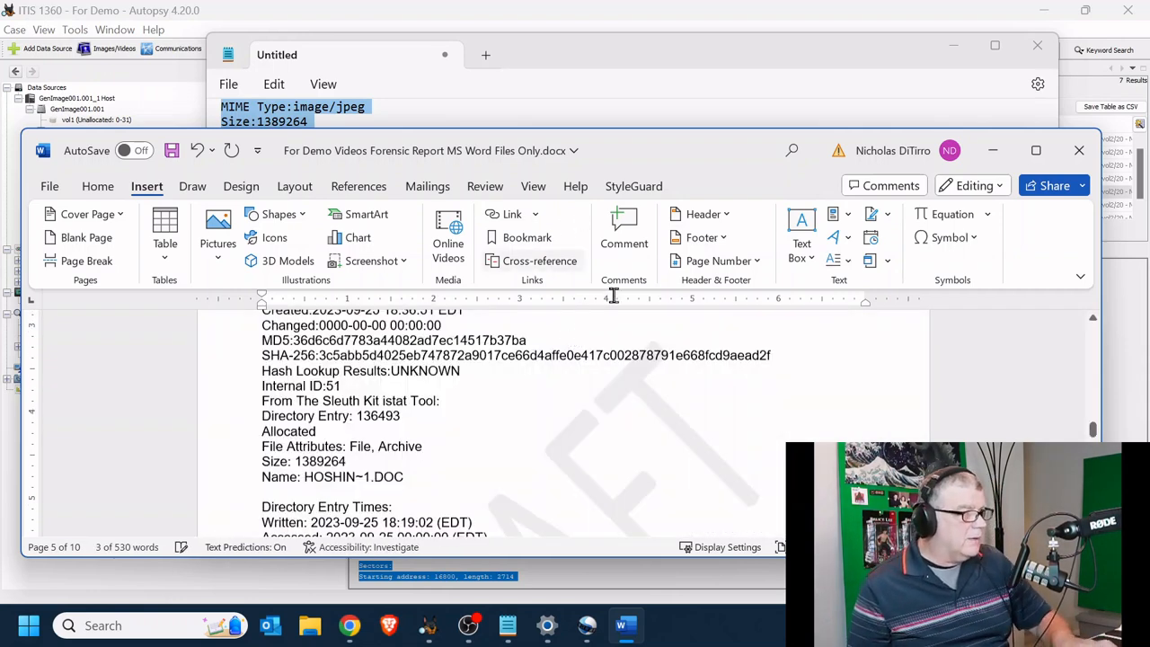
scroll(584, 330, down, 2)
- Switch to Autopsy, copy the entire Analysis Results text of Hoshino Coffee.docx and paste it over the existing text in Notepad
click(647, 14)
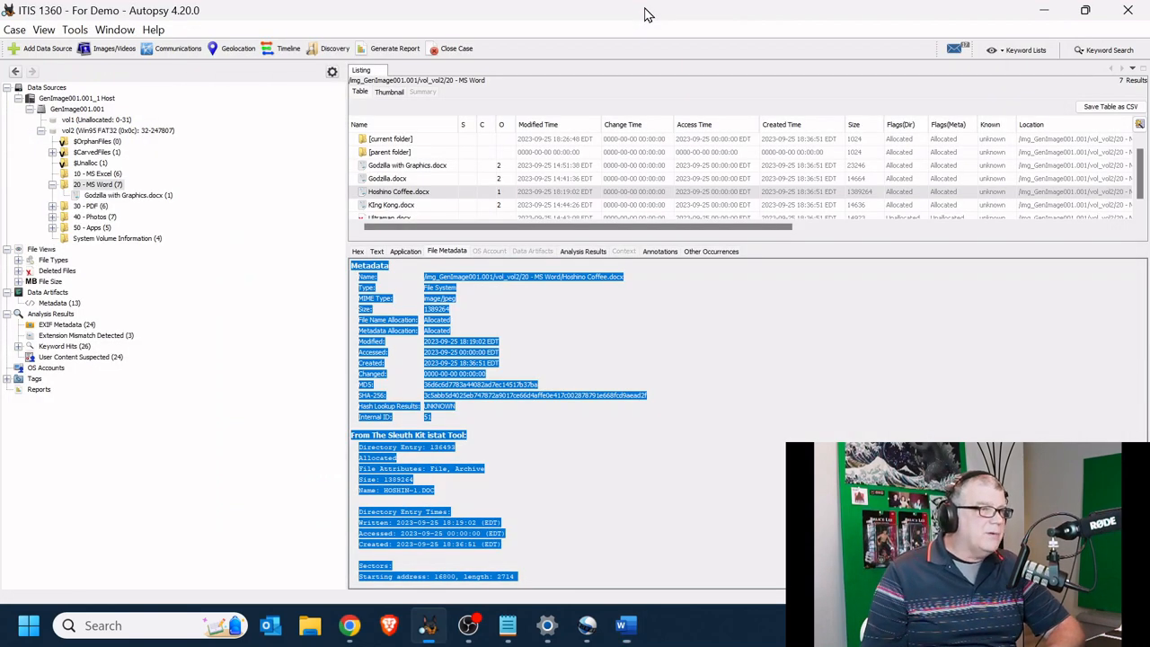
click(584, 253)
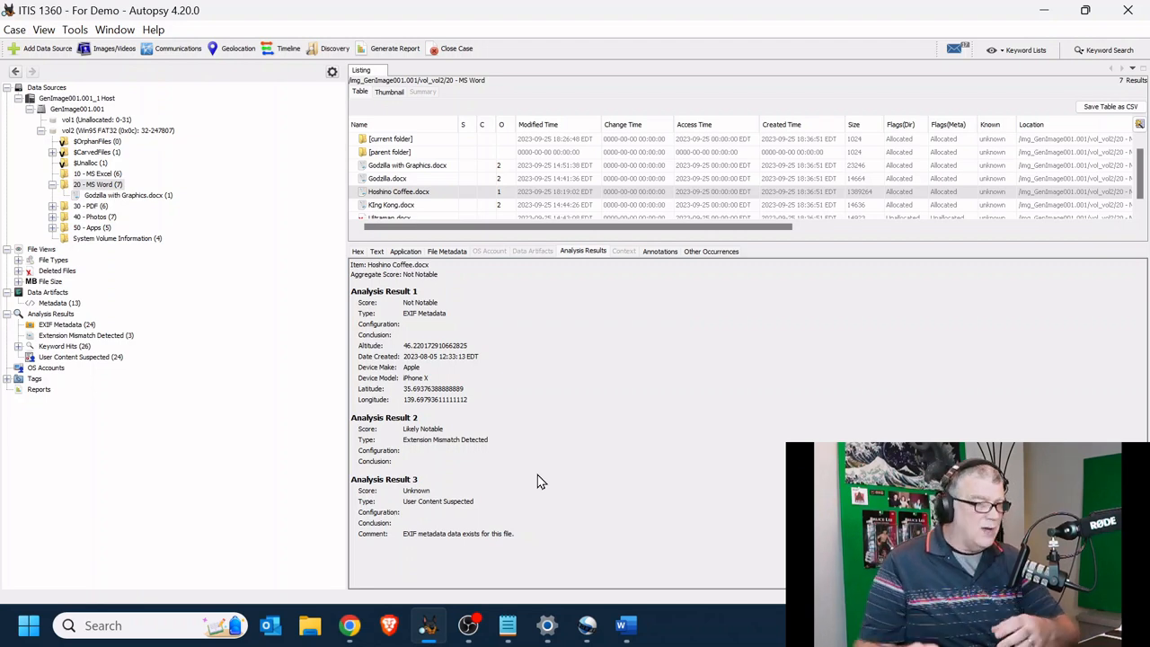
key(ctrl+a)
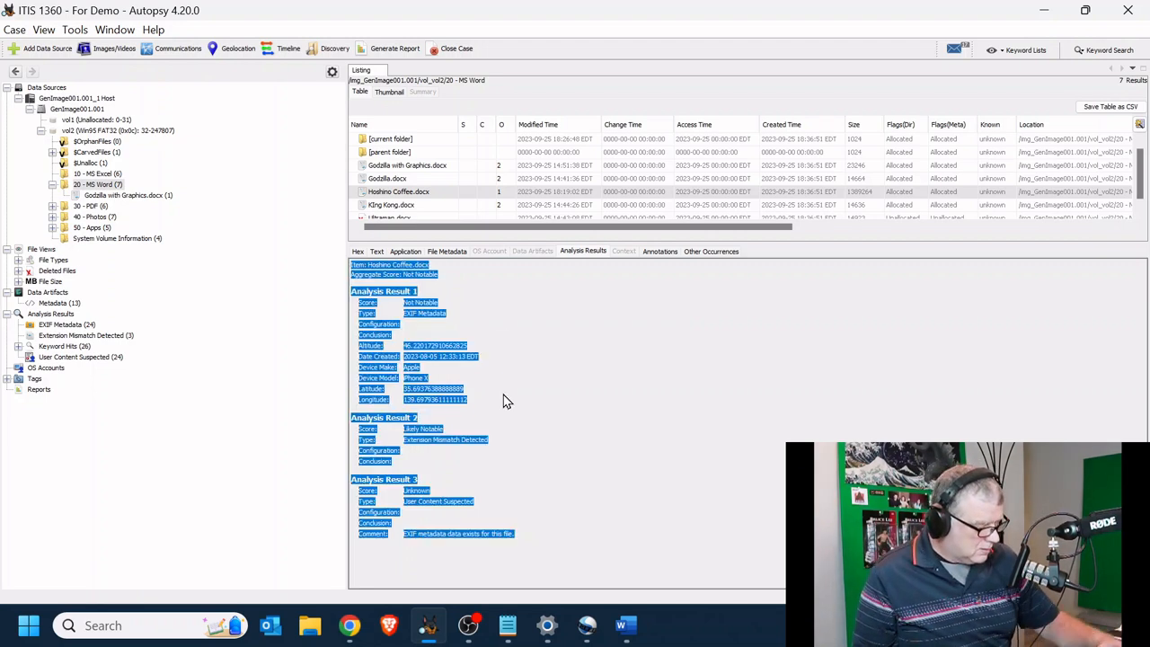
click(508, 625)
click(431, 259)
key(ctrl+a)
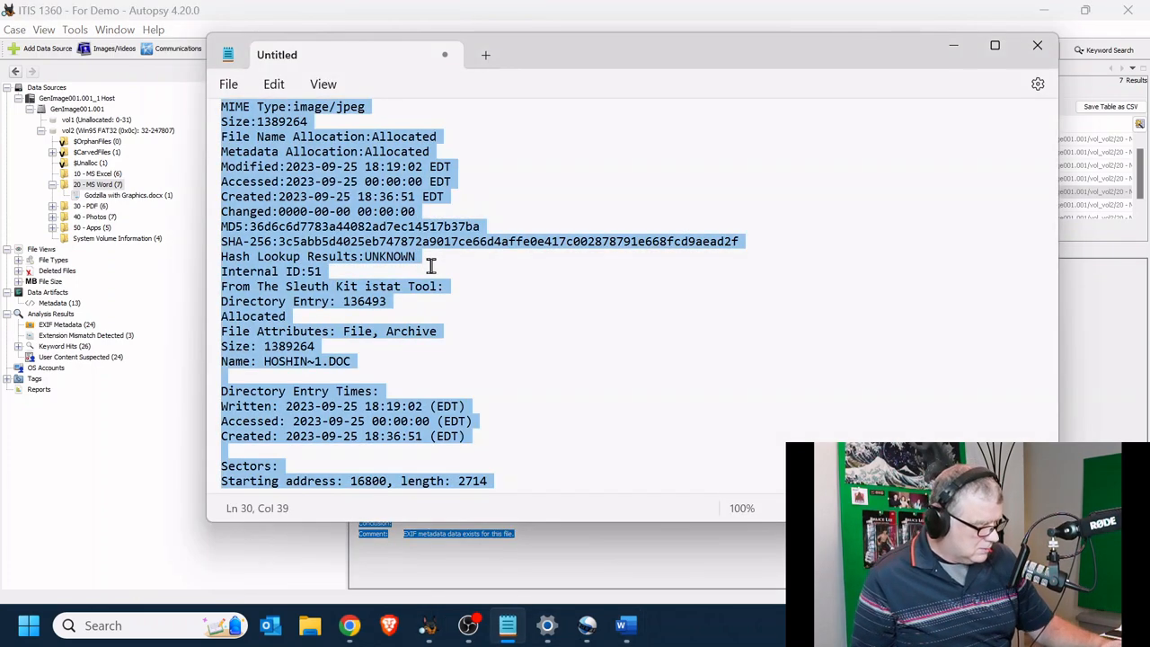
key(ctrl+v)
- Join the Analysis Result 1 Score, Type, Altitude and Date Created values onto the same lines as their labels
scroll(437, 260, up, 1)
scroll(437, 261, up, 6)
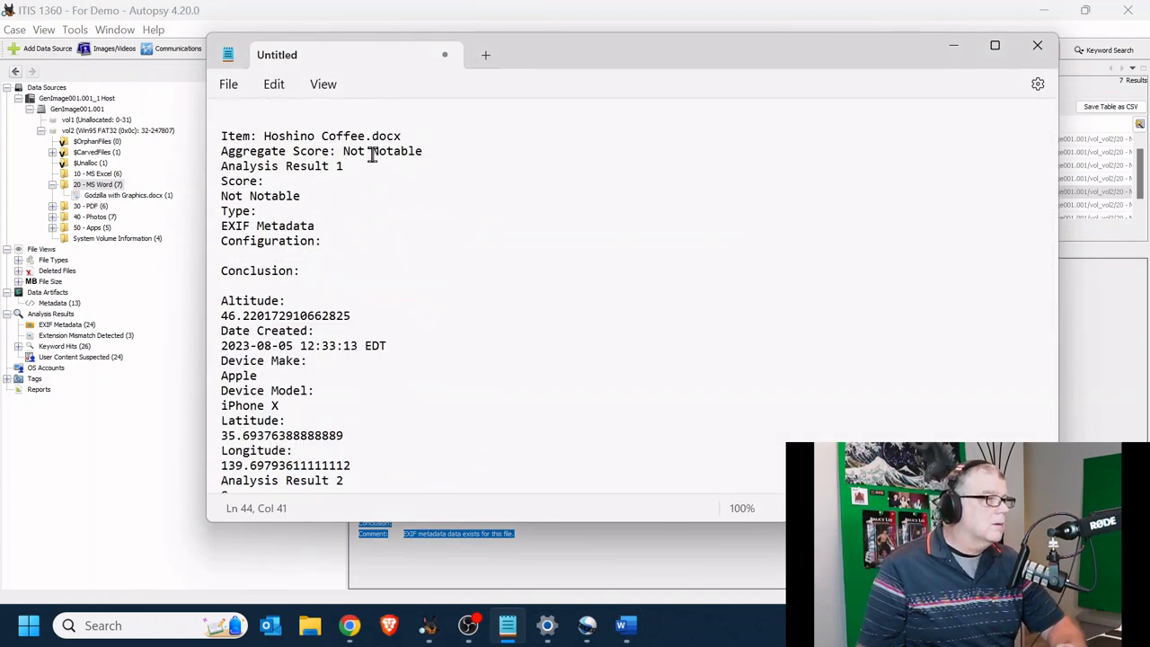
click(286, 184)
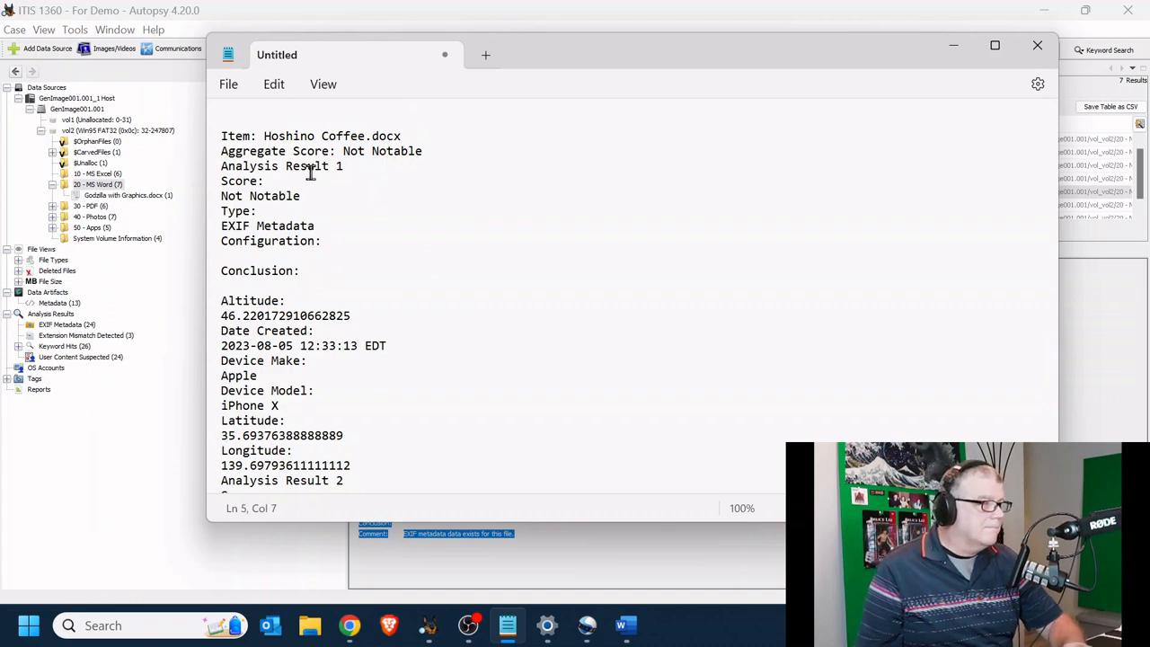
key(Delete)
click(308, 196)
key(Delete)
click(319, 243)
click(314, 270)
key(Delete)
click(331, 286)
key(Delete)
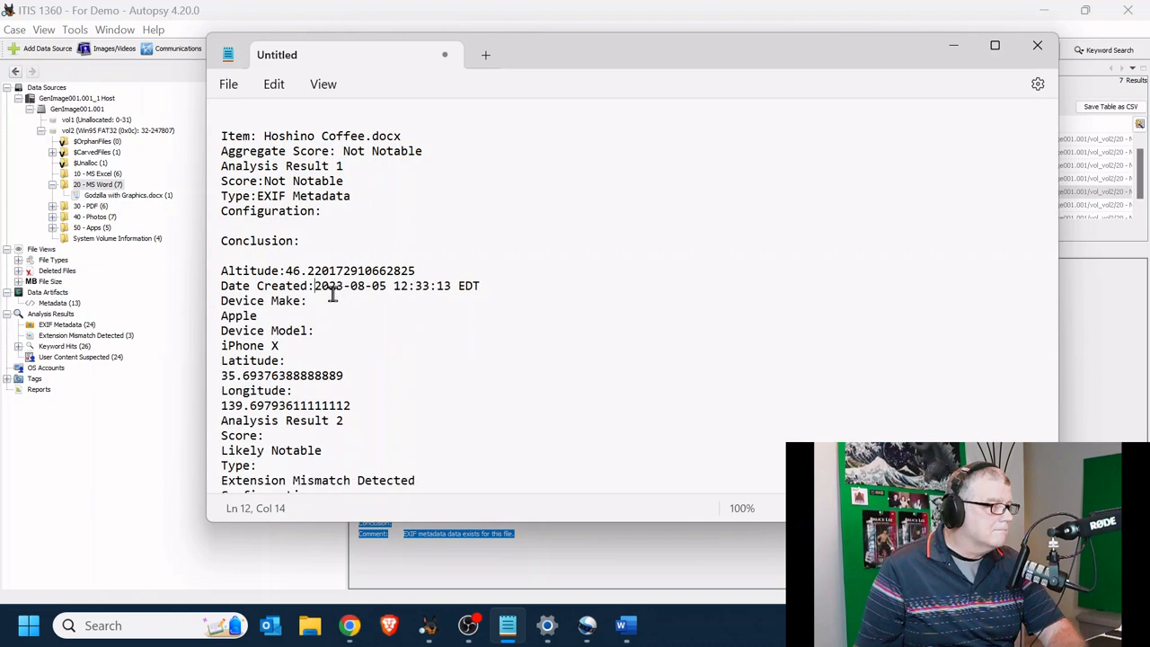
- Join the Device Make, Device Model, Latitude and Longitude values onto the same lines as their labels
click(325, 303)
key(Delete)
click(317, 316)
key(Delete)
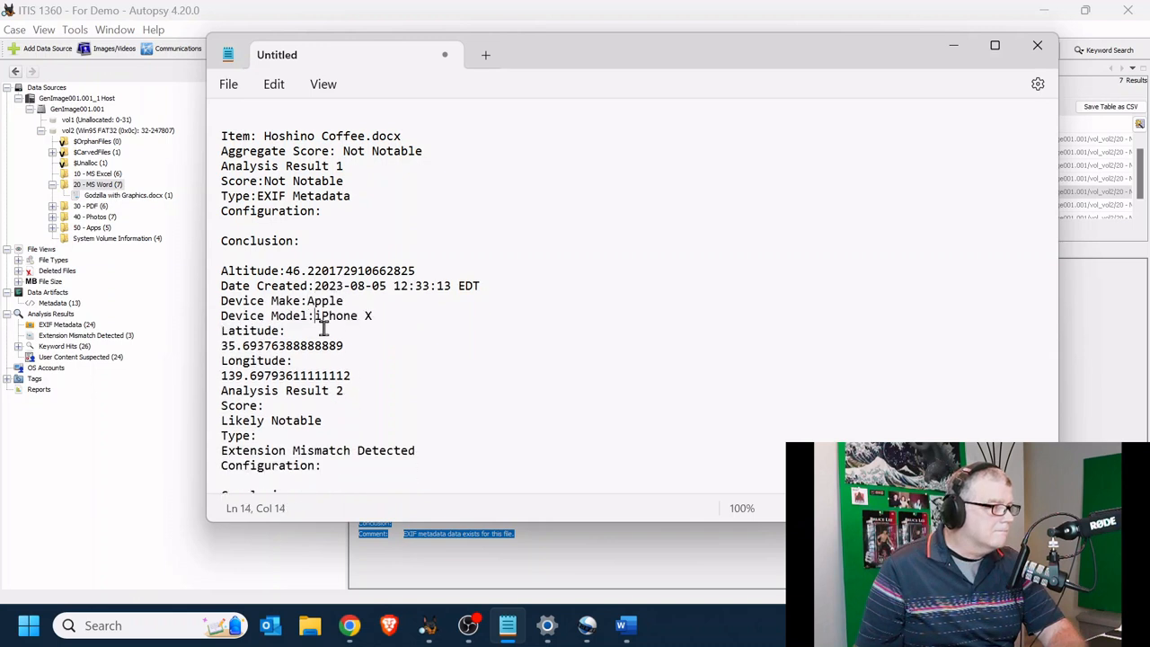
click(321, 333)
key(Delete)
click(321, 347)
key(Delete)
- Join the Score and Type values of Analysis Result 2 and Analysis Result 3 onto the same lines as their labels
click(304, 376)
key(Delete)
click(300, 406)
key(Delete)
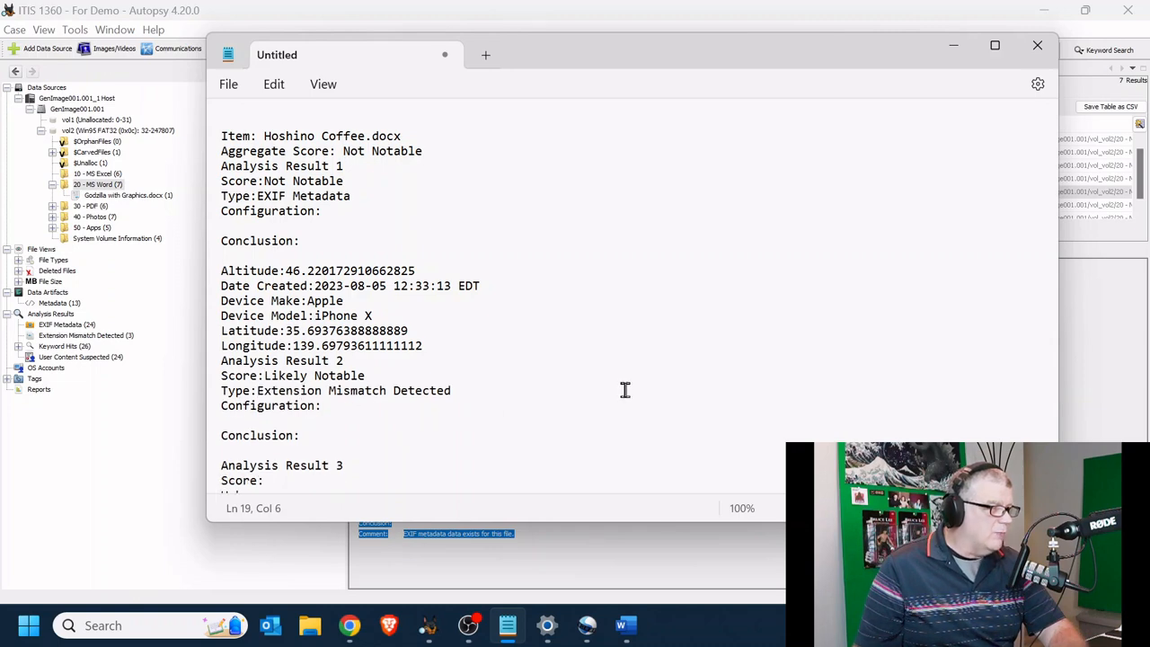
click(554, 360)
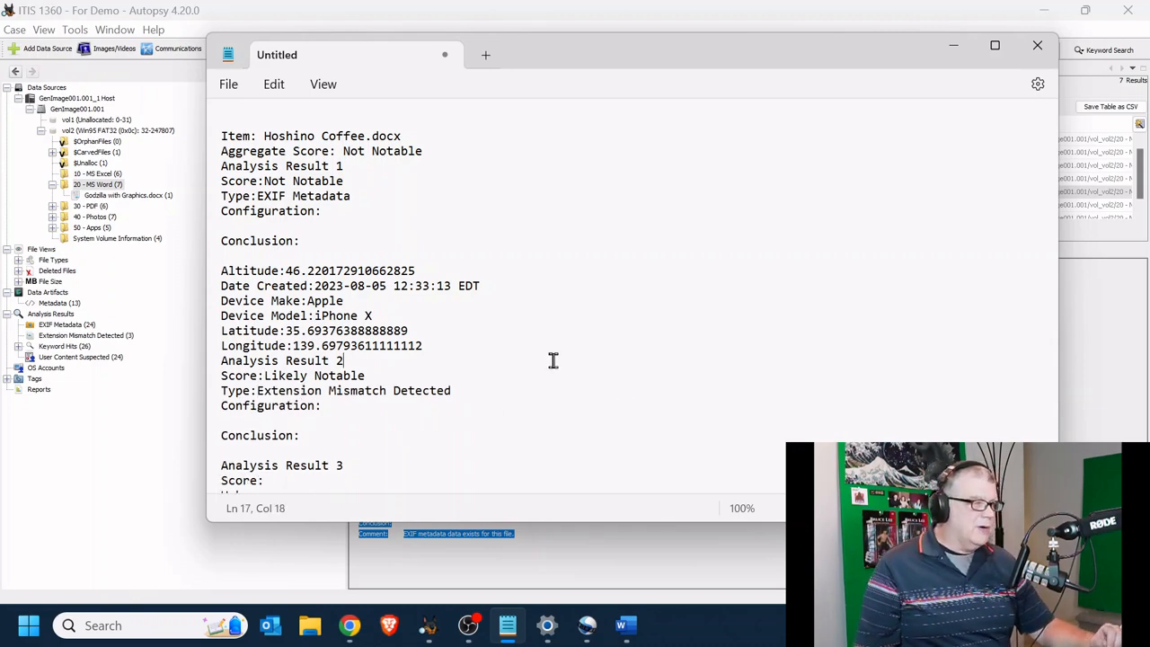
scroll(554, 360, down, 3)
click(308, 352)
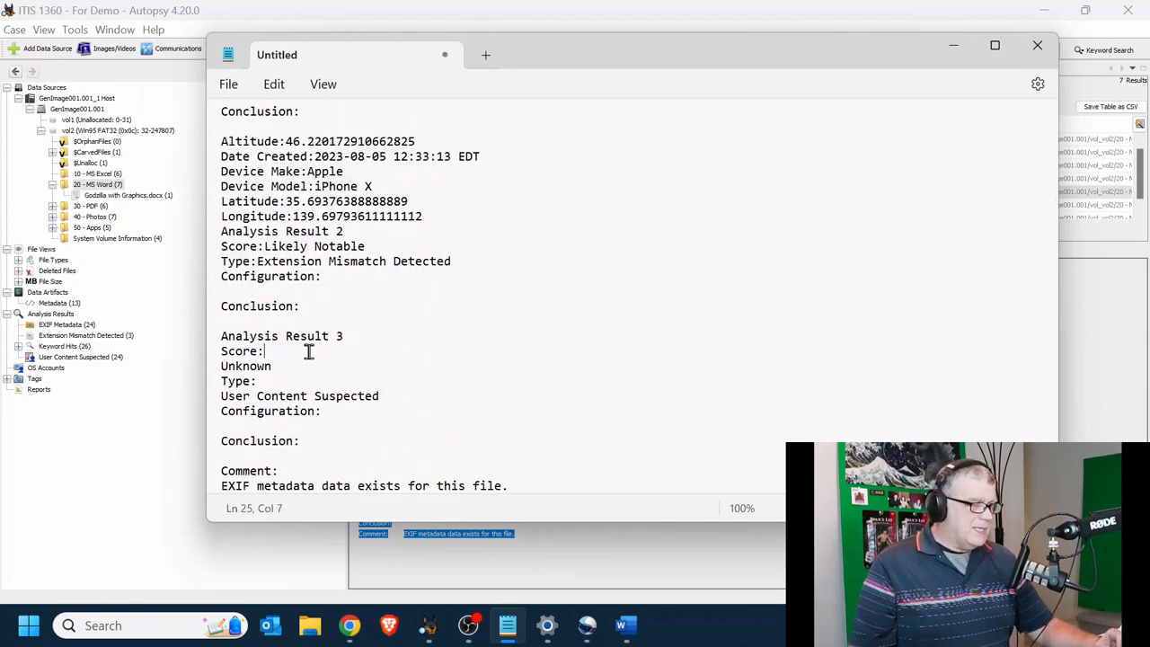
key(Delete)
click(300, 366)
key(Delete)
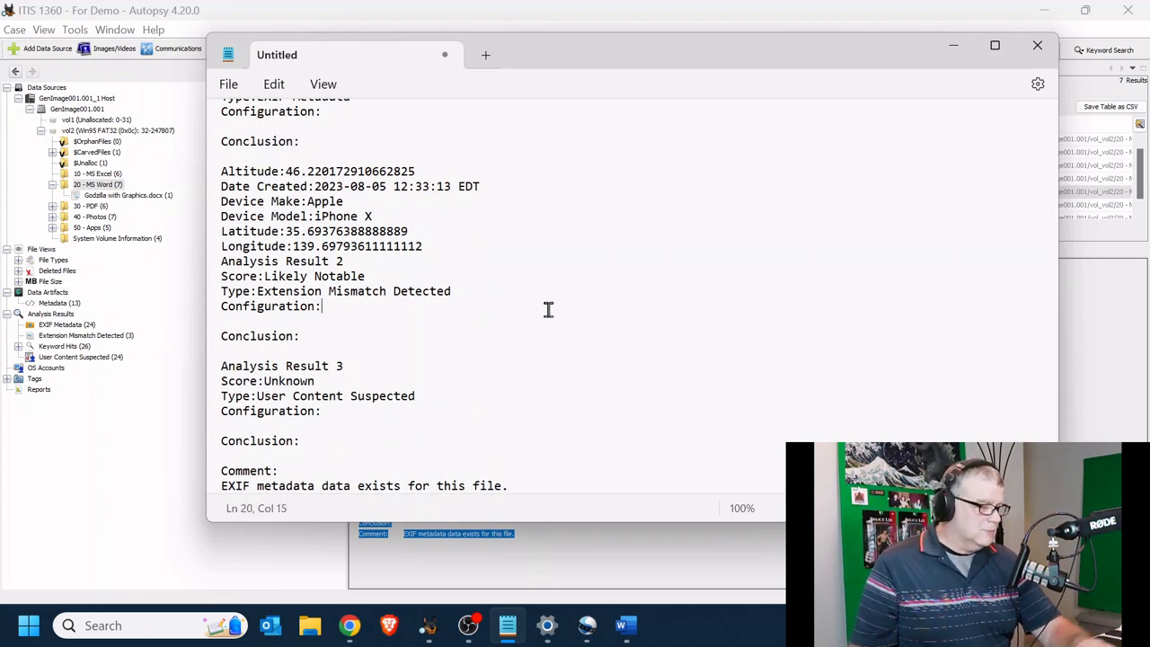
- Copy the whole cleaned analysis text and paste it into the Word report below the "Starting address" line, separated by blank lines
key(ctrl+a)
click(627, 625)
scroll(555, 456, down, 4)
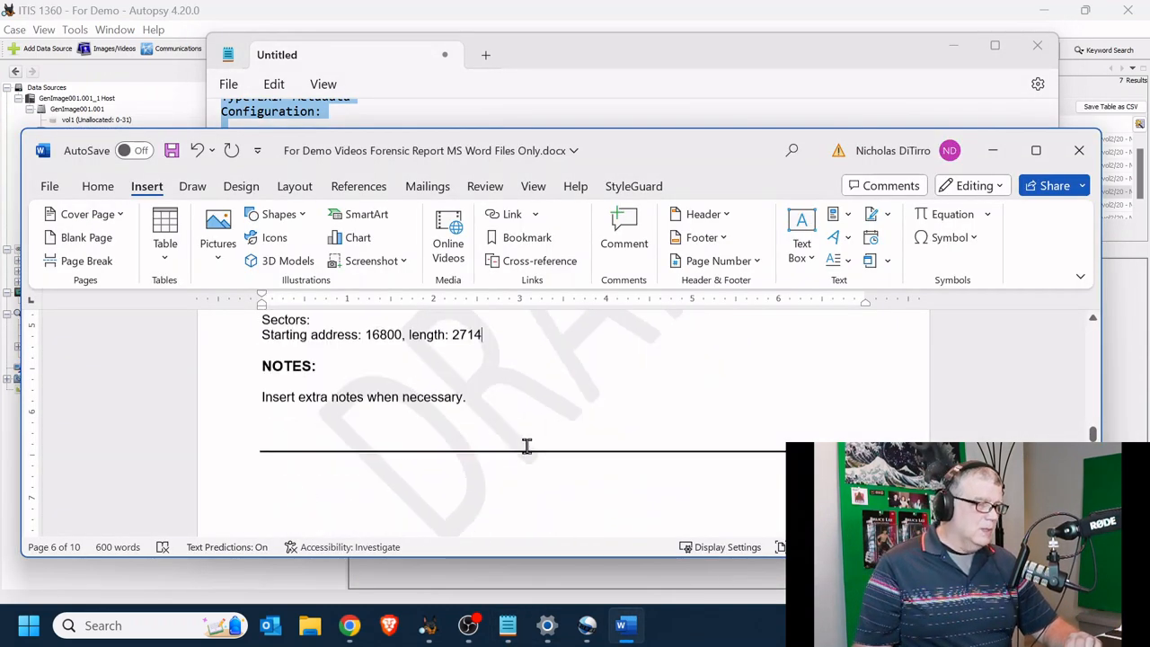
click(513, 335)
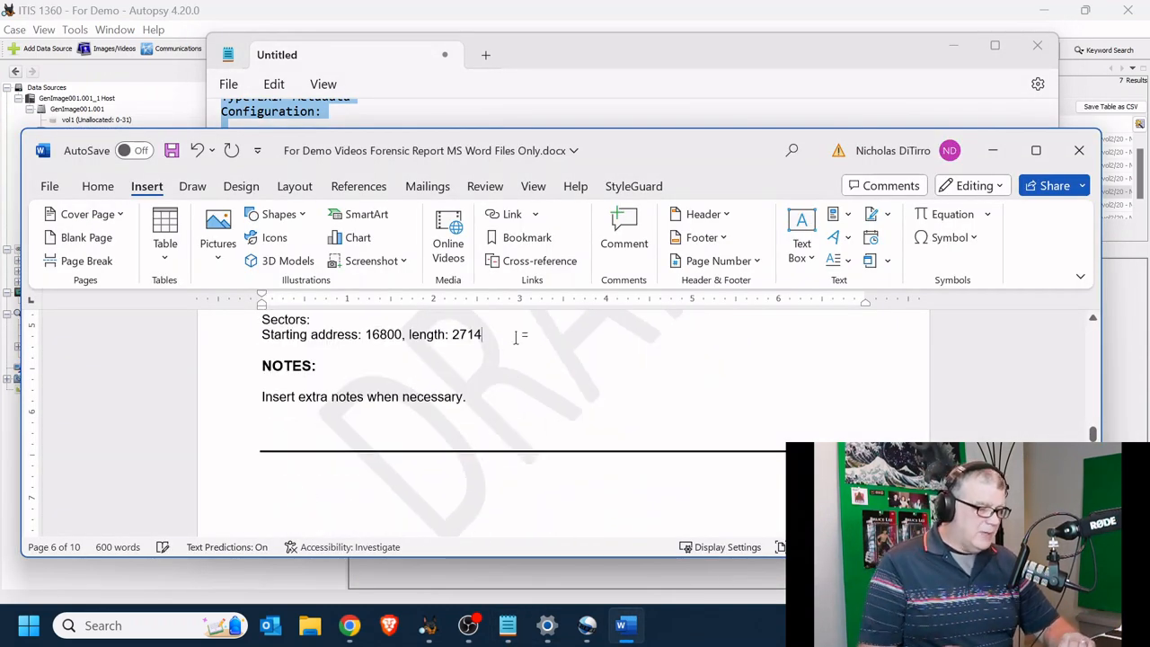
key(Return)
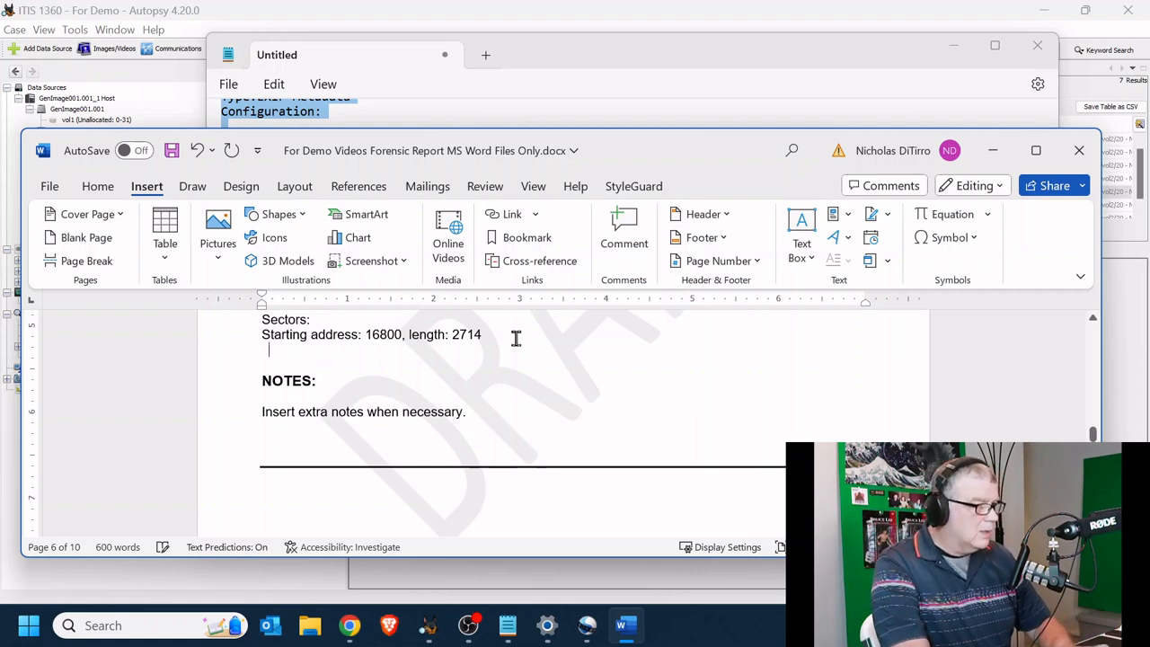
key(Return)
key(ctrl+v)
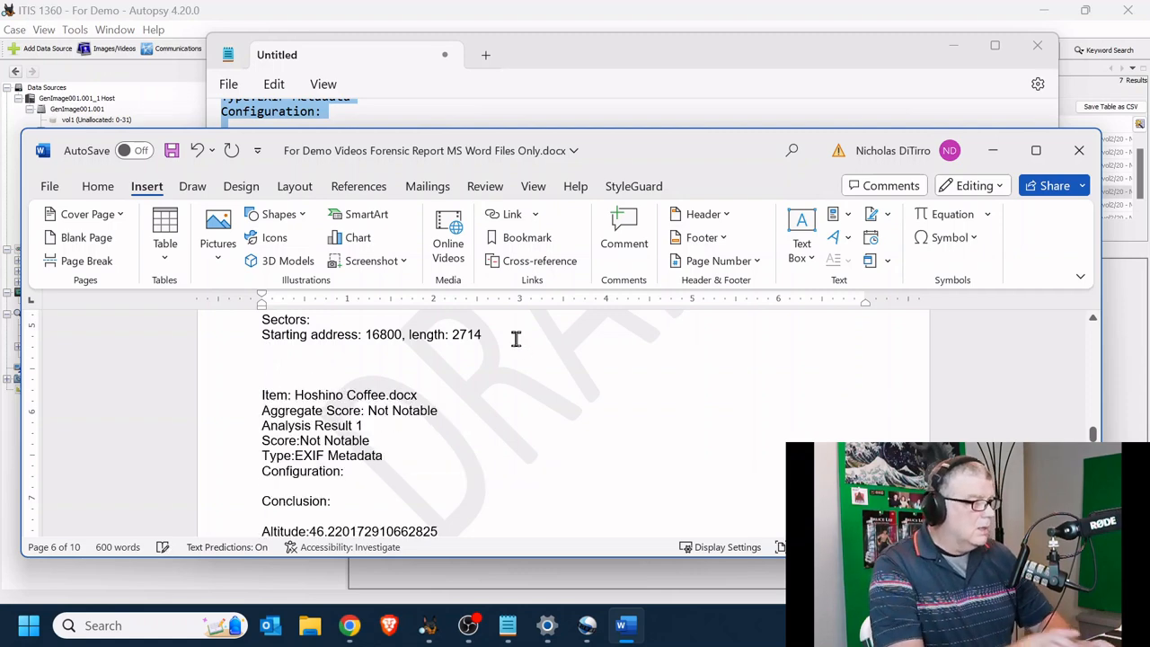
- Highlight the Latitude and Longitude lines of the pasted Analysis Result 1 in yellow
scroll(716, 387, up, 5)
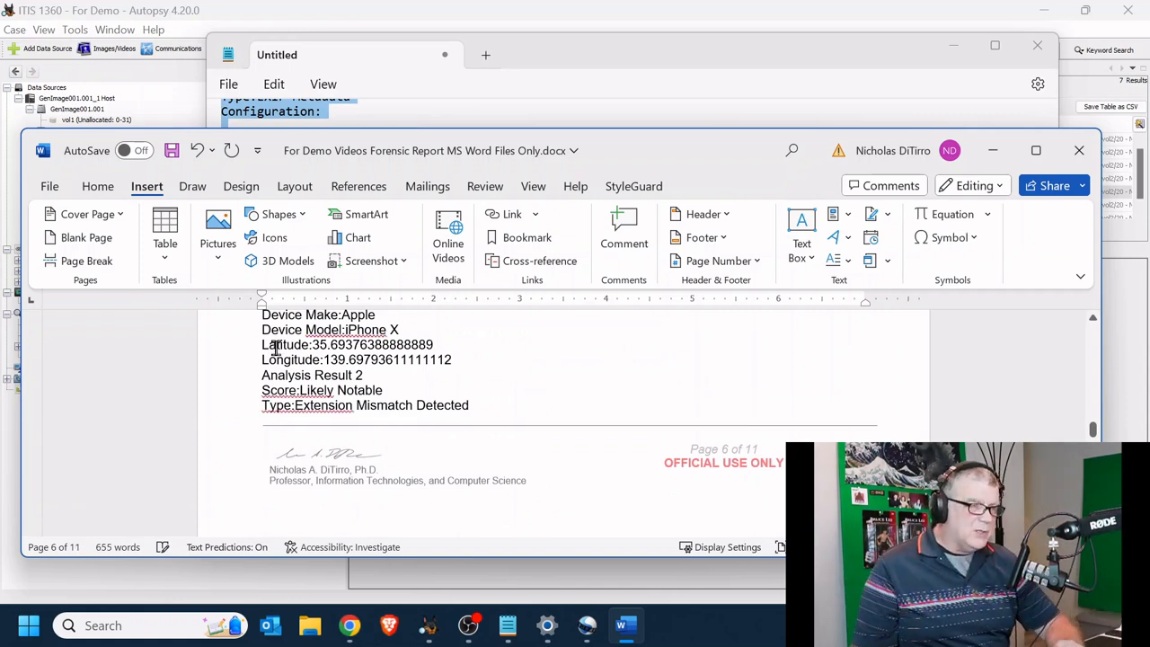
drag(262, 342, 452, 358)
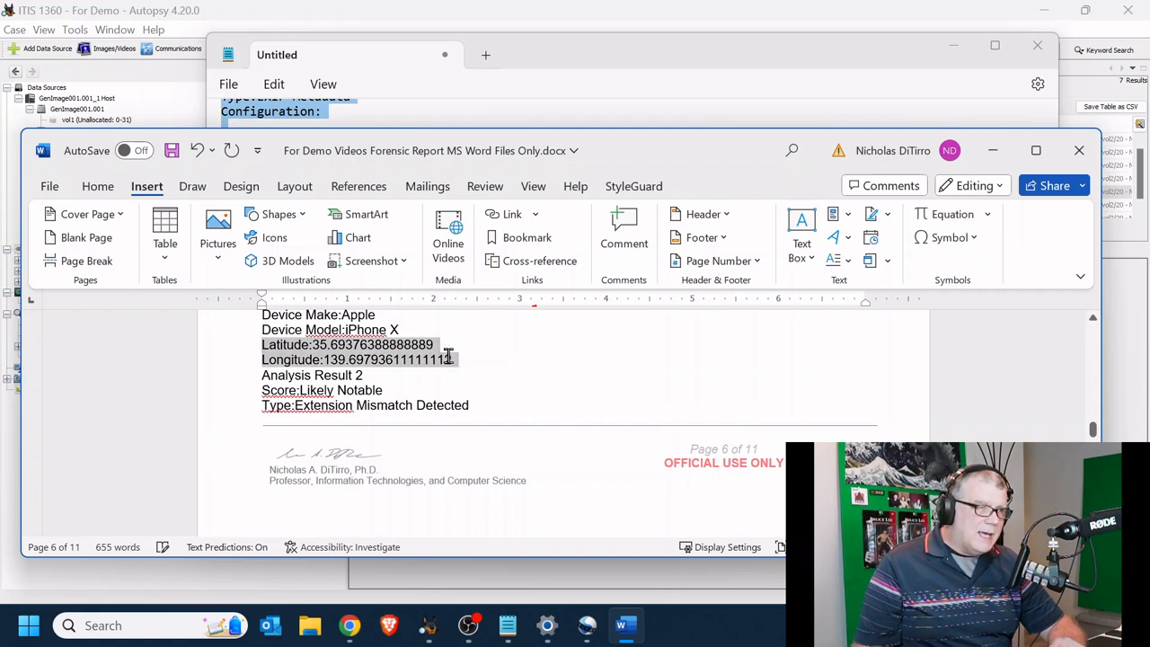
click(111, 190)
click(162, 260)
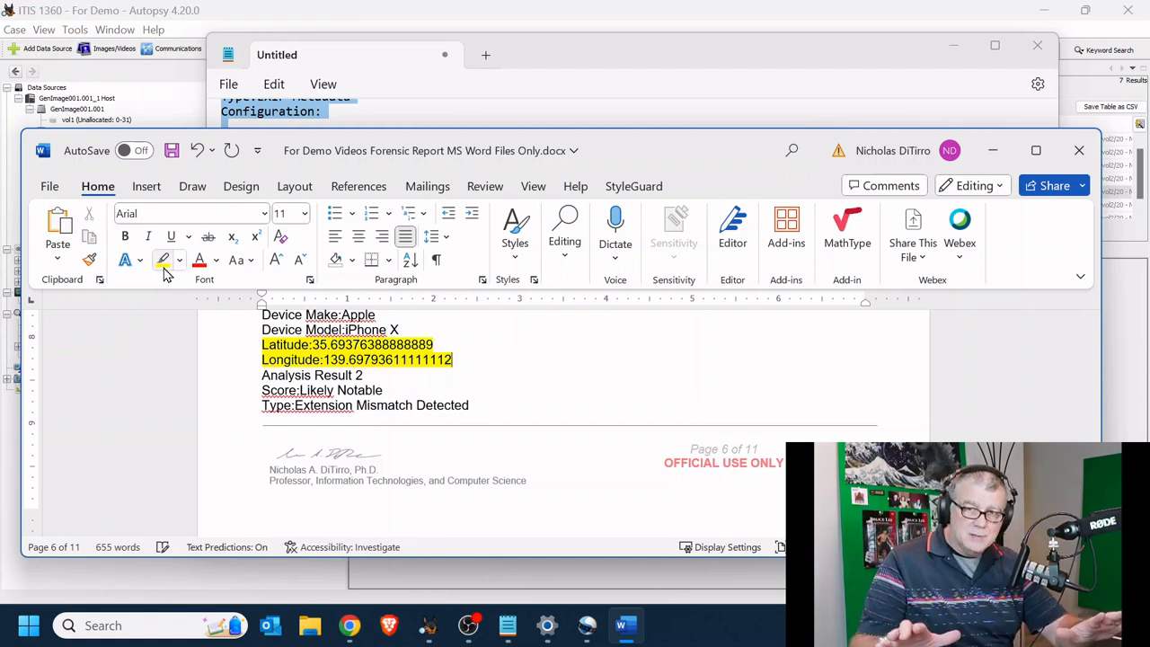
- Replace "Insert extra notes when necessary." under NOTES with "Does not appear to be a MS Word document, appears to be a image with GPS data"
scroll(540, 387, down, 5)
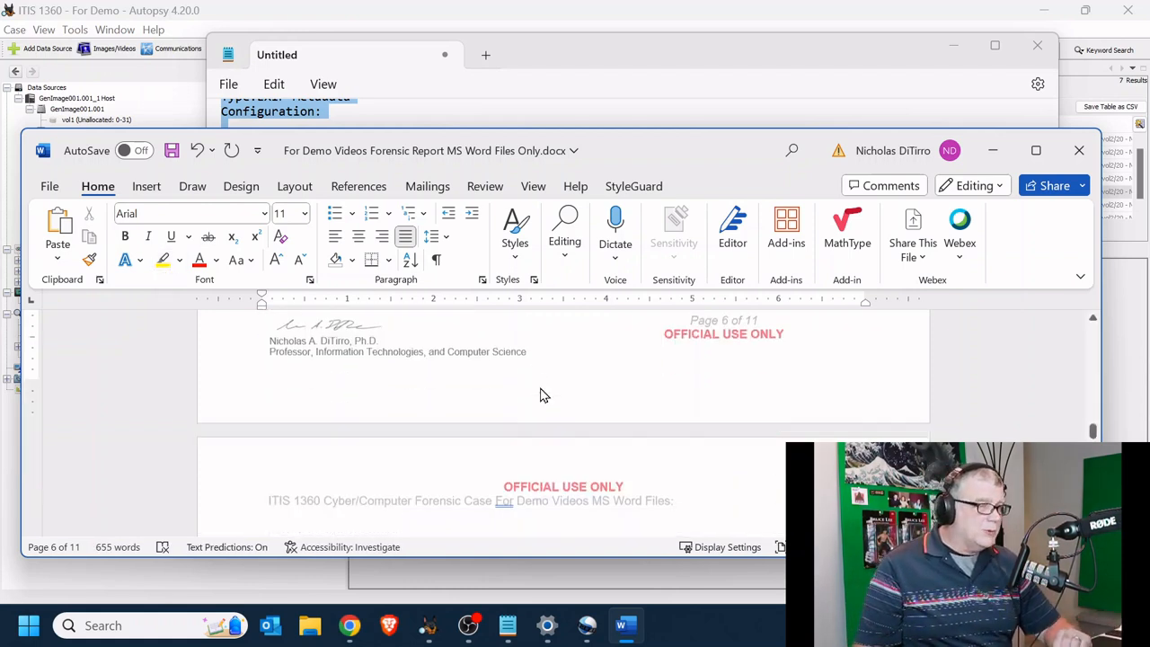
scroll(539, 386, down, 3)
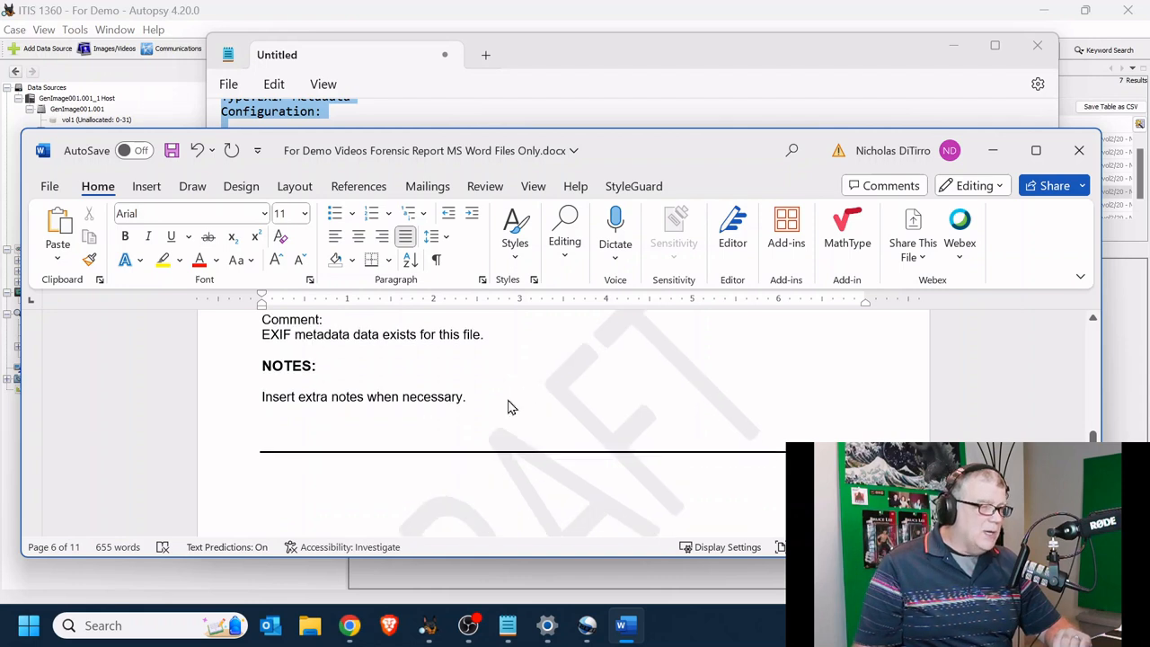
drag(477, 398, 260, 396)
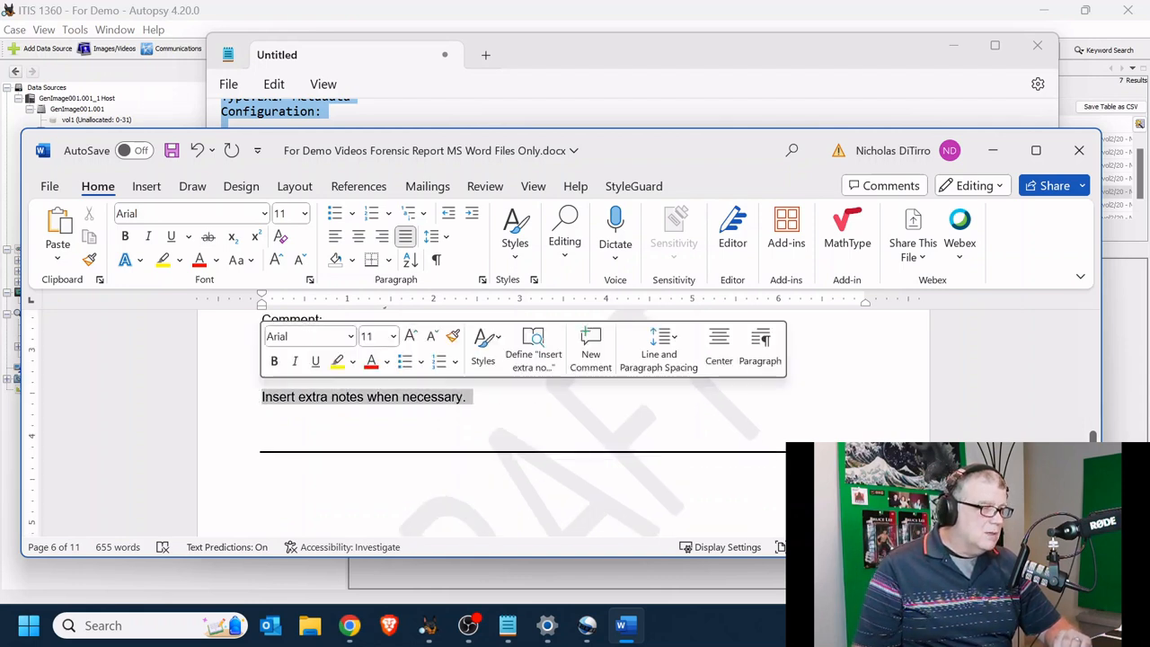
text(DO)
key(BackSpace)
text(oes not)
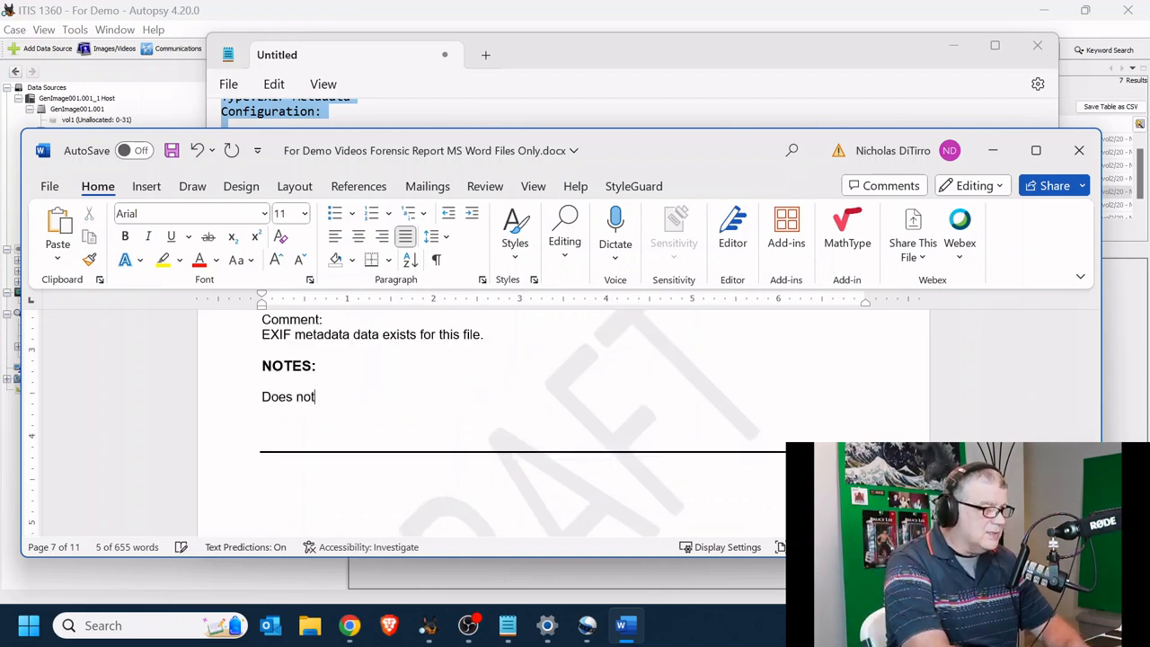
text( appear to be a MS Wo)
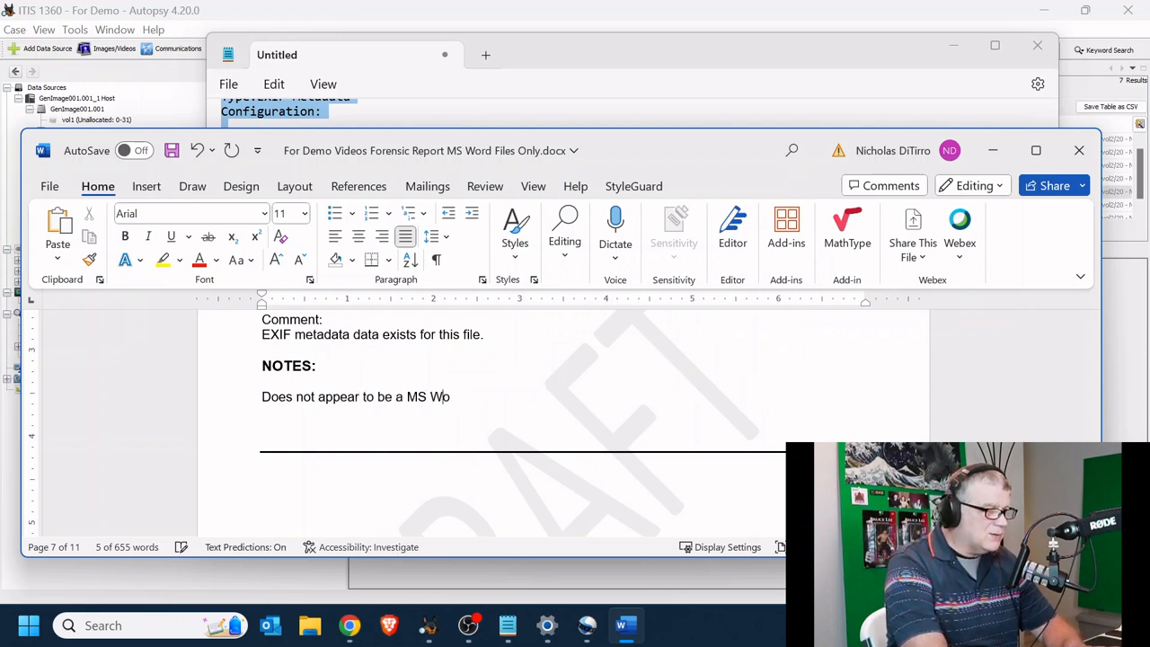
text(rd document, appears to b)
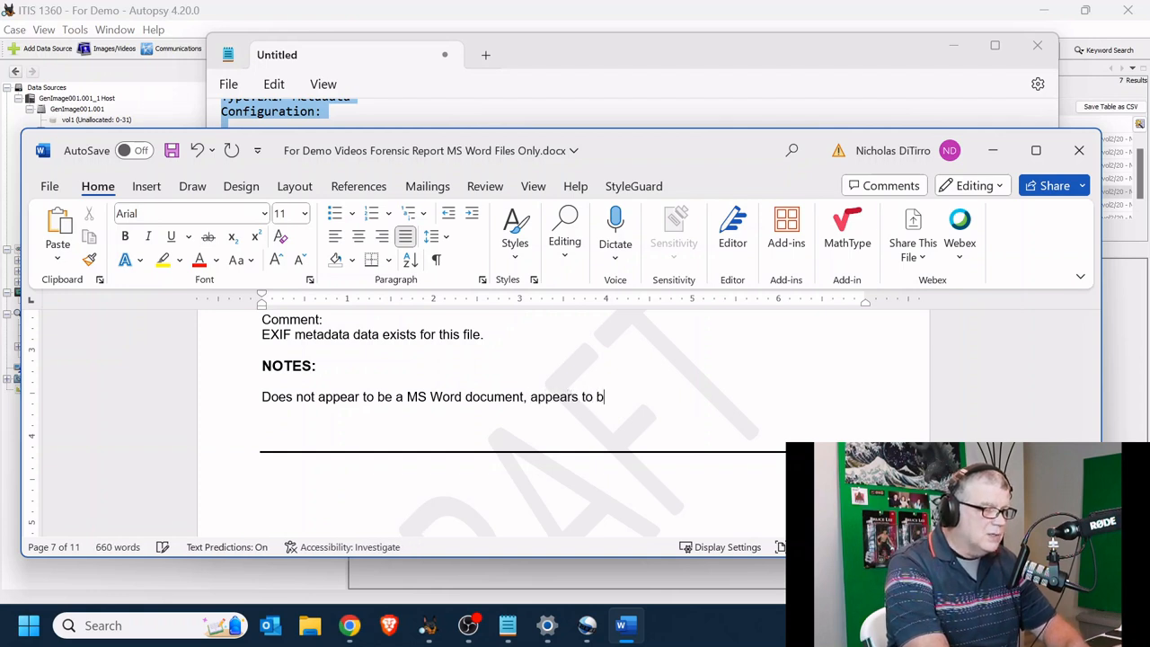
text(e a image)
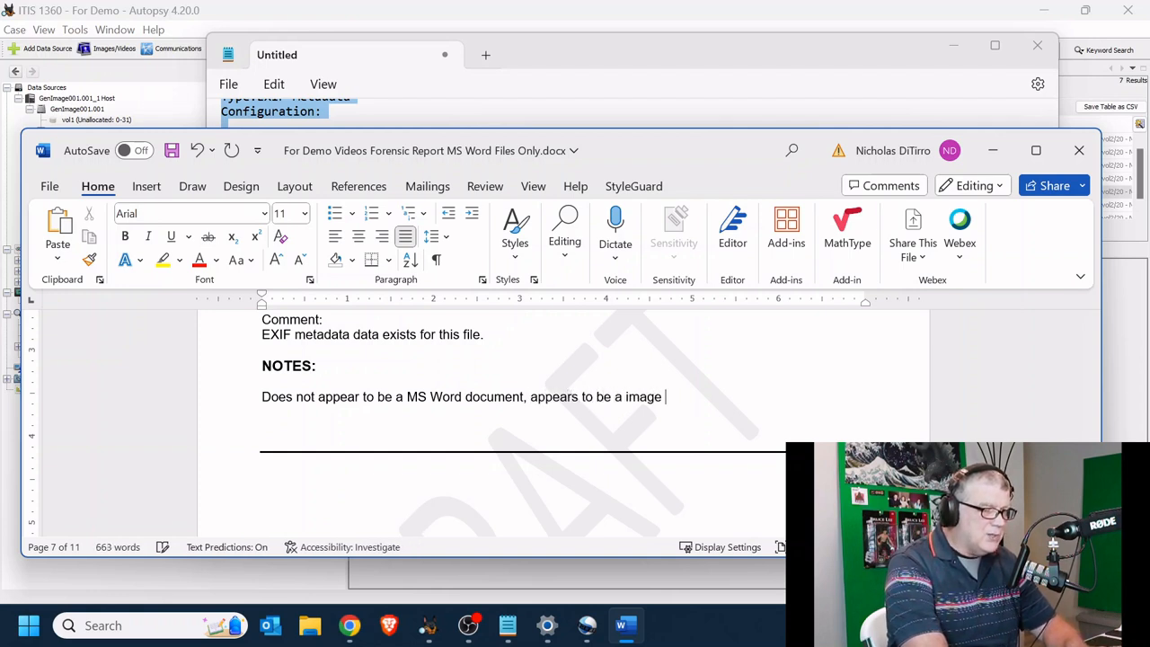
text( with GPS data)
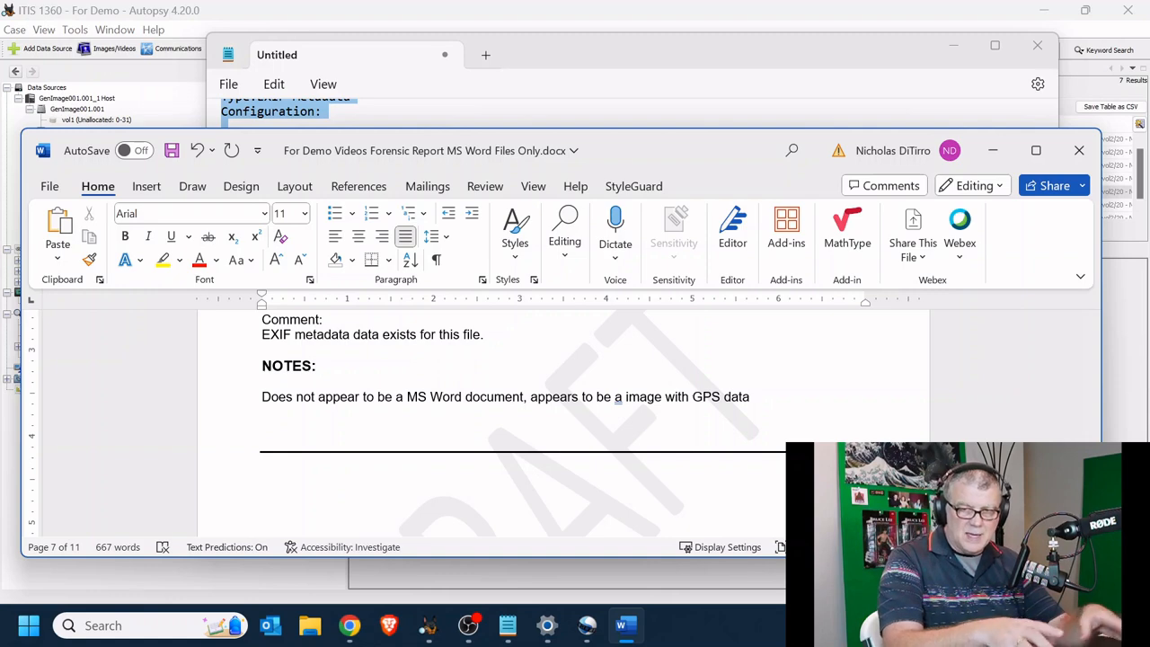
- Switch to Autopsy and display the contents of King Kong.docx from the 20 - MS Word folder
click(572, 9)
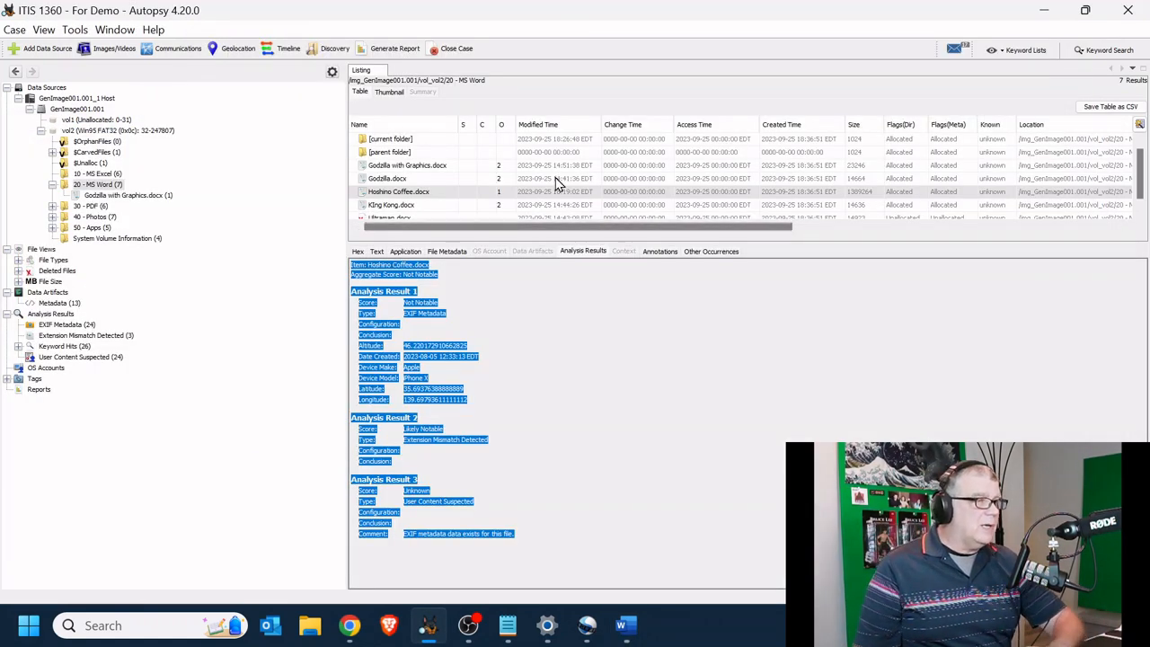
scroll(566, 189, down, 1)
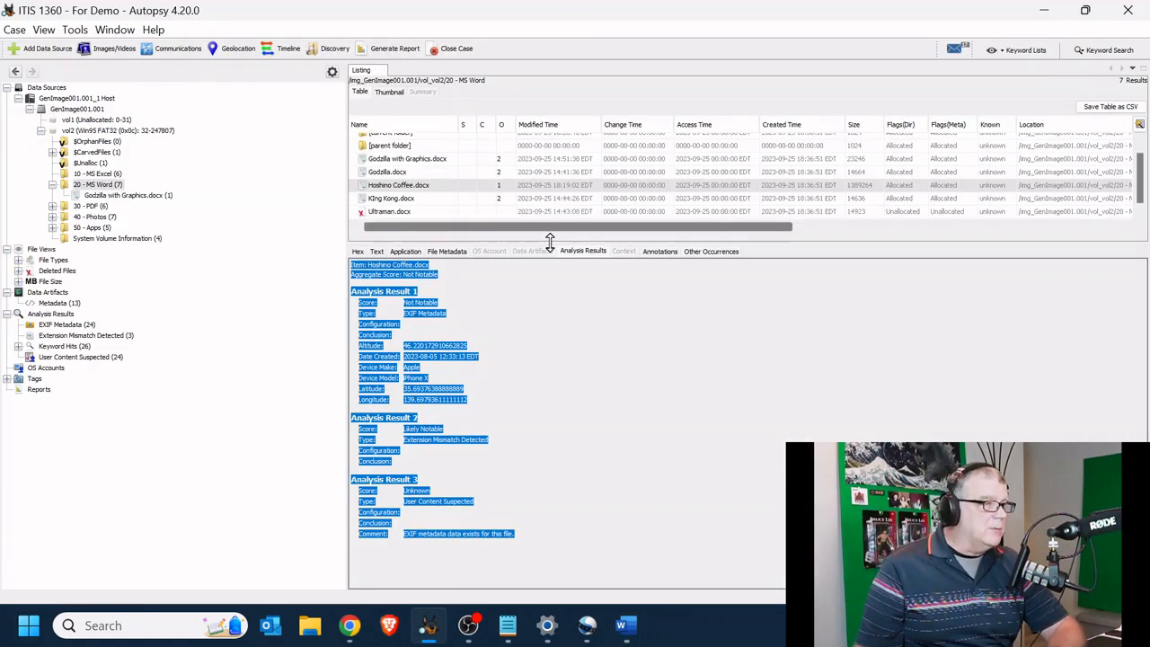
click(393, 199)
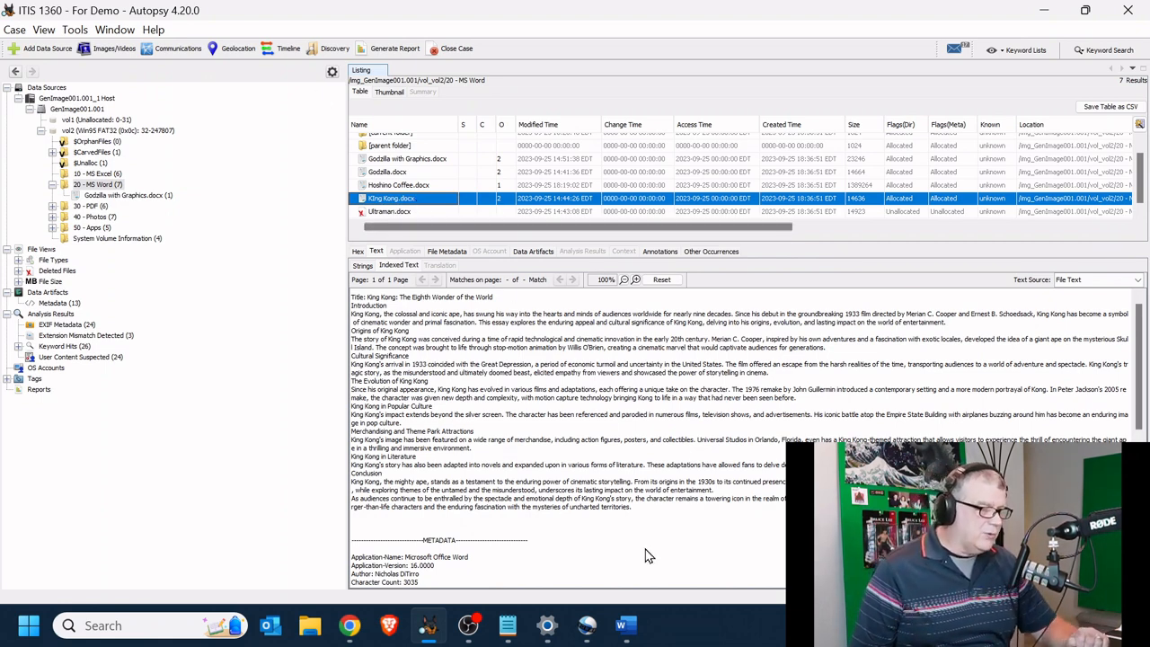
- Switch to the Word report and replace "file name here" in the next FORENSIC EXAMINATION OF FILES heading with "KIng Kong.docx"
mouse_move(627, 625)
click(728, 492)
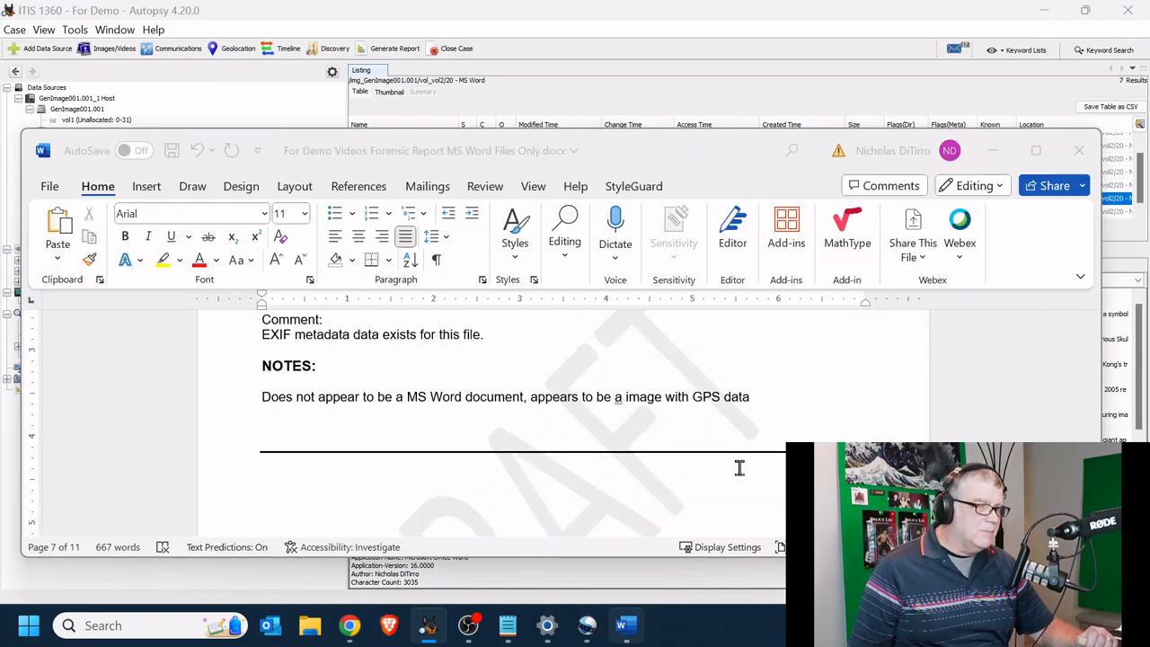
scroll(732, 476, down, 5)
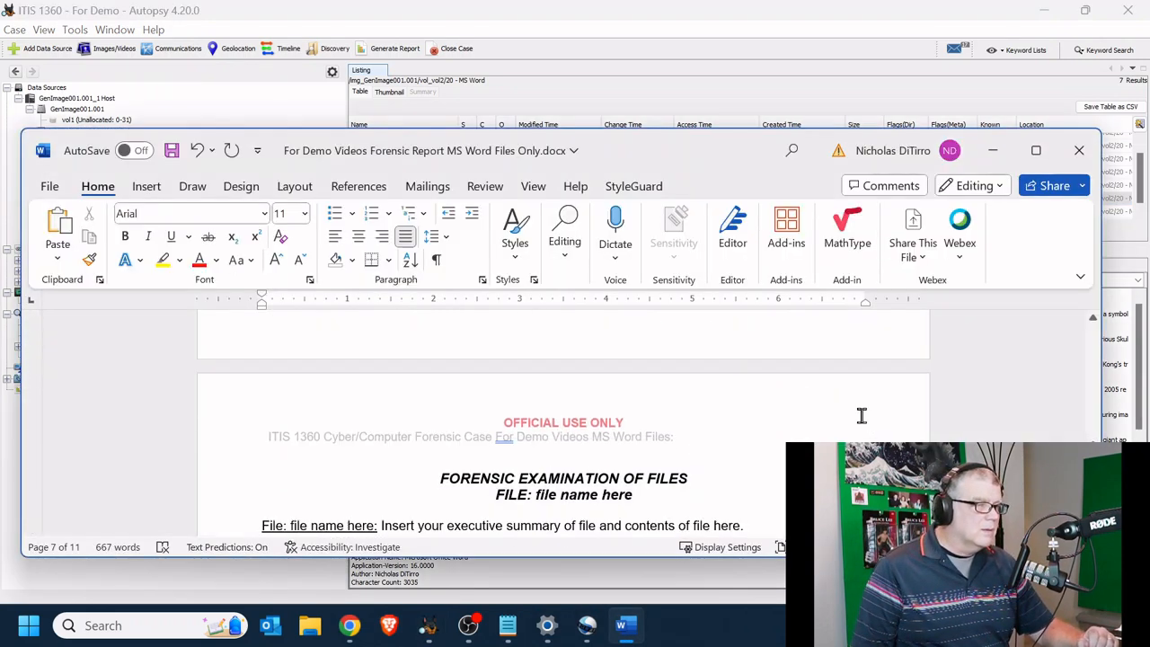
scroll(861, 416, down, 2)
drag(536, 402, 635, 399)
click(576, 399)
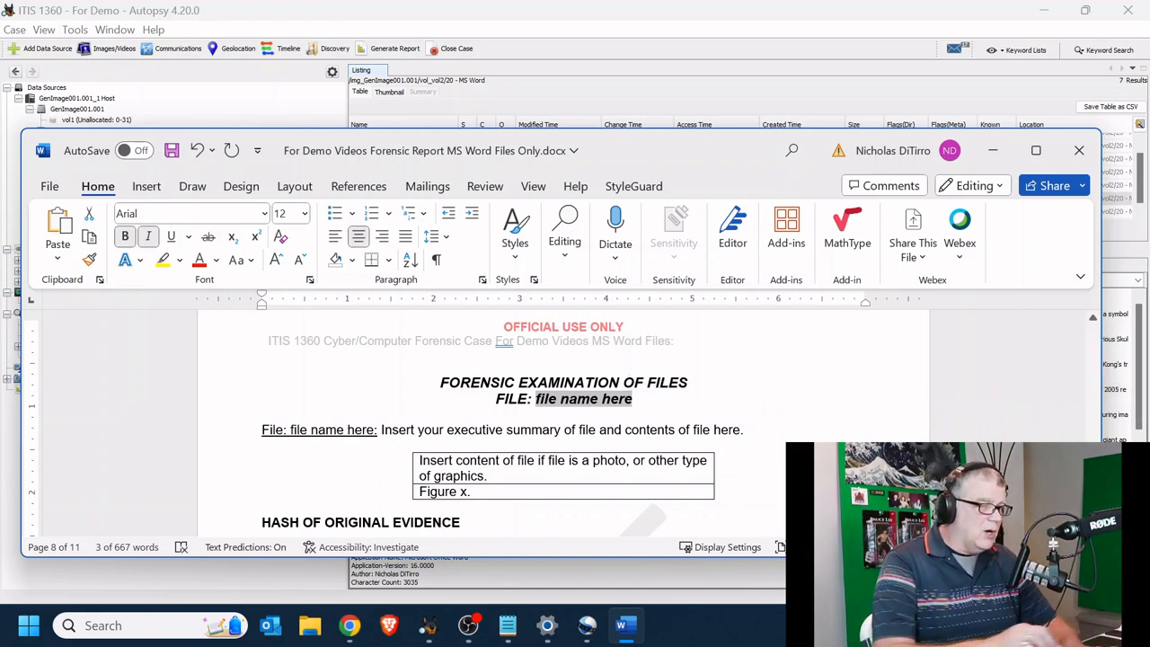
text(KIn)
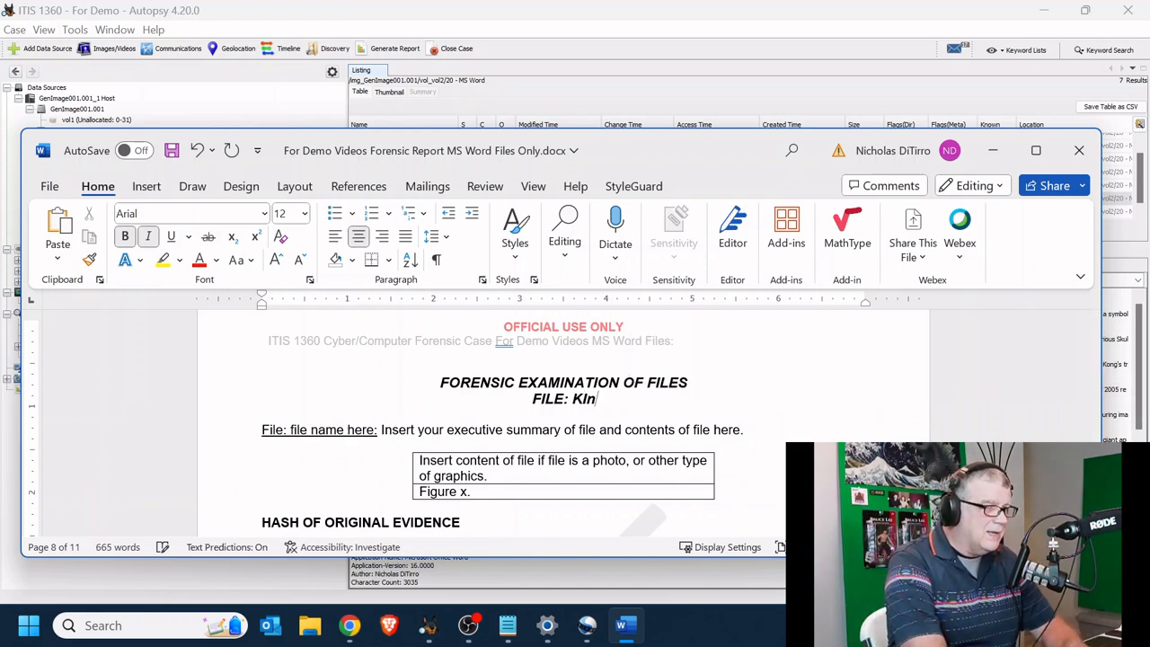
text(g Kong)
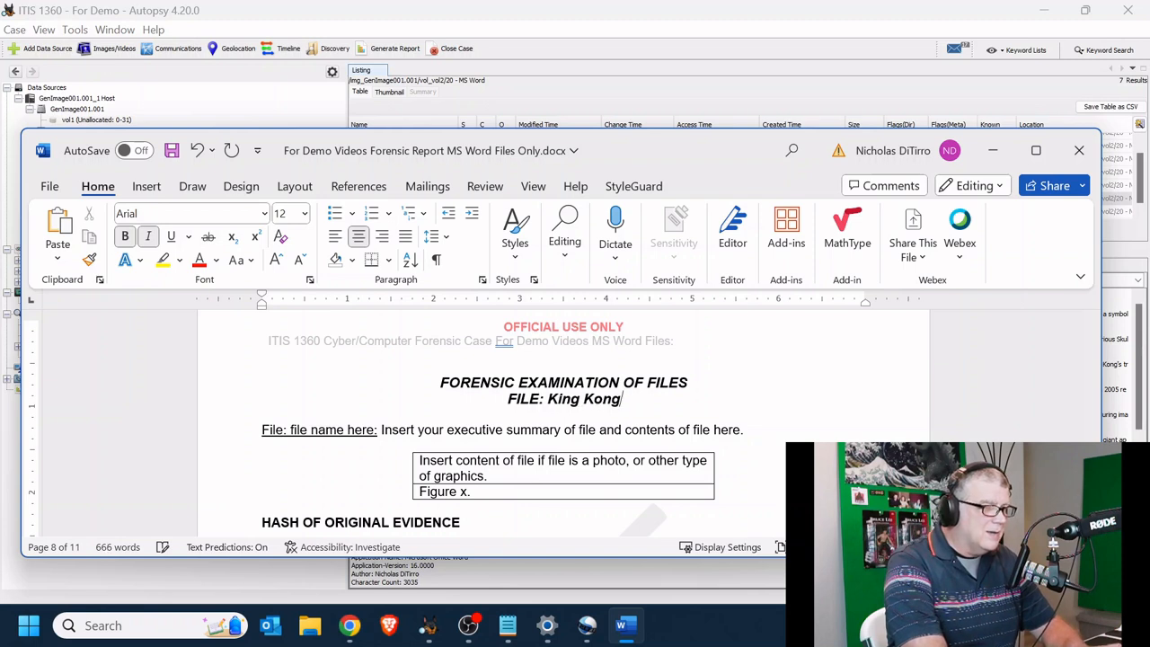
text(.dox)
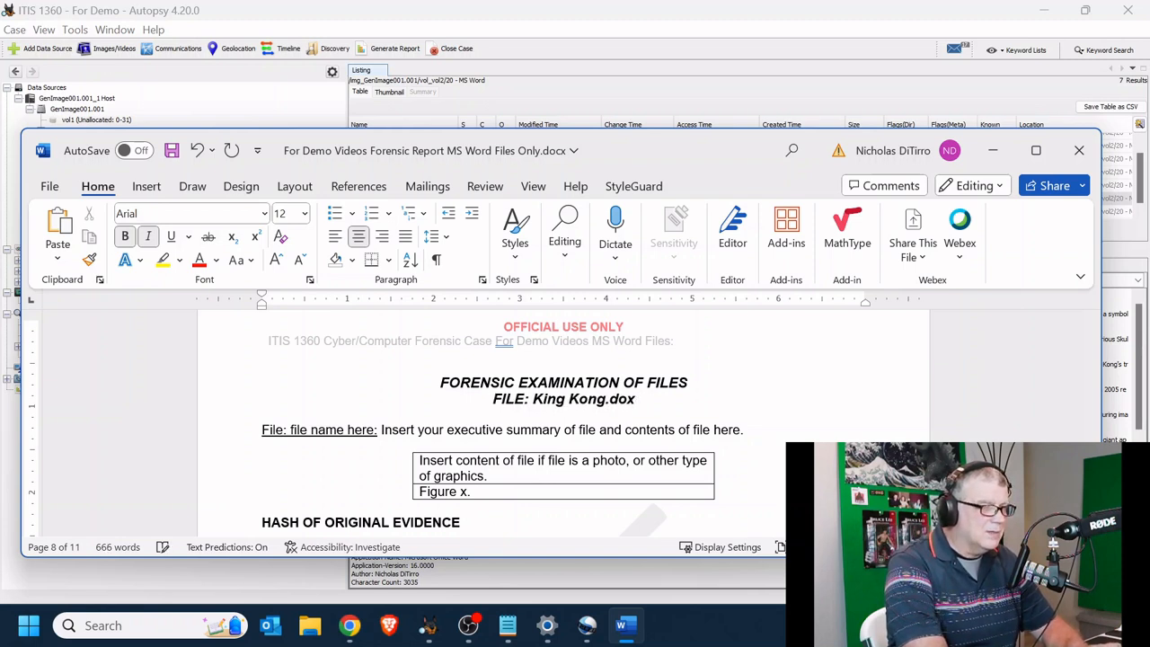
key(BackSpace)
text(cx)
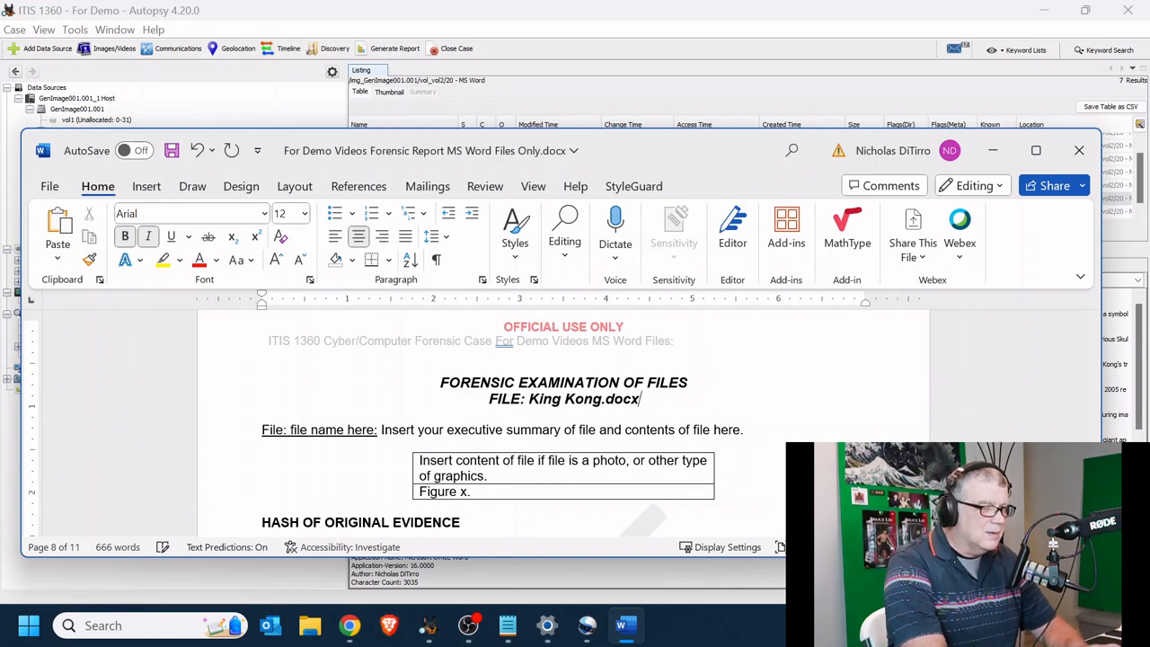
click(545, 399)
key(BackSpace)
text(I)
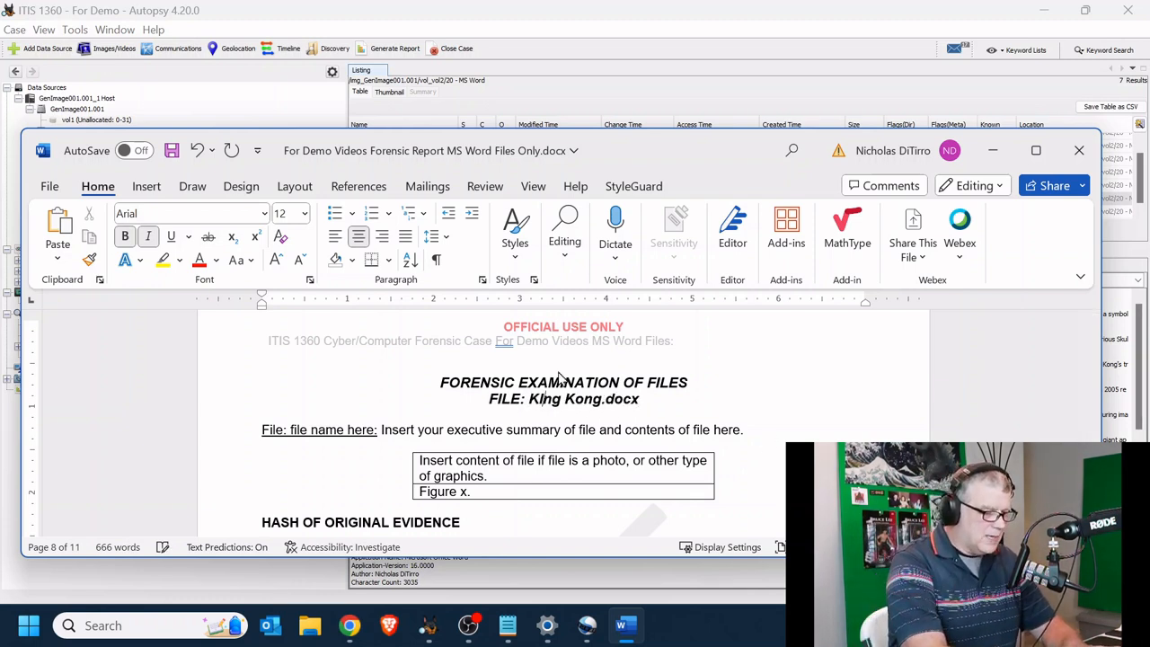
- Replace the underlined "File: file name here" label before the executive summary placeholder with "KIng Kong.docx"
drag(378, 430, 266, 428)
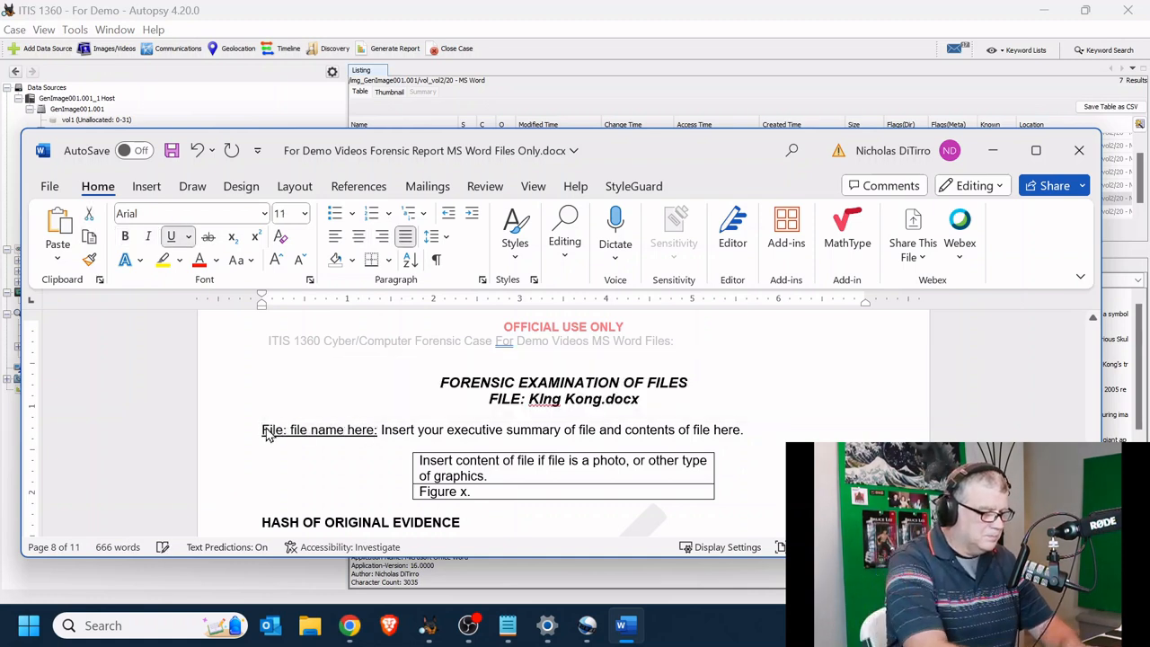
text(KIN)
key(BackSpace)
text(ng)
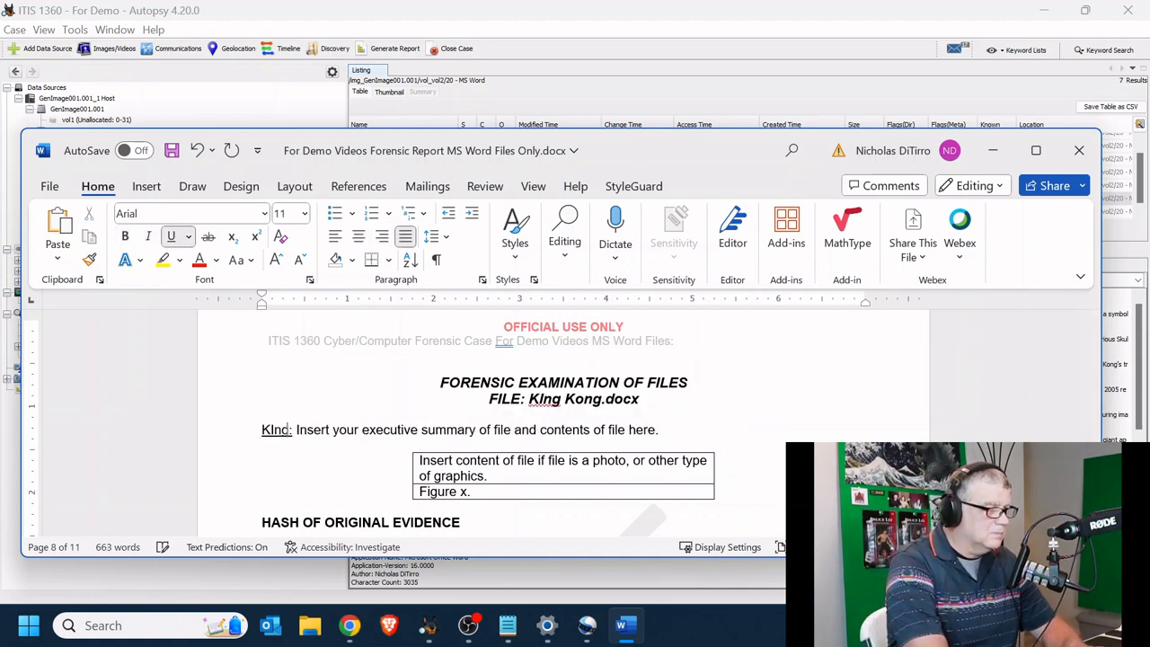
key(BackSpace)
key(BackSpace)
key(BackSpace)
text(ing Kong)
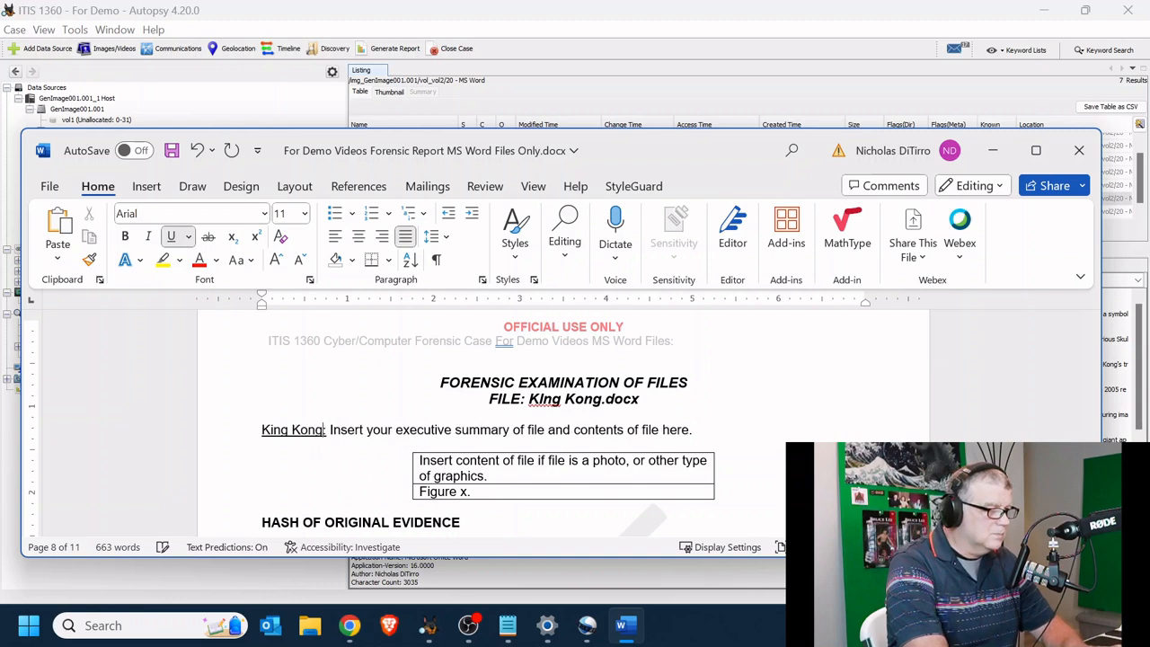
text(.docx)
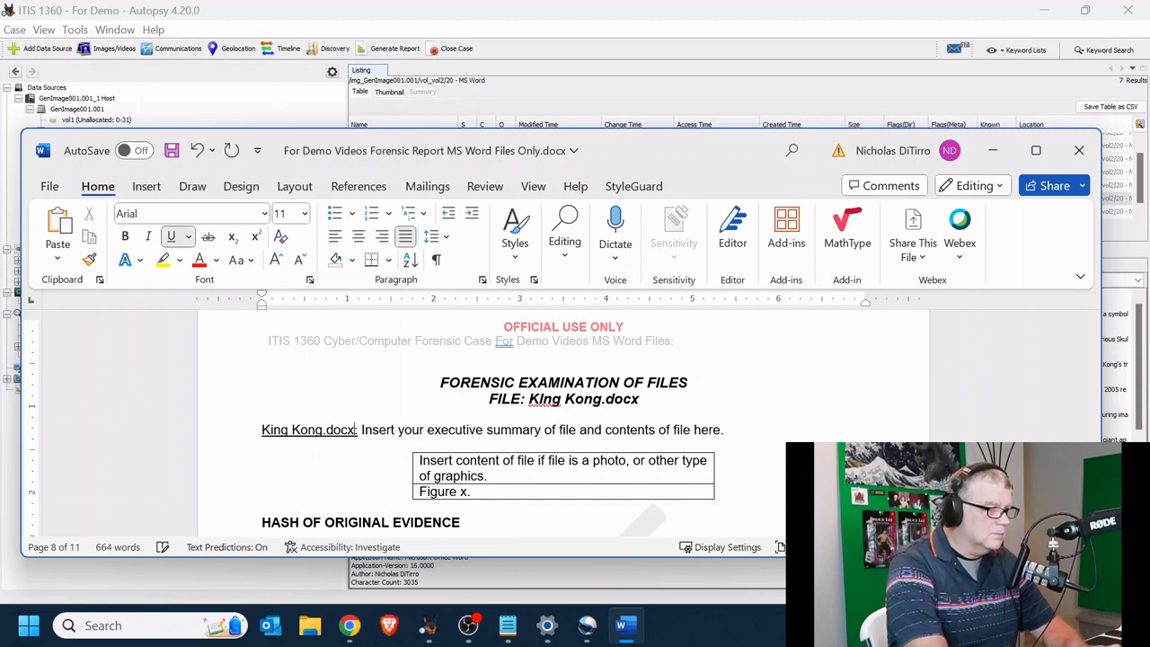
click(273, 430)
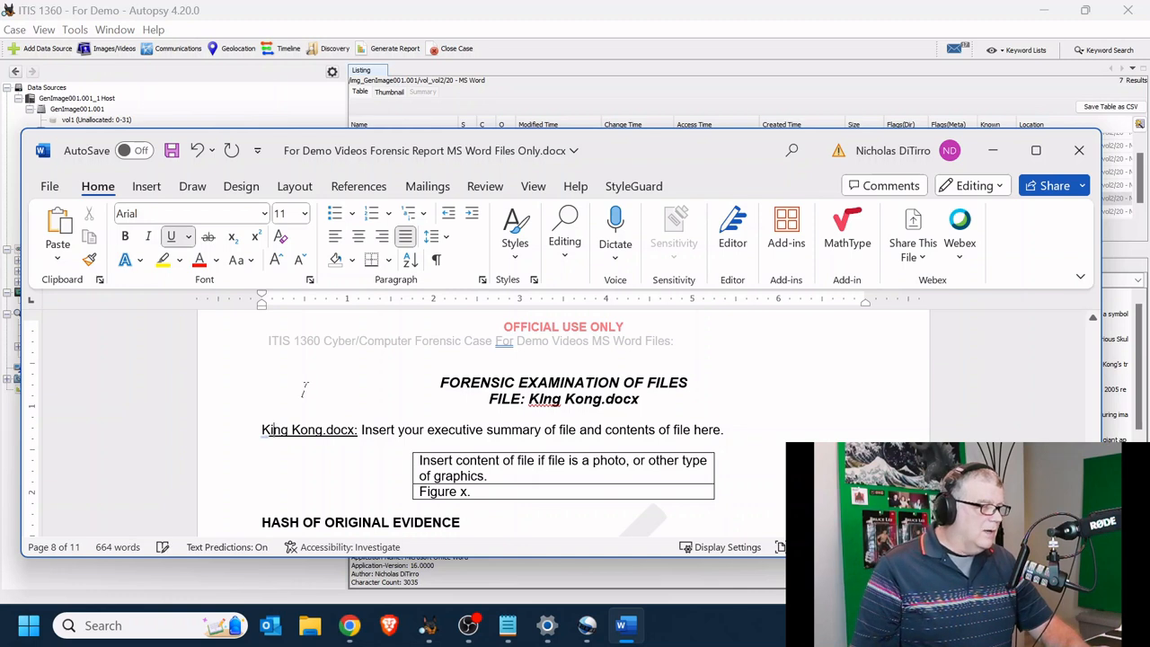
key(Delete)
text(I)
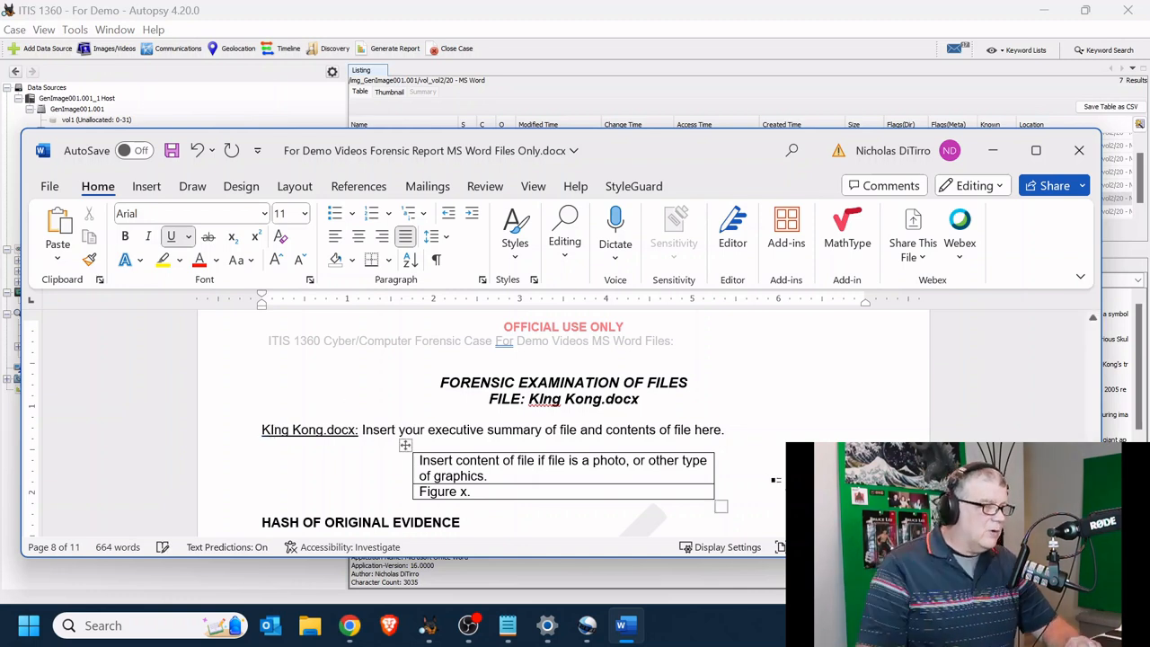
- Replace both the graphic content placeholder and the "Figure x." caption in the figure table with "n/a"
drag(492, 477, 401, 462)
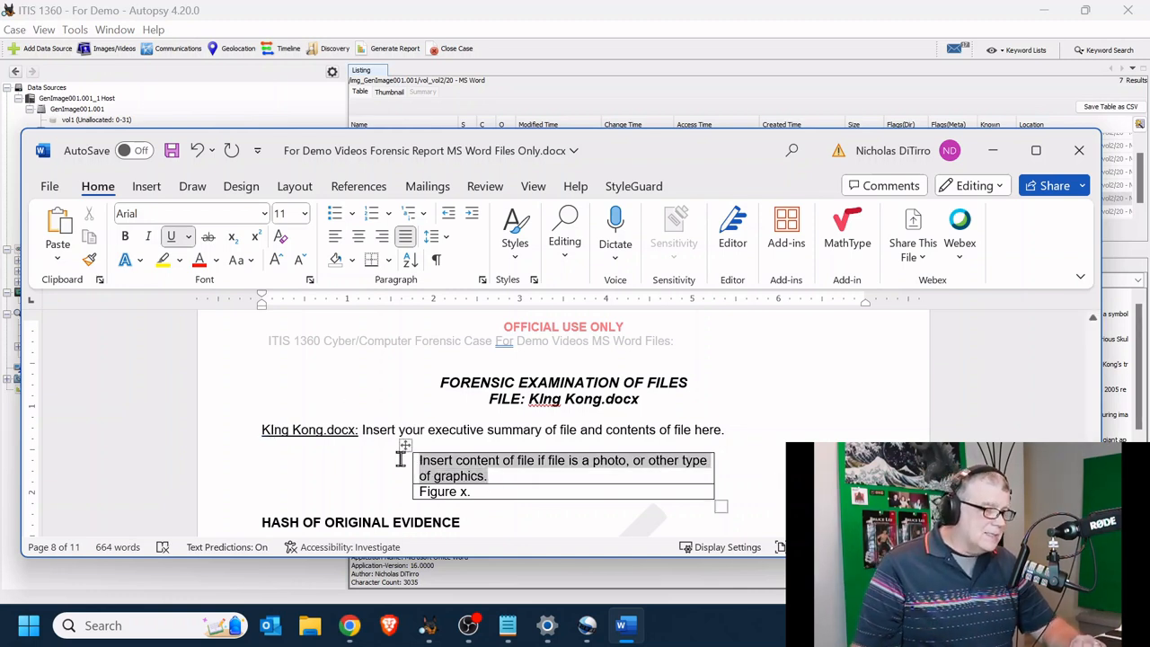
key(BackSpace)
text(n/a)
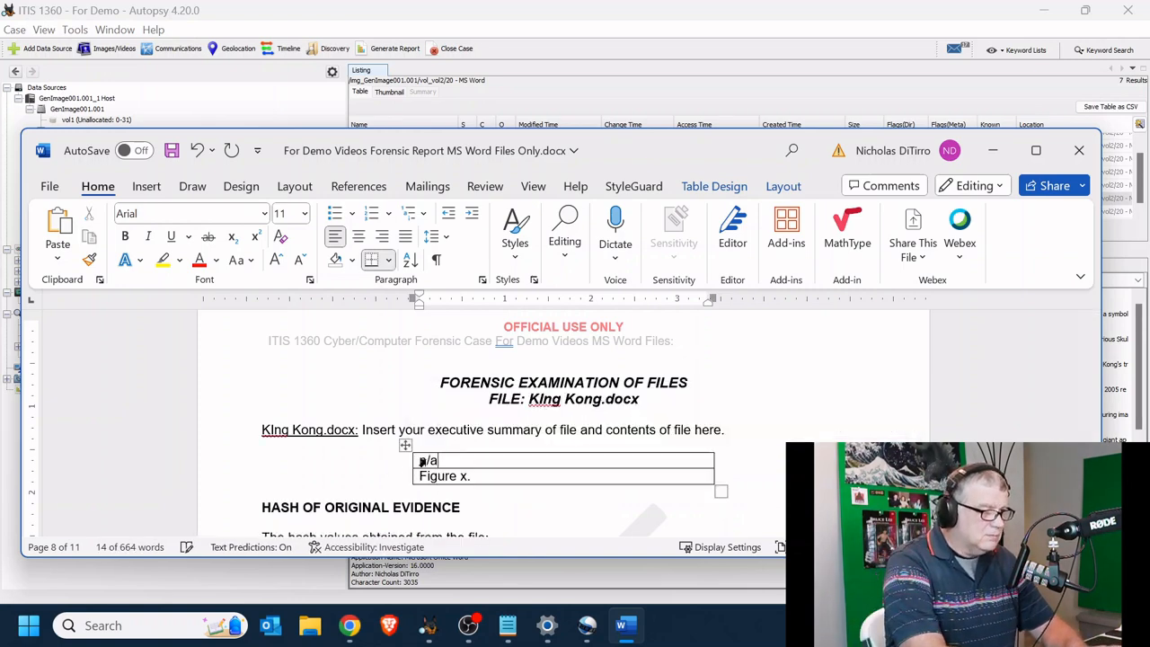
drag(485, 478, 401, 449)
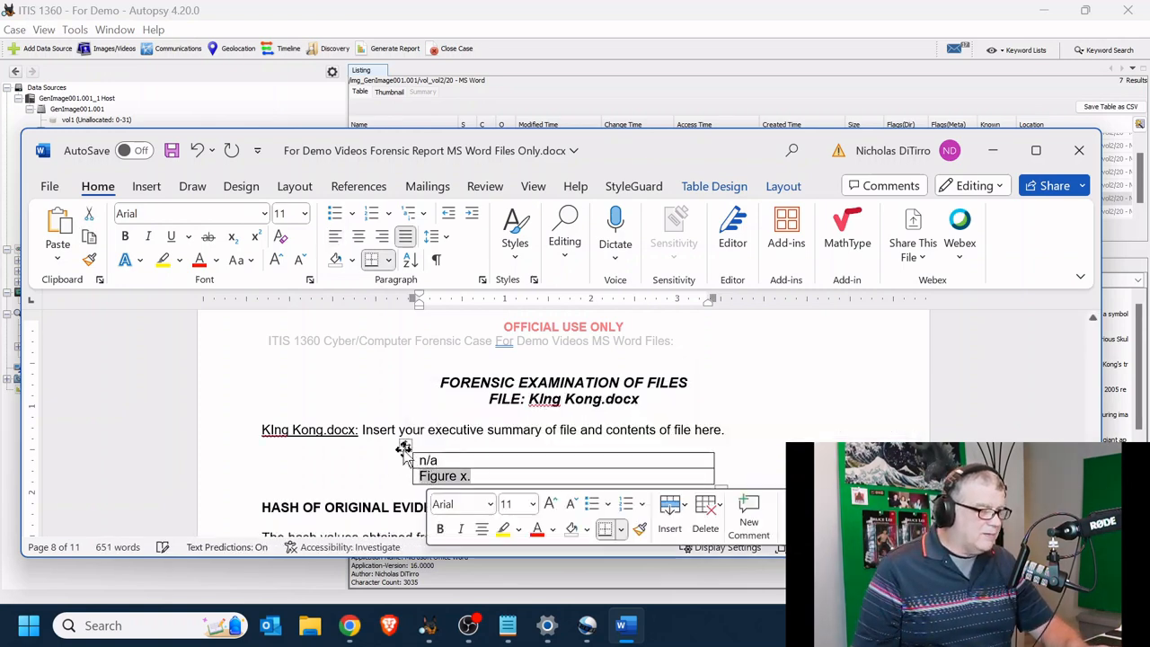
key(BackSpace)
text(n/a)
- Copy the complete file metadata of KIng Kong.docx from Autopsy and paste it into Notepad, replacing the existing text
click(612, 90)
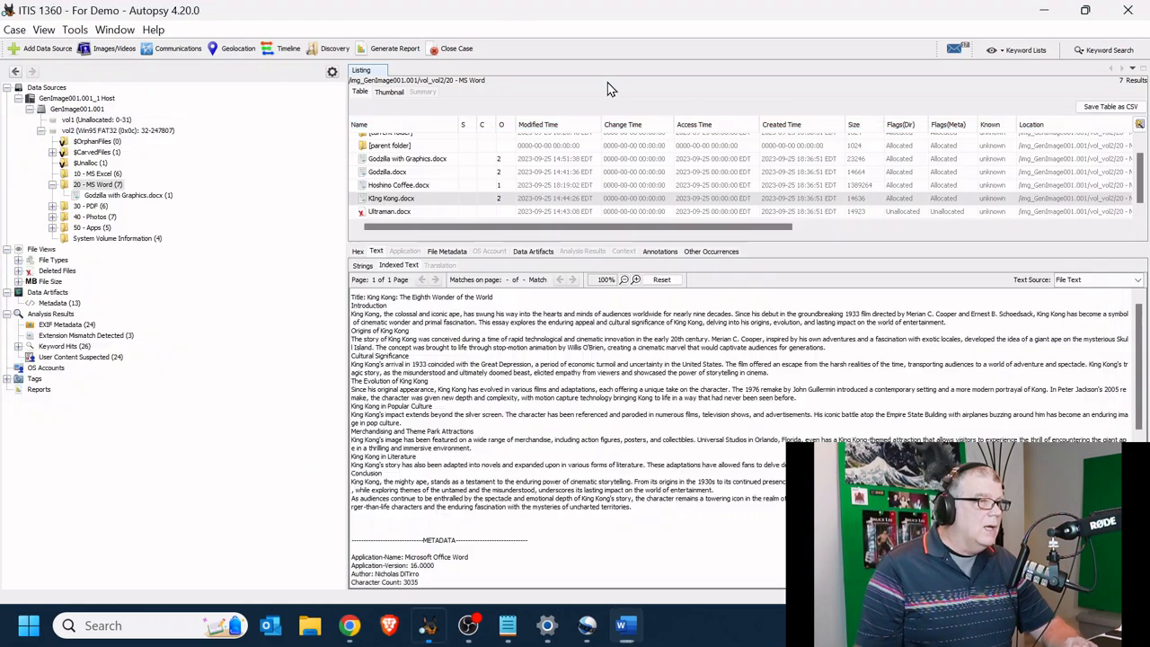
click(446, 252)
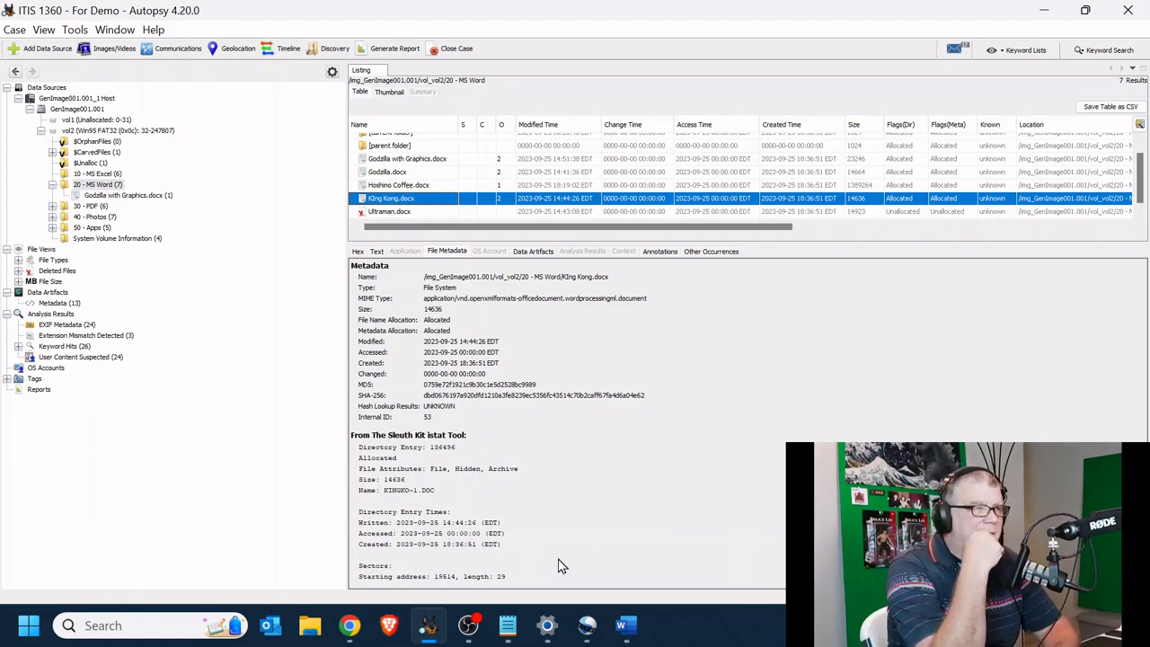
click(492, 471)
key(ctrl+a)
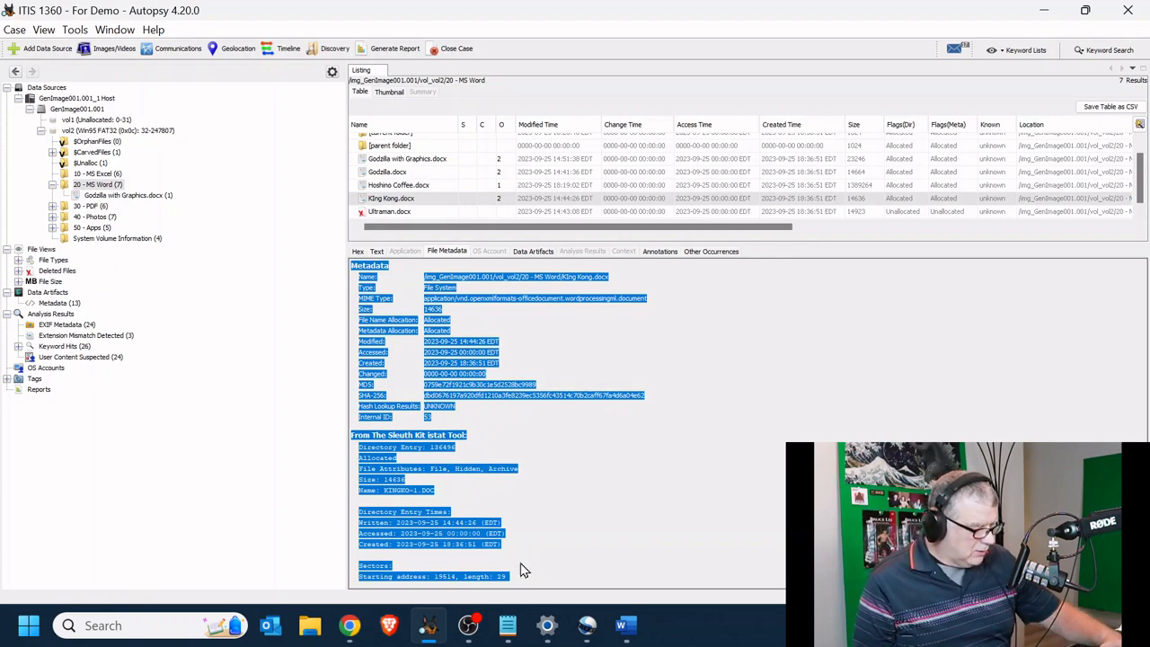
click(508, 626)
click(450, 329)
key(ctrl+a)
key(ctrl+v)
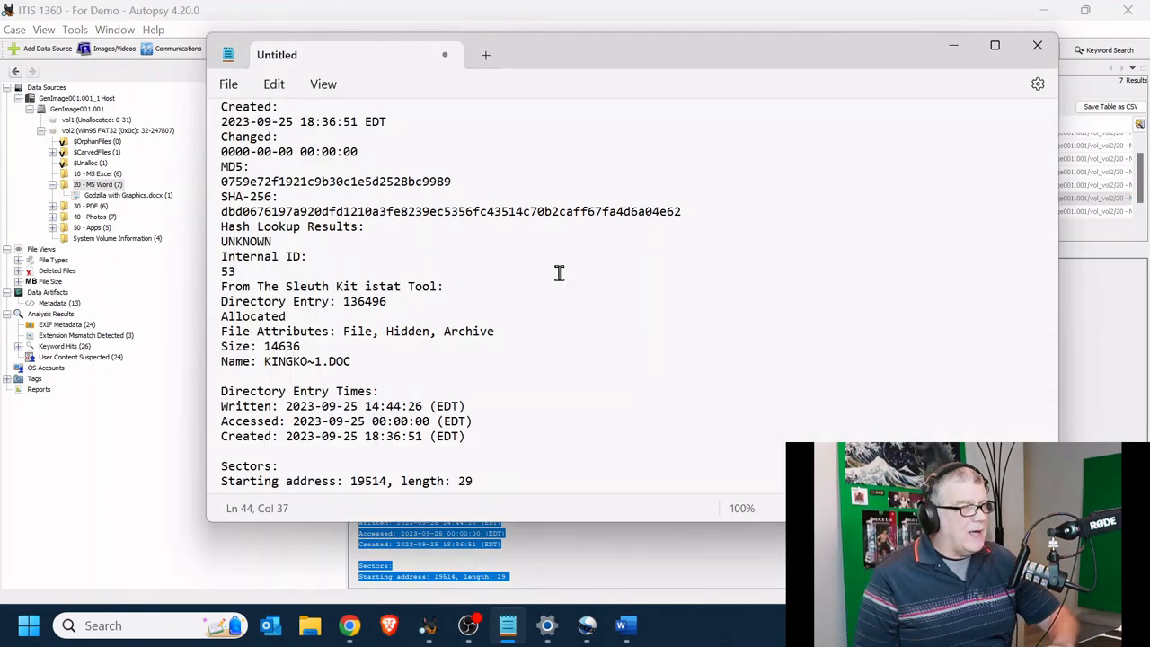
- Join the Name, Type, MIME Type and Size values onto the same lines as their labels
scroll(687, 321, up, 6)
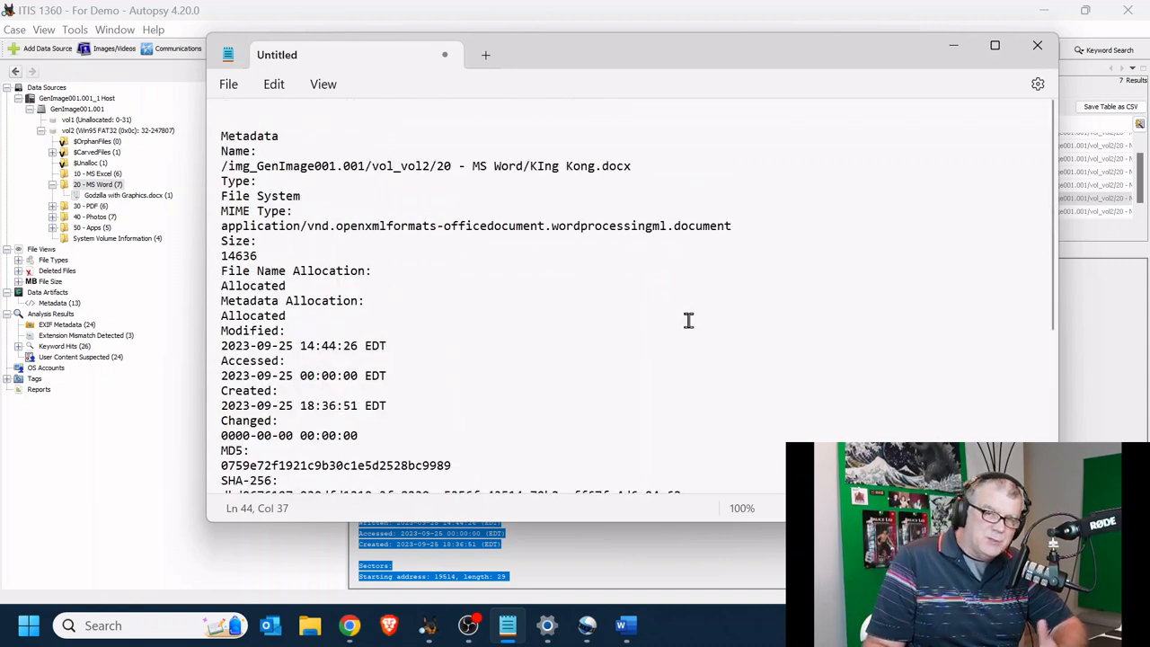
click(274, 151)
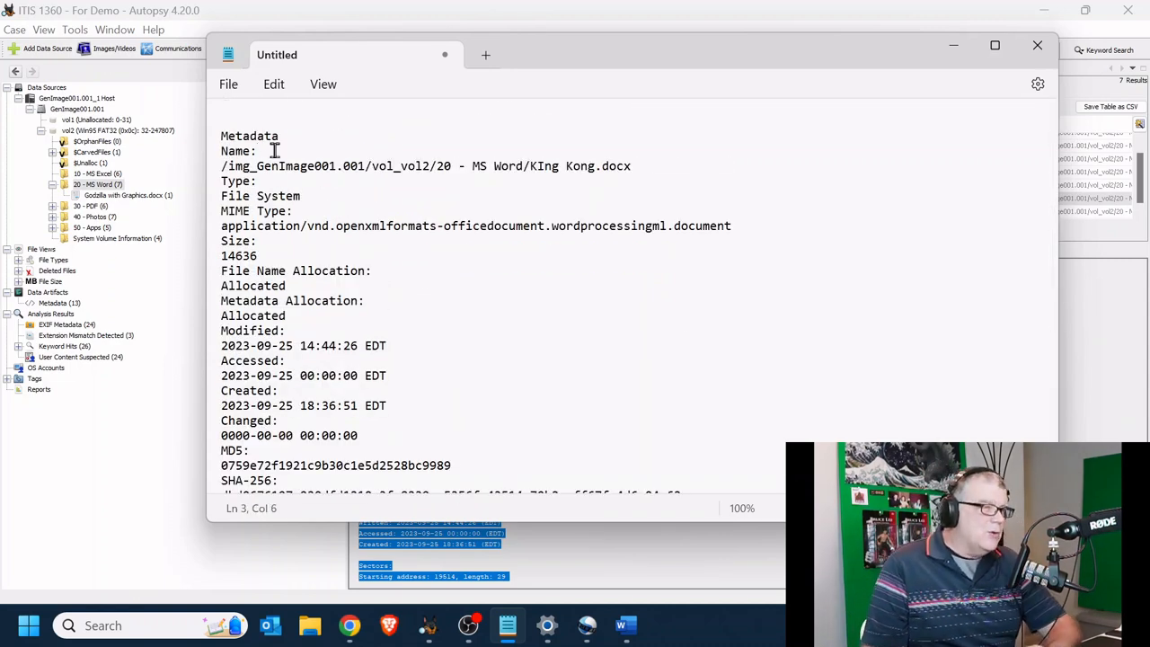
key(Delete)
click(286, 166)
key(Delete)
click(299, 183)
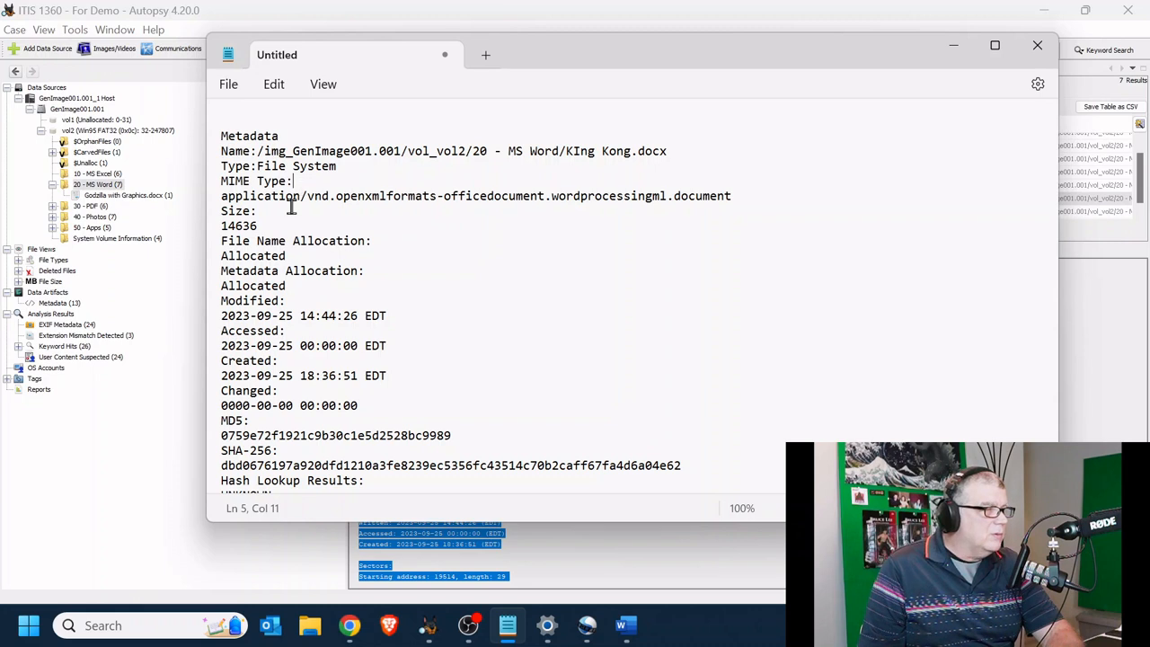
key(Delete)
click(293, 198)
key(Delete)
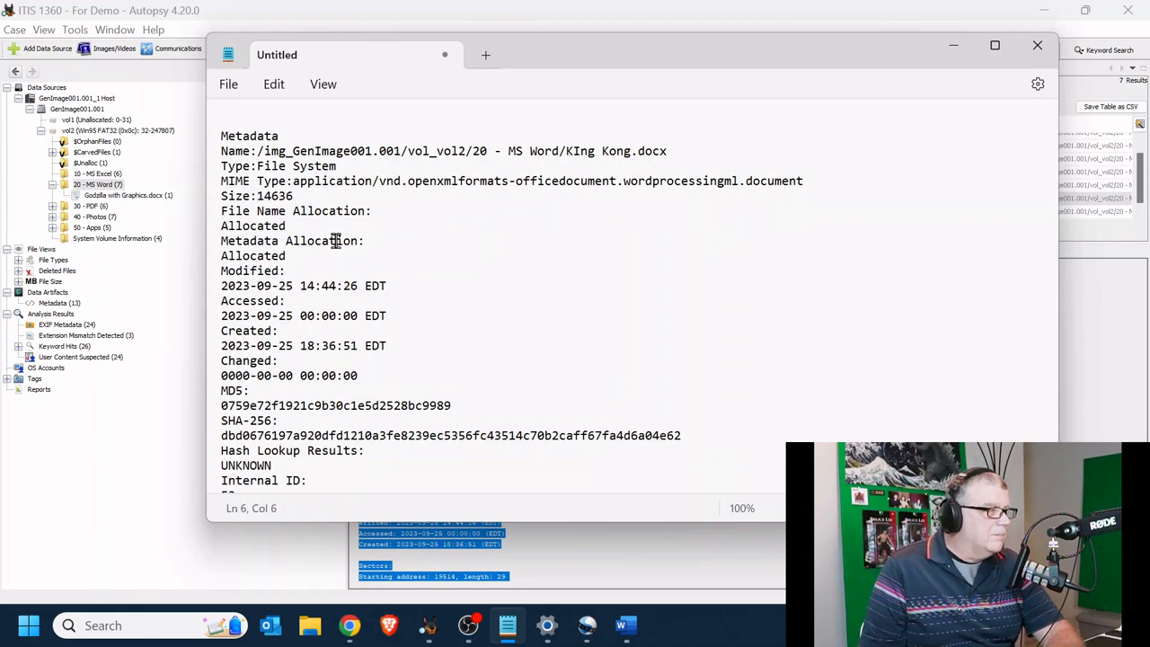
- Join the File Name Allocation, Metadata Allocation, Modified, Accessed, Created and Changed values onto their label lines
click(396, 213)
key(Delete)
click(365, 228)
key(Delete)
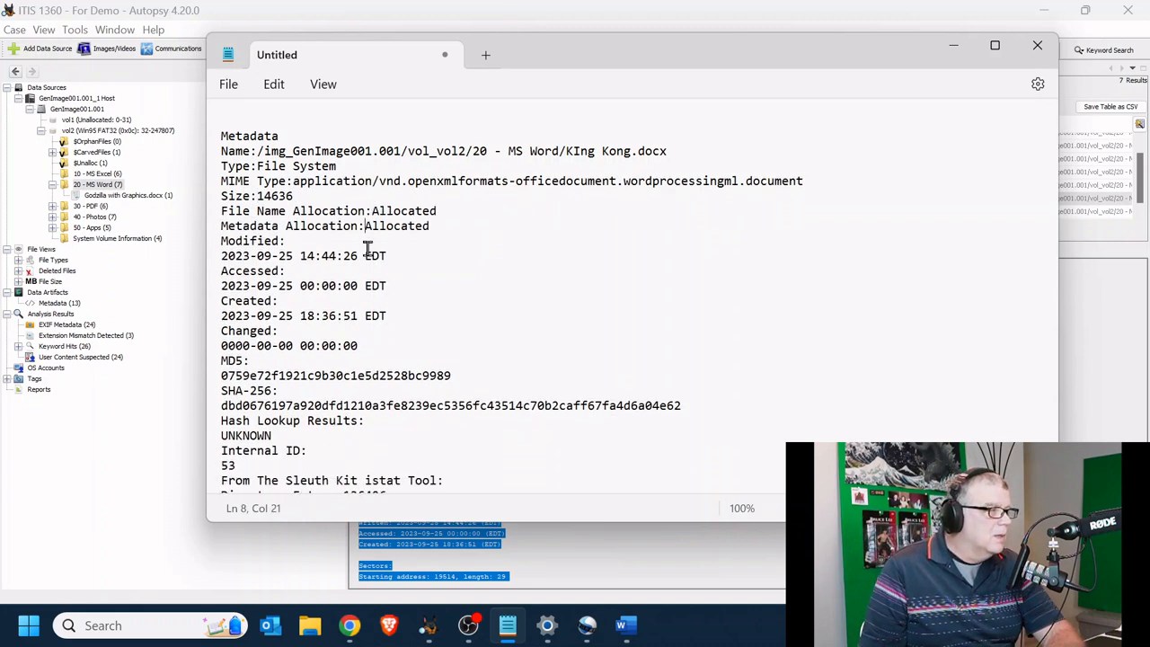
click(354, 242)
key(Delete)
click(354, 257)
key(Delete)
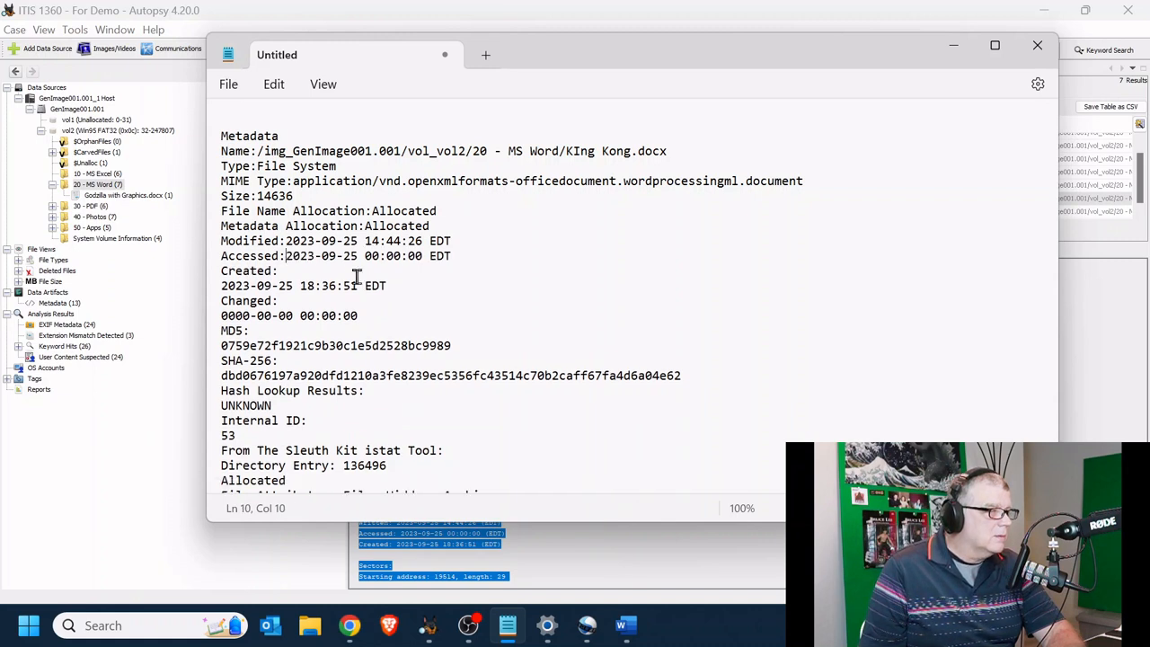
click(356, 273)
key(Delete)
click(362, 288)
key(Delete)
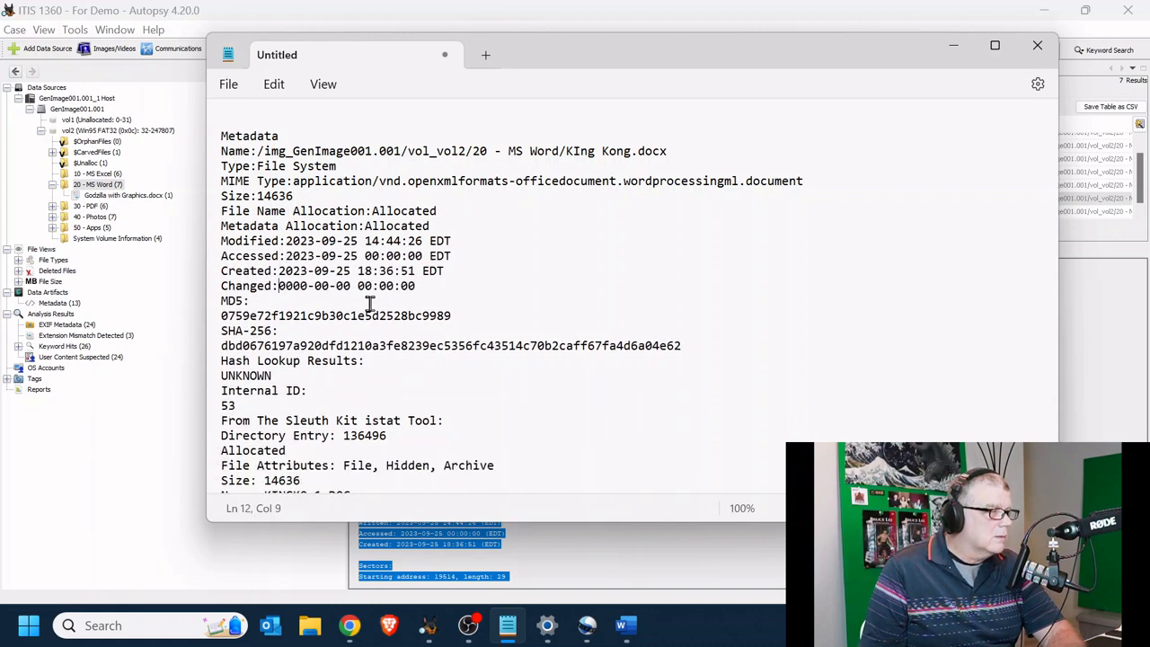
- Join the MD5, SHA-256, Hash Lookup Results and Internal ID values onto their label lines
click(300, 301)
key(Delete)
click(334, 316)
key(Delete)
click(414, 331)
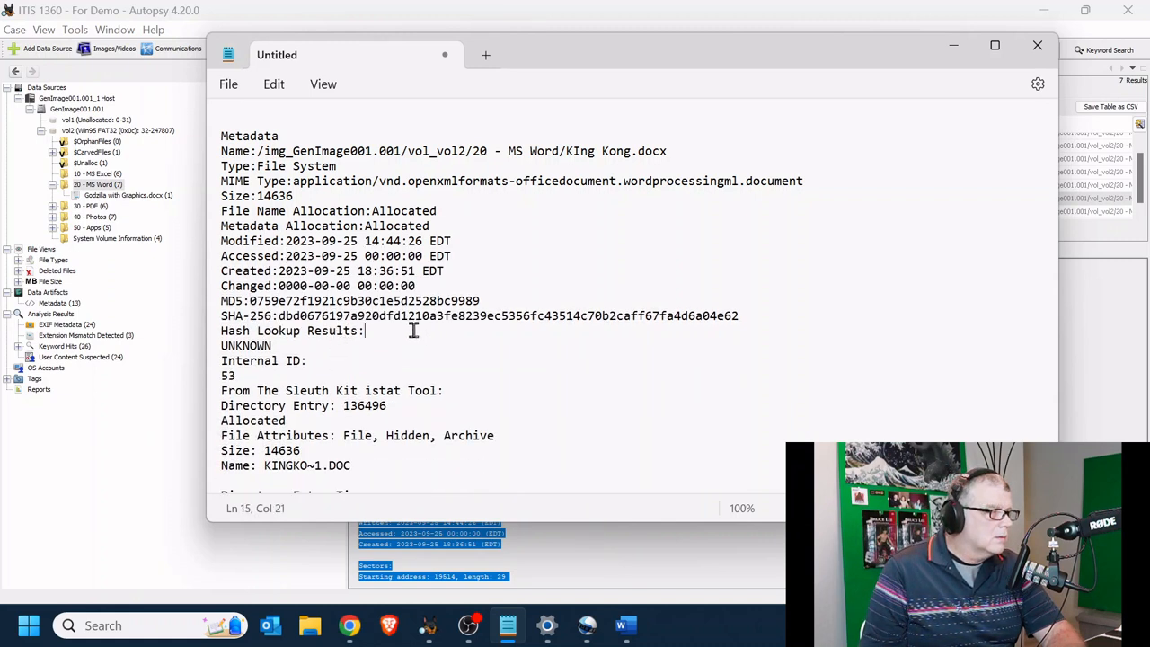
key(Delete)
click(367, 345)
key(Delete)
- Copy all the cleaned metadata text, then in the Word report replace the name and contact placeholder under FORENSIC EXAMINATION with the examiner's full name
click(453, 404)
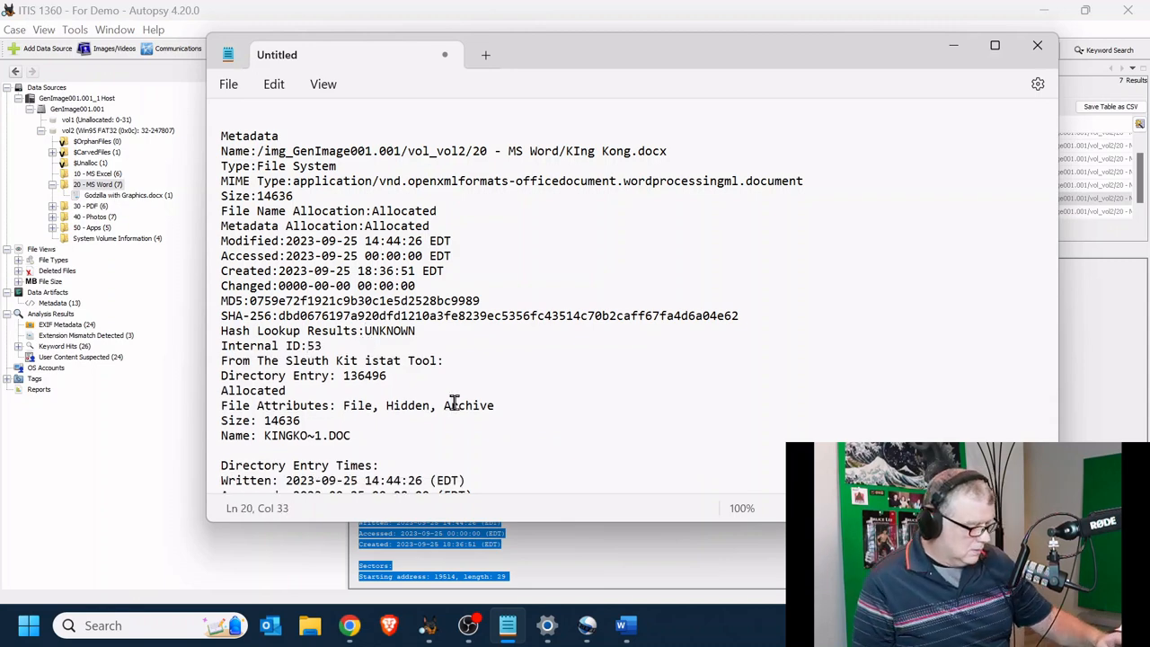
key(ctrl+a)
click(619, 629)
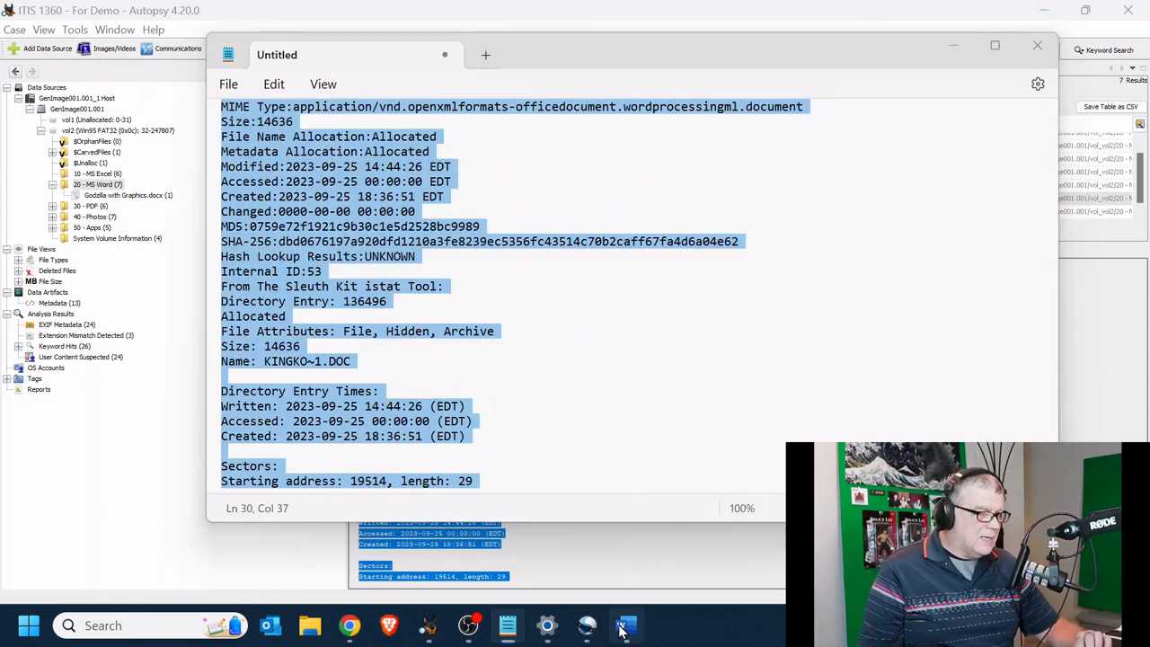
scroll(555, 435, down, 5)
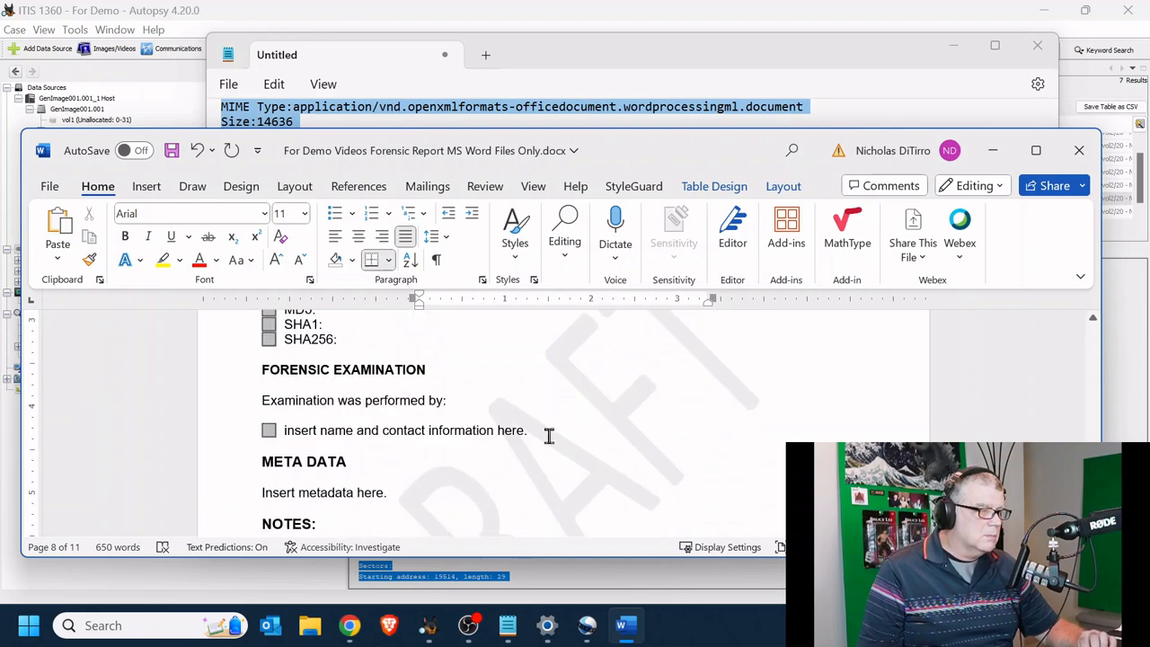
drag(537, 441, 291, 444)
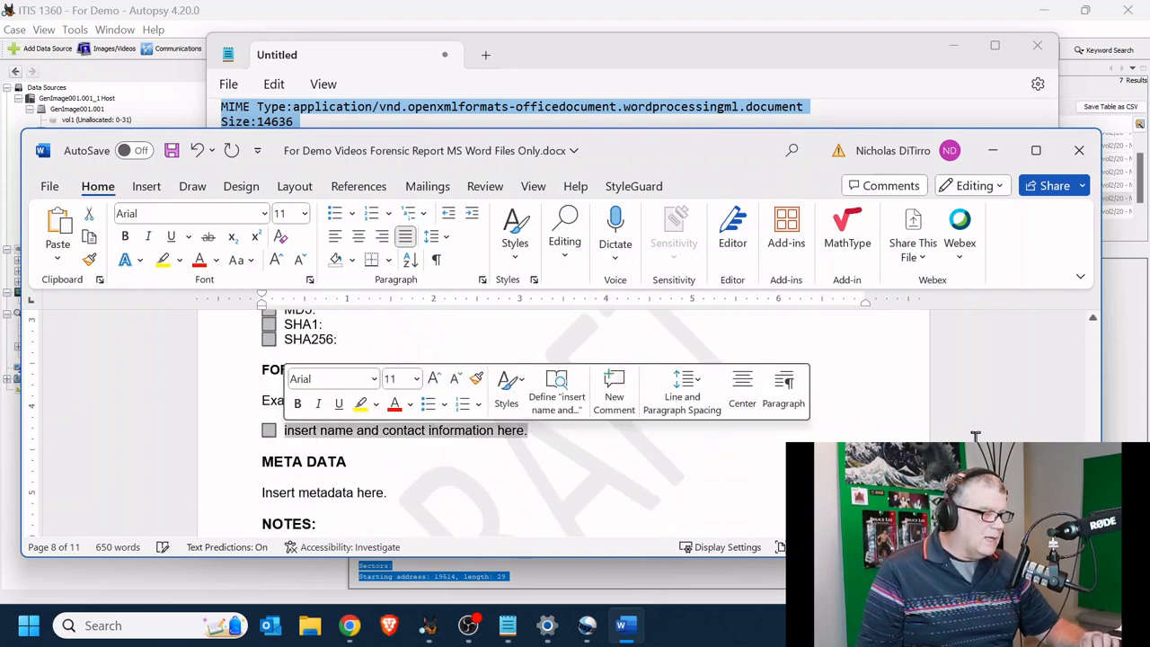
text(Nicholas A. DiTirro)
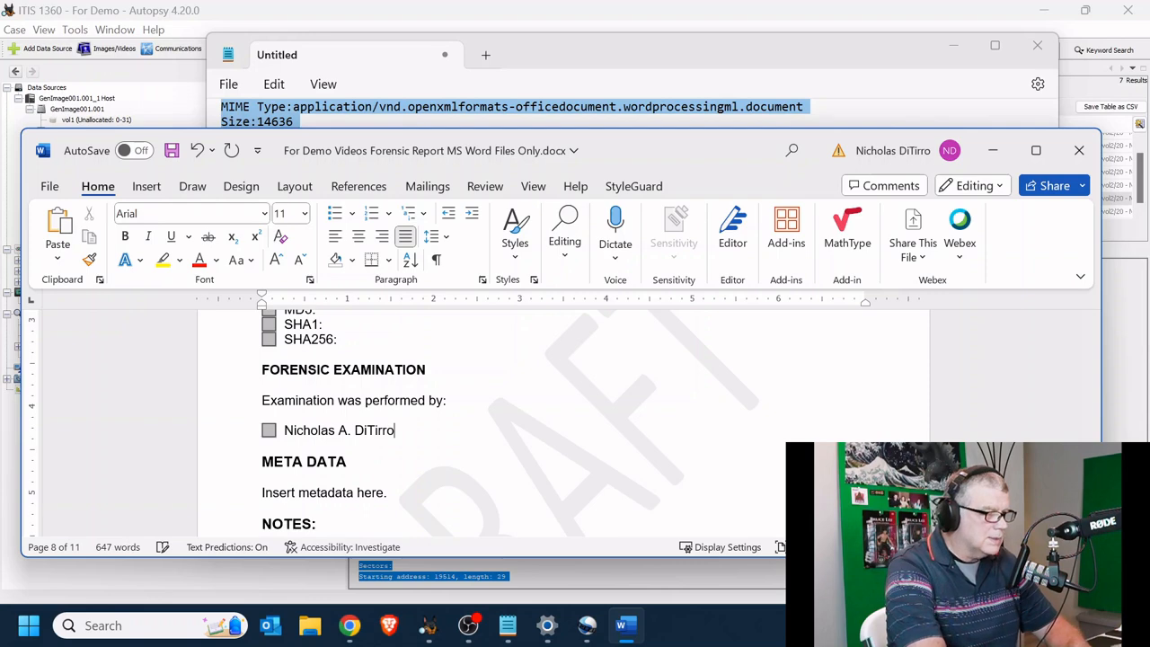
- Replace the "Insert metadata here." placeholder under META DATA with the copied KIng Kong.docx metadata
triple_click(271, 493)
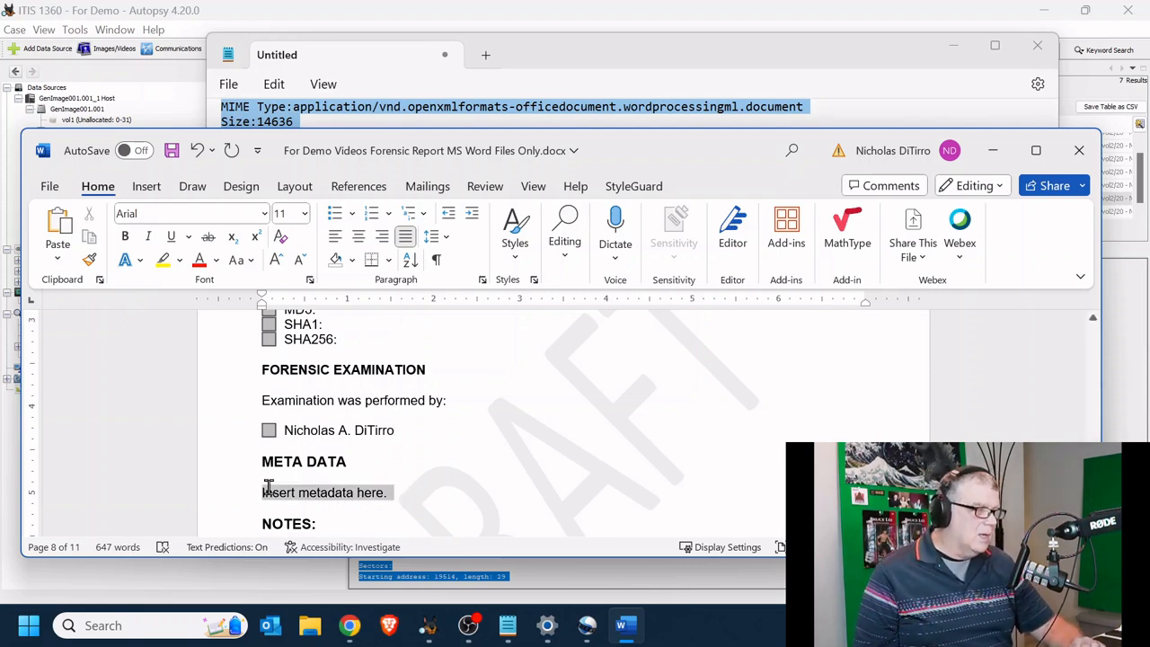
key(ctrl+v)
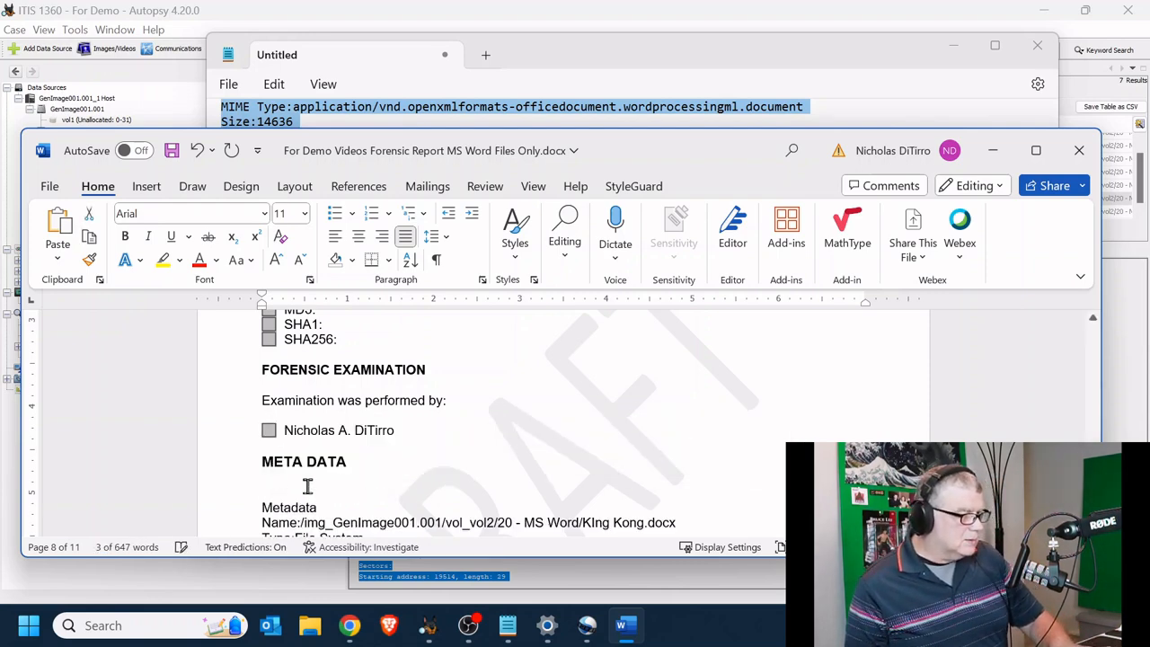
scroll(650, 457, down, 5)
scroll(710, 431, up, 5)
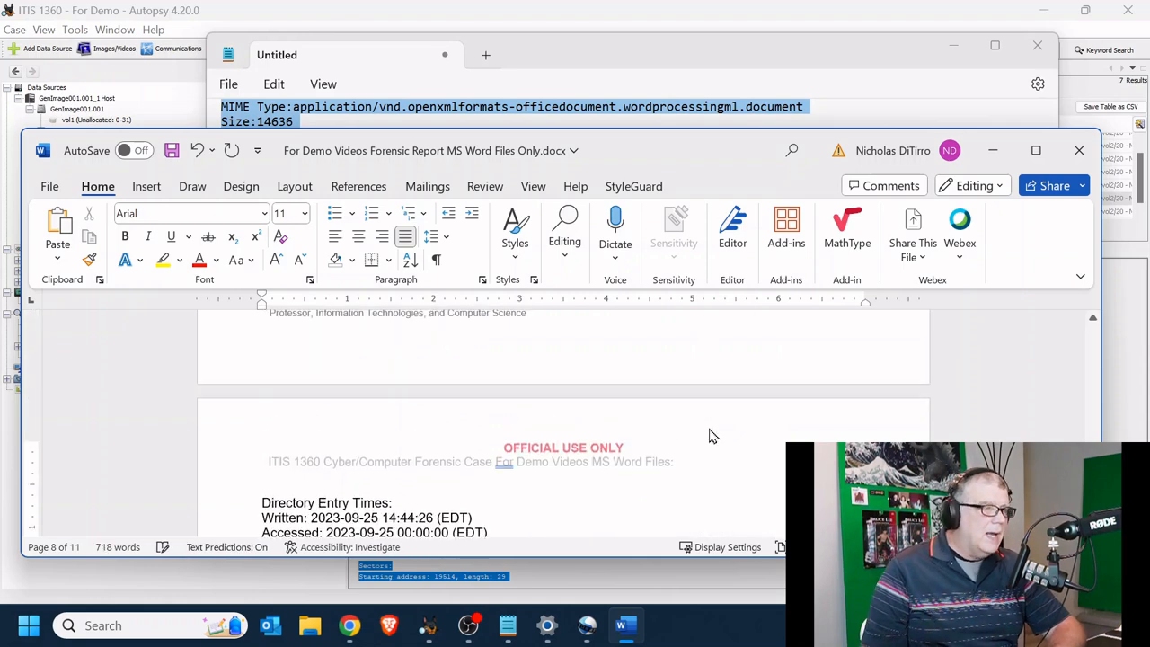
- Highlight the word "Hidden" in yellow in the File Attributes line of the pasted metadata
scroll(708, 431, up, 7)
scroll(706, 425, down, 2)
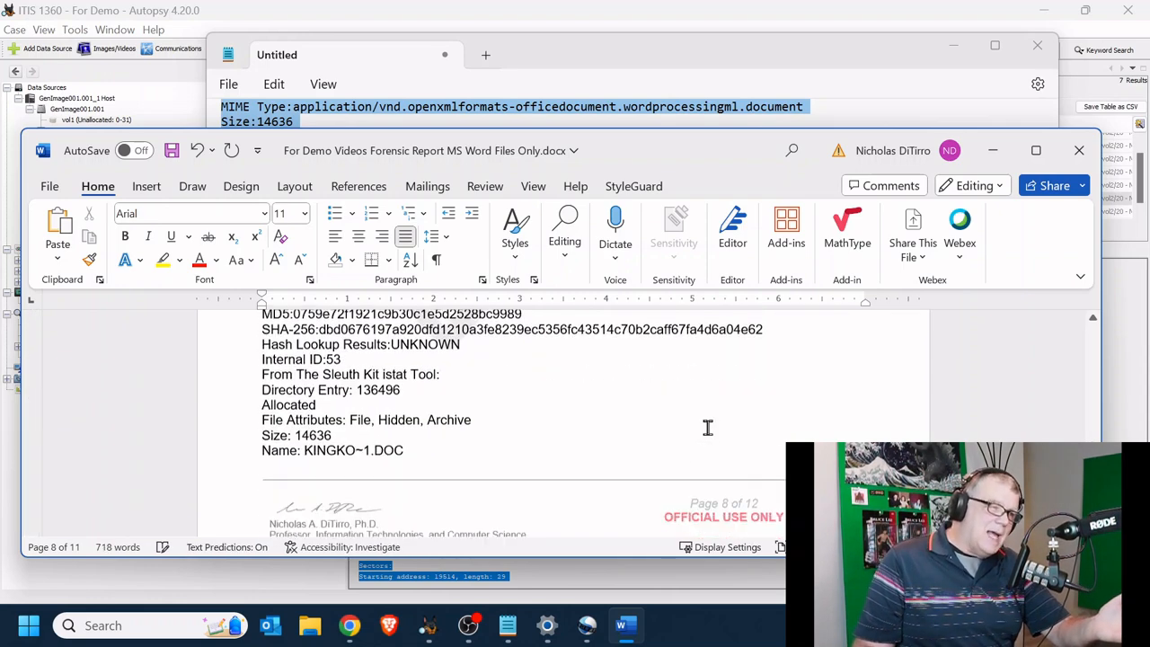
double_click(398, 414)
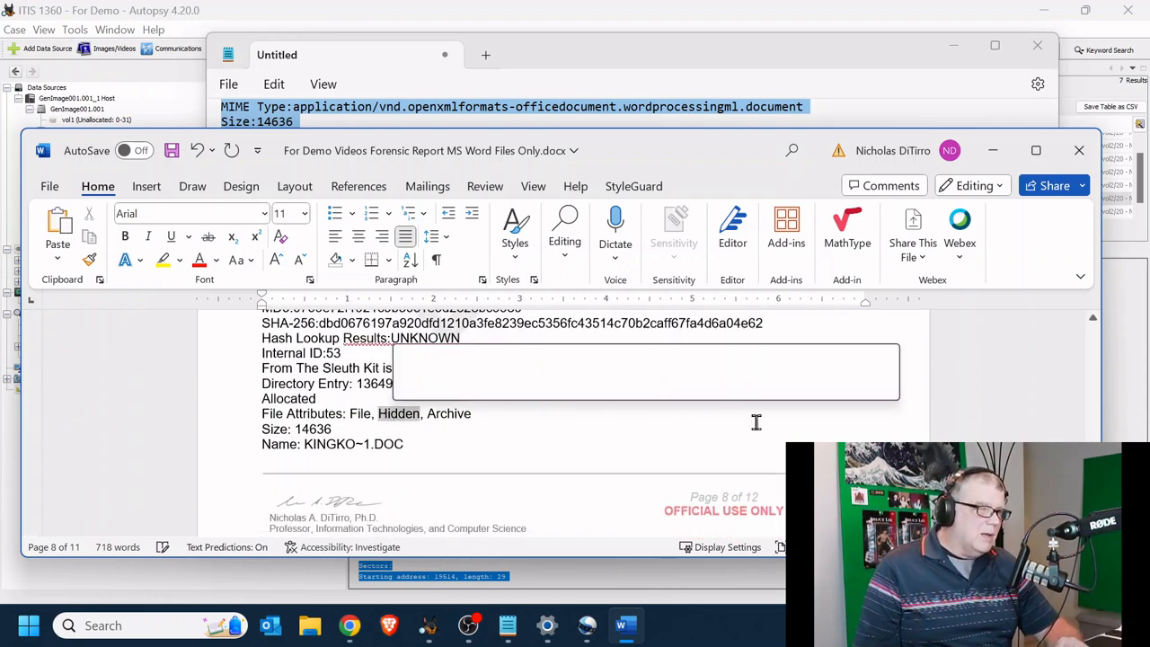
click(469, 384)
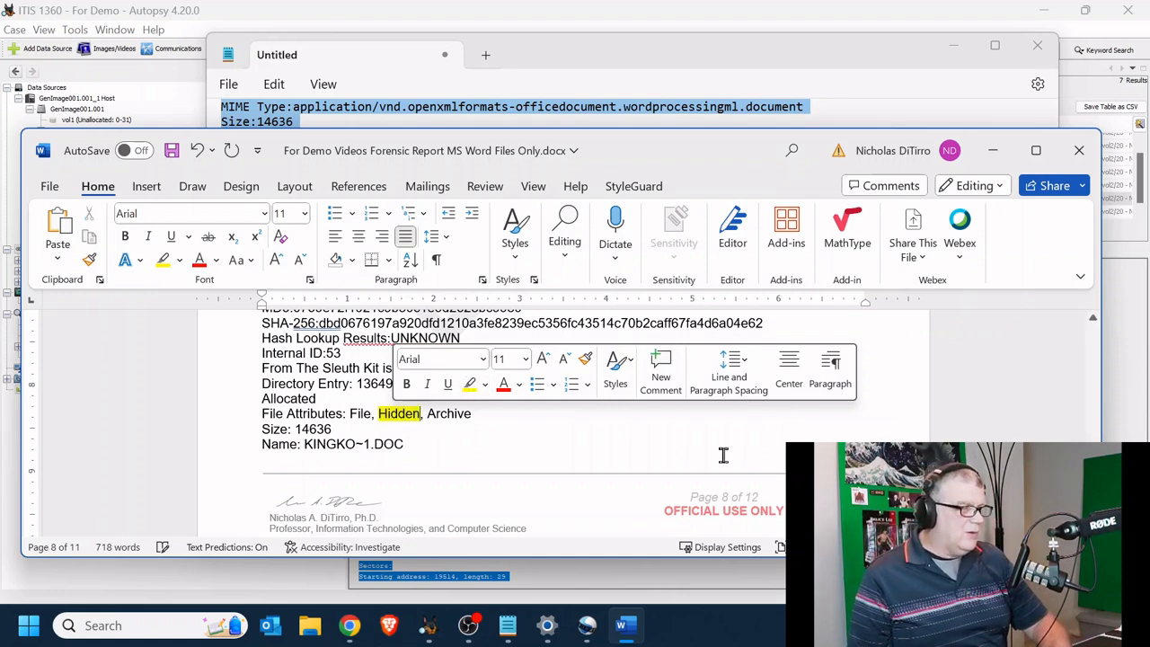
click(723, 456)
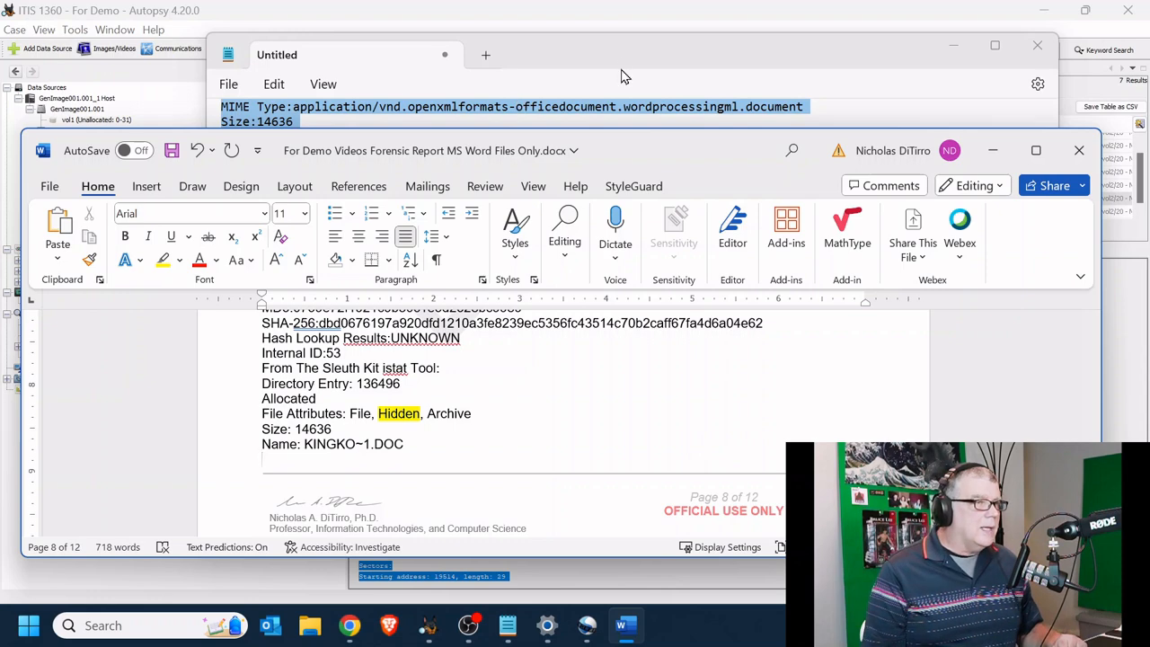
- Switch to Autopsy and examine the hex and indexed text content of Ultraman.docx
click(616, 10)
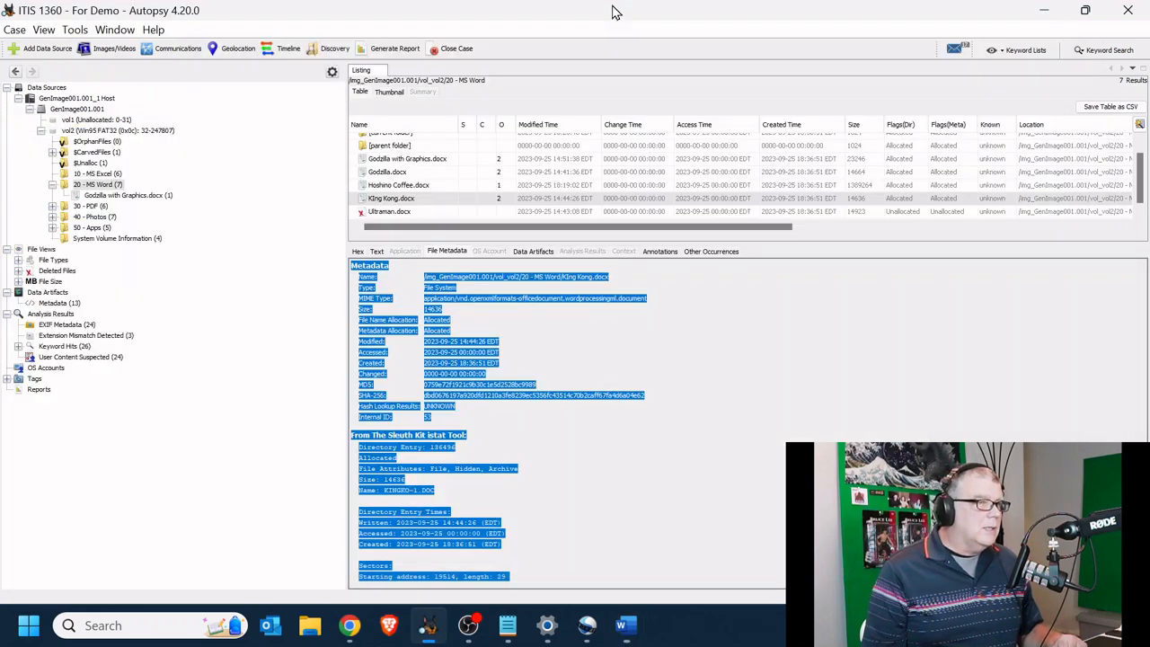
click(400, 214)
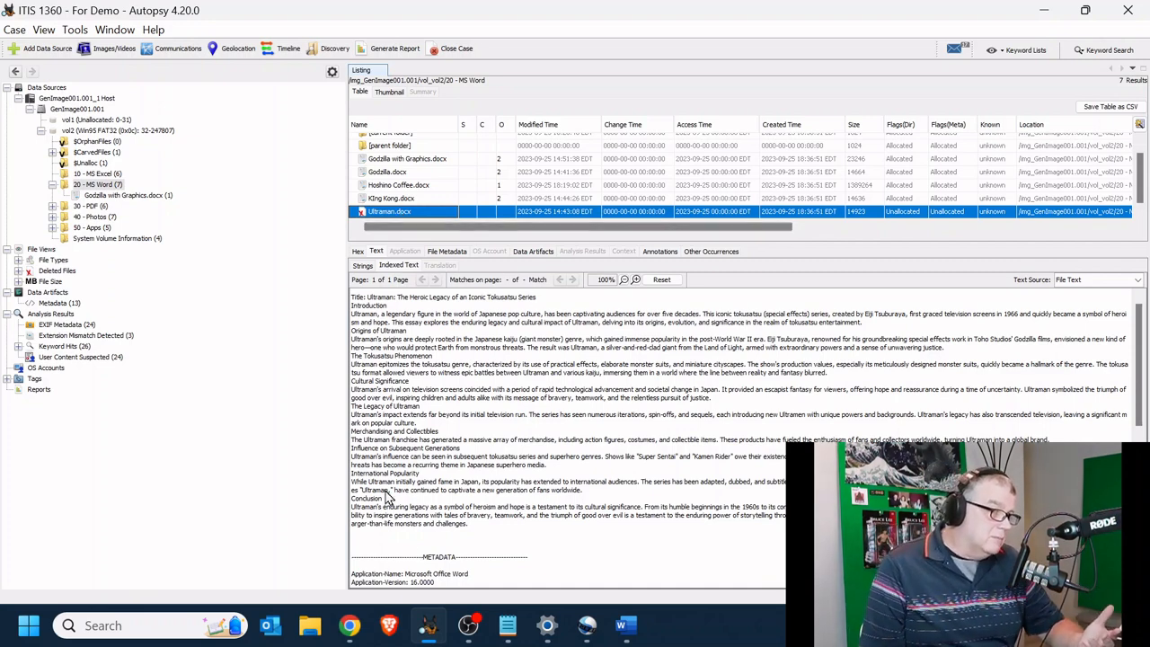
click(358, 252)
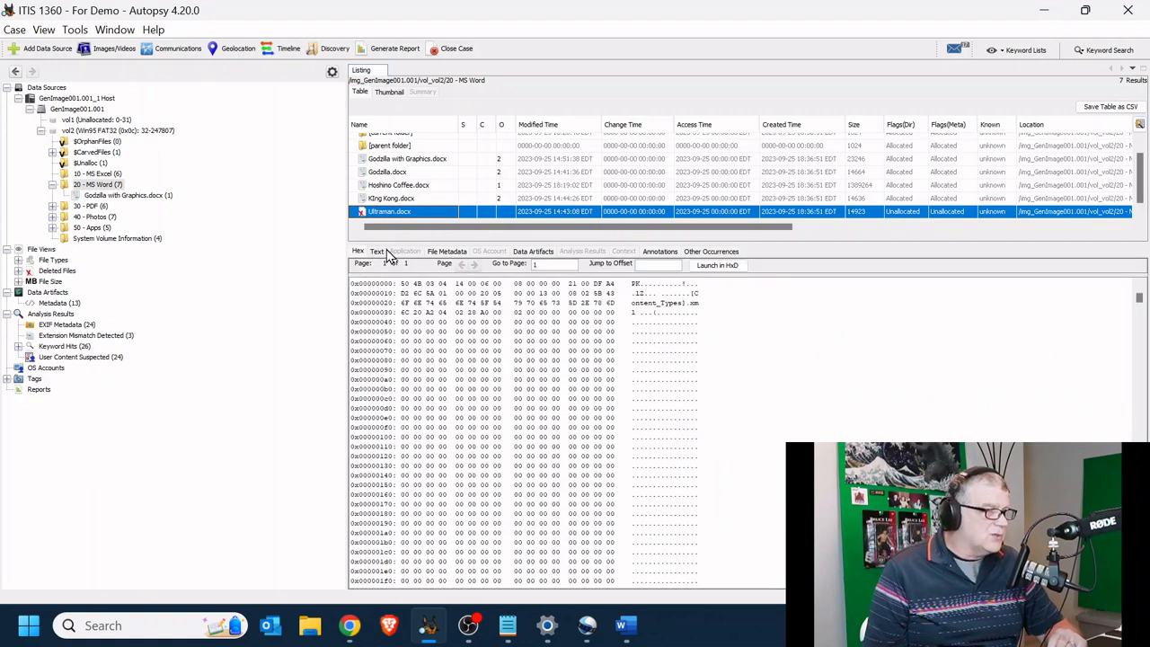
click(381, 252)
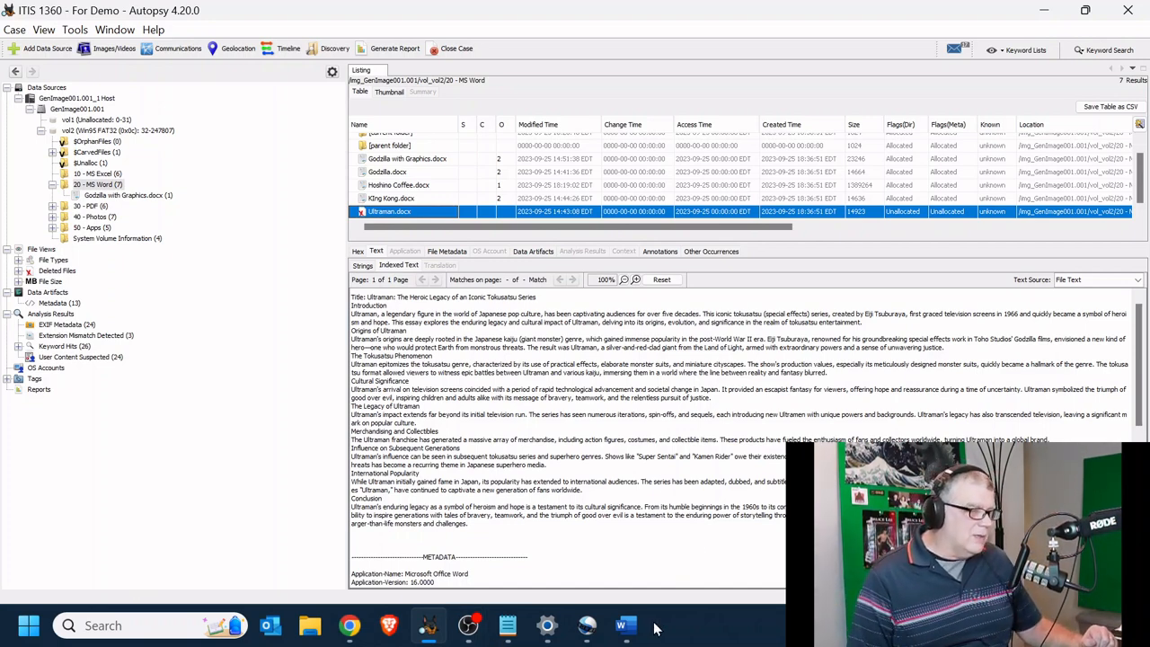
- Switch to the Word report and replace the file name placeholder in the next blank FORENSIC EXAMINATION OF FILES heading with "Ultraman.docx"
mouse_move(626, 625)
click(672, 493)
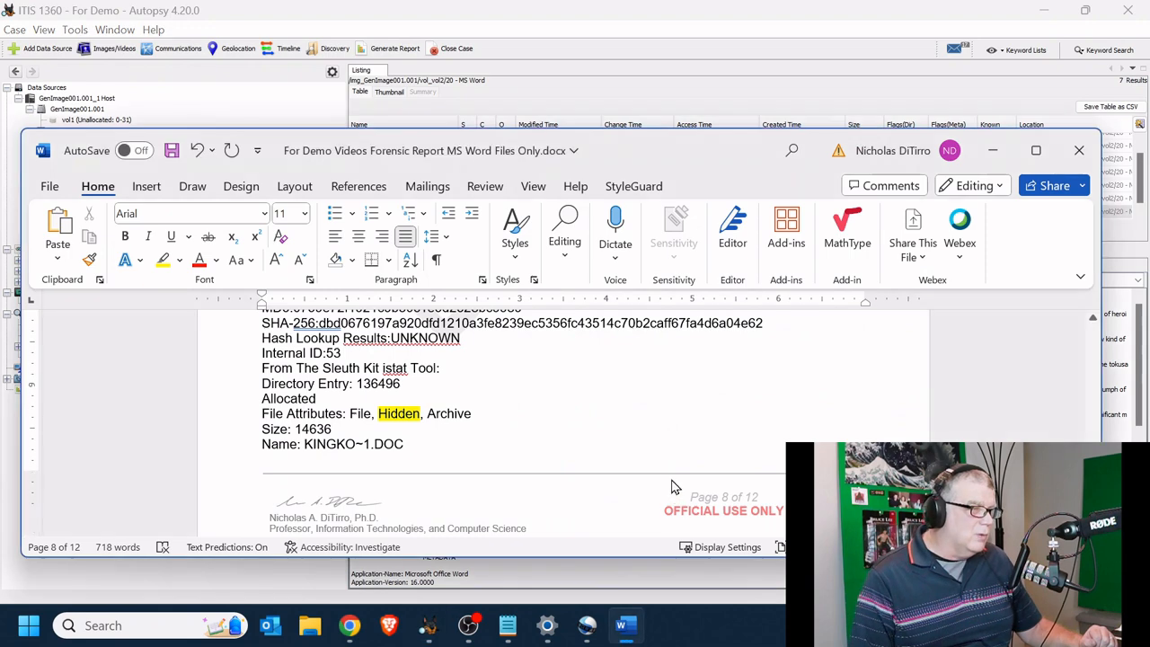
scroll(737, 416, down, 5)
scroll(806, 402, down, 5)
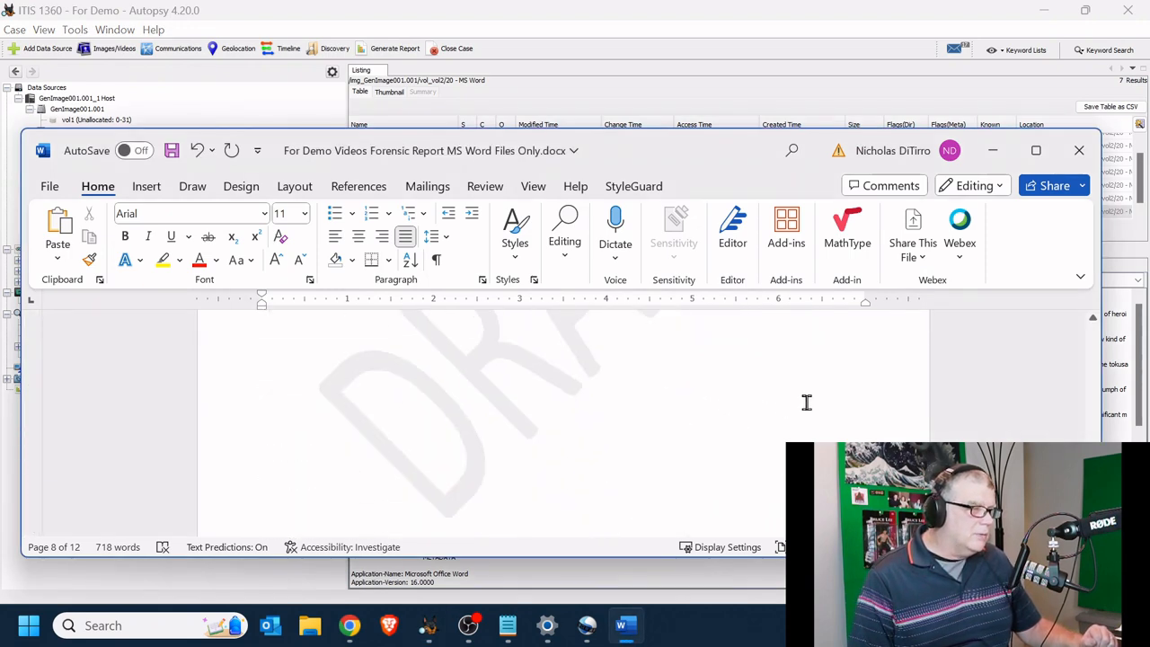
scroll(806, 403, down, 3)
scroll(807, 403, down, 5)
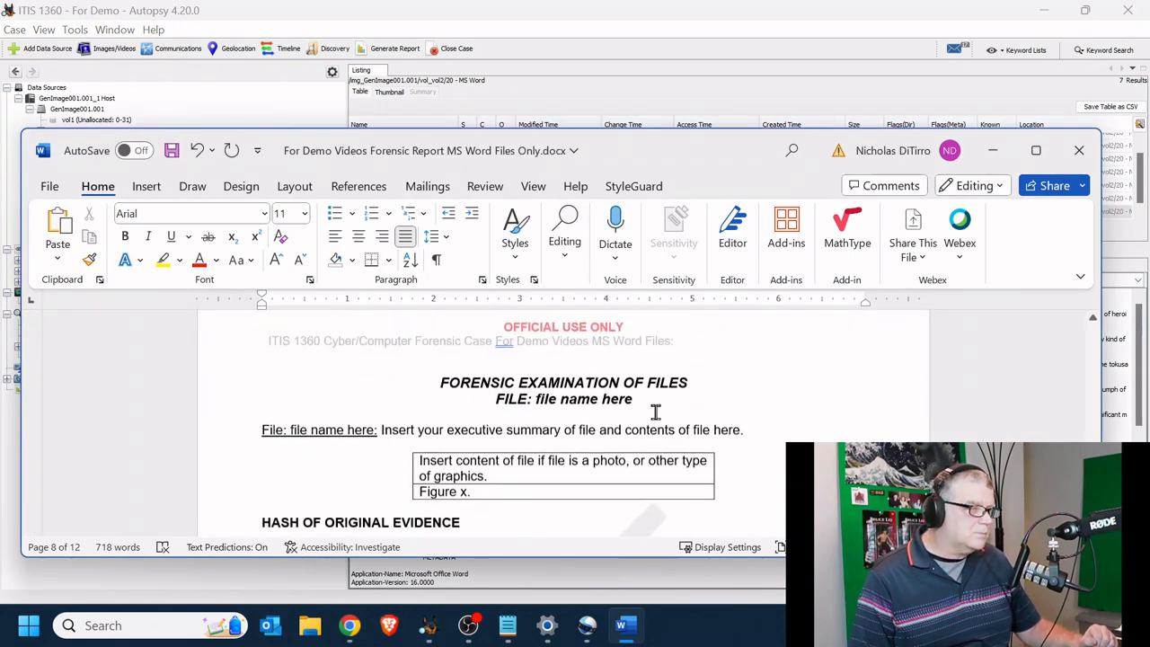
drag(536, 403, 631, 406)
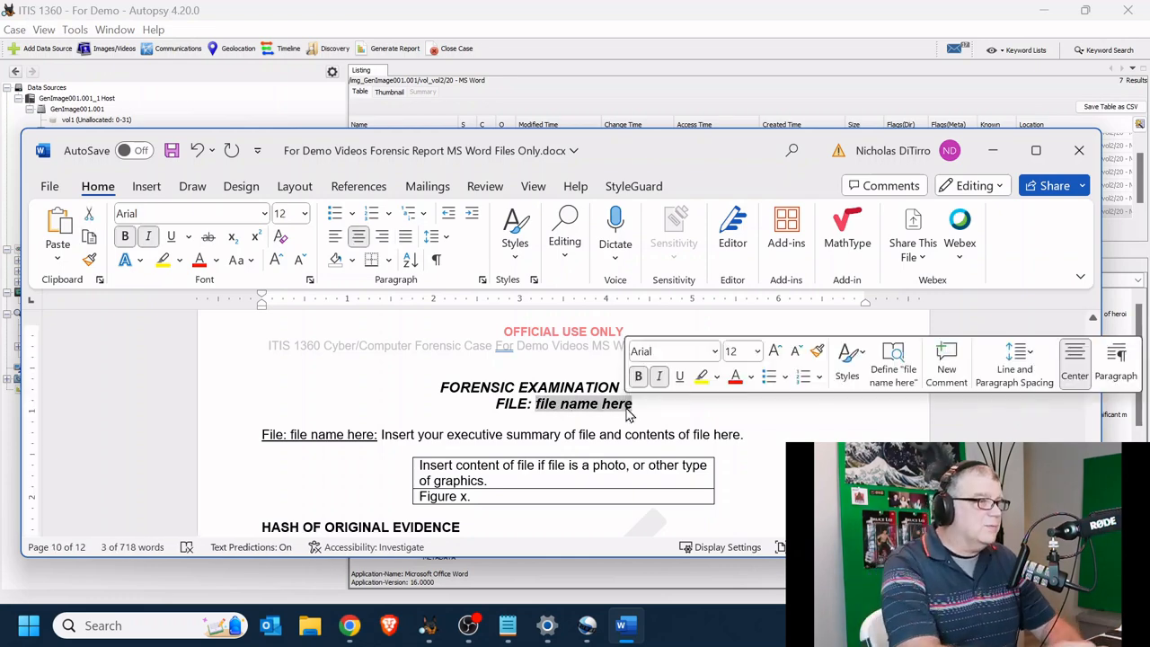
drag(692, 145, 697, 251)
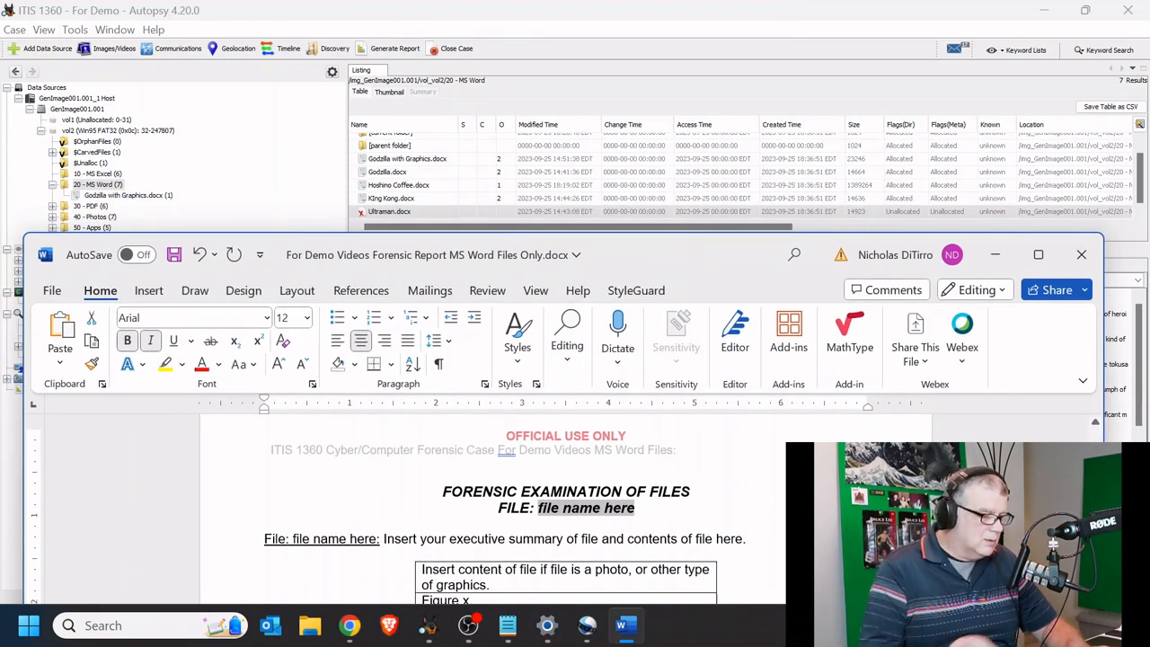
text(Ultraman.docx)
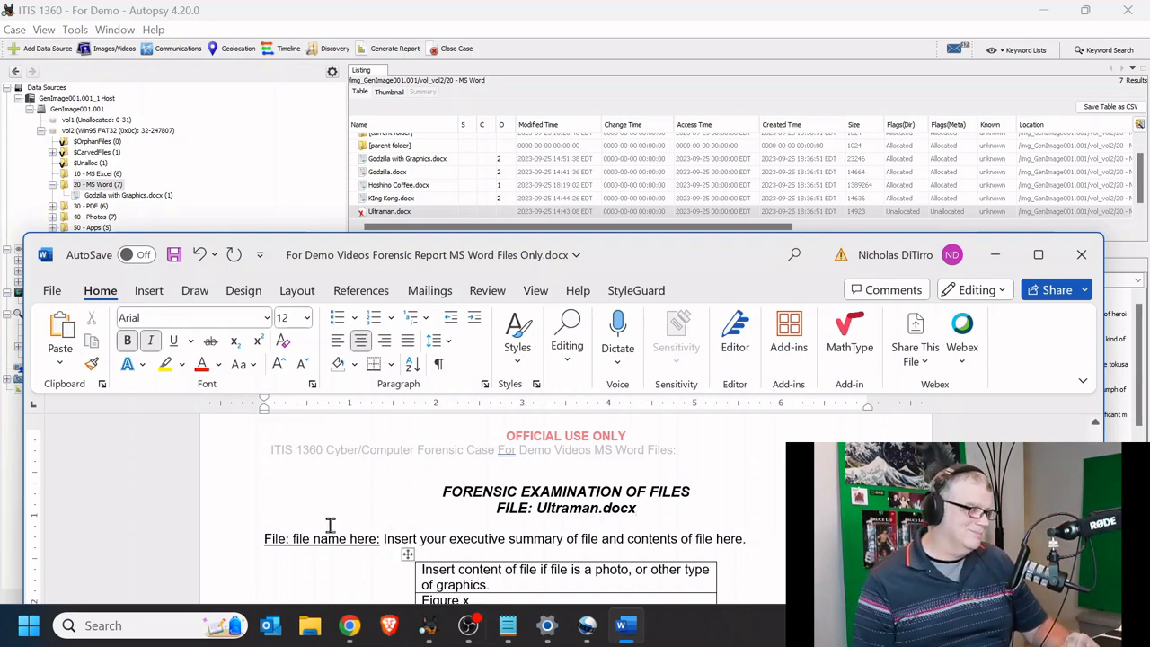
- Replace the underlined file label with "Ultraman.docx" and insert "deleted file" before the executive summary placeholder
drag(377, 539, 263, 540)
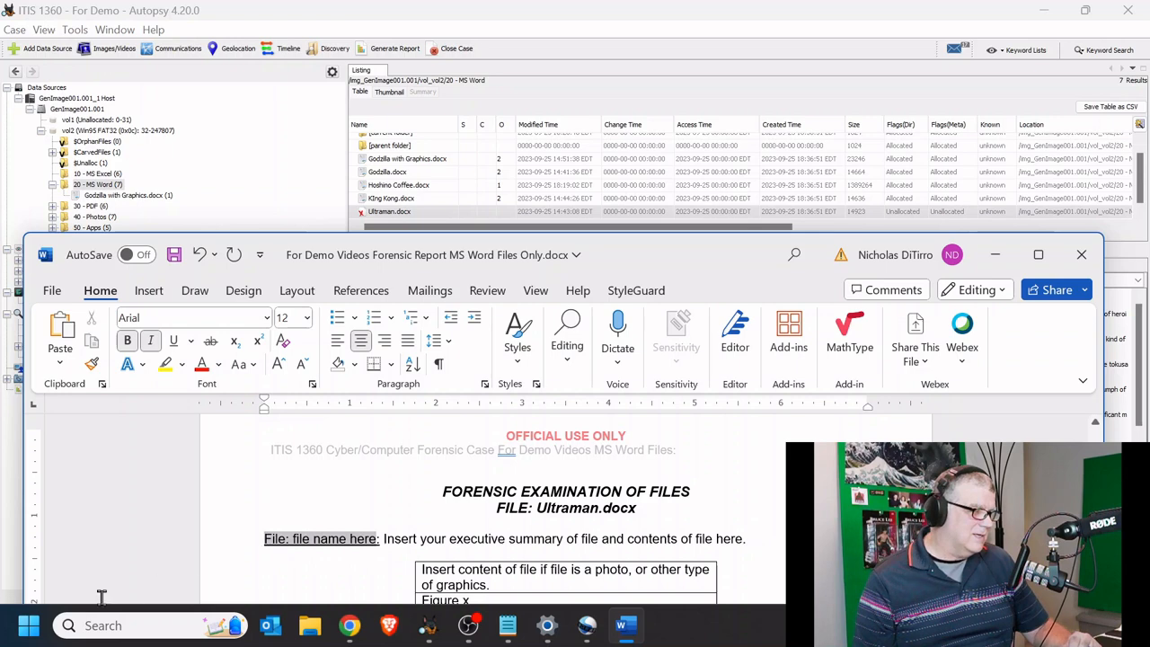
text(Ultra)
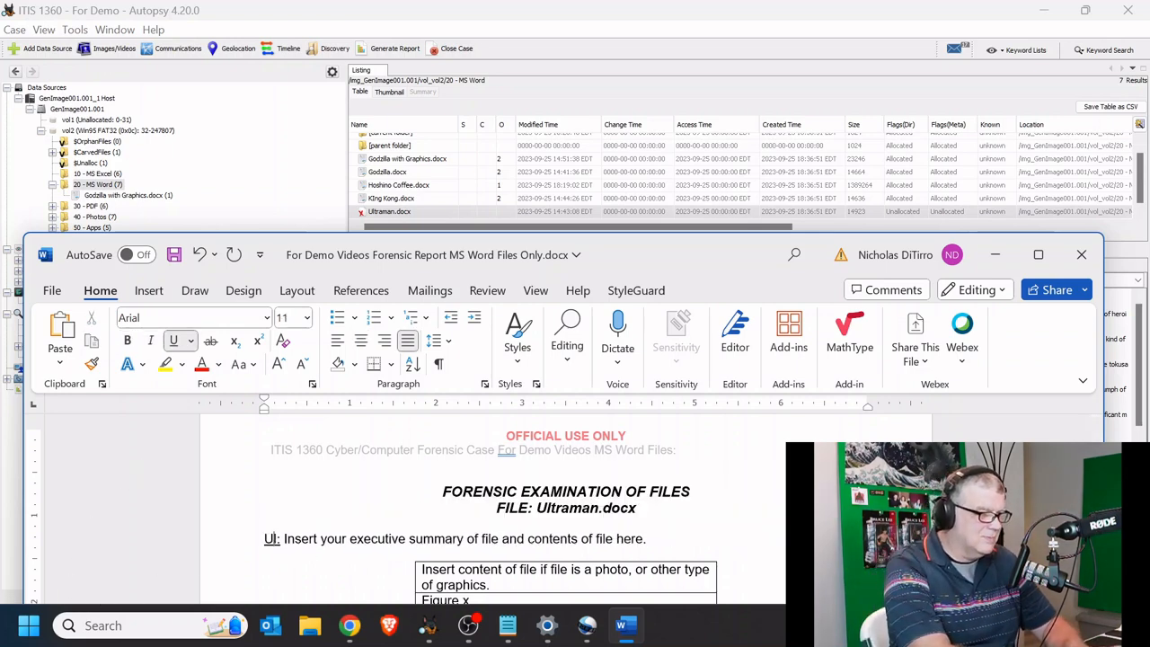
text(man.dox)
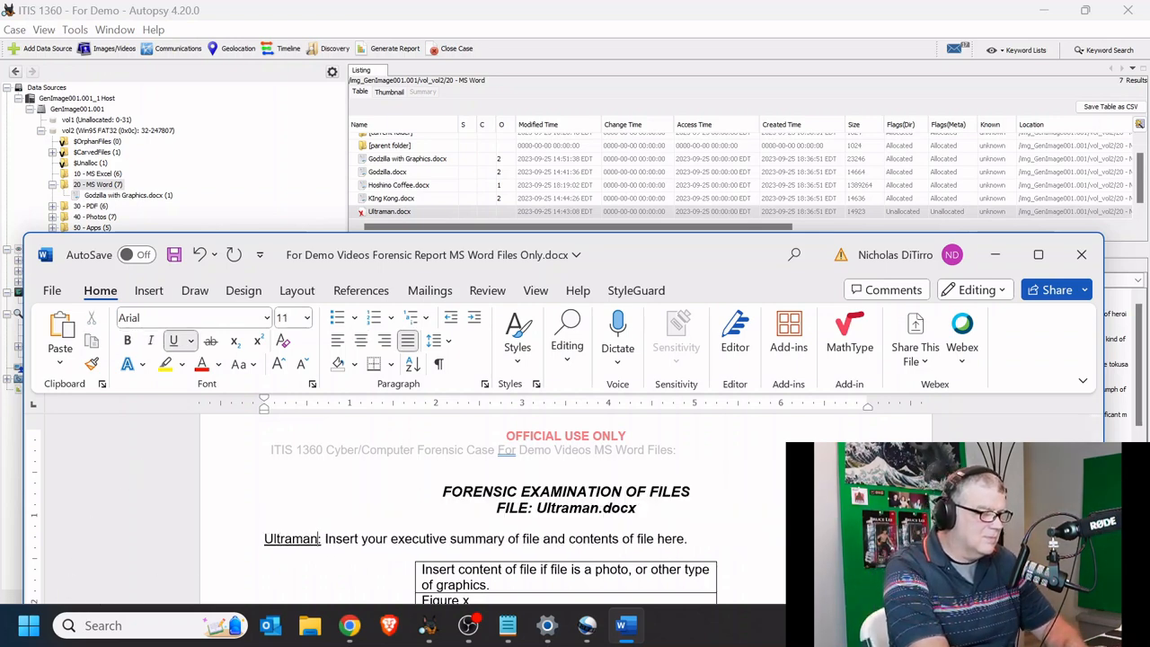
key(BackSpace)
text(cx)
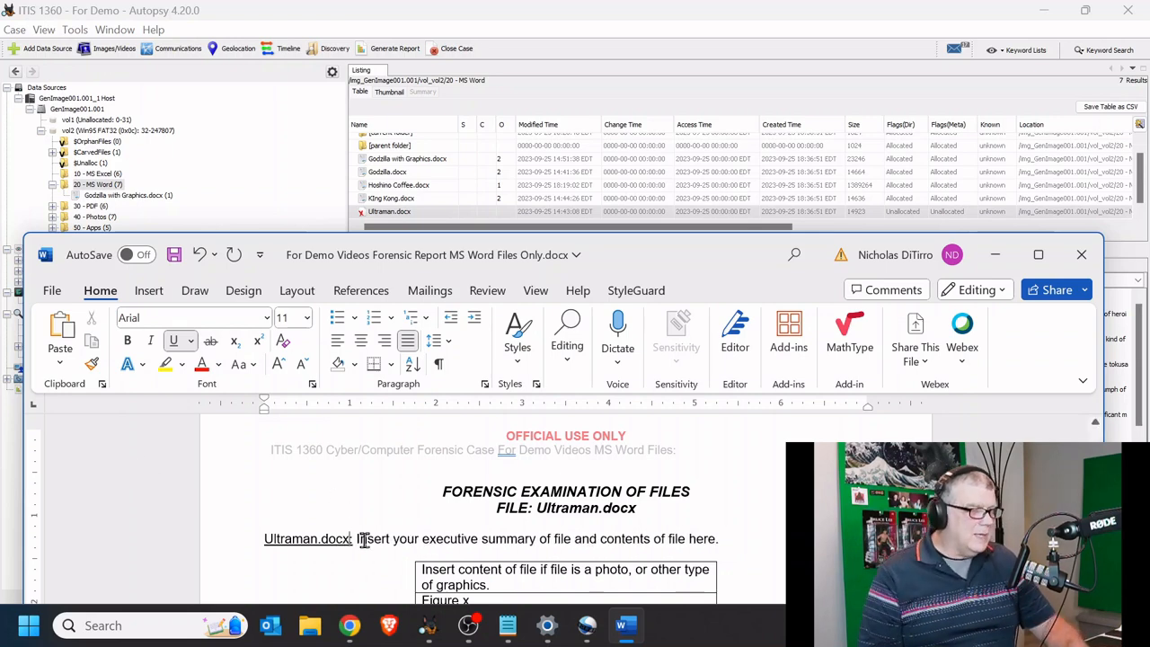
click(472, 527)
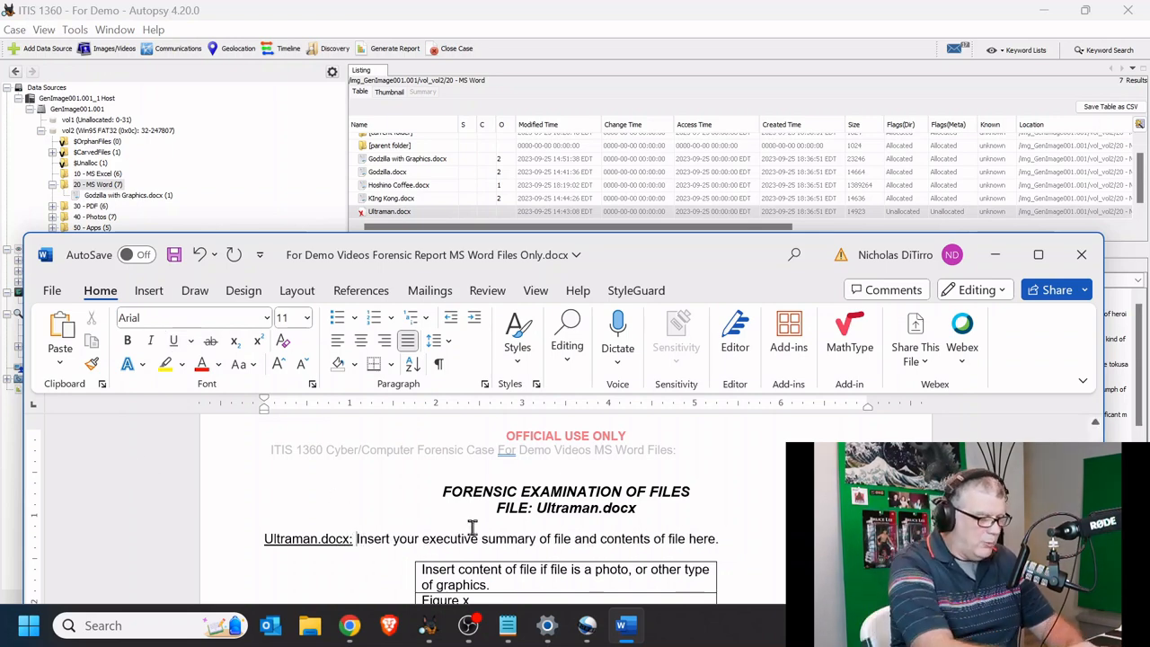
text(deleted file)
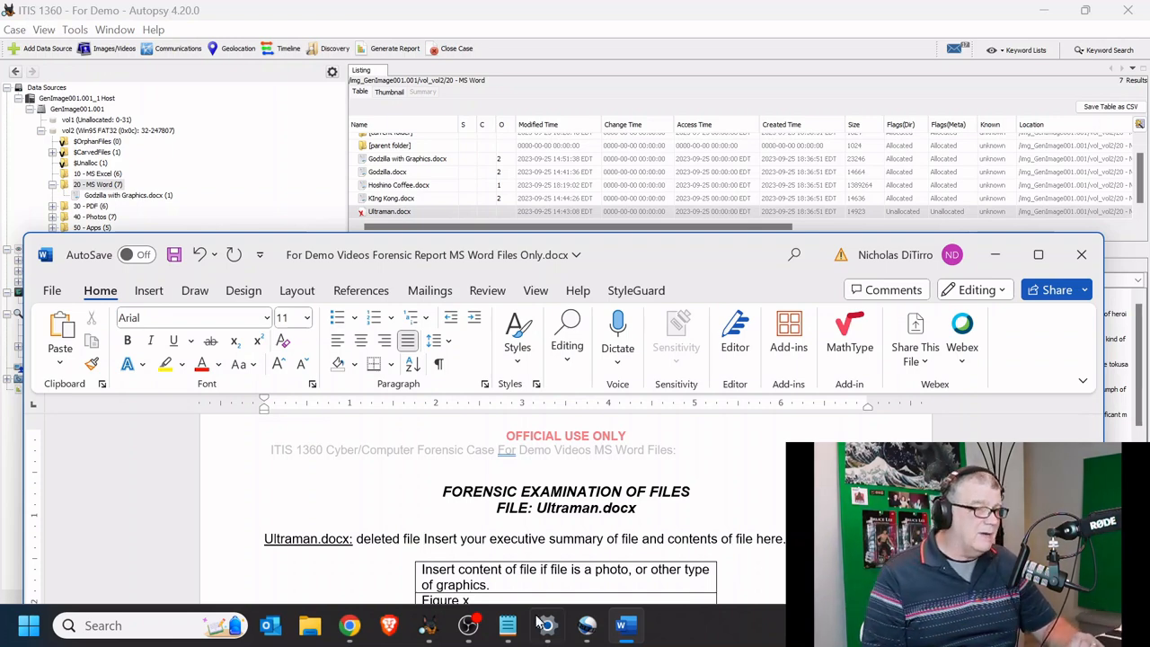
- Replace the content placeholder and the figure caption in the Ultraman.docx table with "n/a"
drag(492, 584, 420, 576)
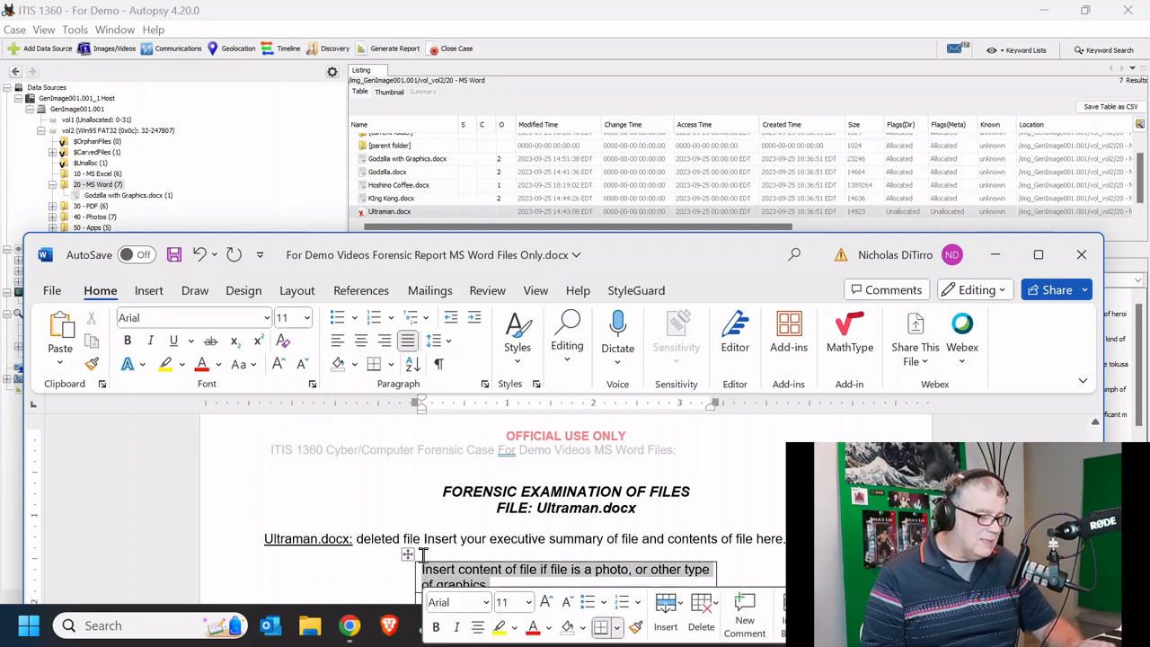
text(n/a)
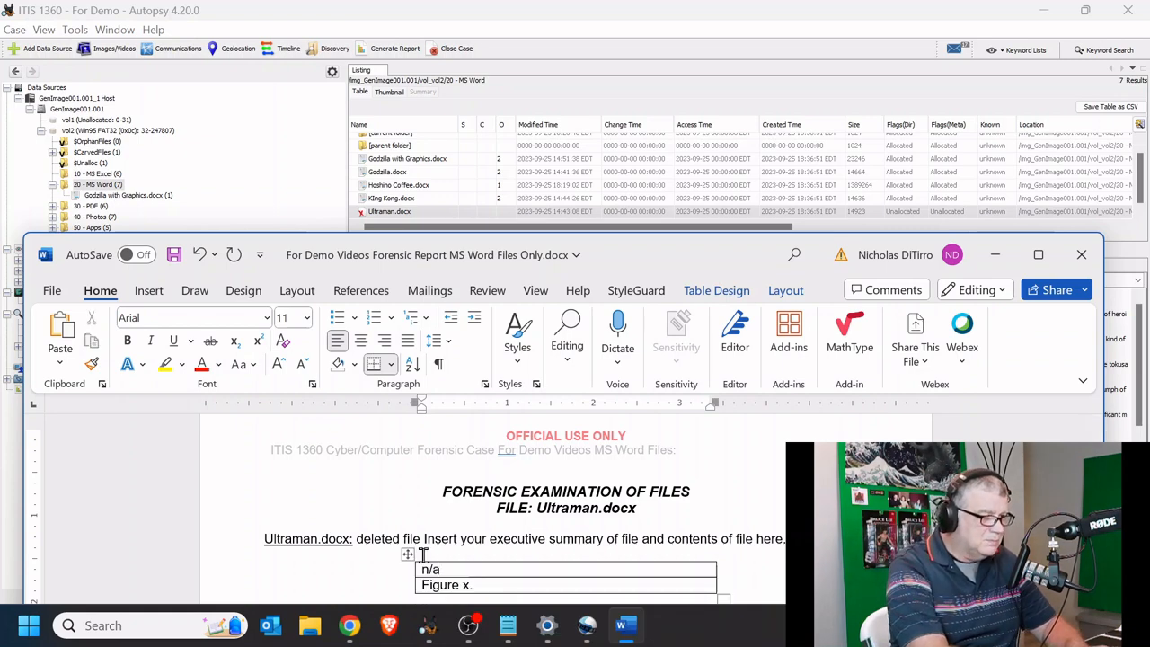
drag(478, 586, 401, 561)
text(n/a)
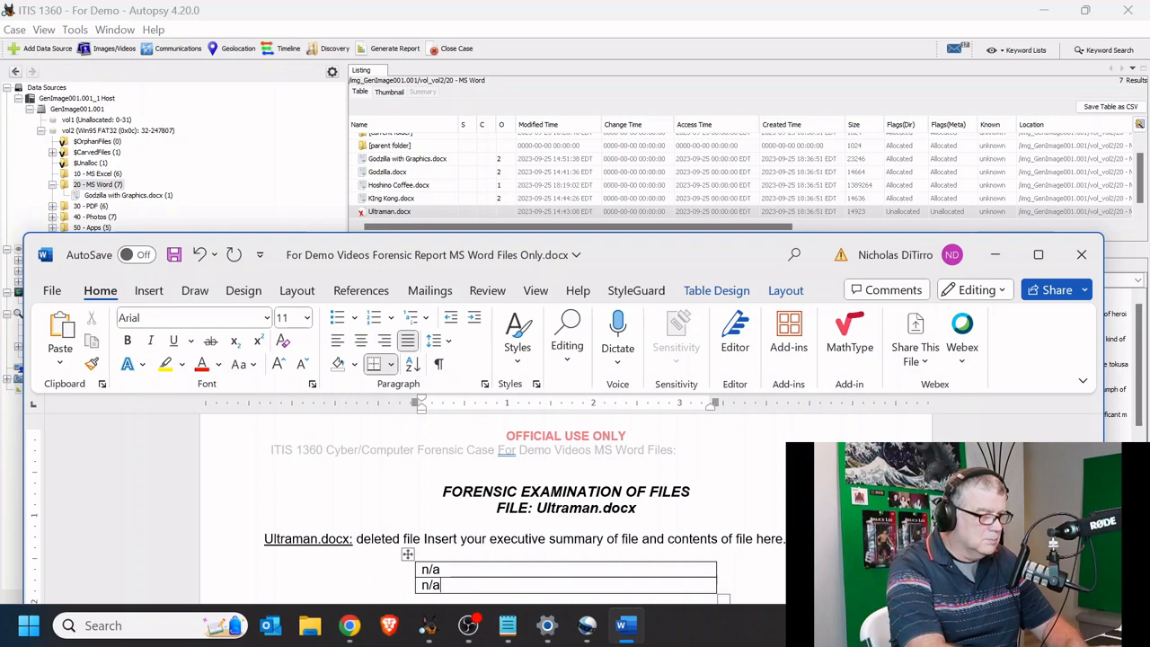
- Switch to Autopsy and copy all the file metadata of Ultraman.docx
scroll(634, 532, down, 8)
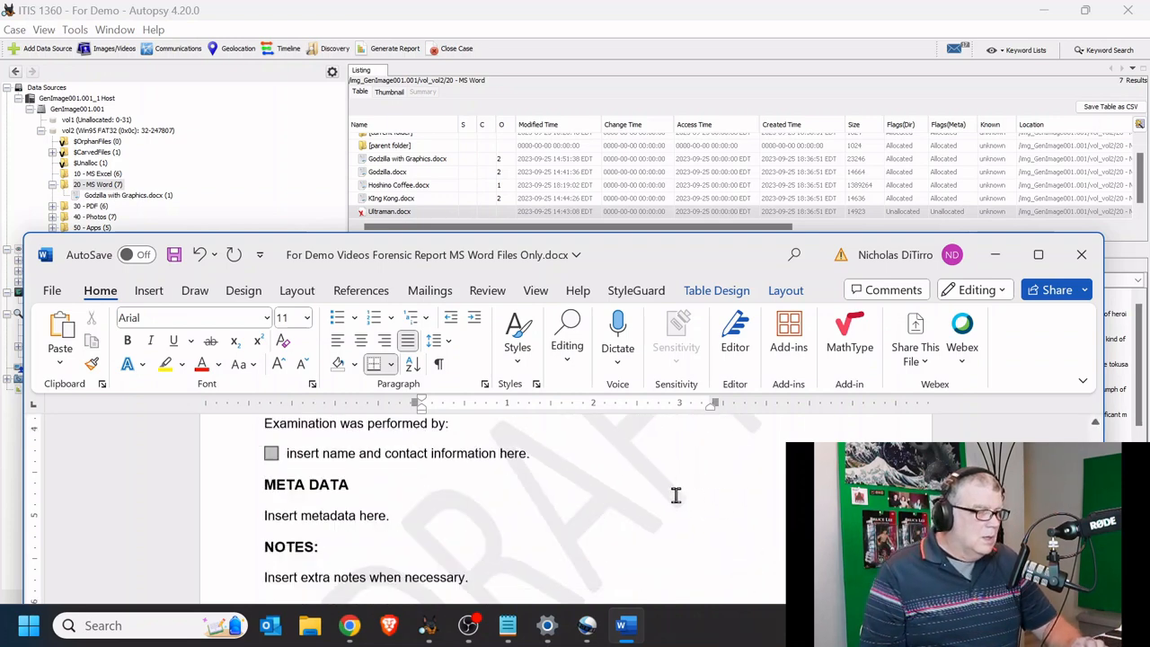
scroll(670, 511, down, 3)
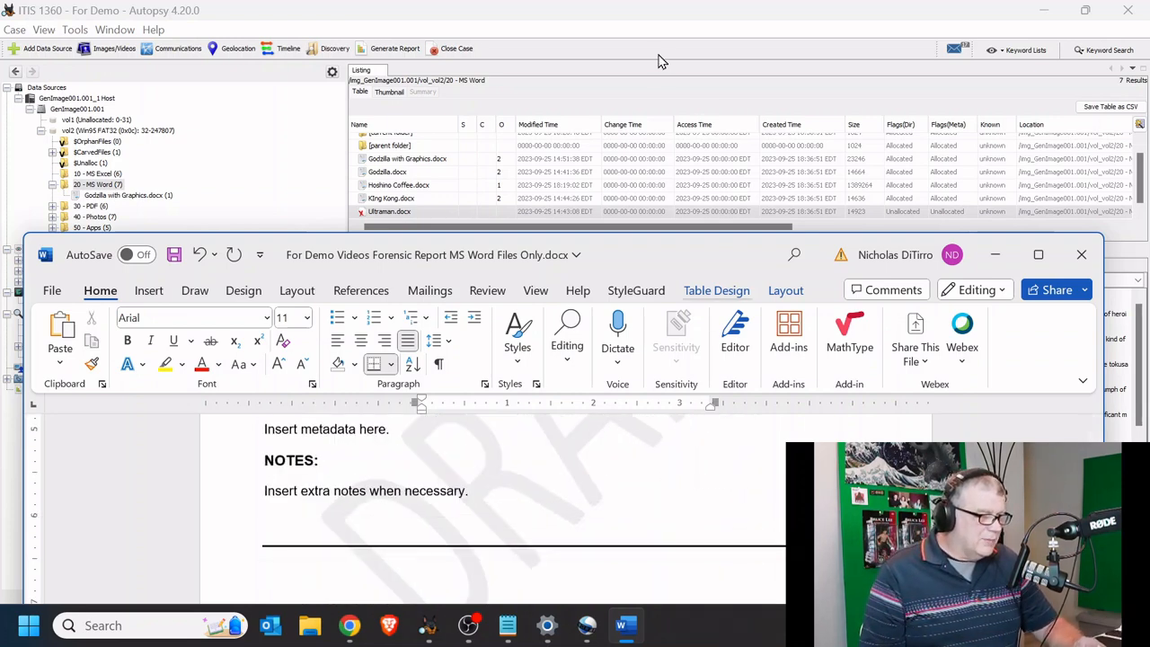
click(660, 58)
click(505, 211)
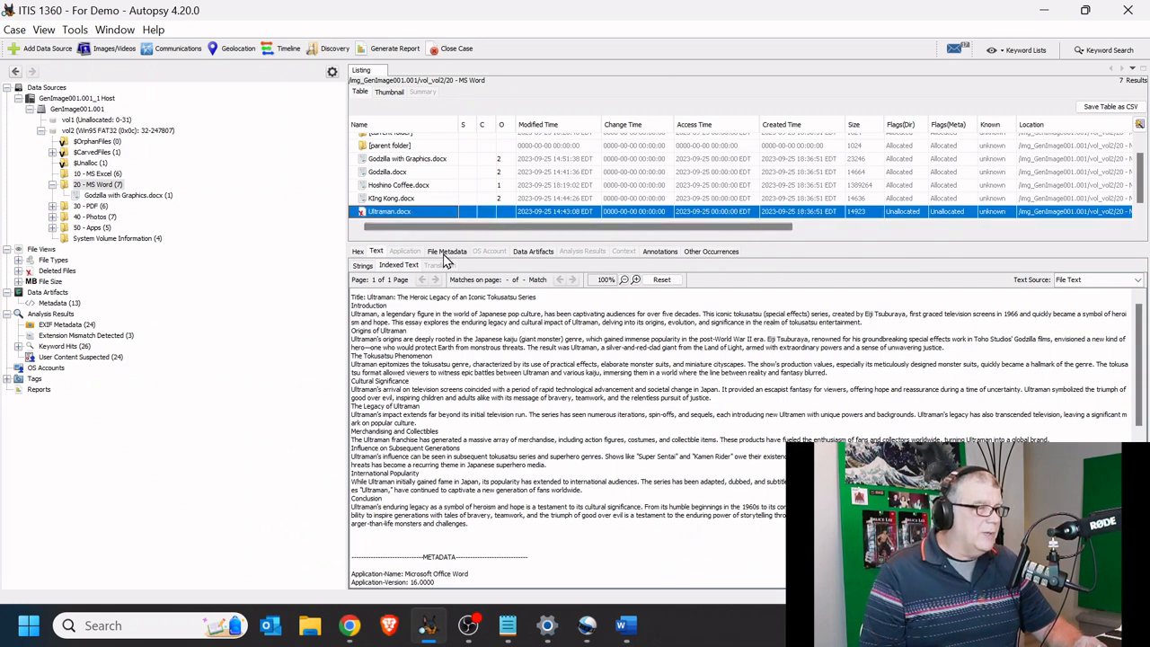
click(447, 254)
click(515, 370)
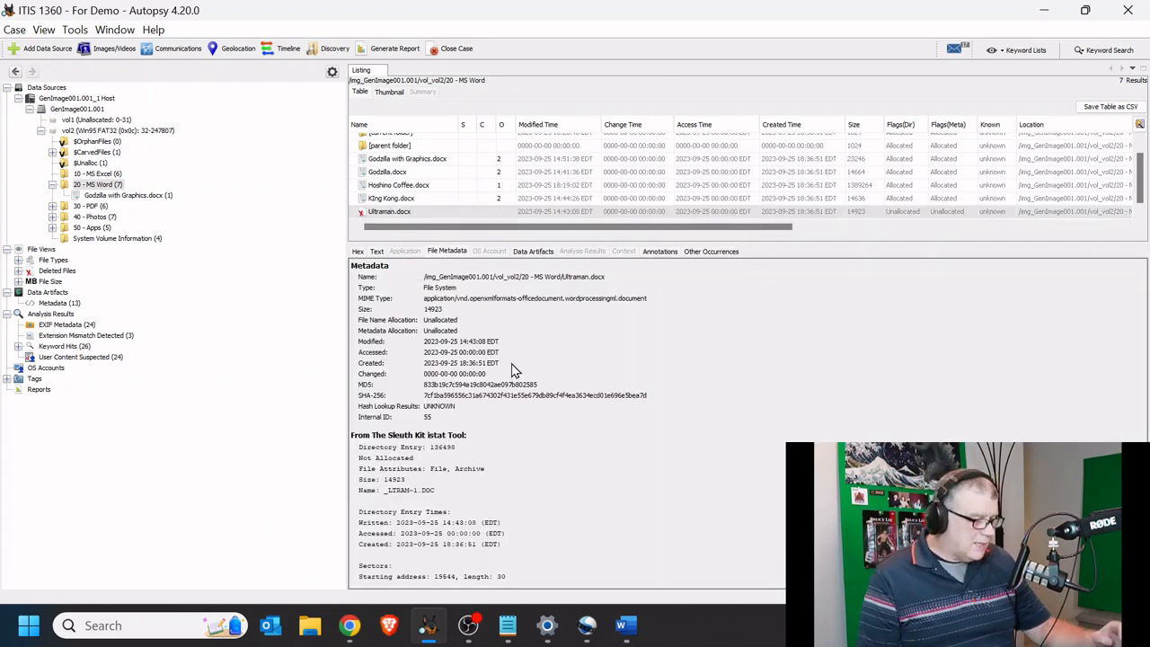
key(ctrl+a)
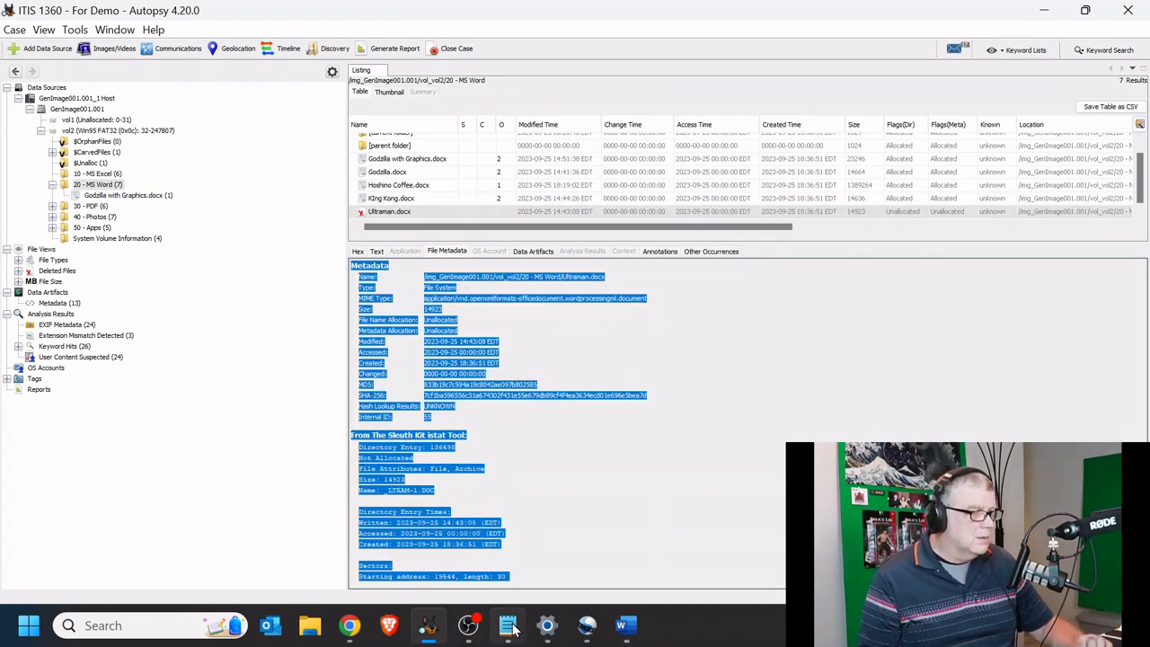
- Switch to Notepad and replace all the existing text with the Ultraman.docx metadata
click(511, 628)
click(500, 360)
key(ctrl+a)
key(ctrl+v)
- Join the Name, Type, MIME Type and Size values of Ultraman.docx onto their label lines
scroll(501, 362, up, 7)
click(283, 150)
key(Delete)
click(289, 166)
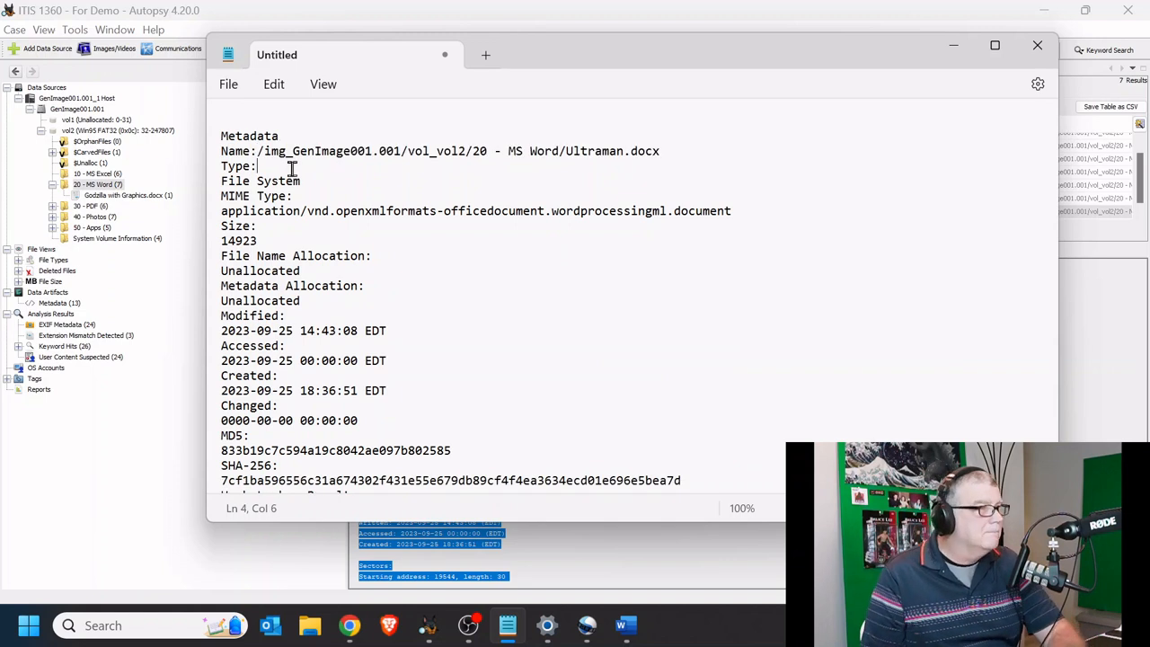
key(Delete)
click(302, 179)
key(Delete)
click(290, 197)
key(Delete)
- Join the File Name Allocation, Metadata Allocation, Modified, Accessed and Created values of Ultraman.docx onto their label lines
click(314, 226)
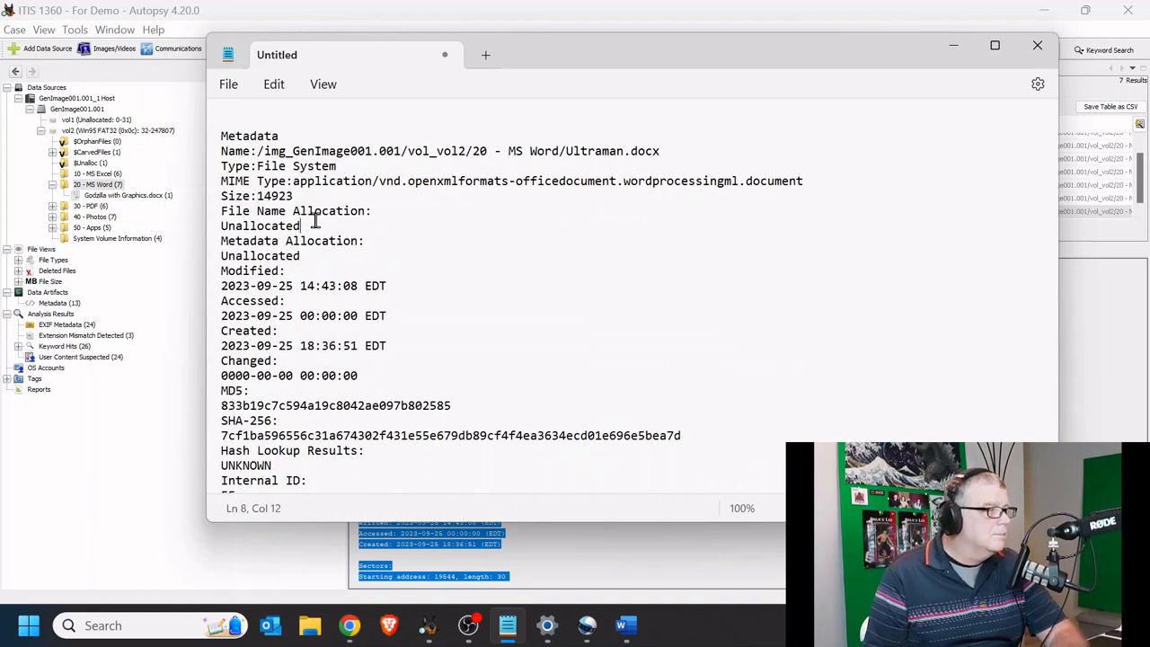
click(404, 212)
key(Delete)
click(393, 225)
key(Delete)
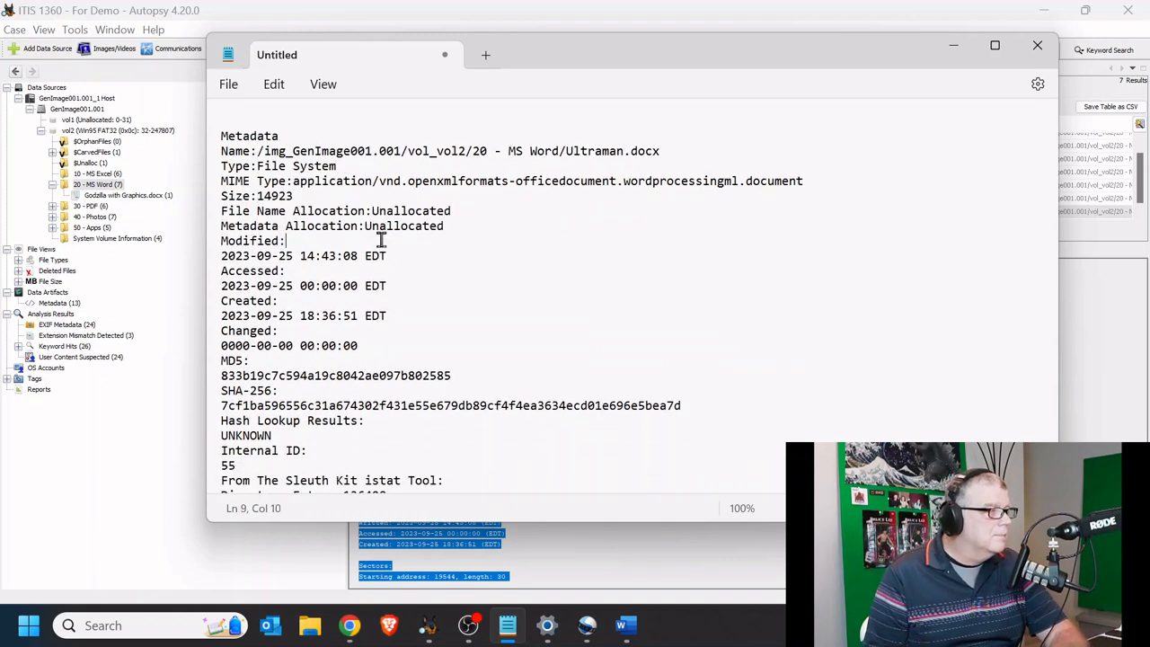
click(385, 240)
key(Delete)
click(318, 256)
key(Delete)
click(326, 271)
key(Delete)
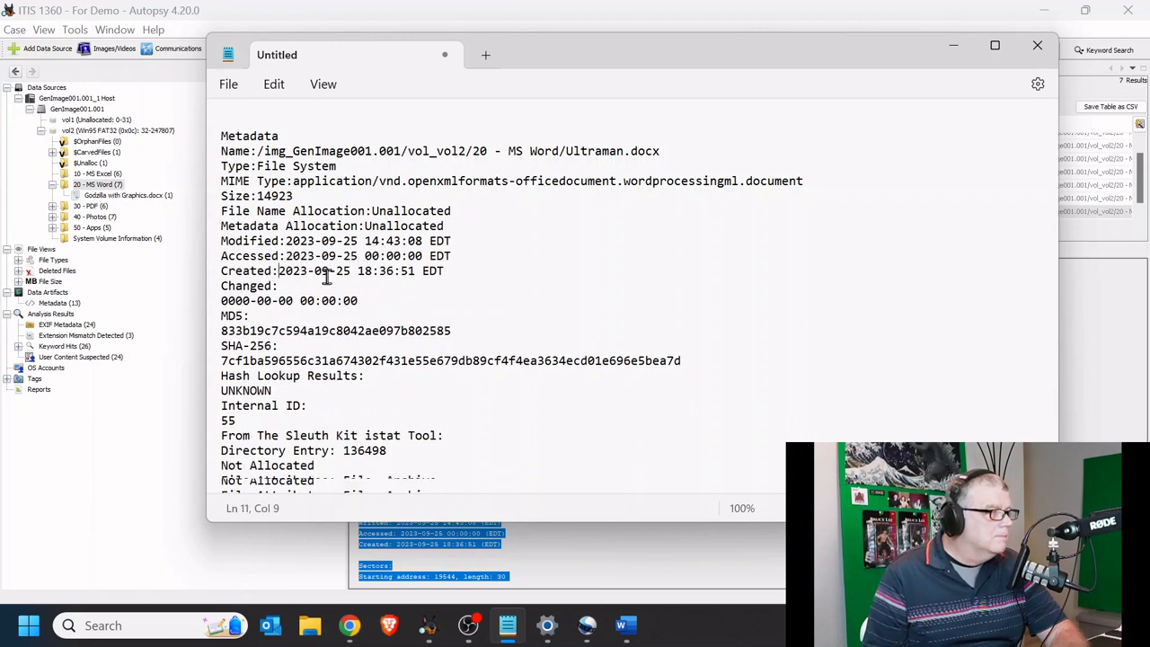
- Join the Changed, MD5, SHA-256, Hash Lookup Results and Internal ID values of Ultraman.docx onto their label lines
click(328, 284)
key(Delete)
click(327, 302)
key(Delete)
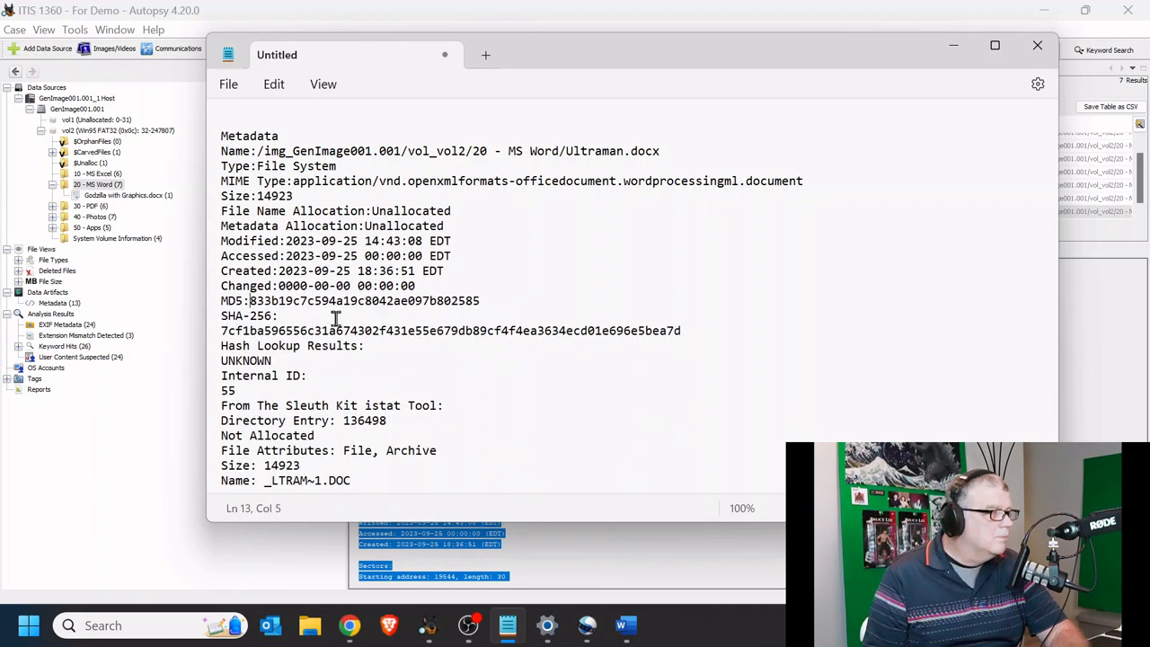
click(334, 316)
key(Delete)
click(387, 332)
key(Delete)
click(324, 345)
key(Delete)
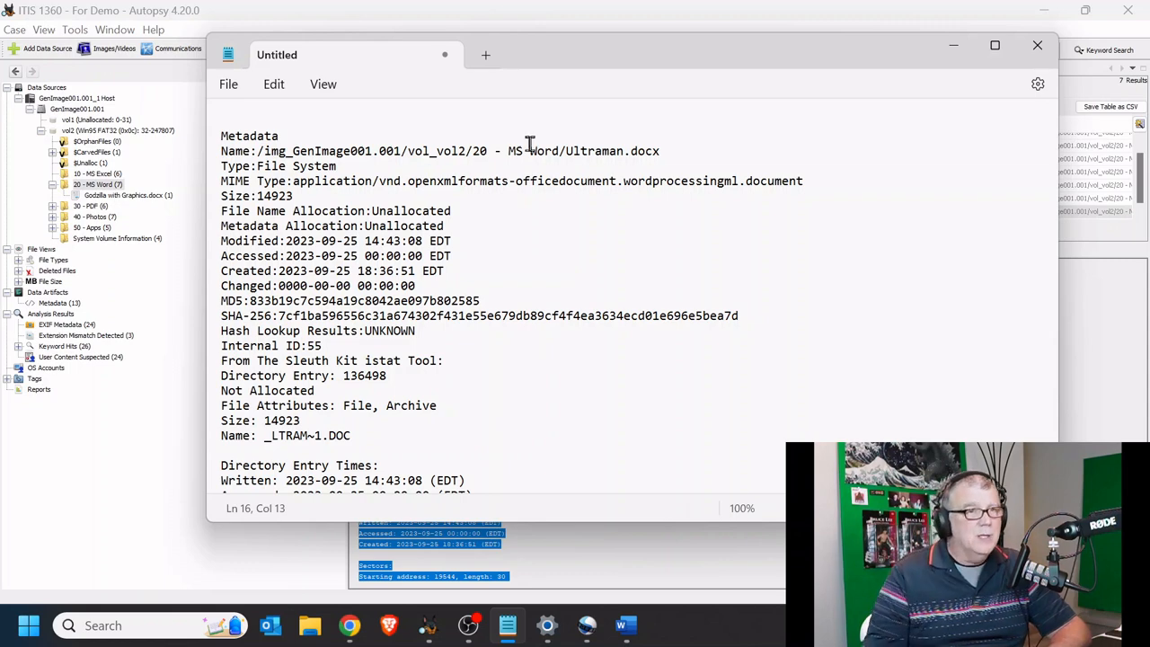
- Copy all the Notepad text, switch to Word, replace the "Insert metadata here." placeholder under META DATA with it and save the report
click(547, 371)
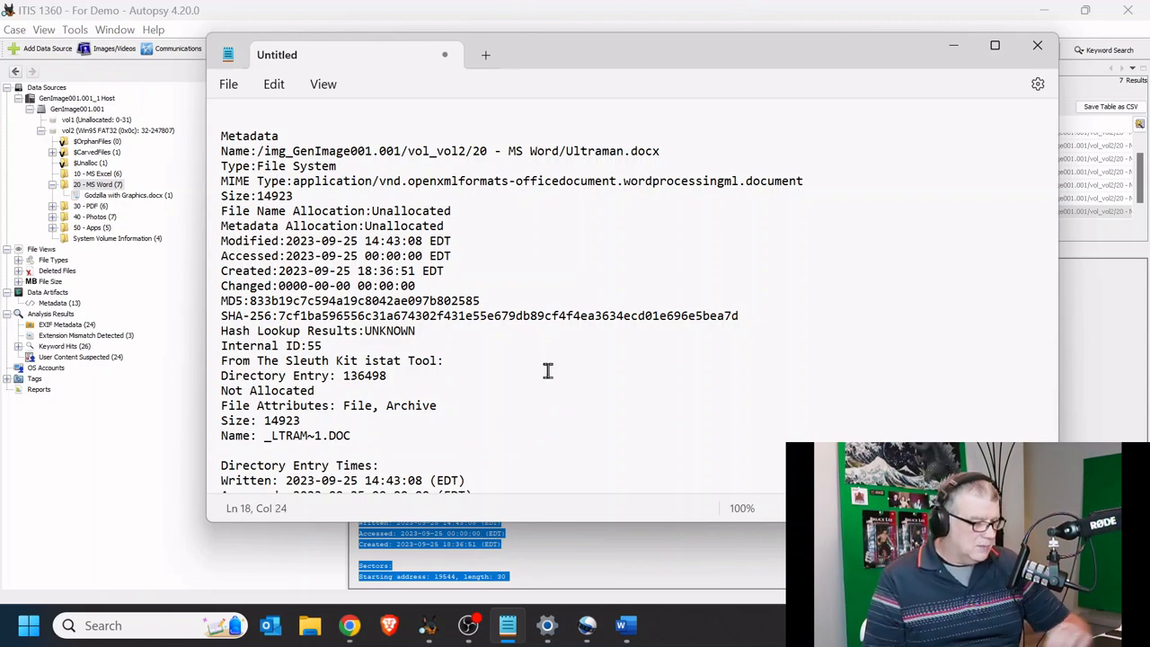
key(ctrl+a)
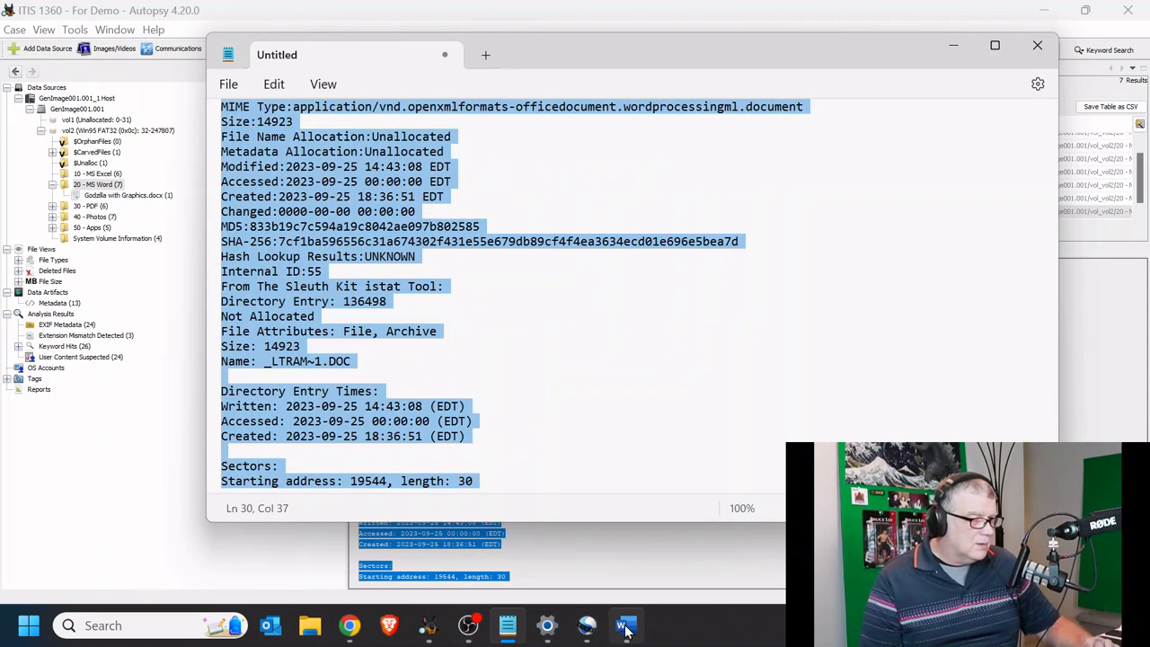
click(627, 629)
scroll(480, 514, down, 2)
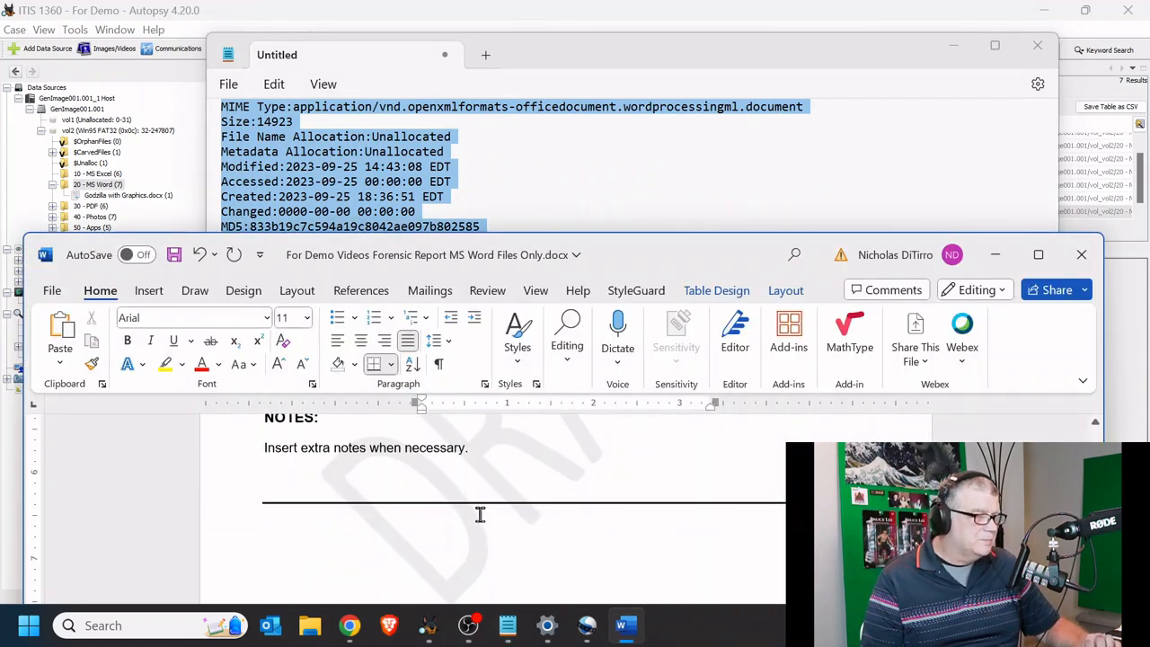
scroll(617, 503, down, 3)
scroll(652, 493, up, 4)
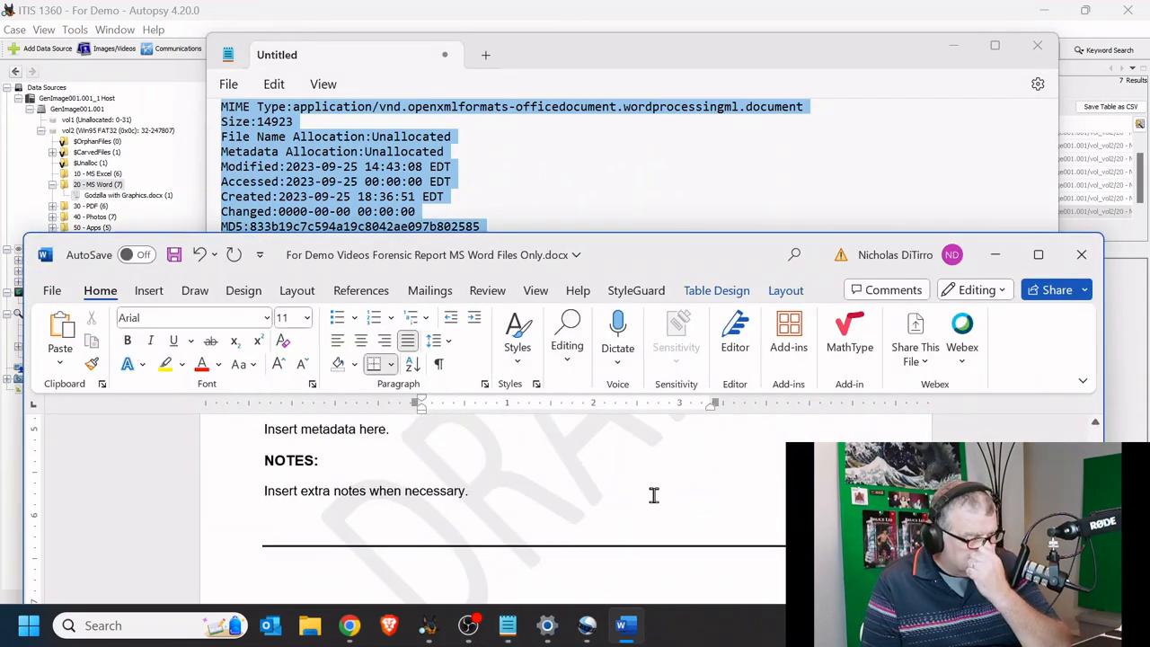
scroll(654, 495, up, 10)
scroll(490, 513, down, 4)
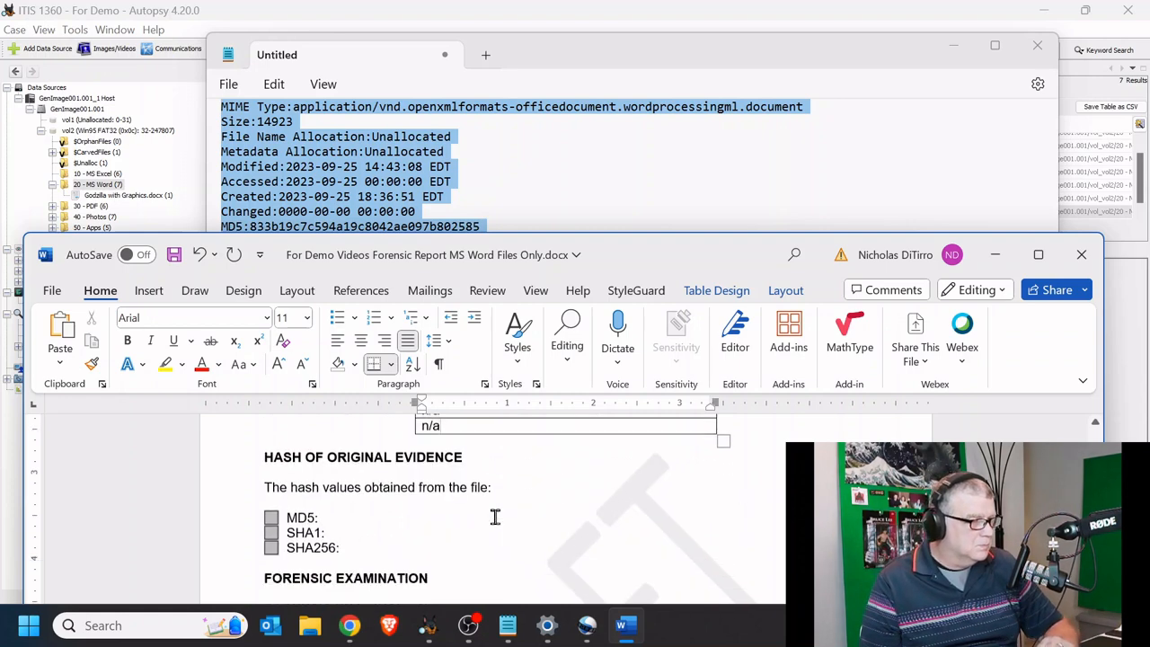
scroll(494, 521, down, 3)
scroll(494, 539, down, 1)
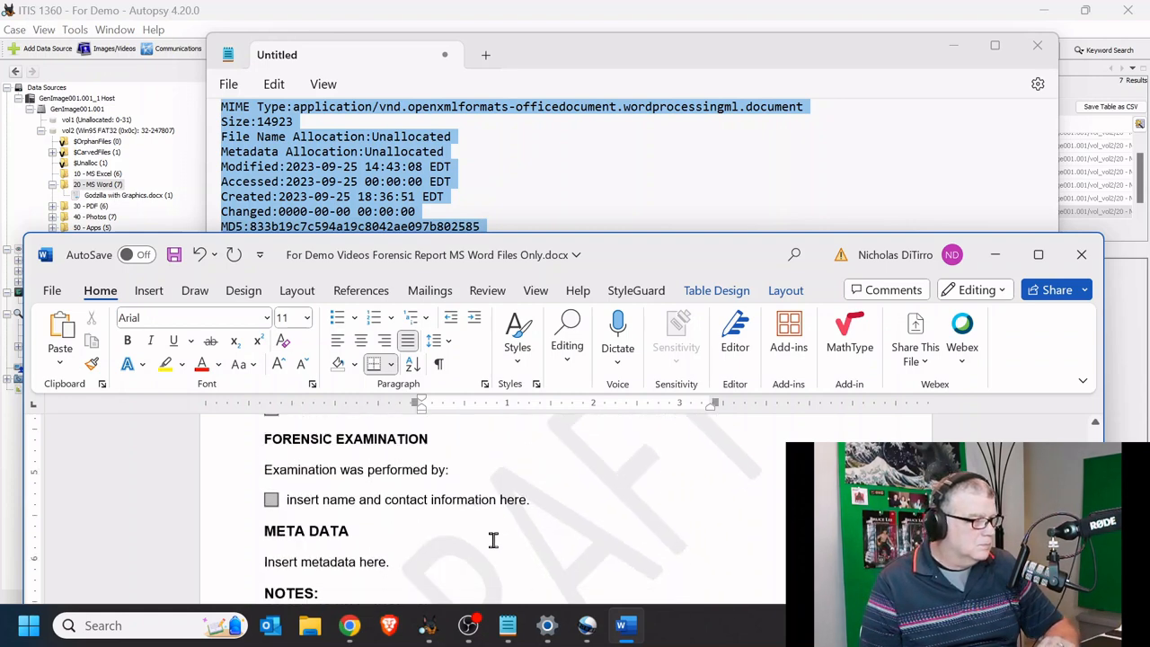
scroll(494, 541, down, 1)
drag(414, 471, 249, 472)
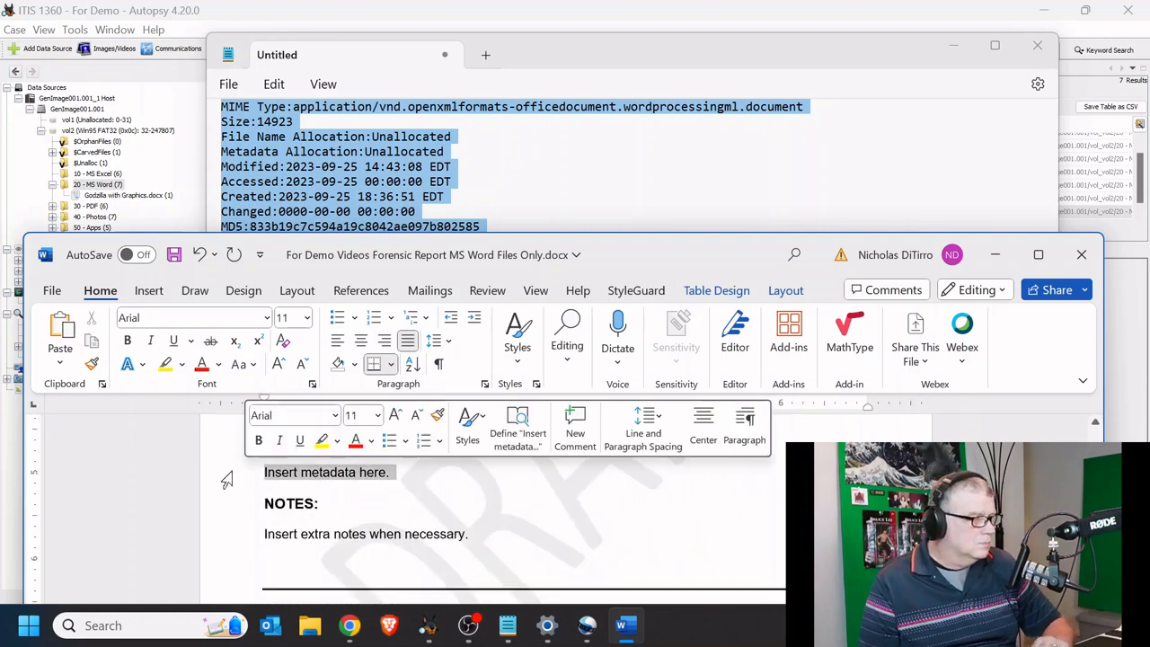
key(ctrl+v)
click(173, 256)
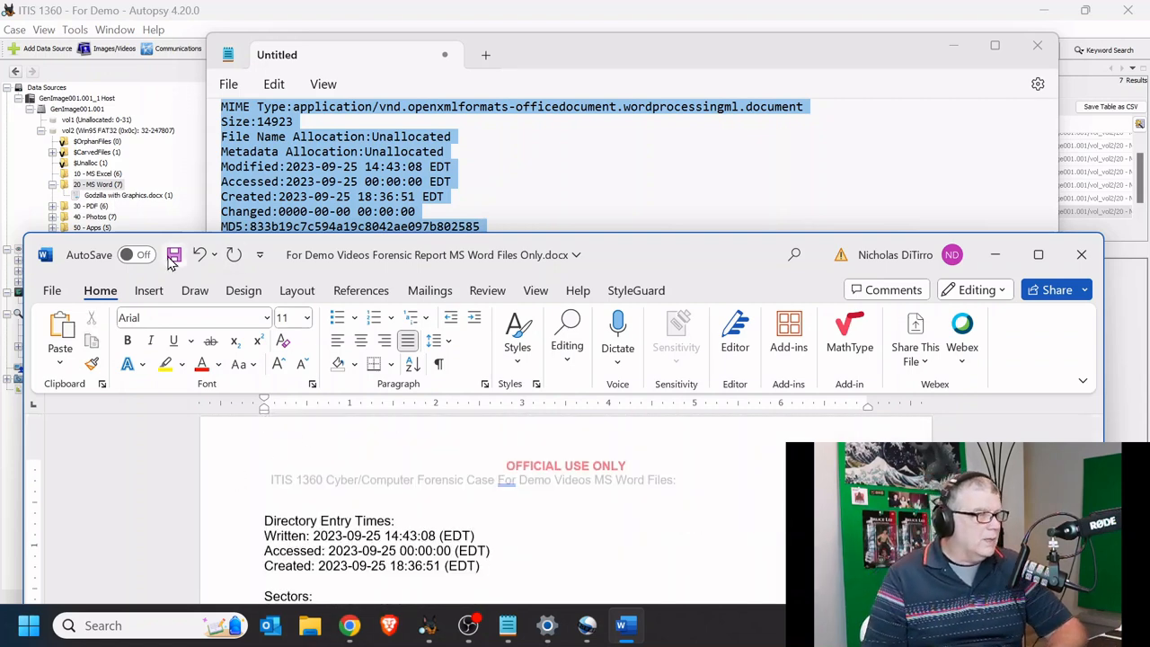
- Minimize Word and Notepad to return to Autopsy and clear the selection of the Ultraman.docx metadata text
click(998, 256)
click(954, 46)
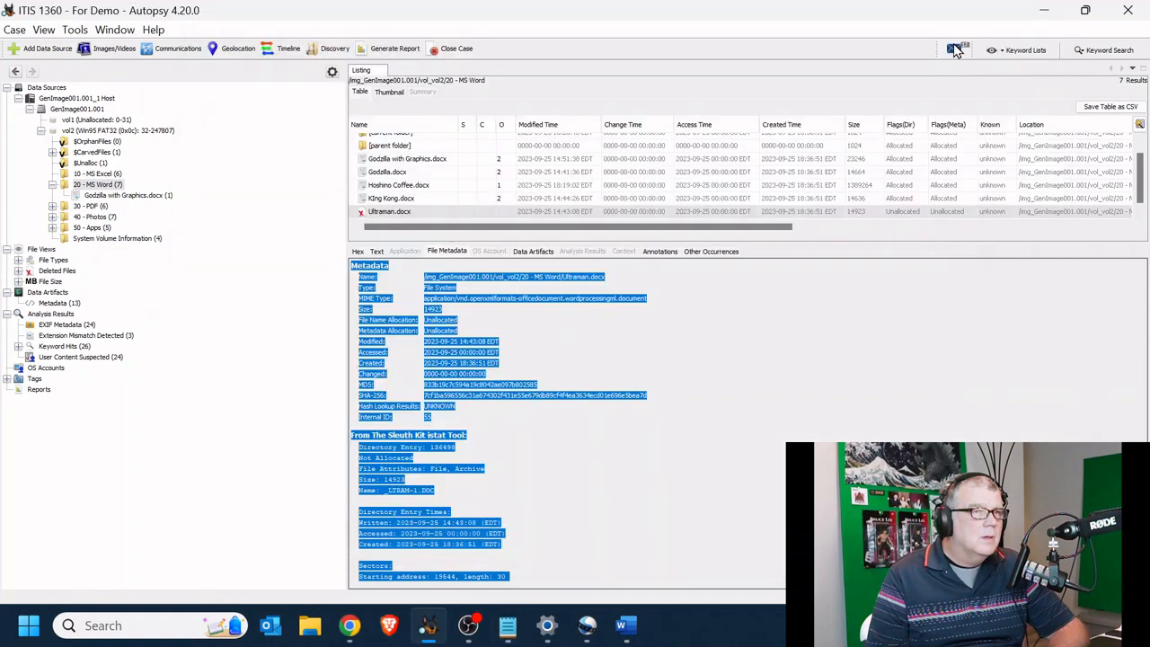
click(745, 452)
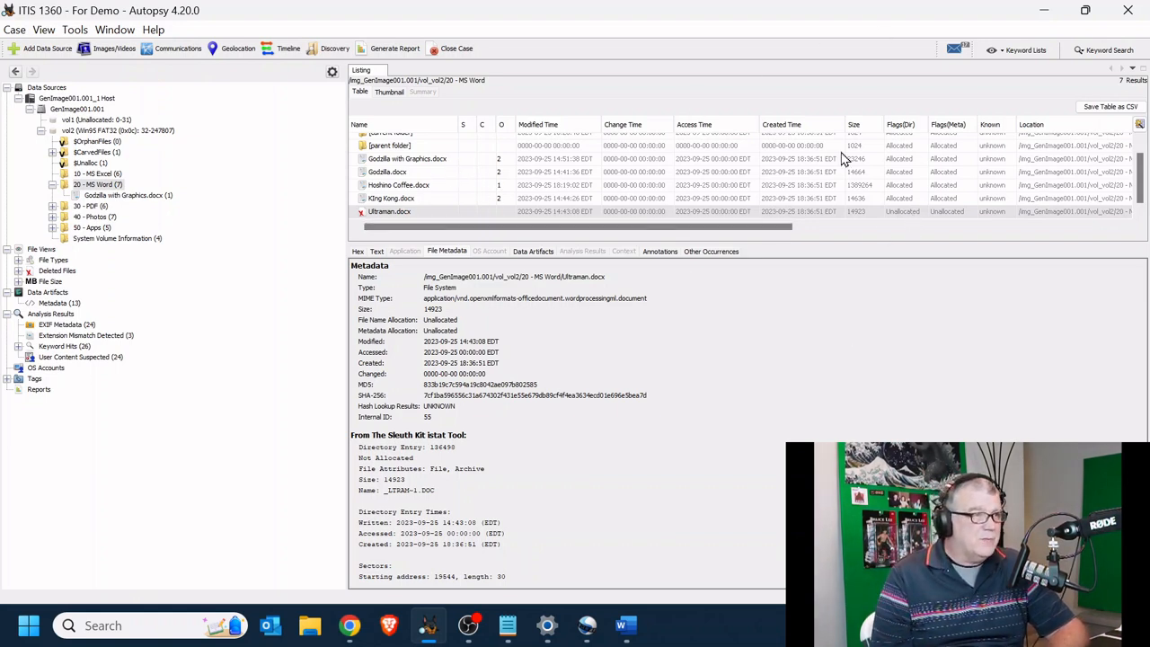
click(1093, 113)
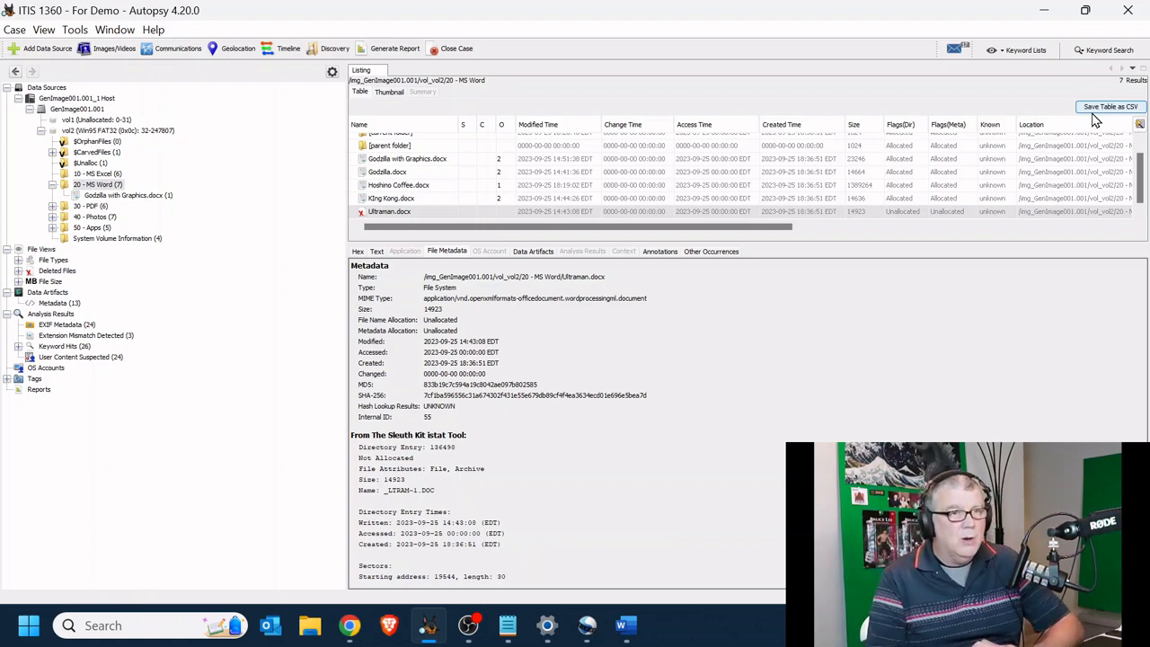